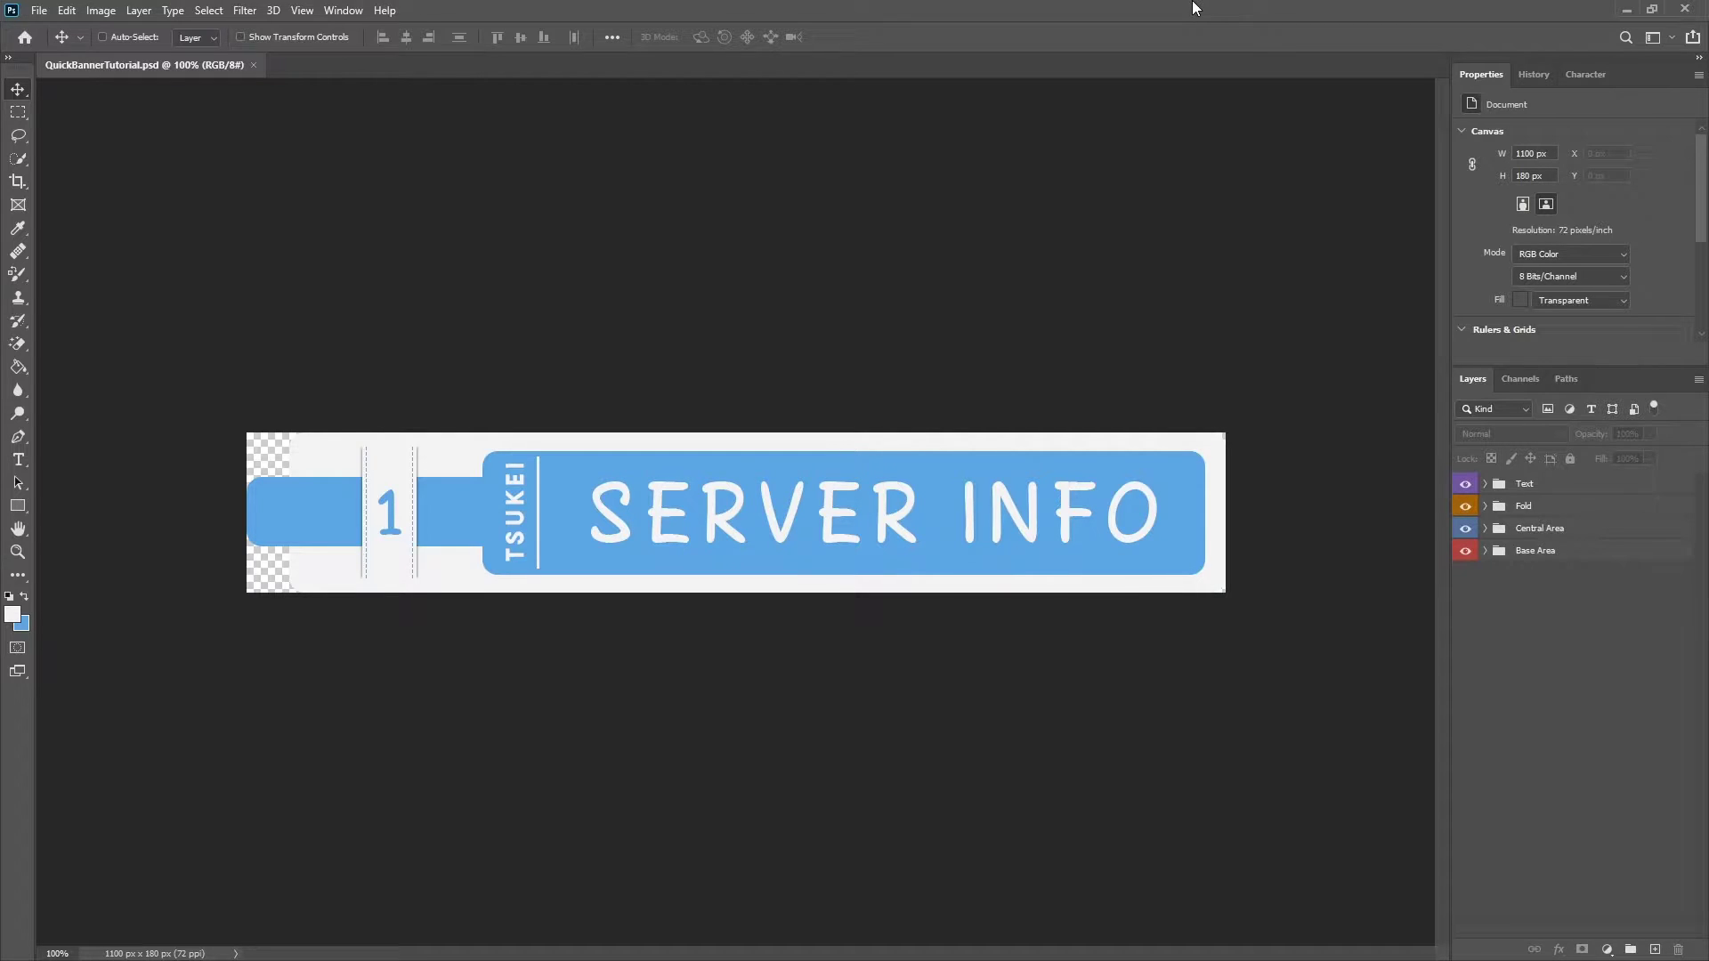
Create a new Untitled-1 document 1100 px wide and 180 px tall
left_click(39, 10)
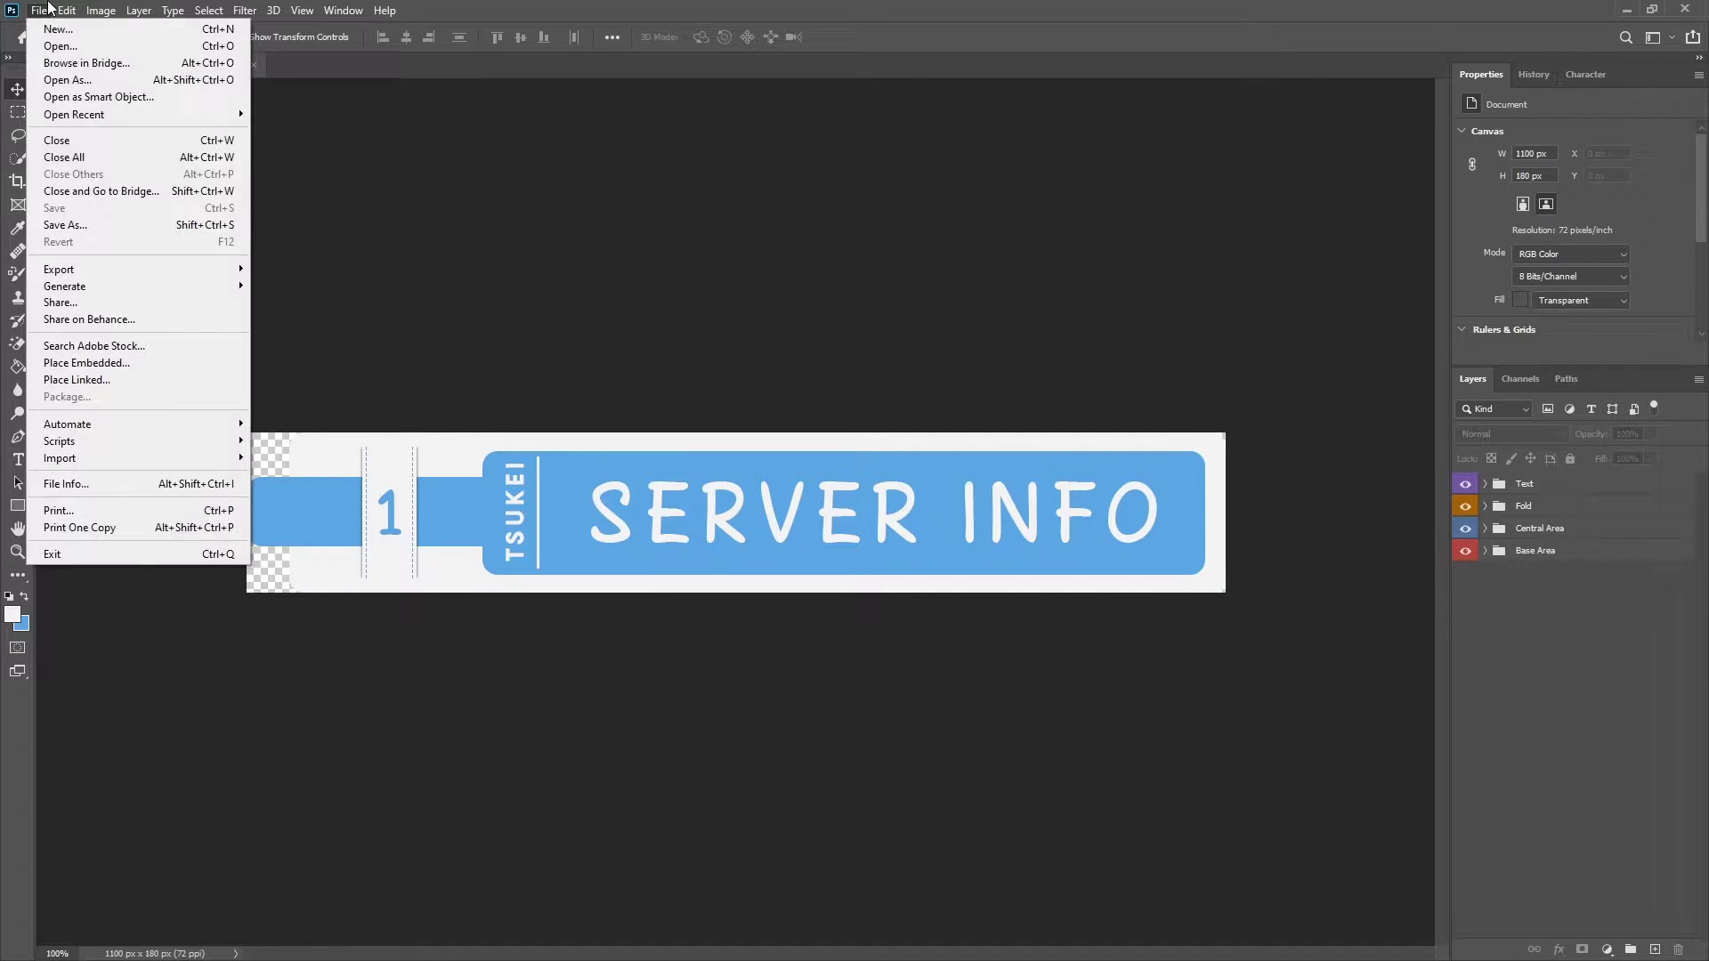
left_click(48, 30)
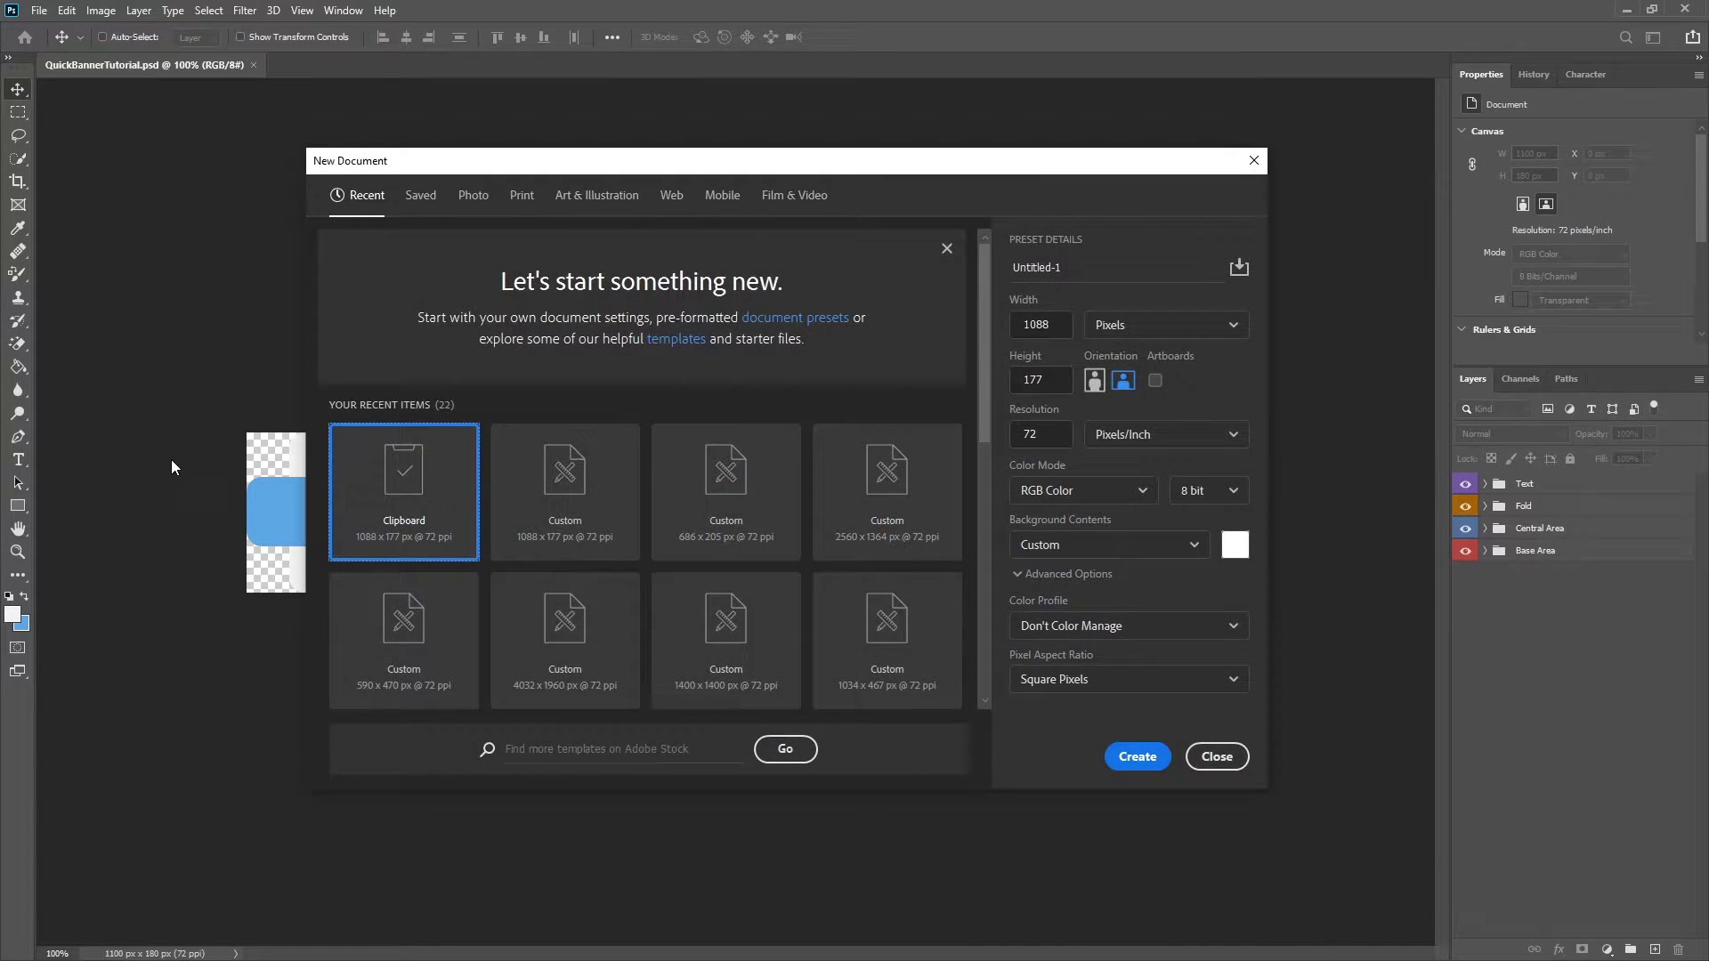
double_click(1058, 326)
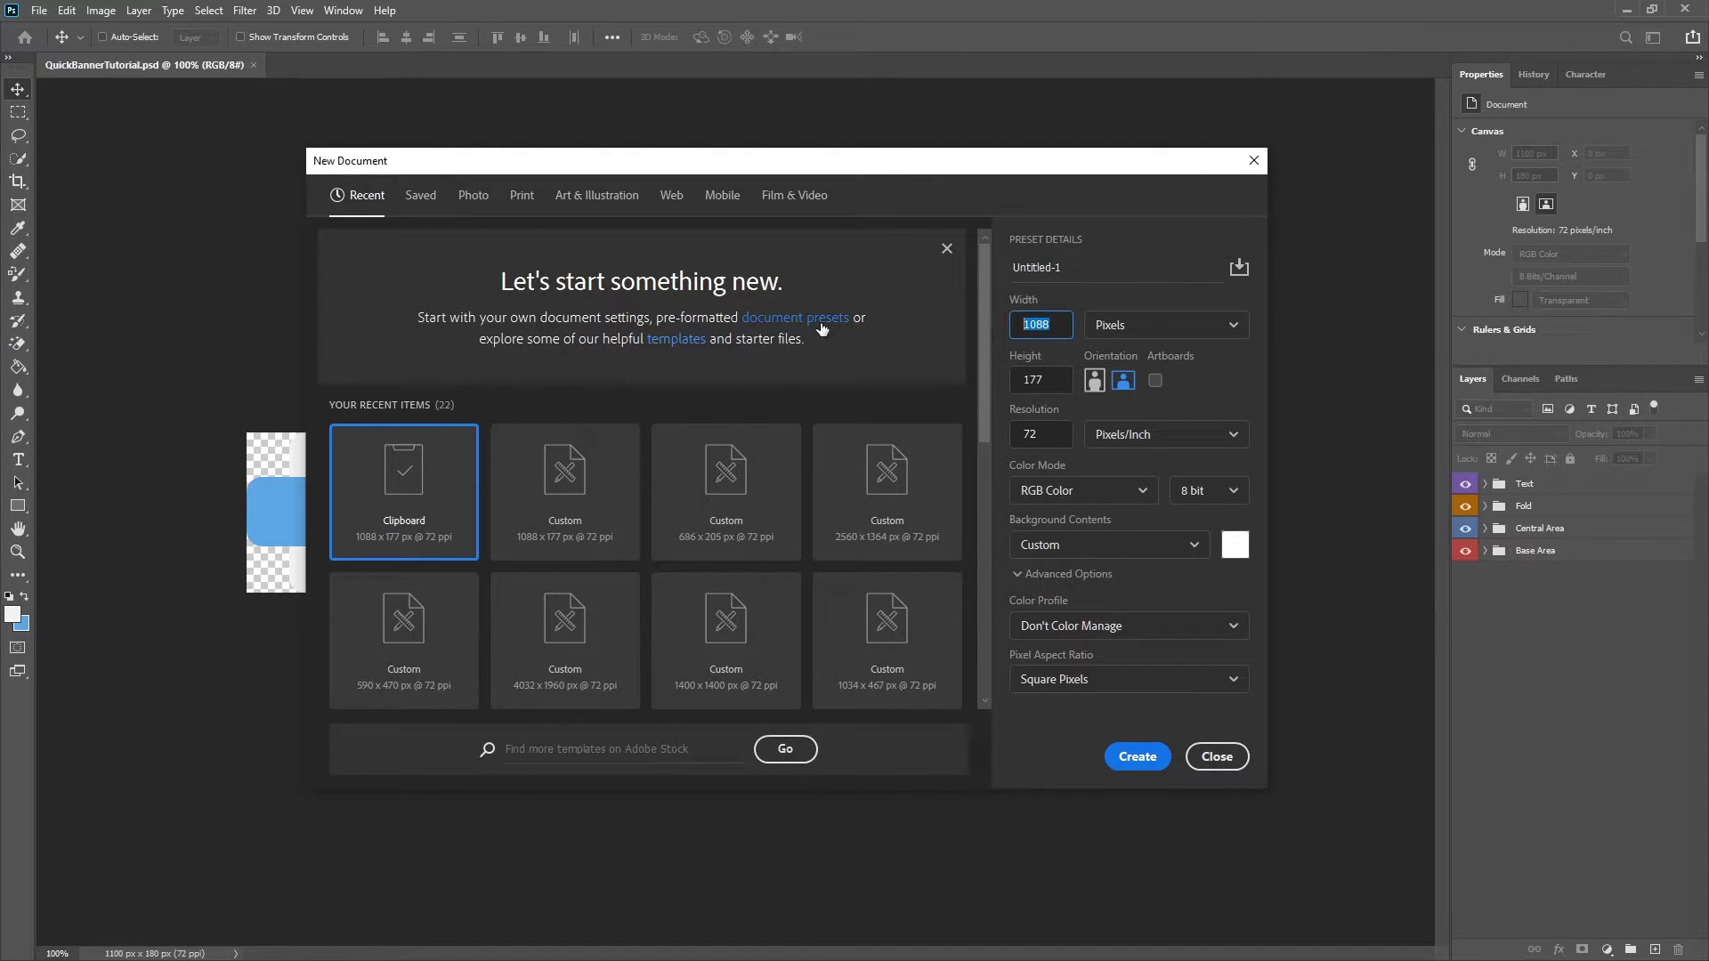
type("100")
key("Tab")
type("180")
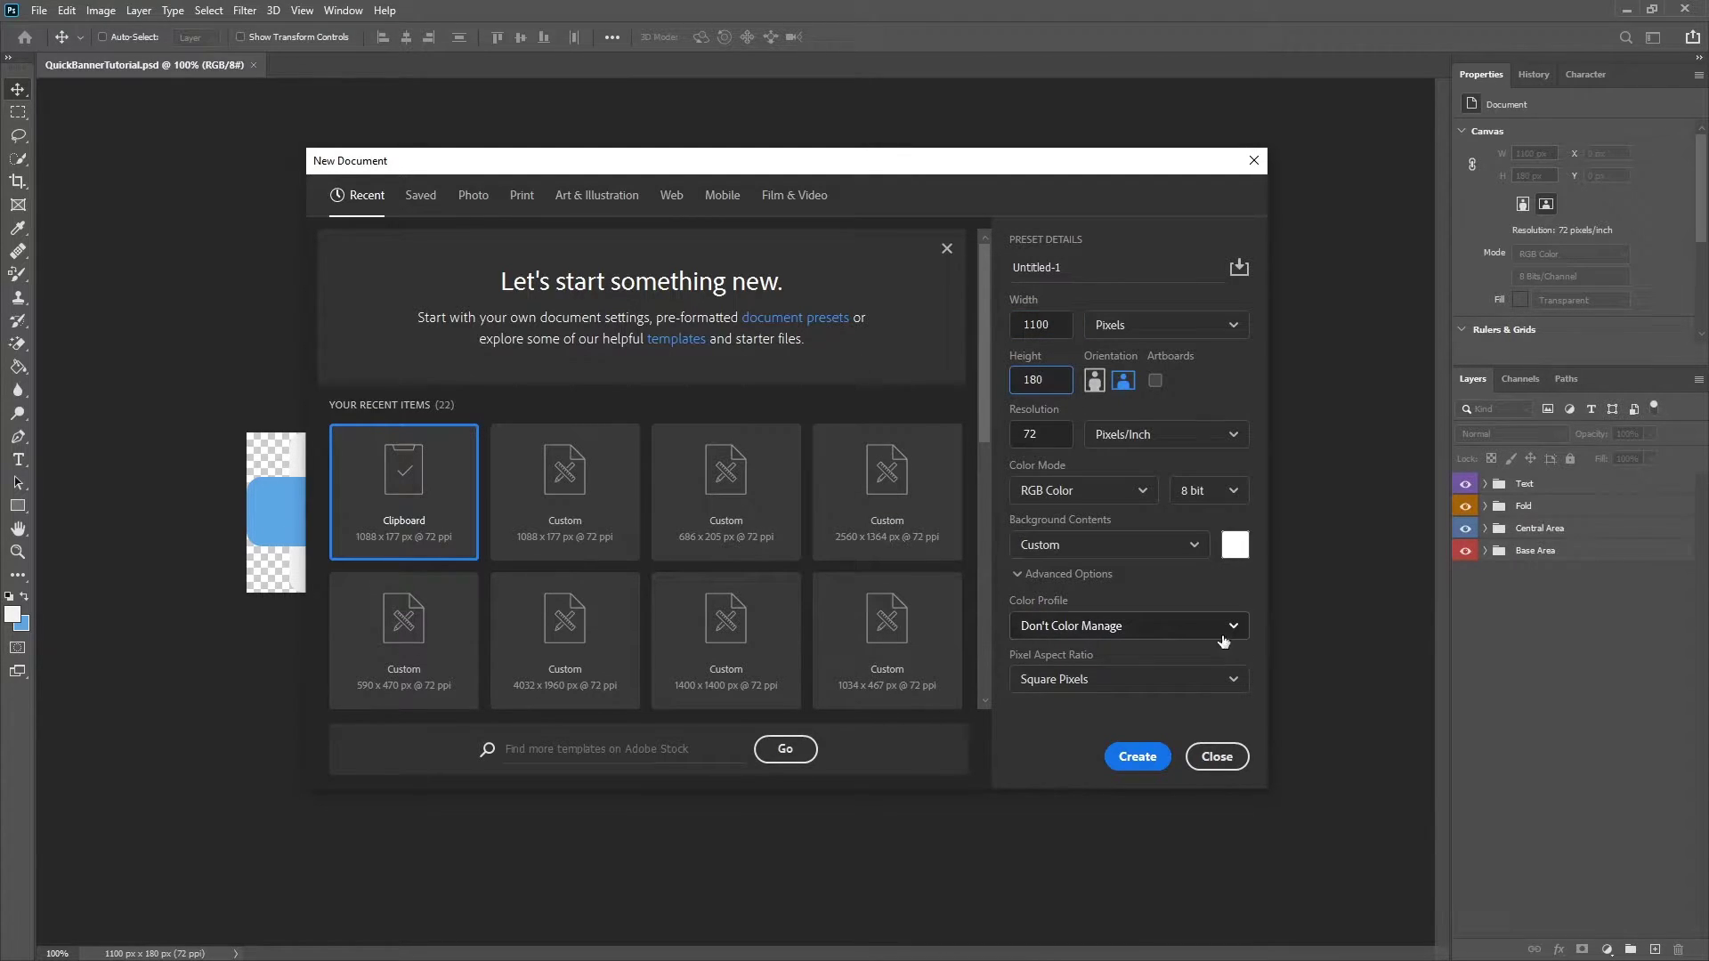
left_click(1136, 756)
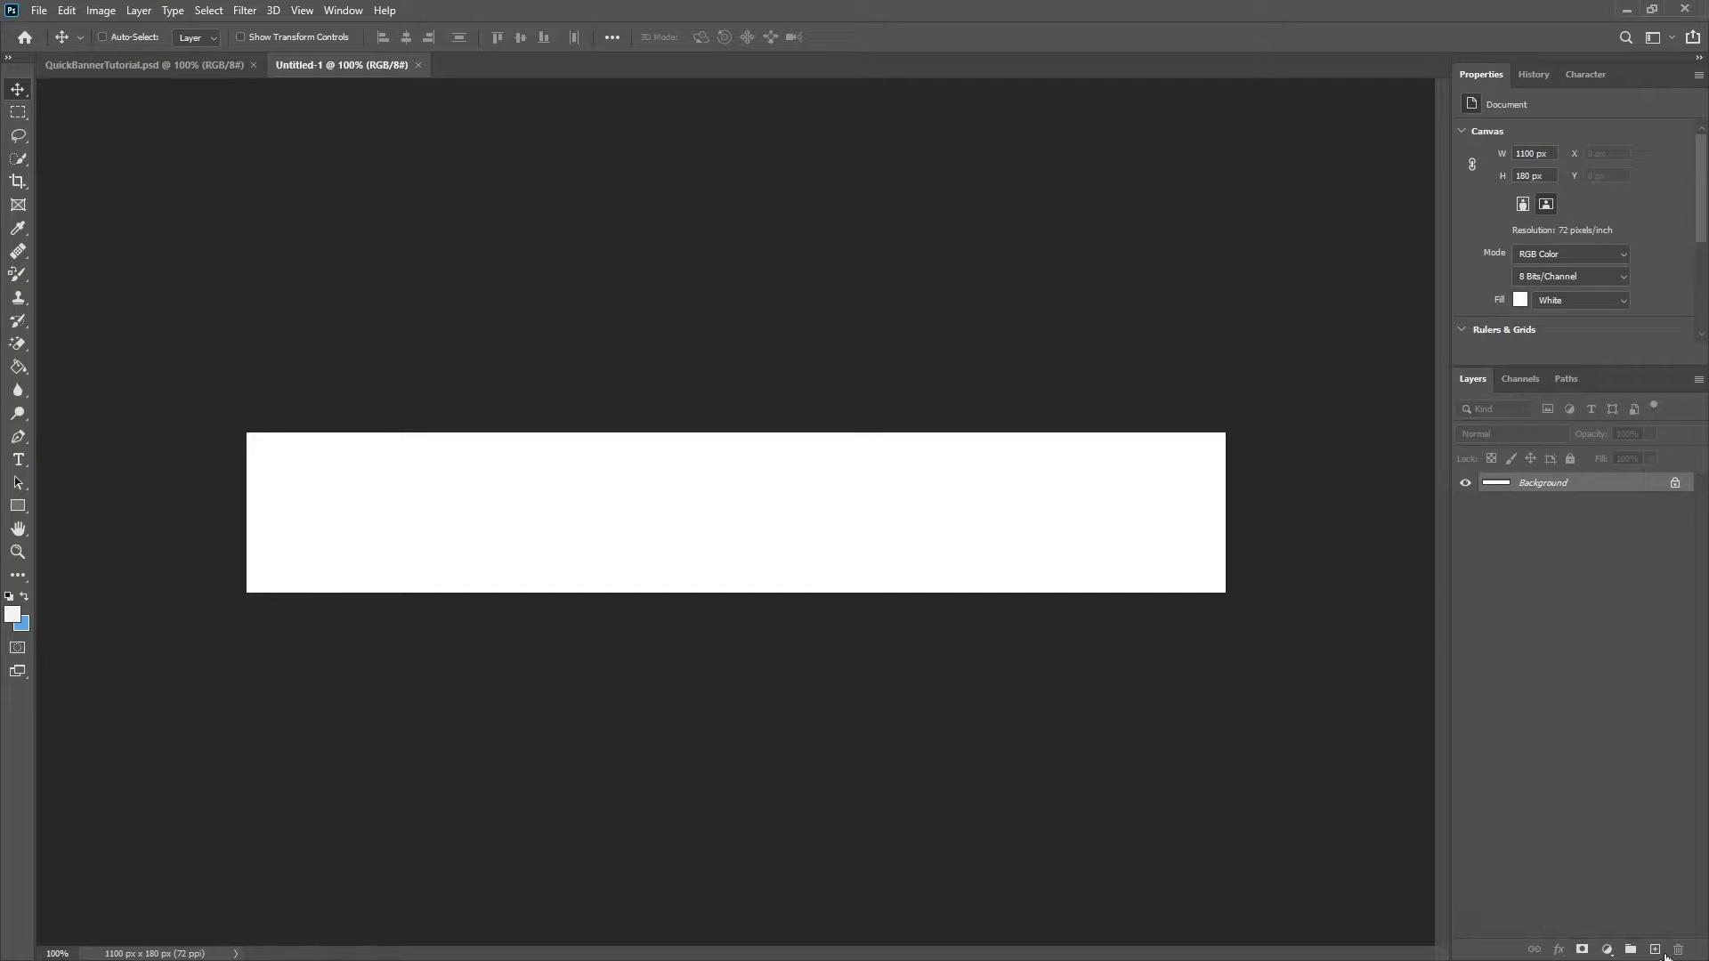
Add an empty layer, delete the Background layer, and set the foreground colour to light grey
left_click(1656, 950)
left_click(1537, 504)
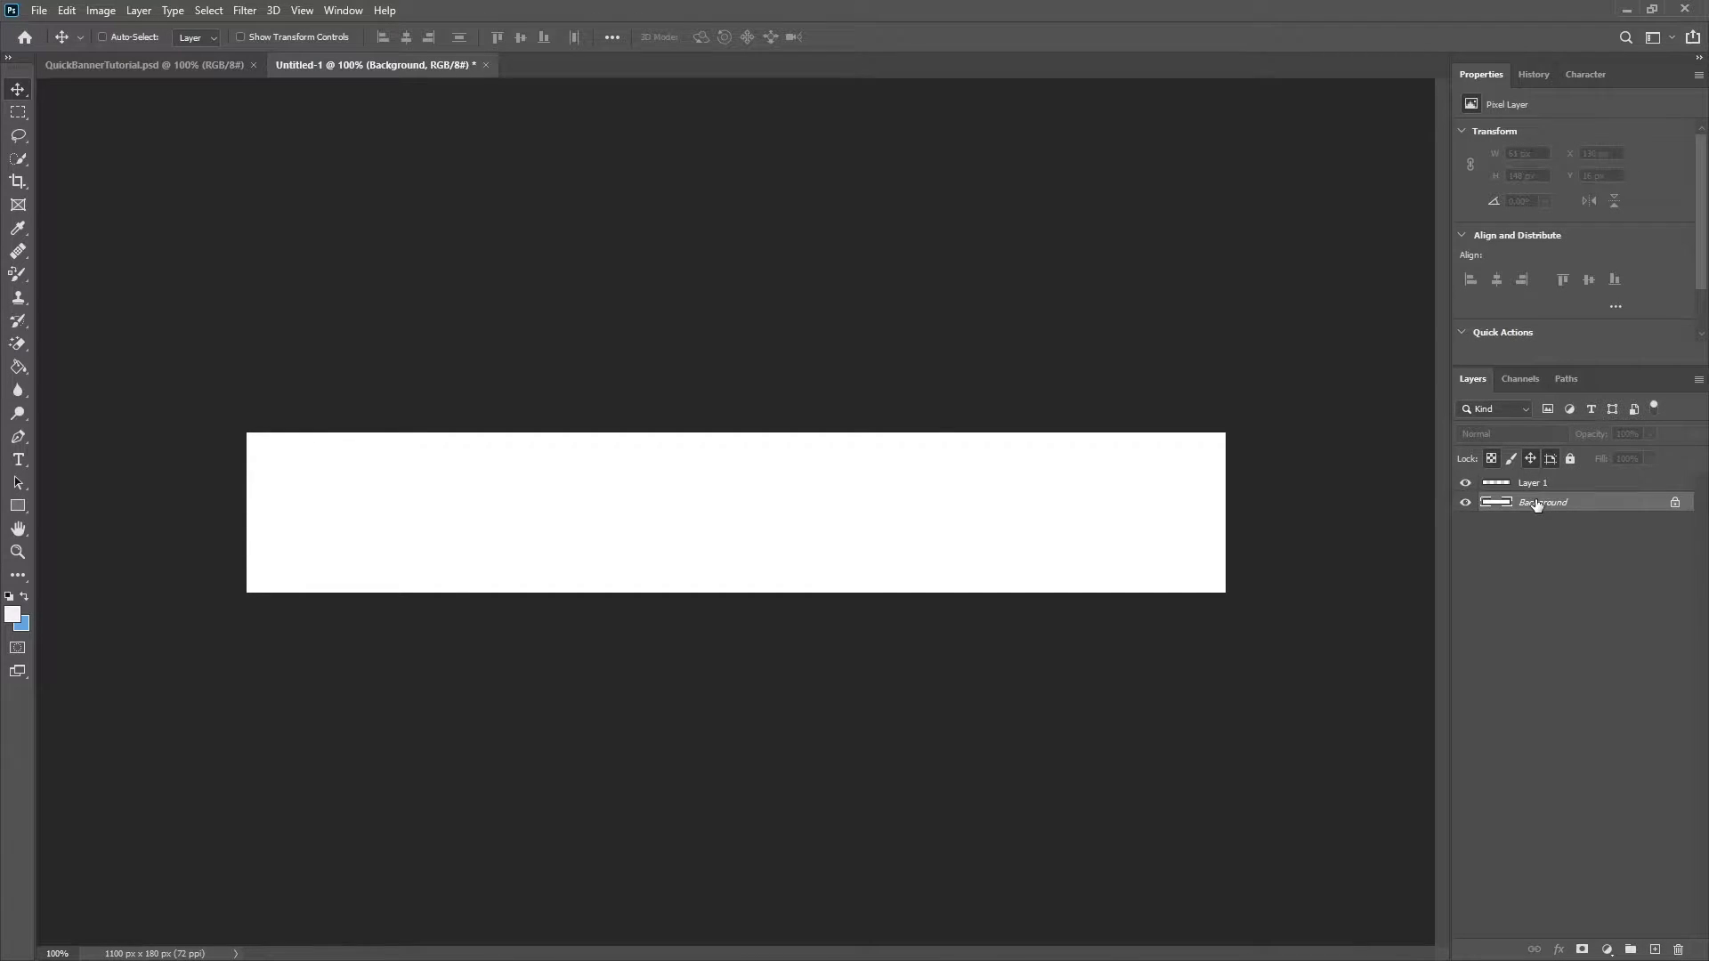
key("Delete")
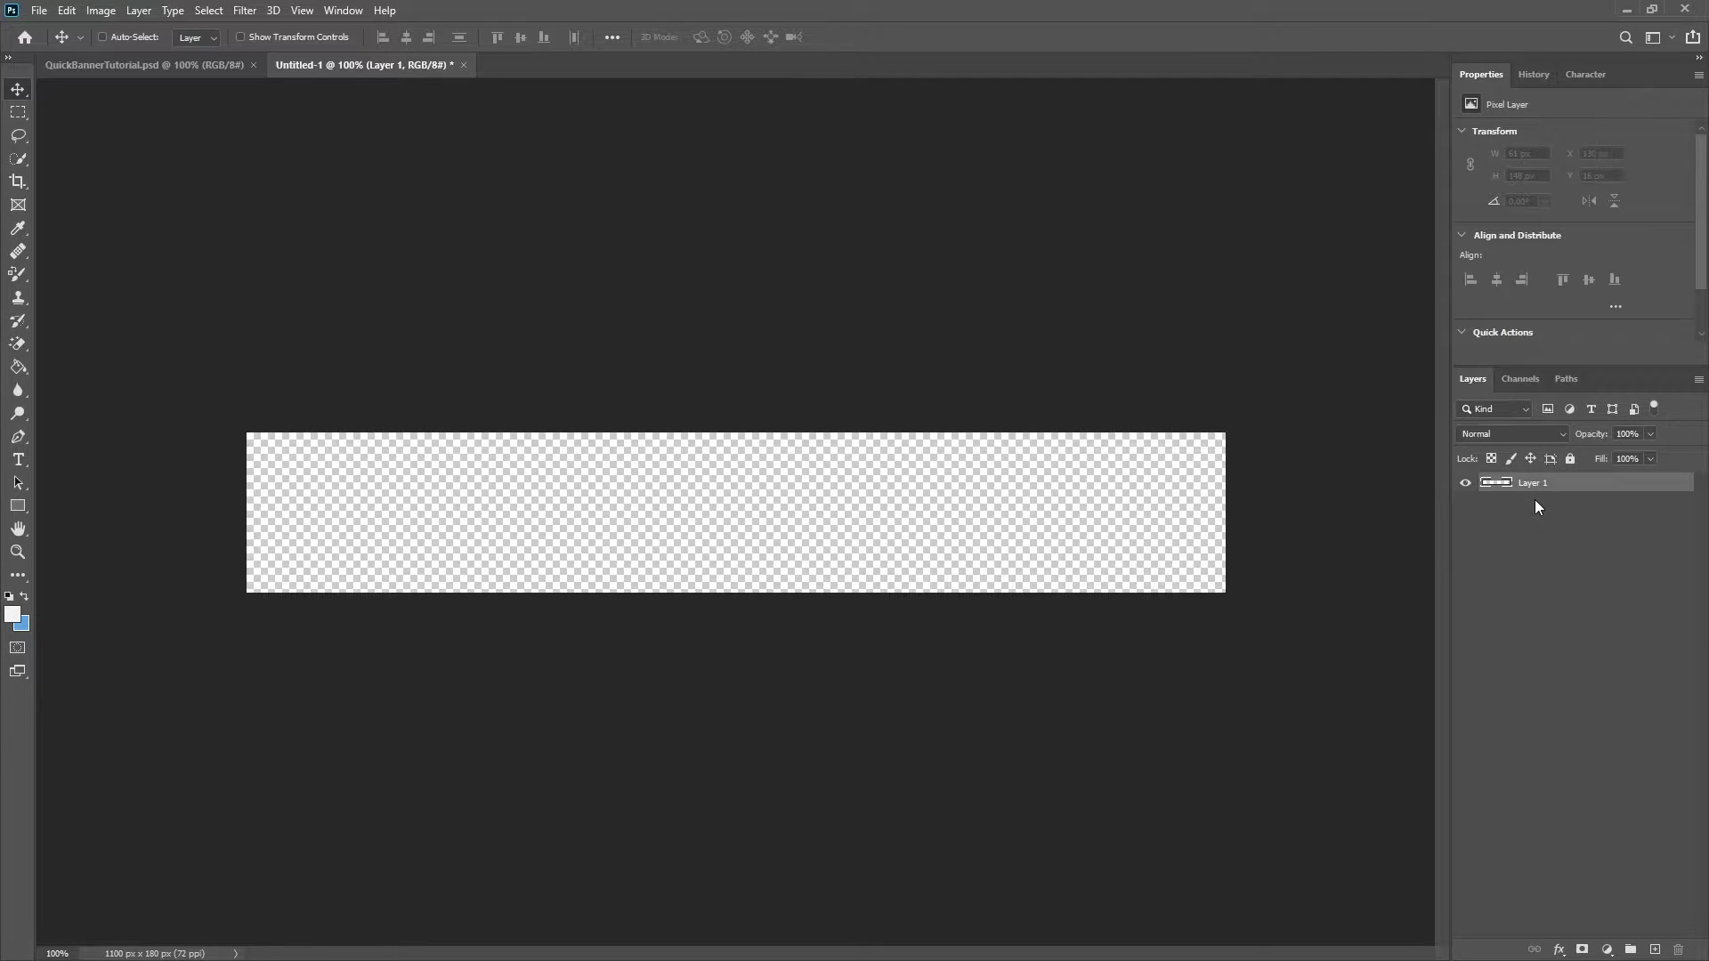
left_click(11, 614)
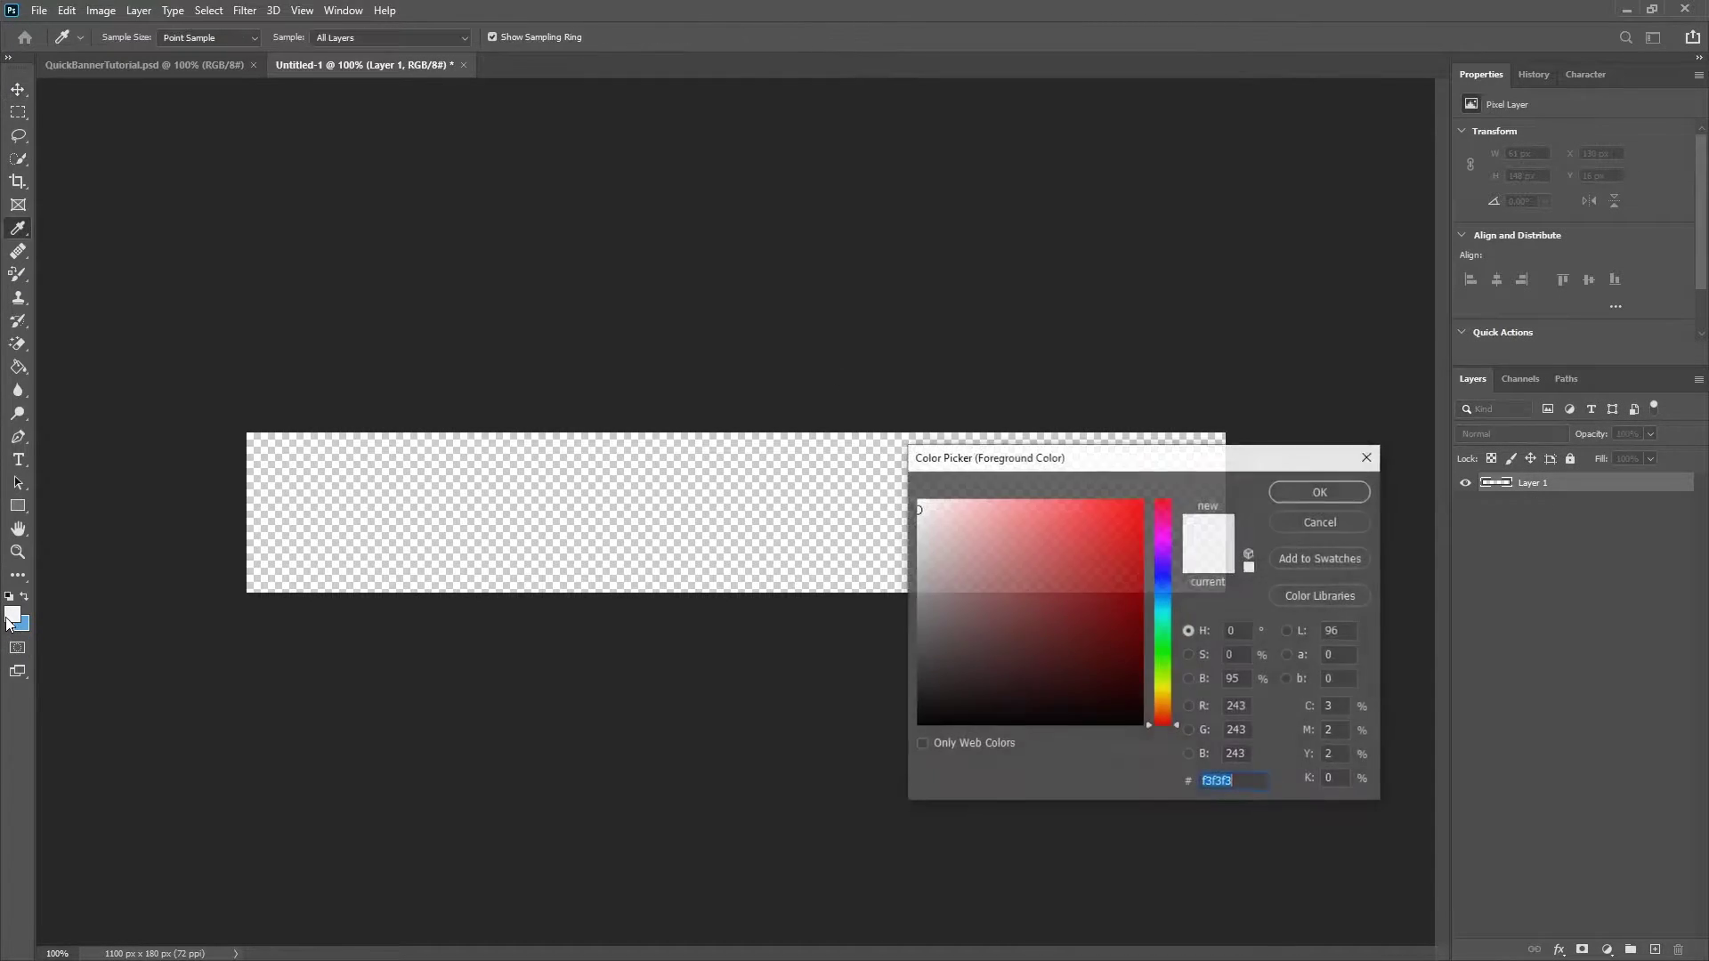
left_click(1244, 783)
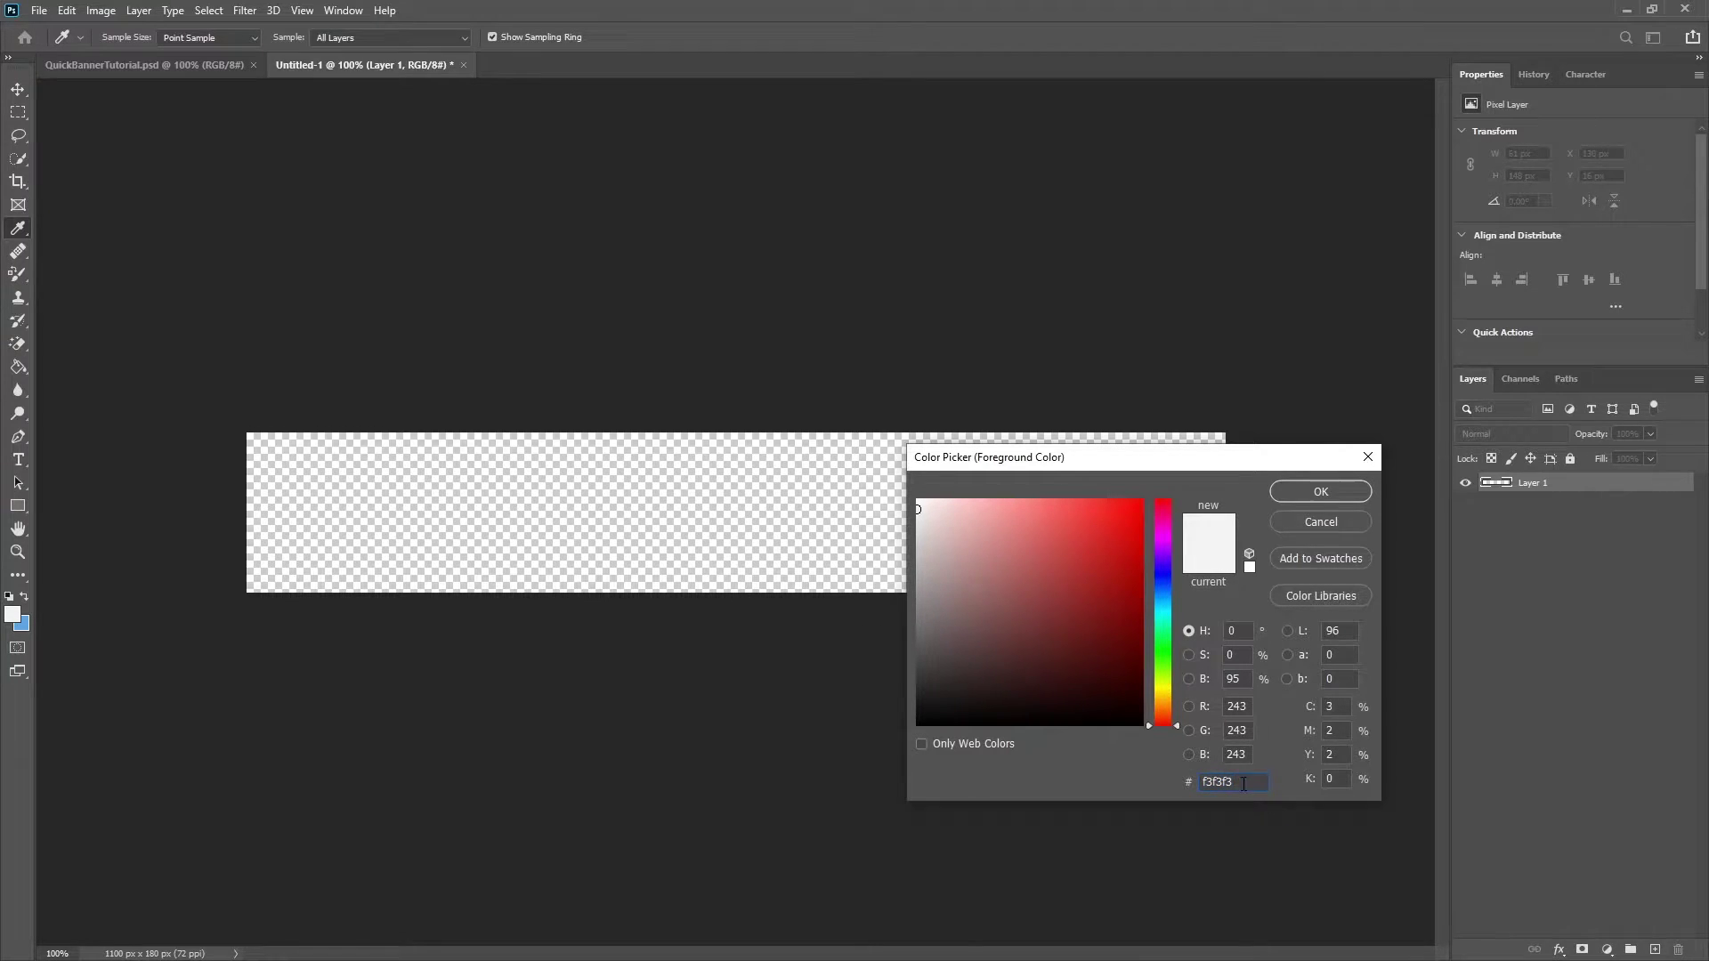
left_click(1309, 492)
Draw a light grey rounded rectangle sized 1052 × 180 px
left_click(18, 506)
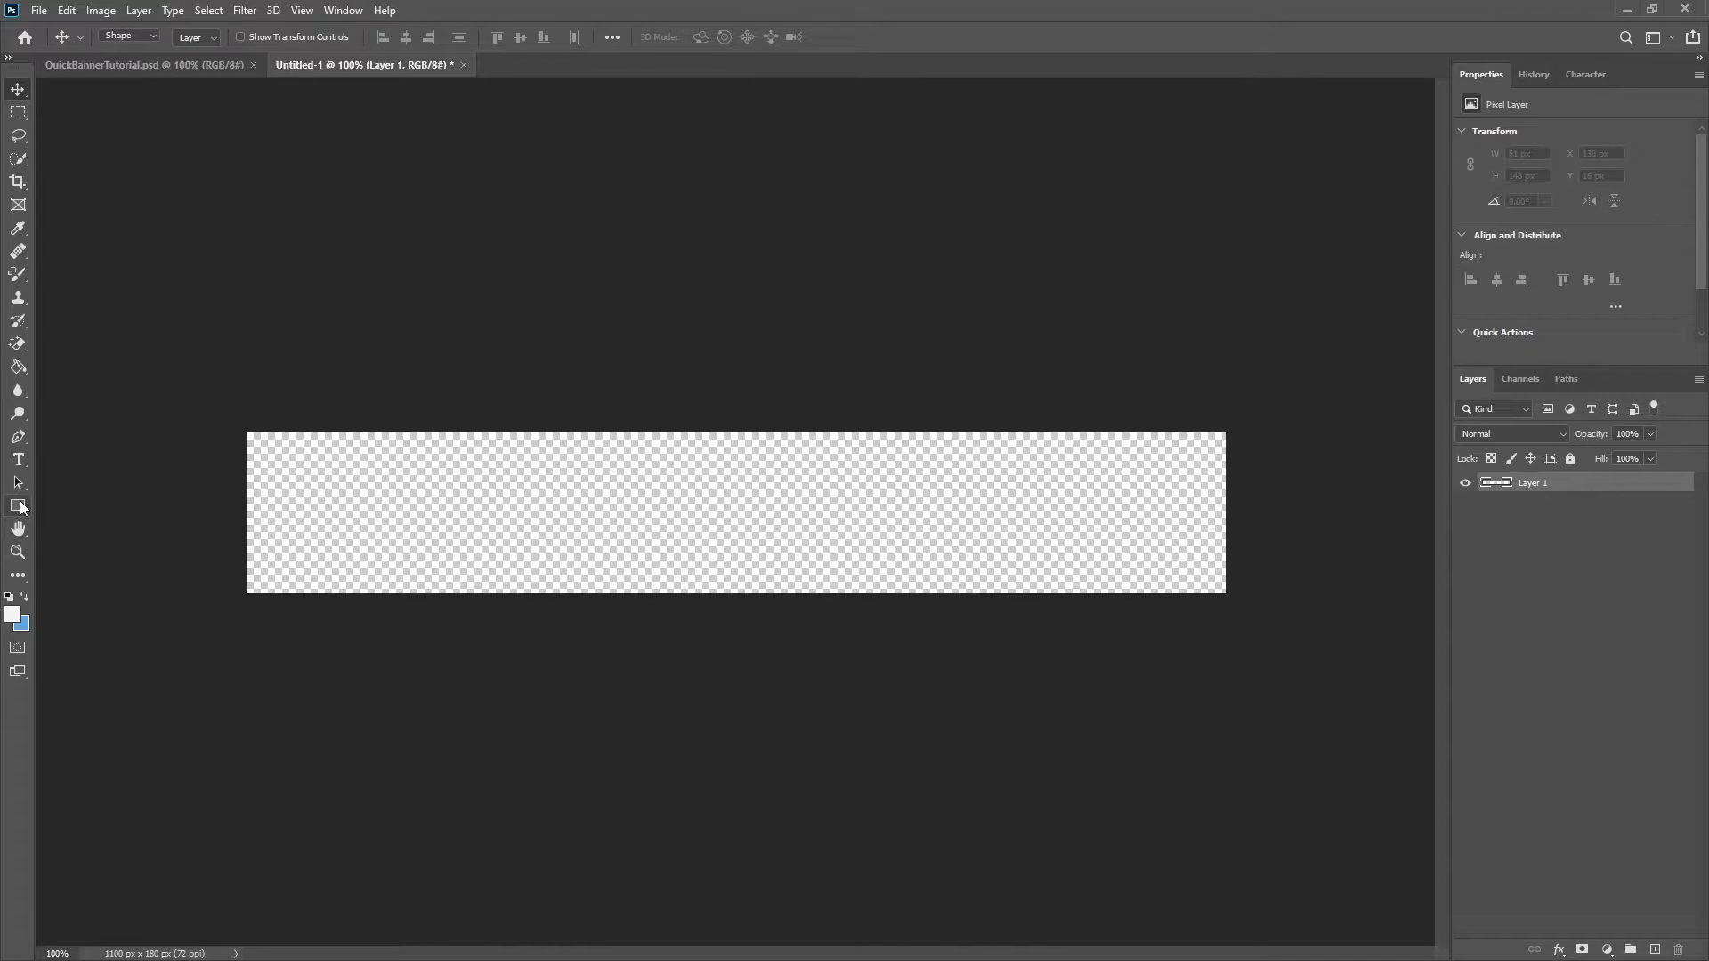
left_click(63, 523)
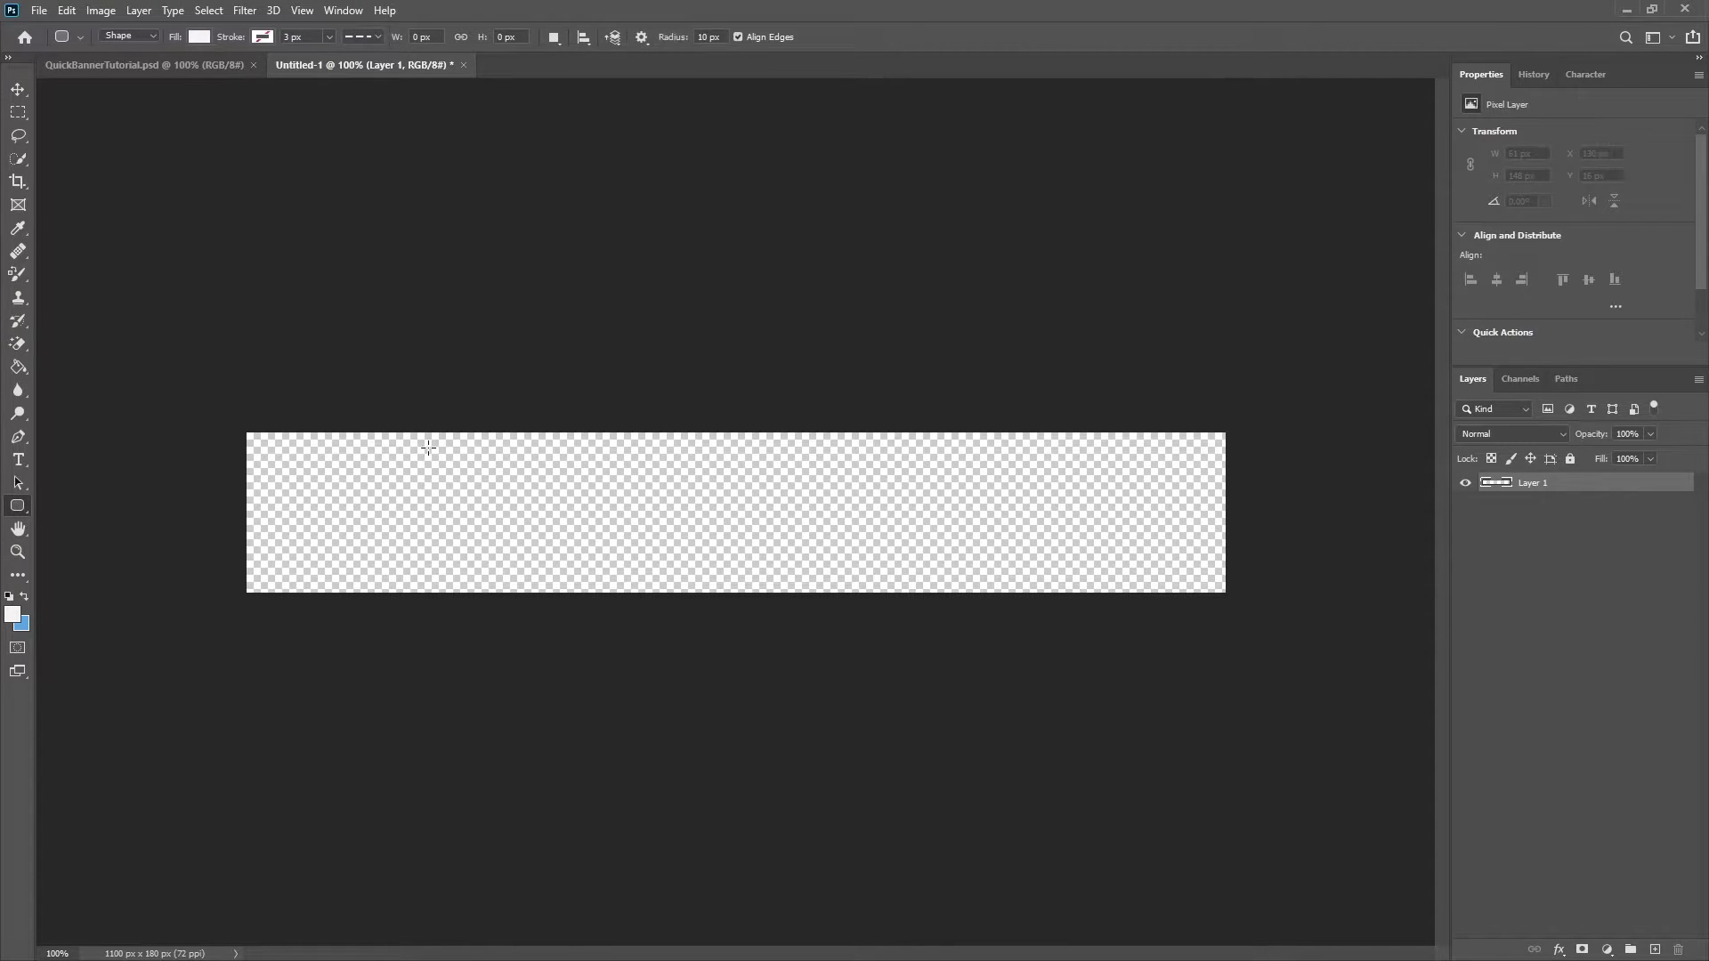
left_click_drag(428, 447, 1177, 587)
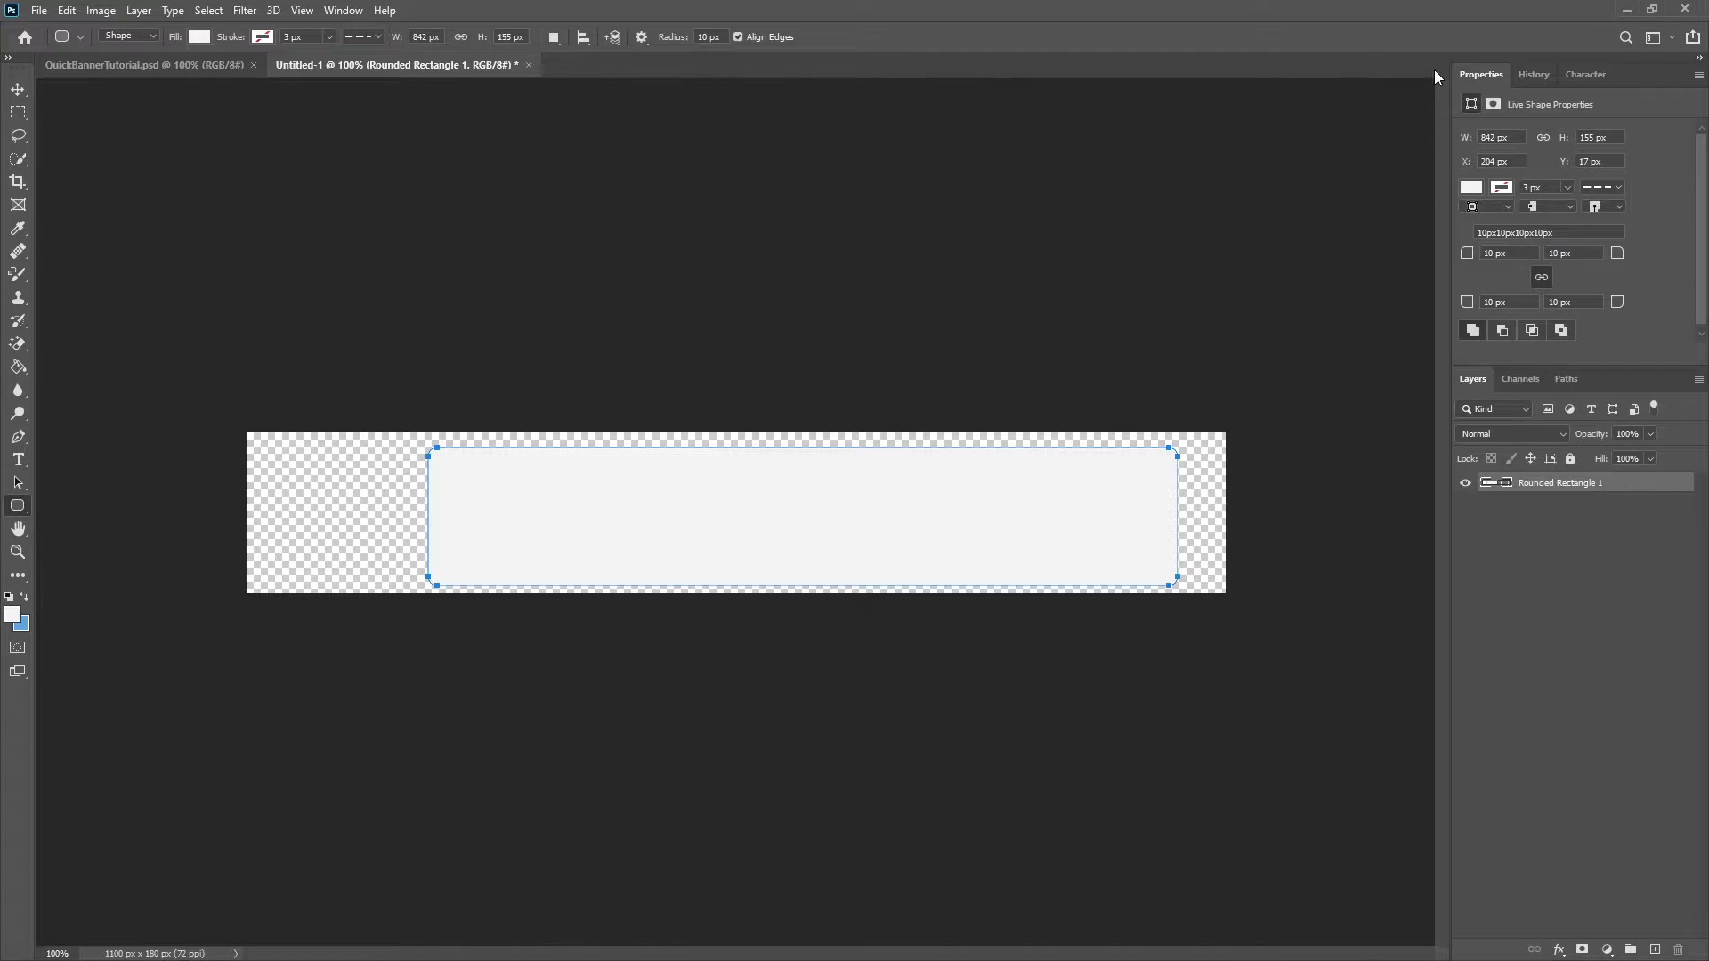
left_click(1509, 136)
type("1052")
key("Return")
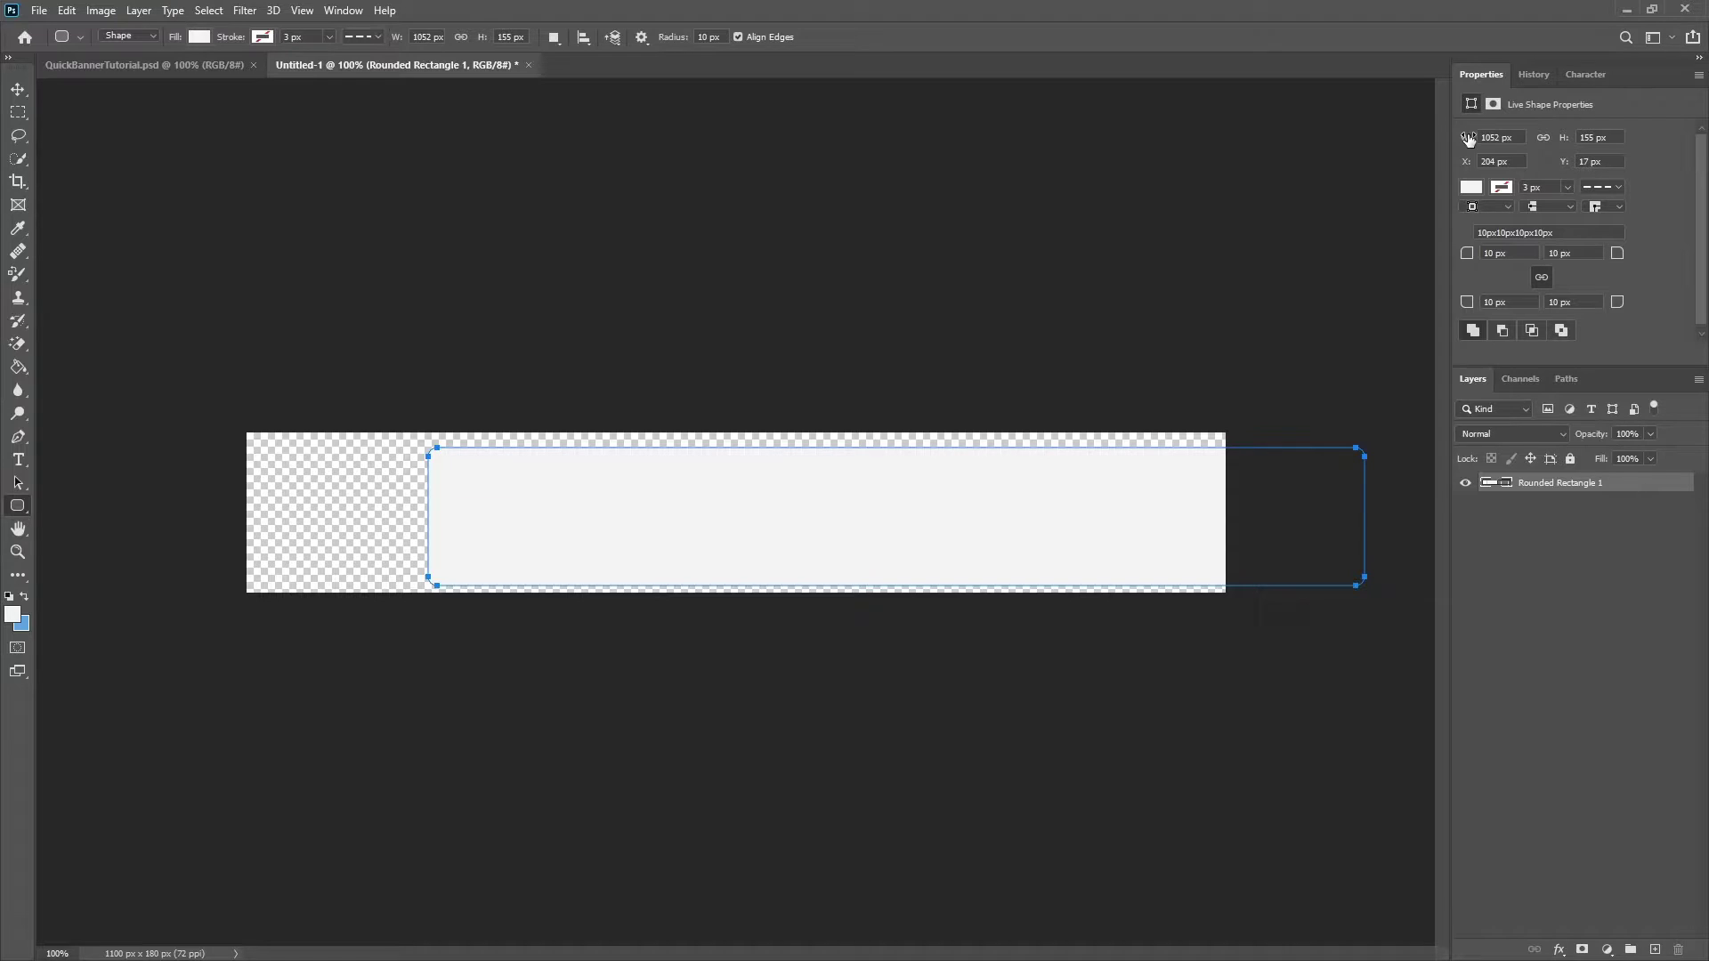
key("Tab")
type("180")
key("Return")
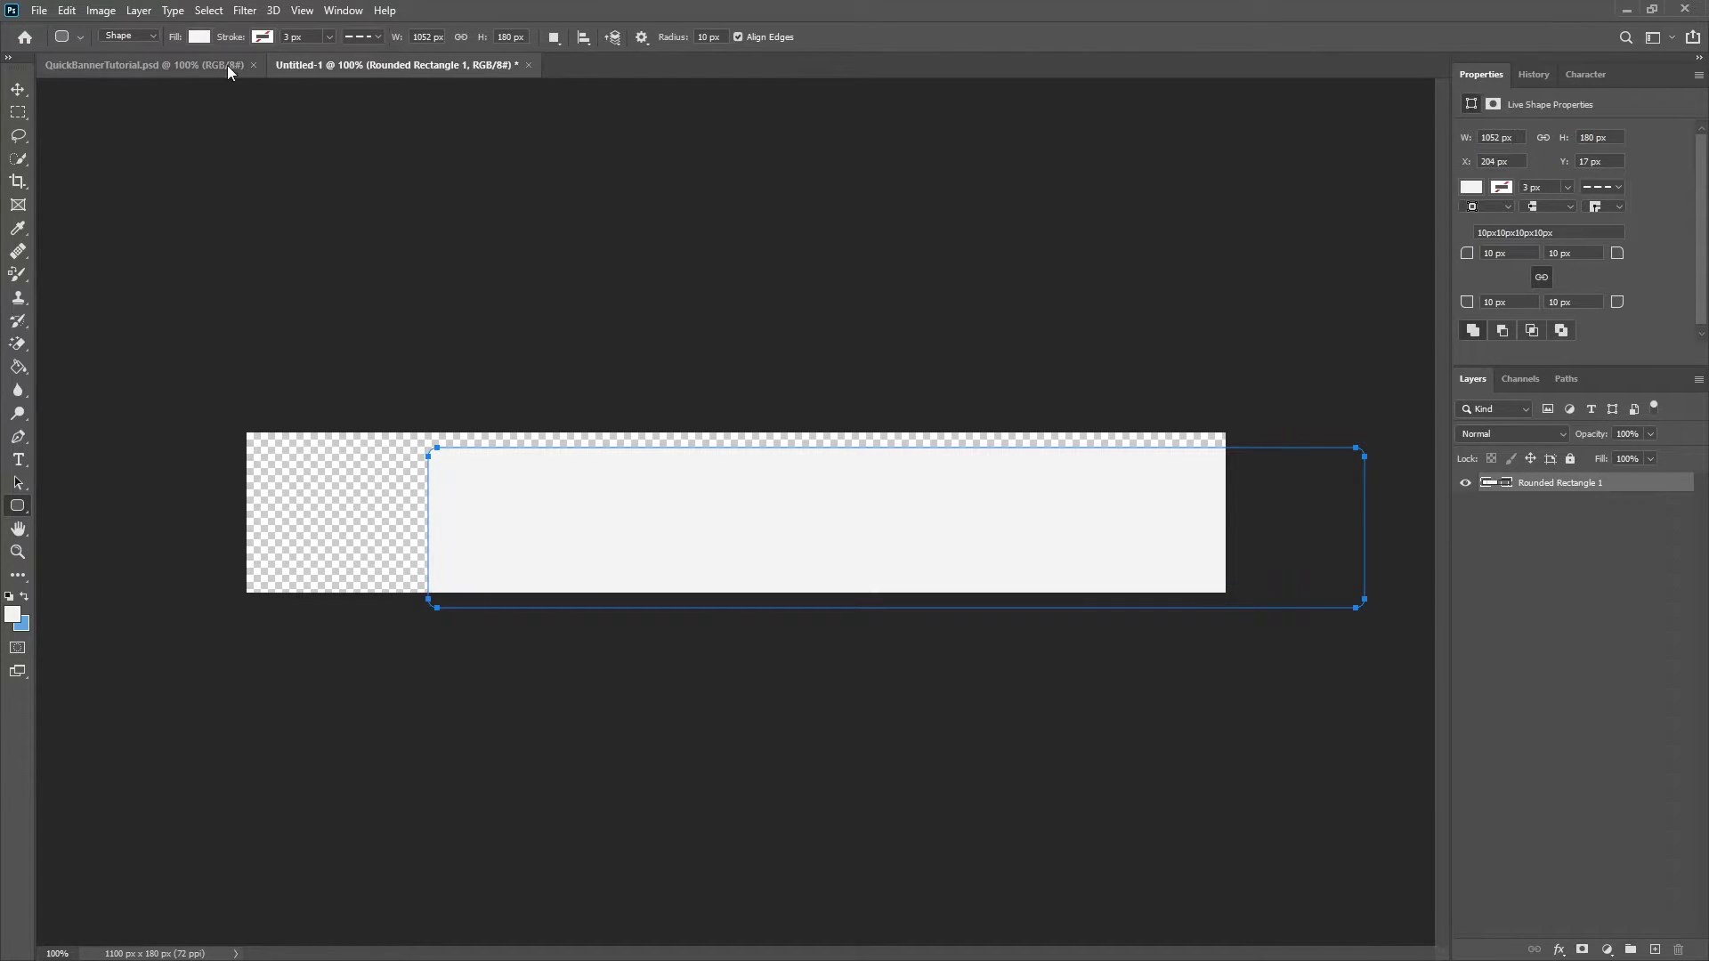
Move the rectangle flush with the canvas top and give it a 17 px corner radius
left_click(17, 89)
left_click_drag(928, 513, 873, 530)
left_click(1503, 254)
type("1")
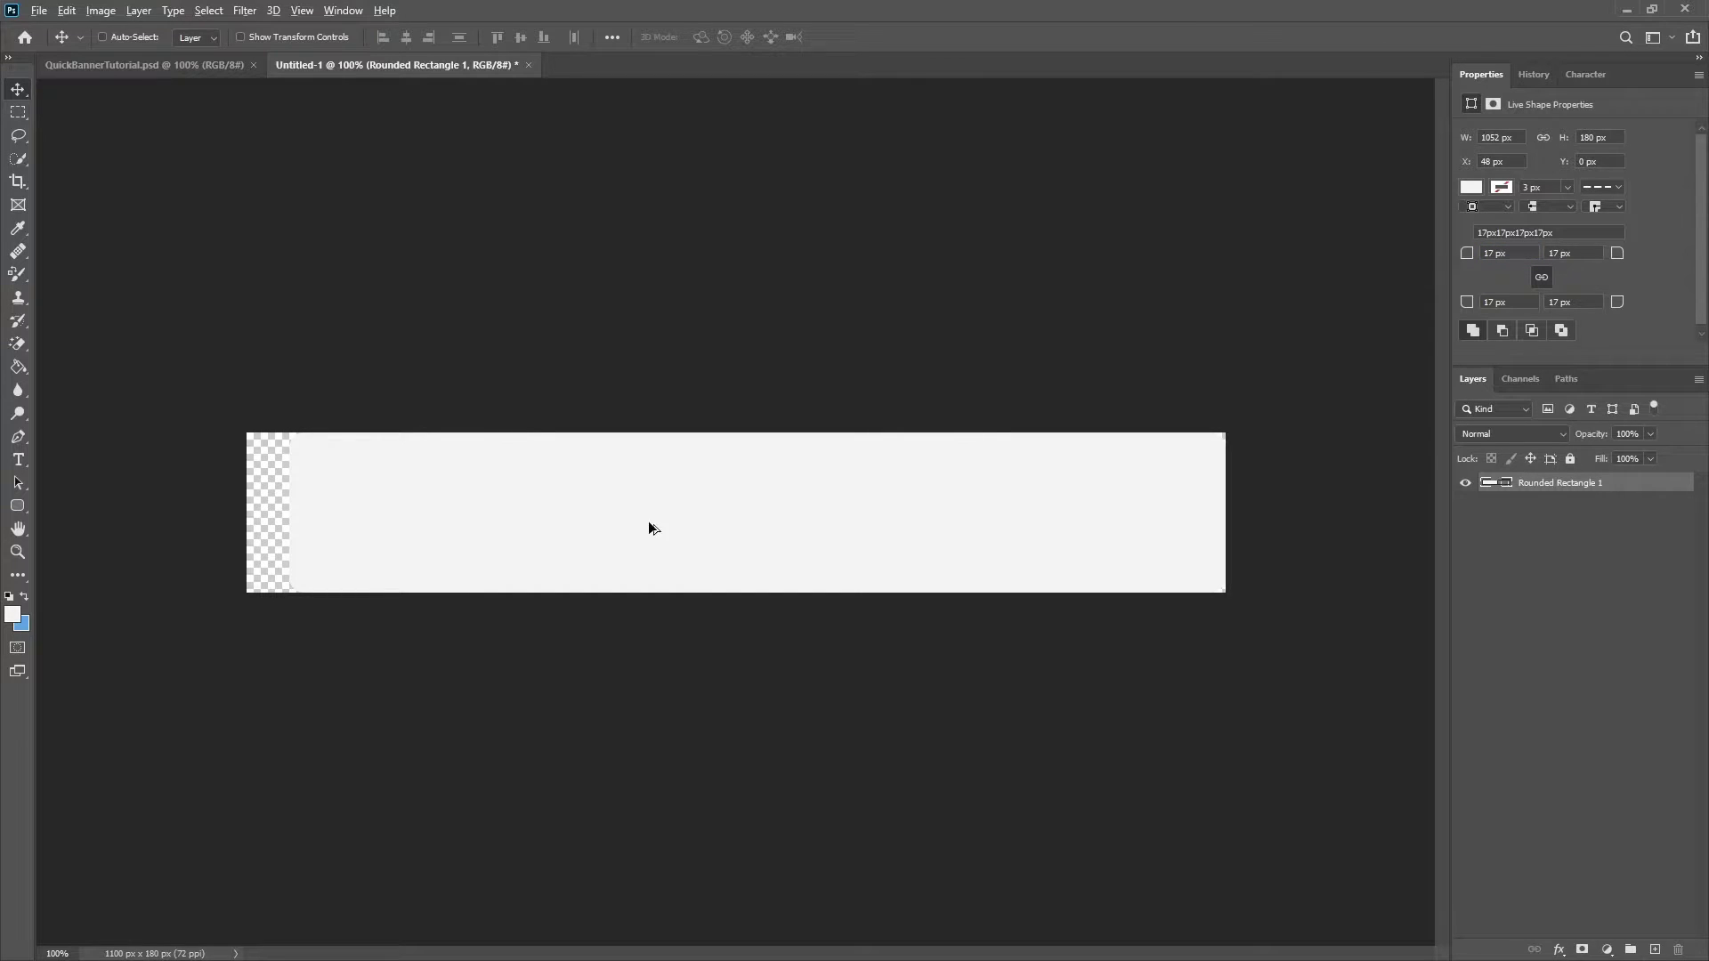
key("ctrl+plus")
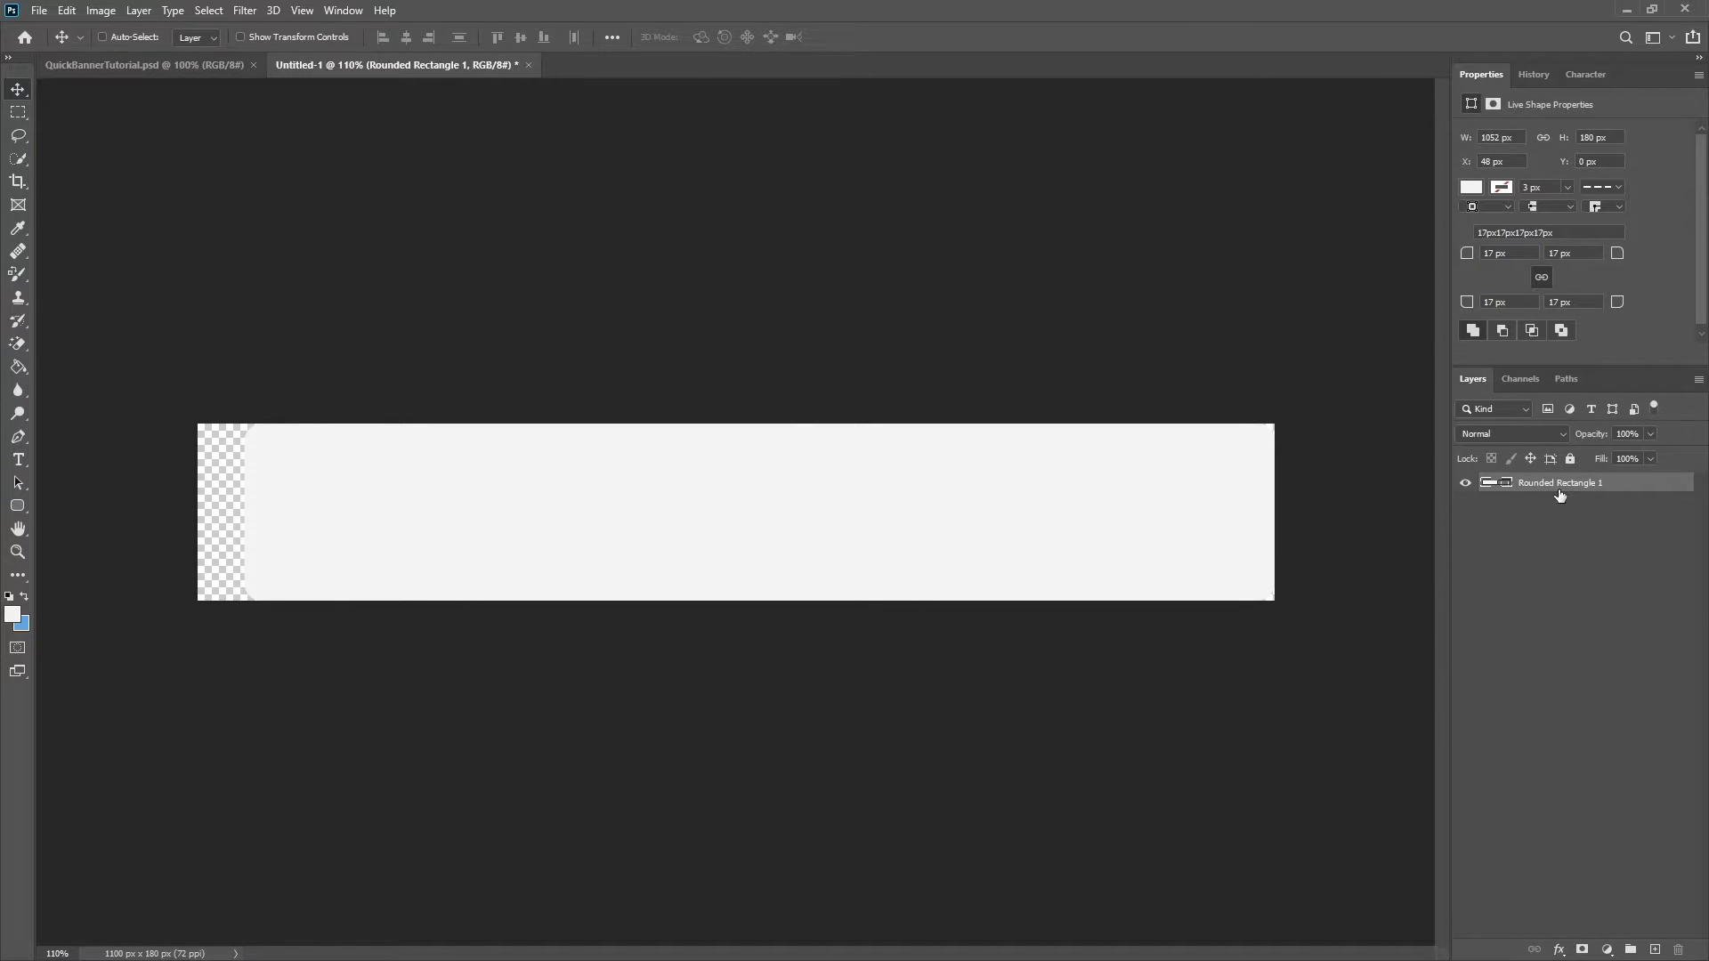
Name the layer Base, group it as 'Base Layer', and tag the group red
double_click(1560, 492)
type("Base")
key("Return")
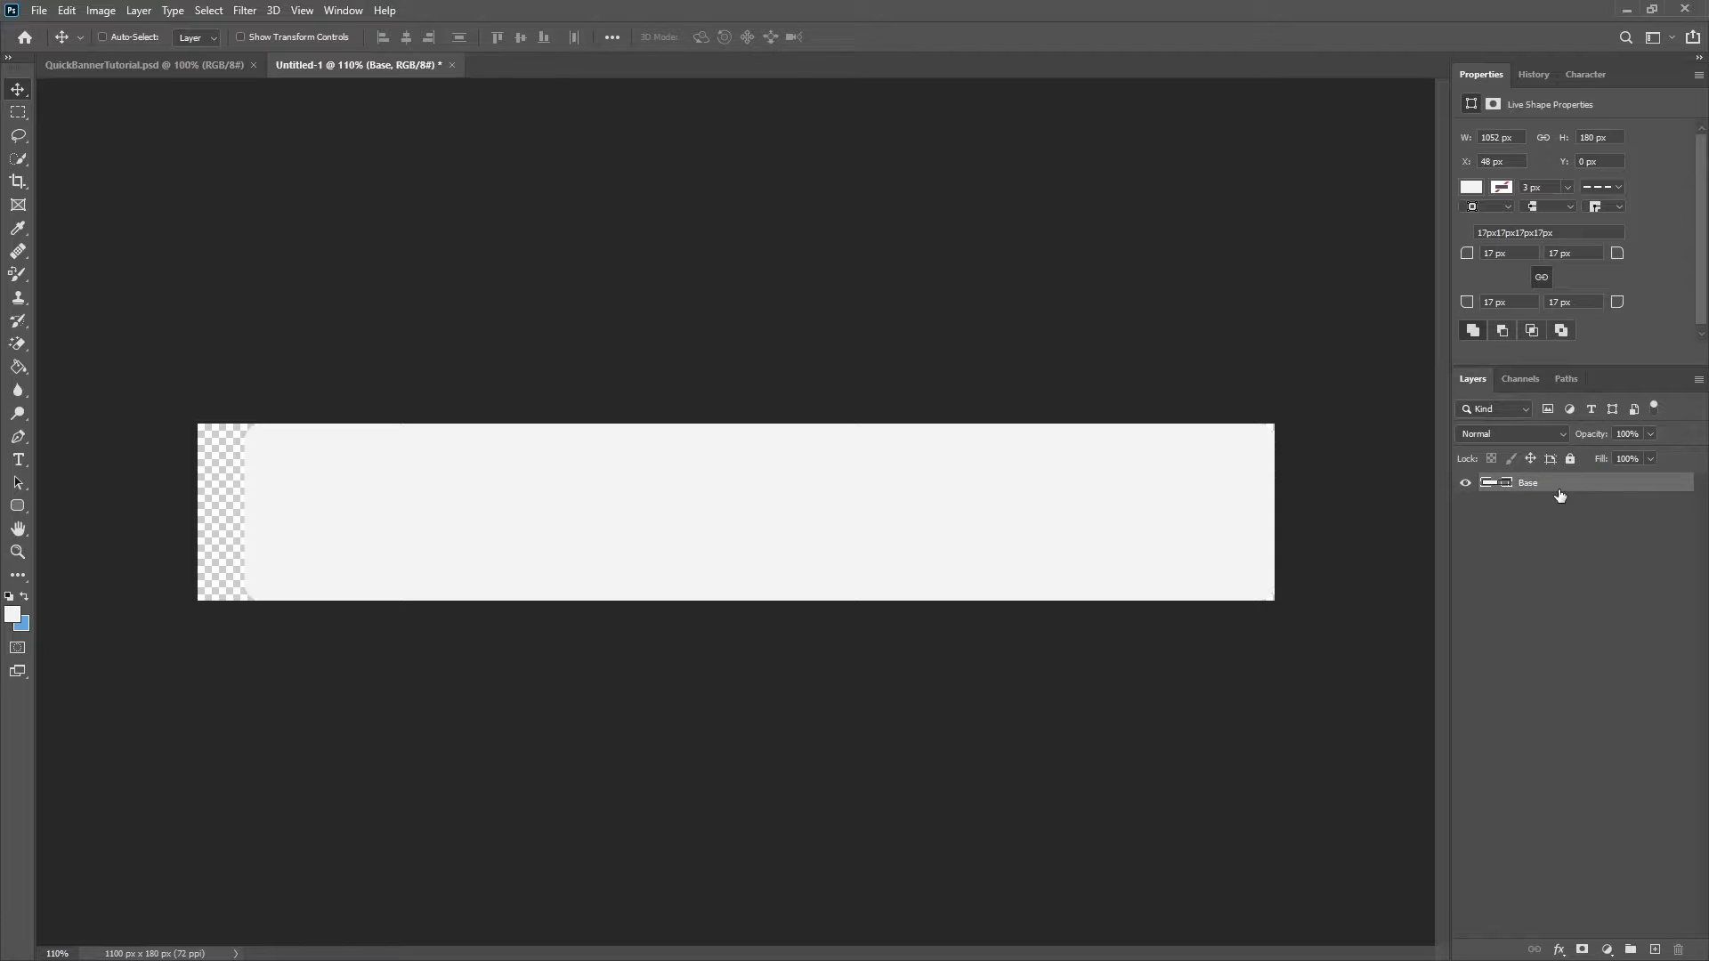
key("ctrl+g")
double_click(1551, 492)
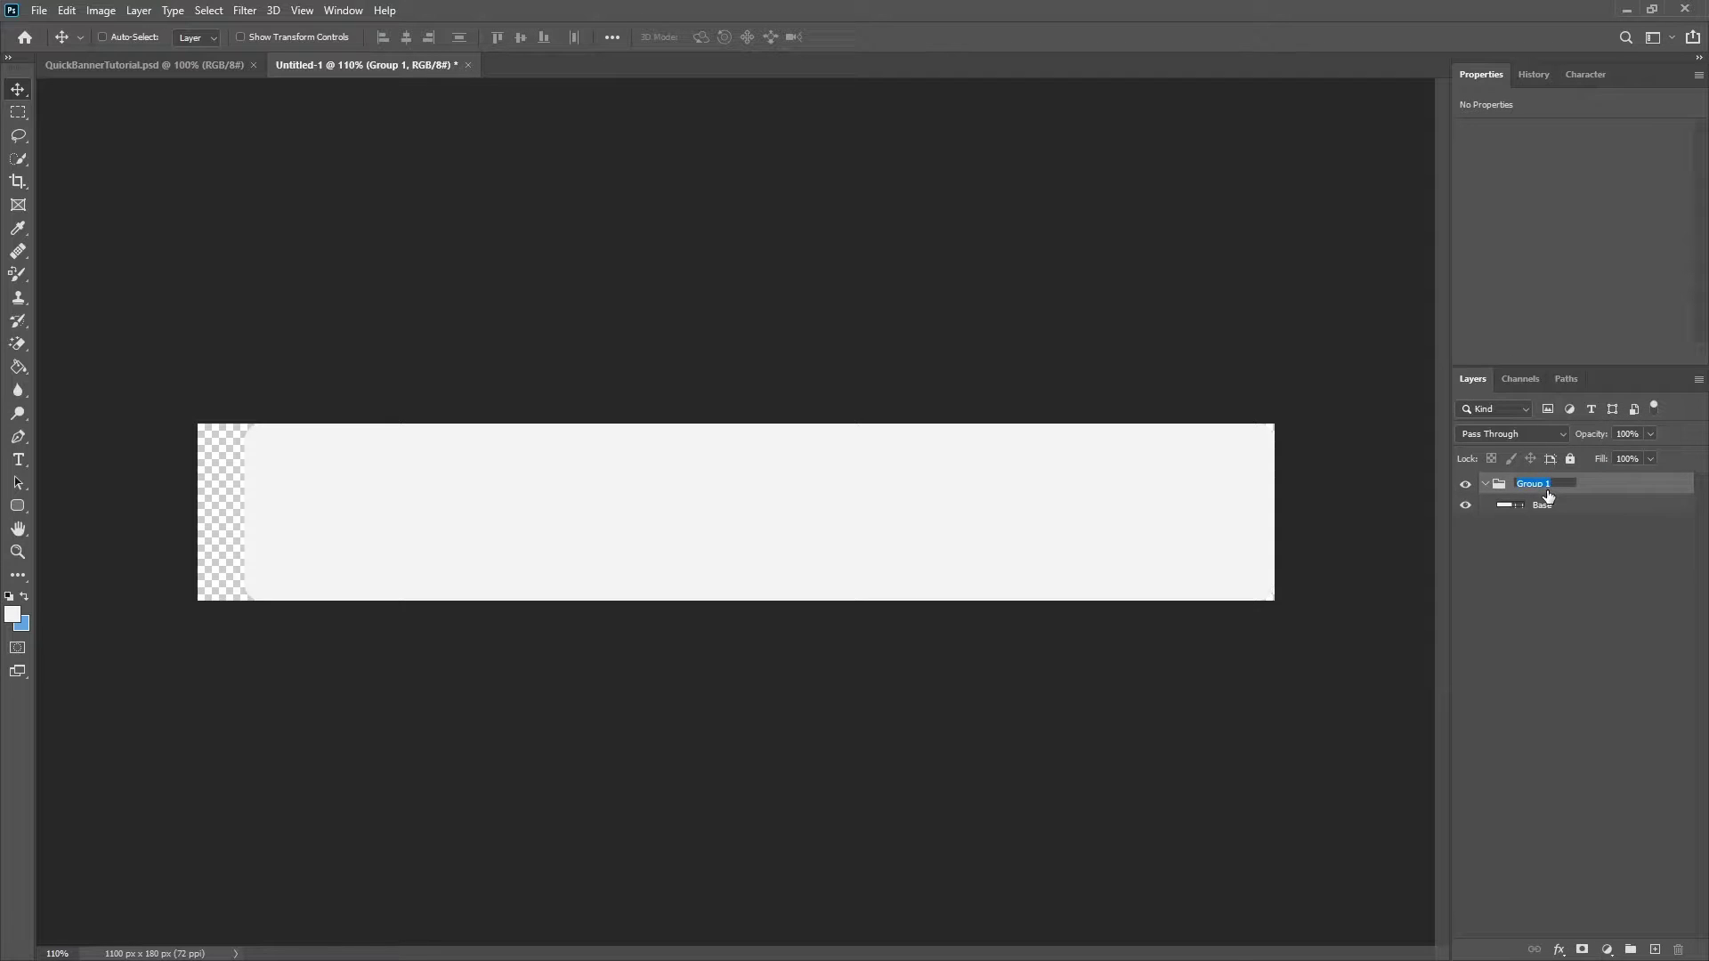
type("Base Layer")
key("Return")
right_click(1465, 483)
left_click(1504, 545)
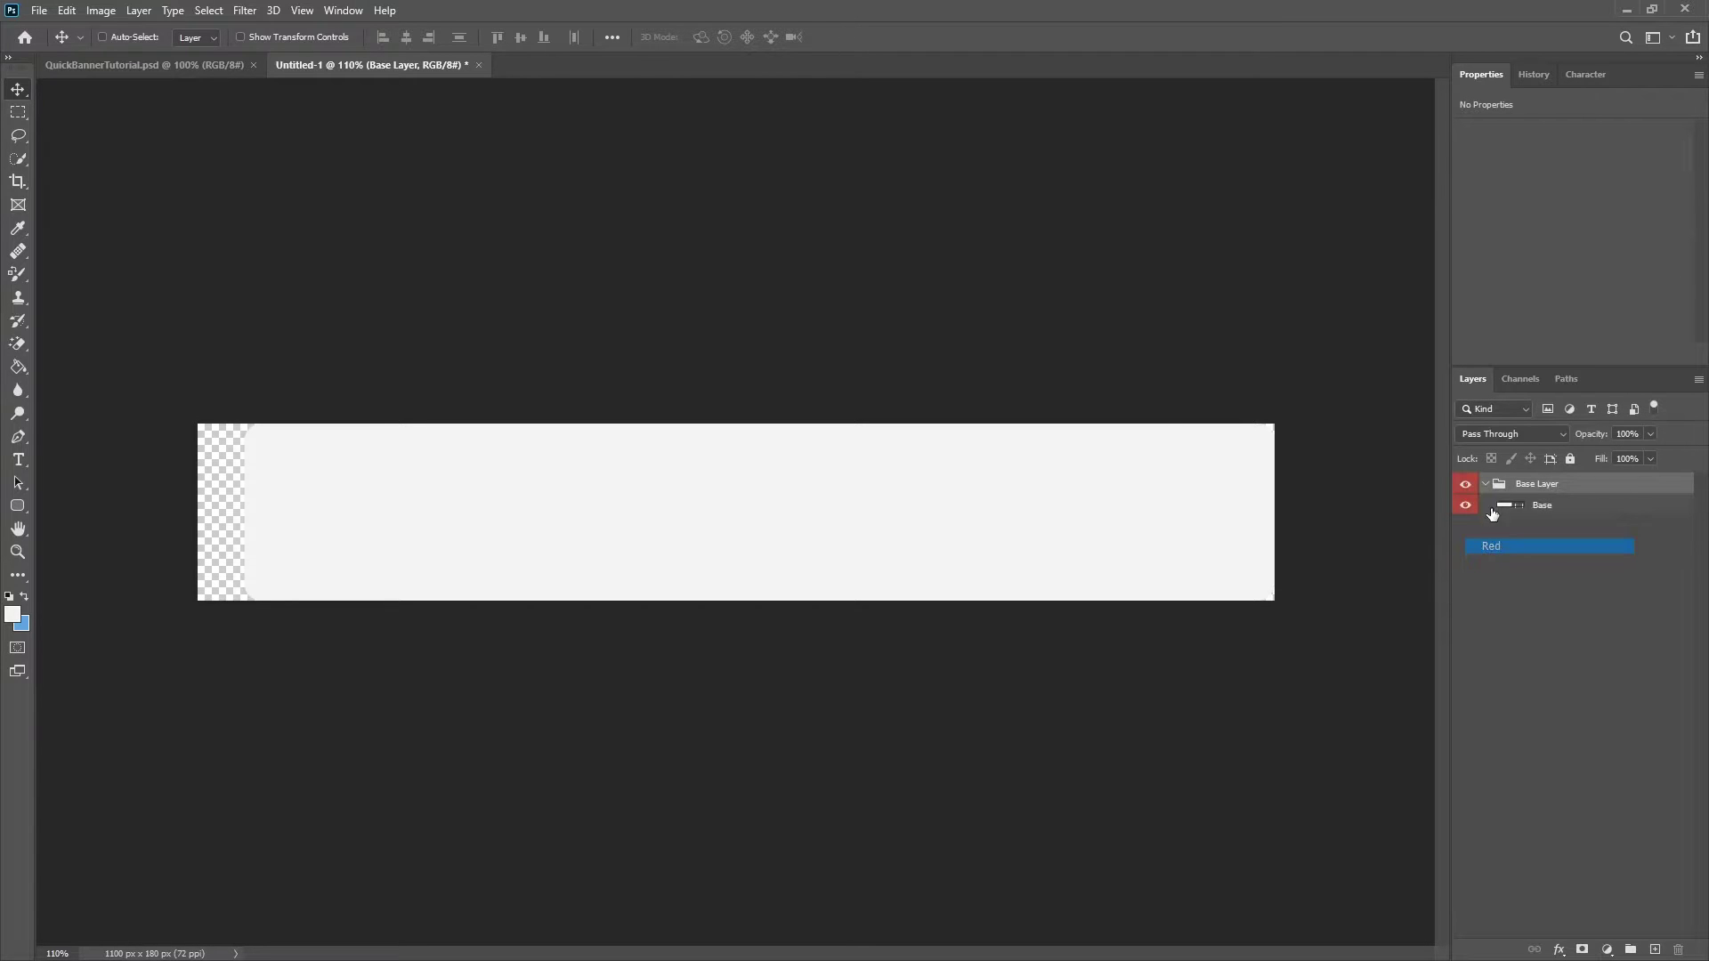
left_click(1485, 484)
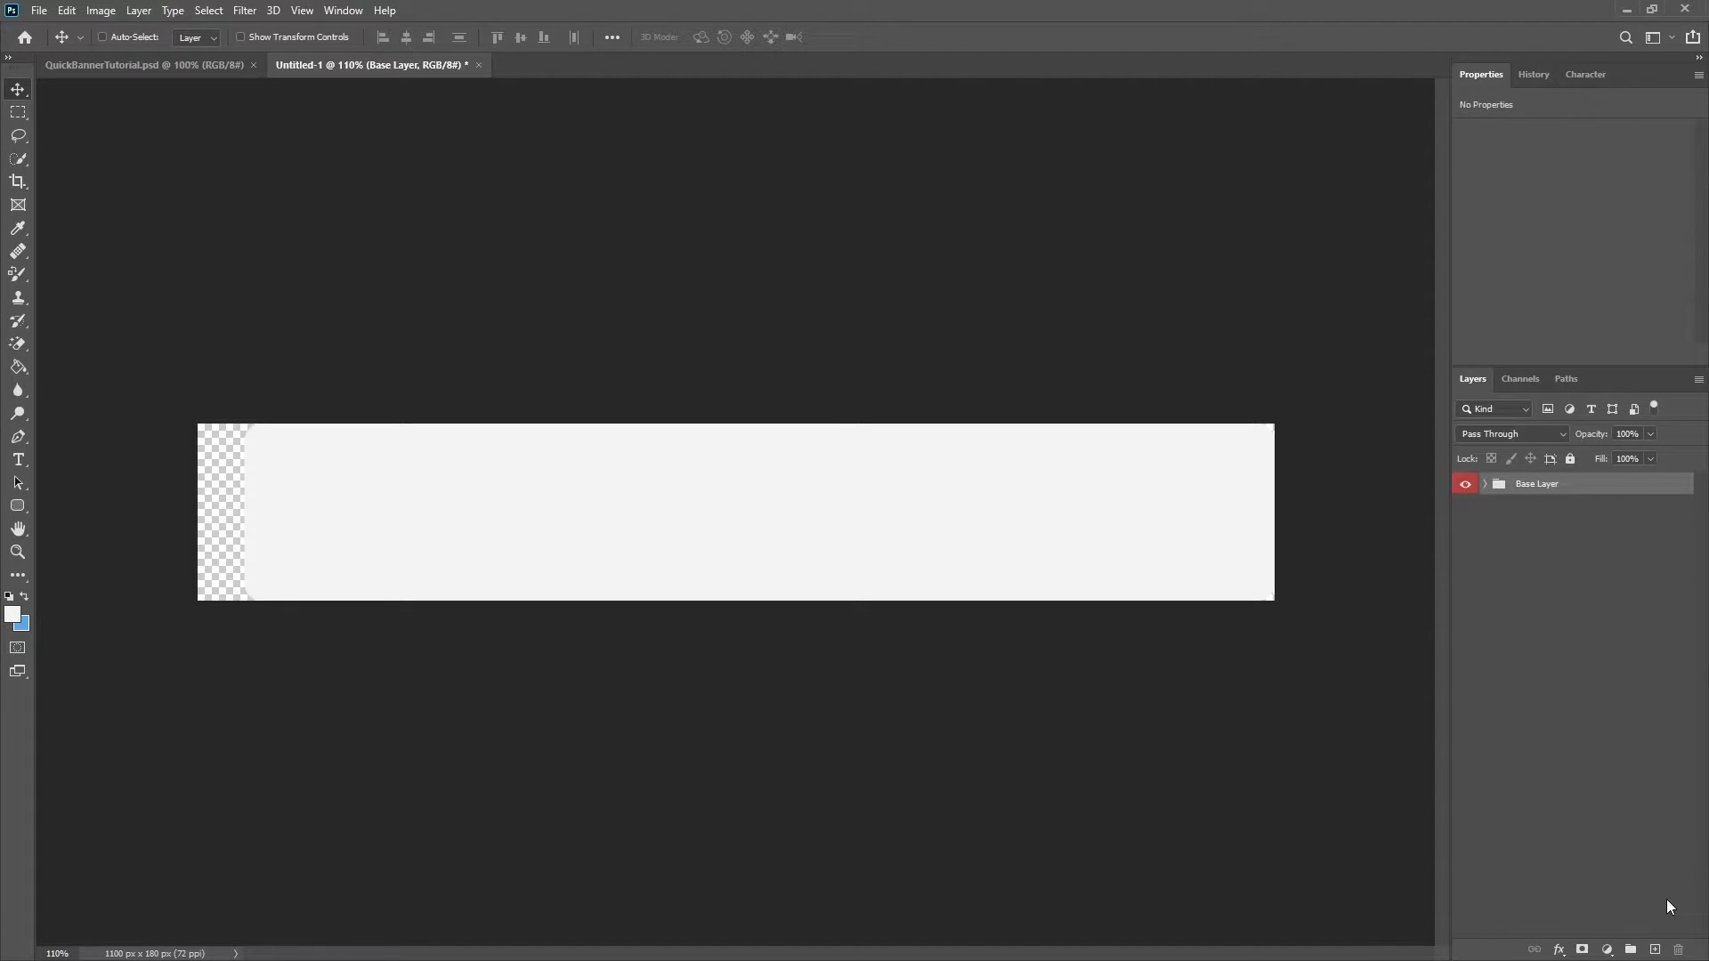
Add a new layer above the group and set the foreground colour to blue
left_click(1655, 950)
left_click(24, 596)
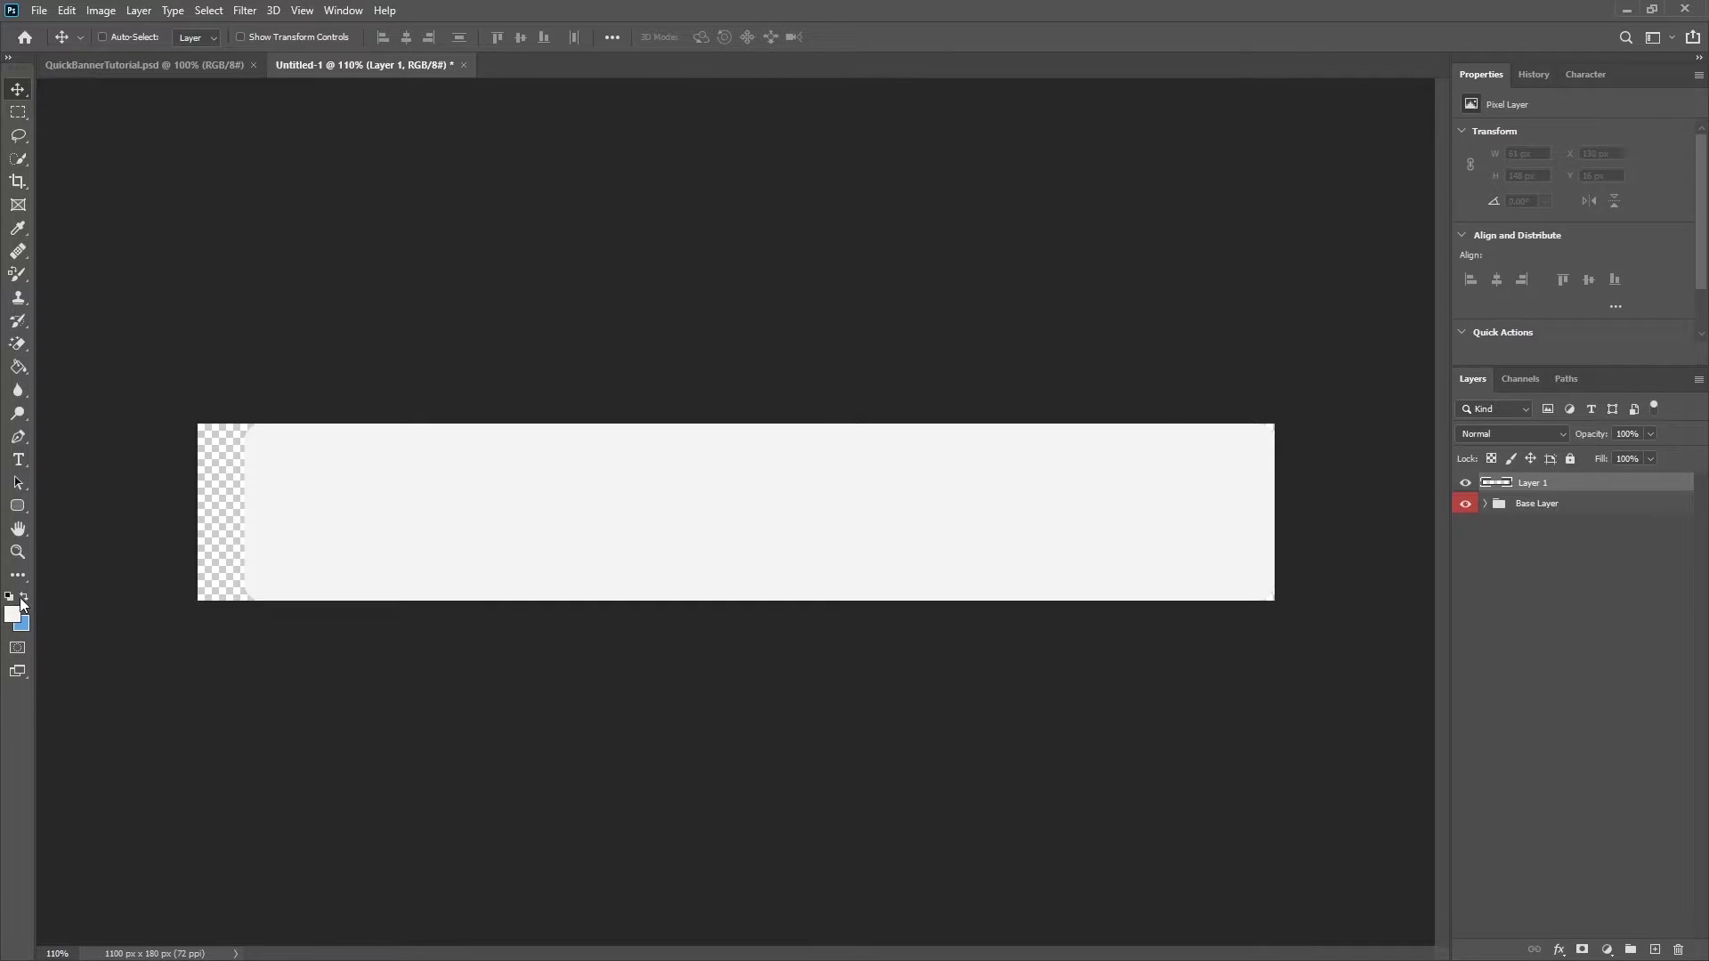
left_click(12, 613)
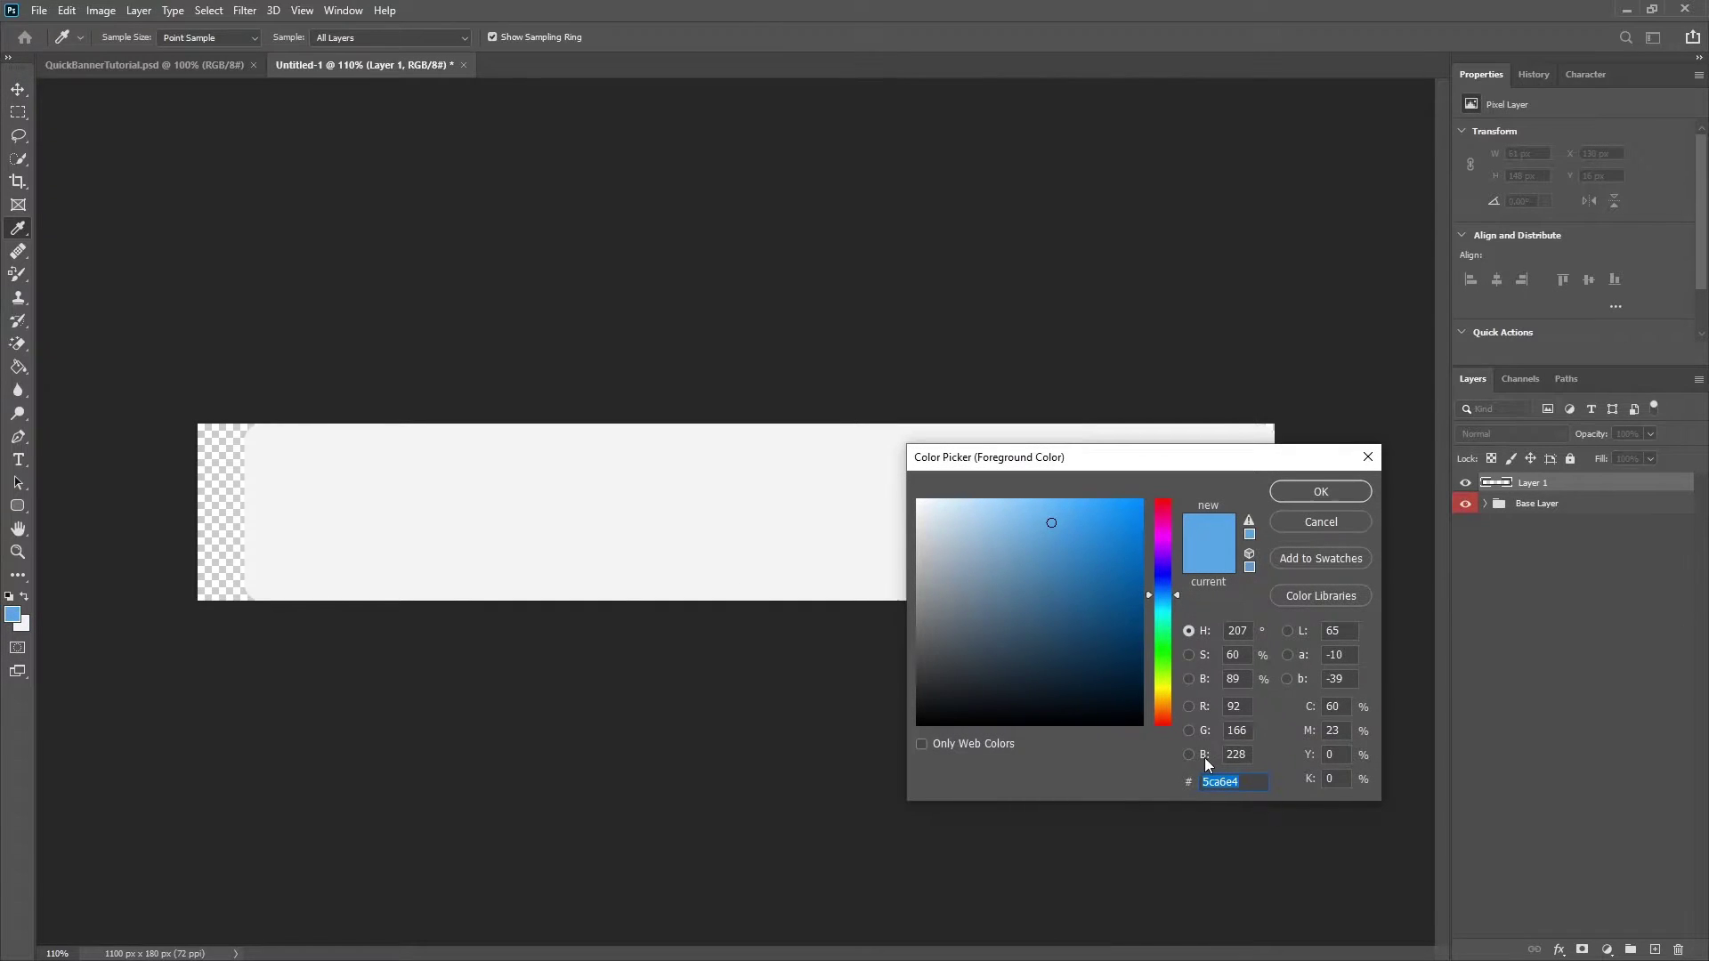
left_click(1249, 781)
left_click(1311, 497)
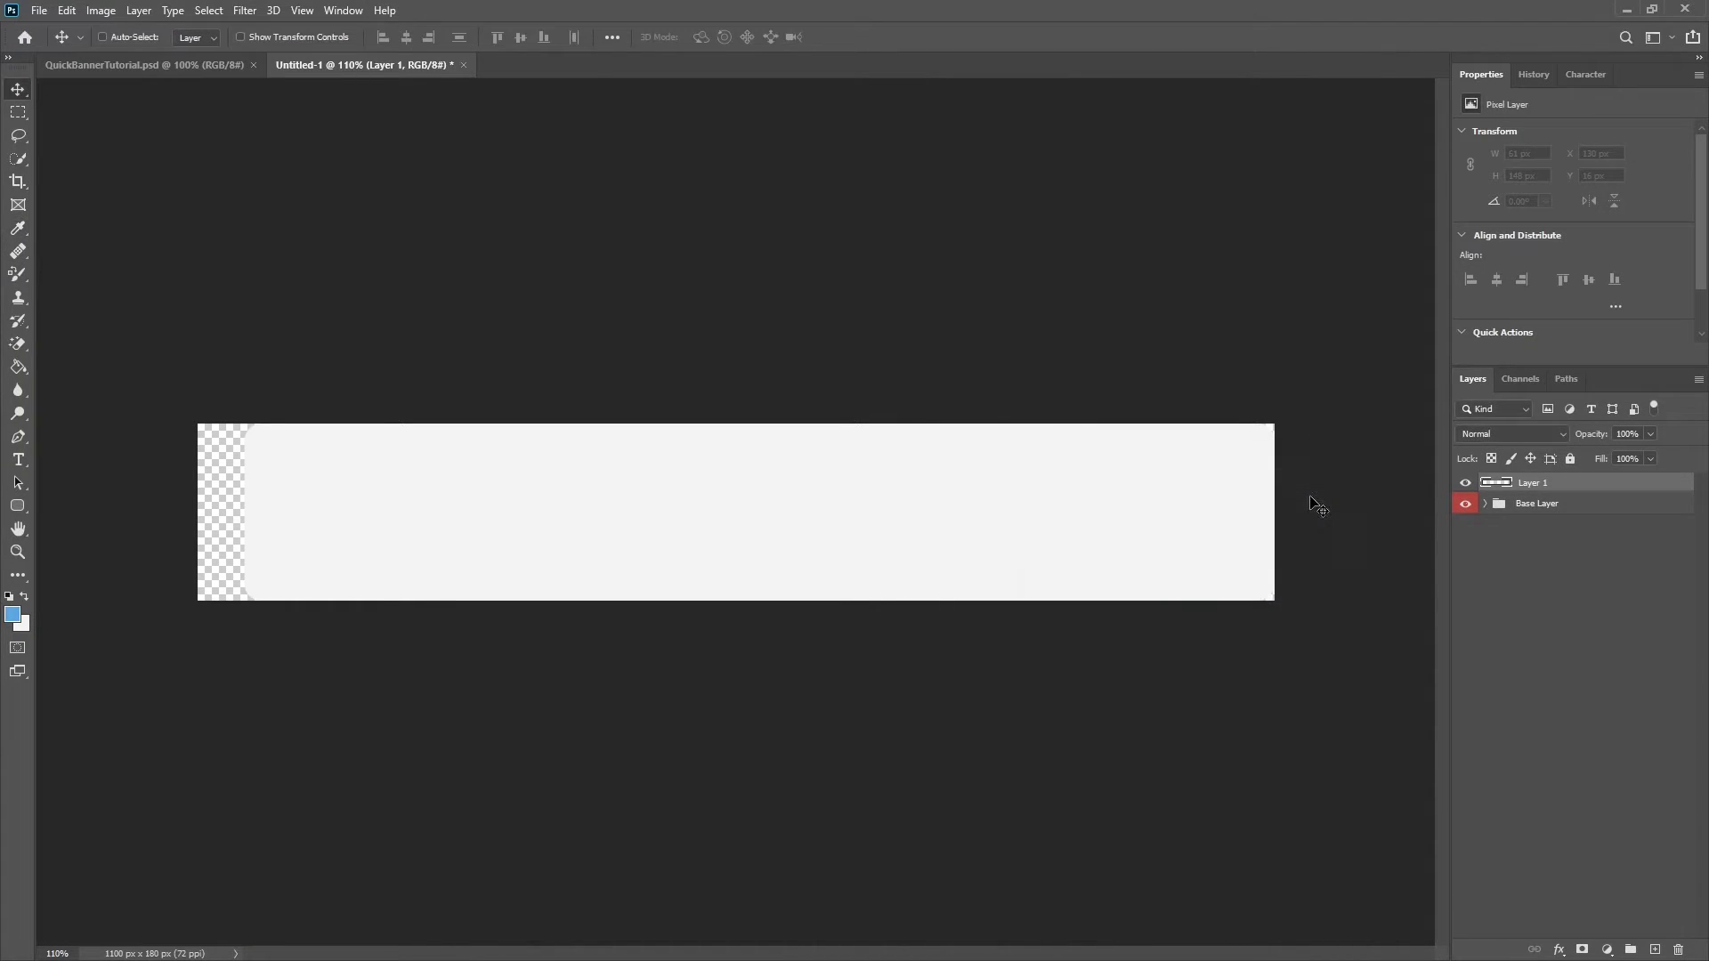
Draw a blue rounded rectangle at the canvas left, sized 287 × 78 px
left_click(9, 510)
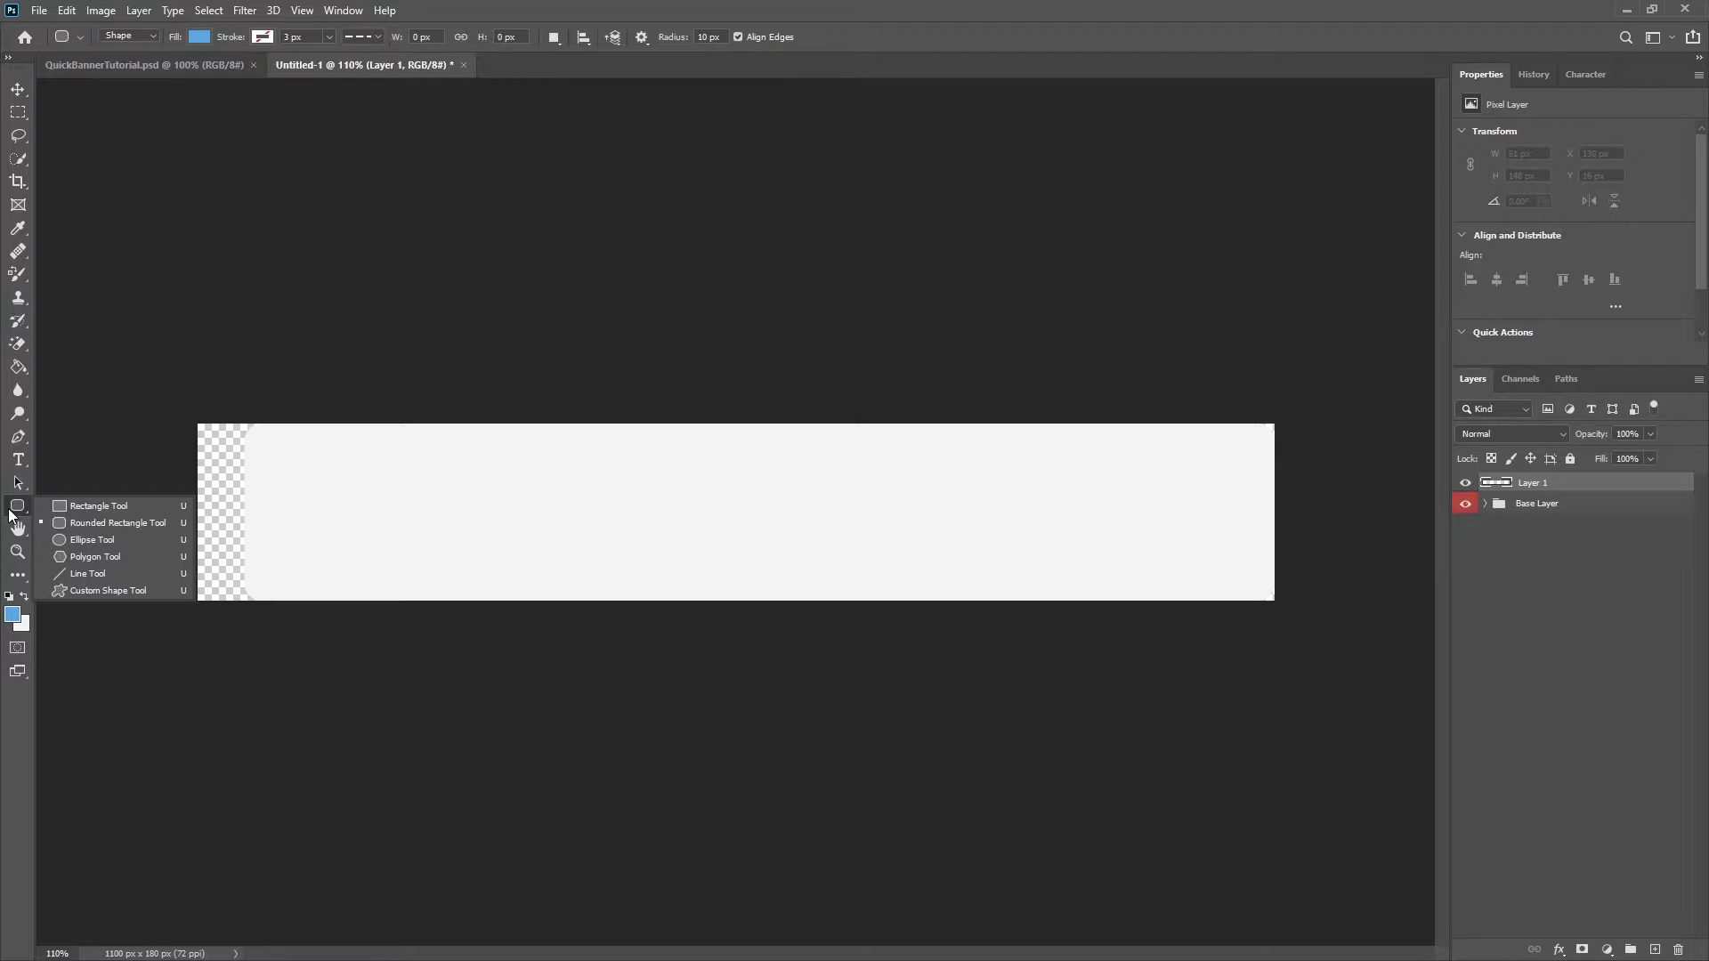
left_click(8, 510)
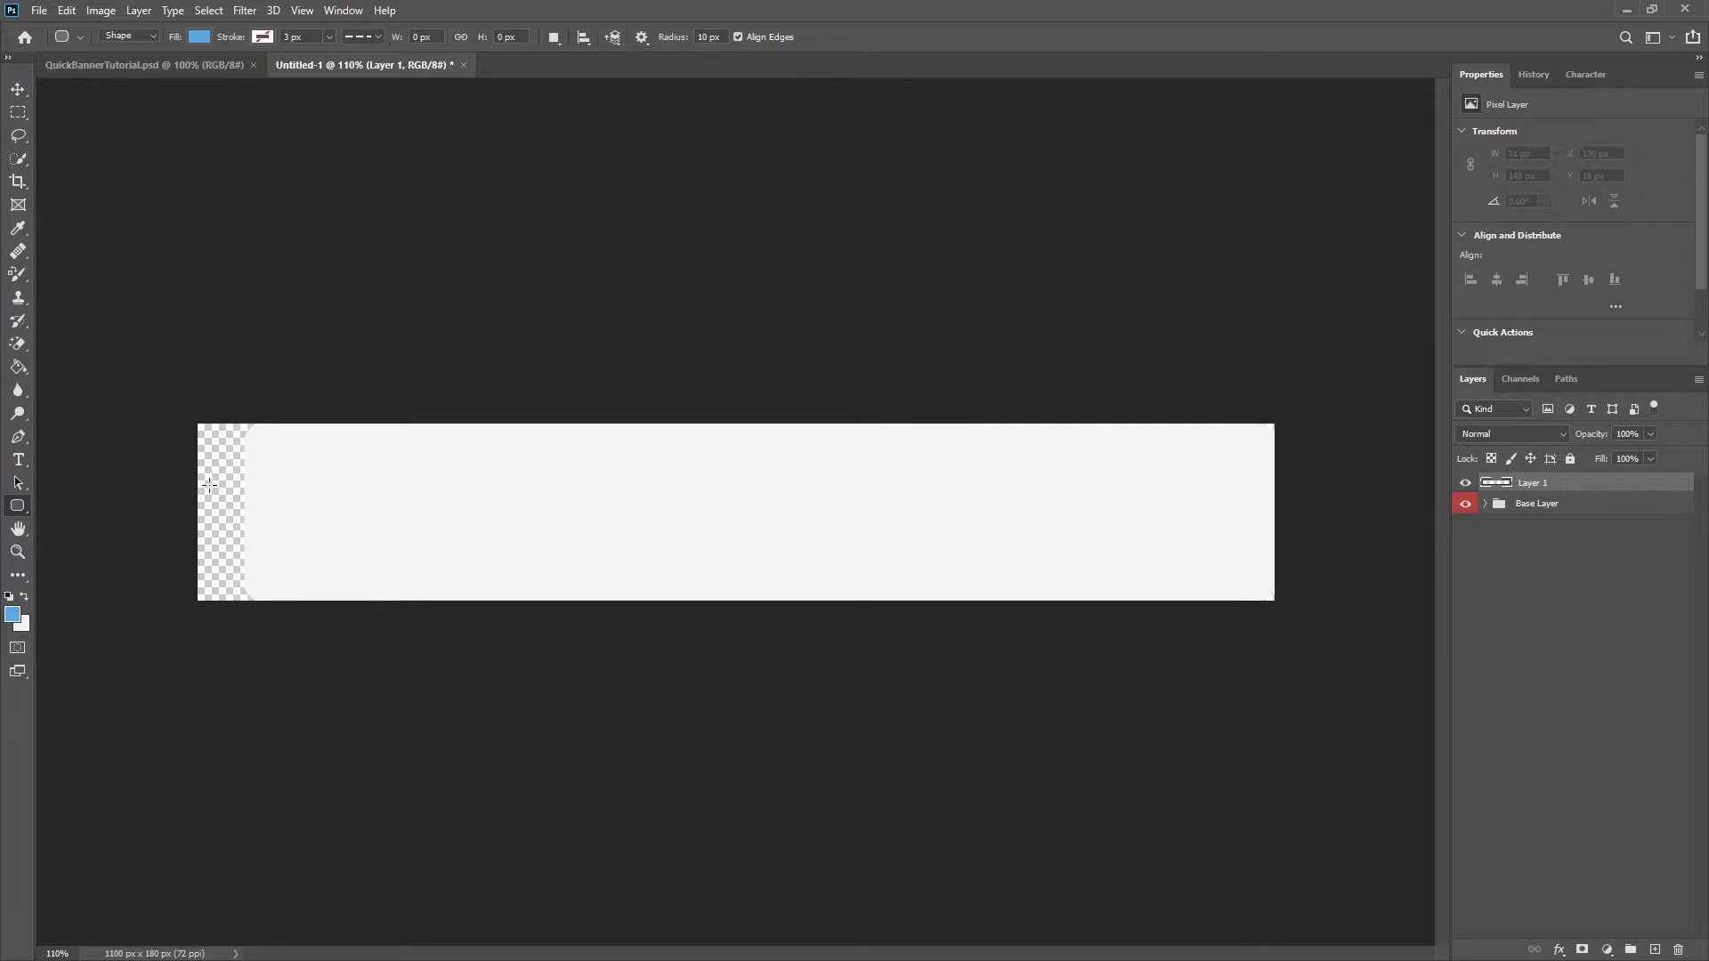
left_click_drag(209, 486, 523, 555)
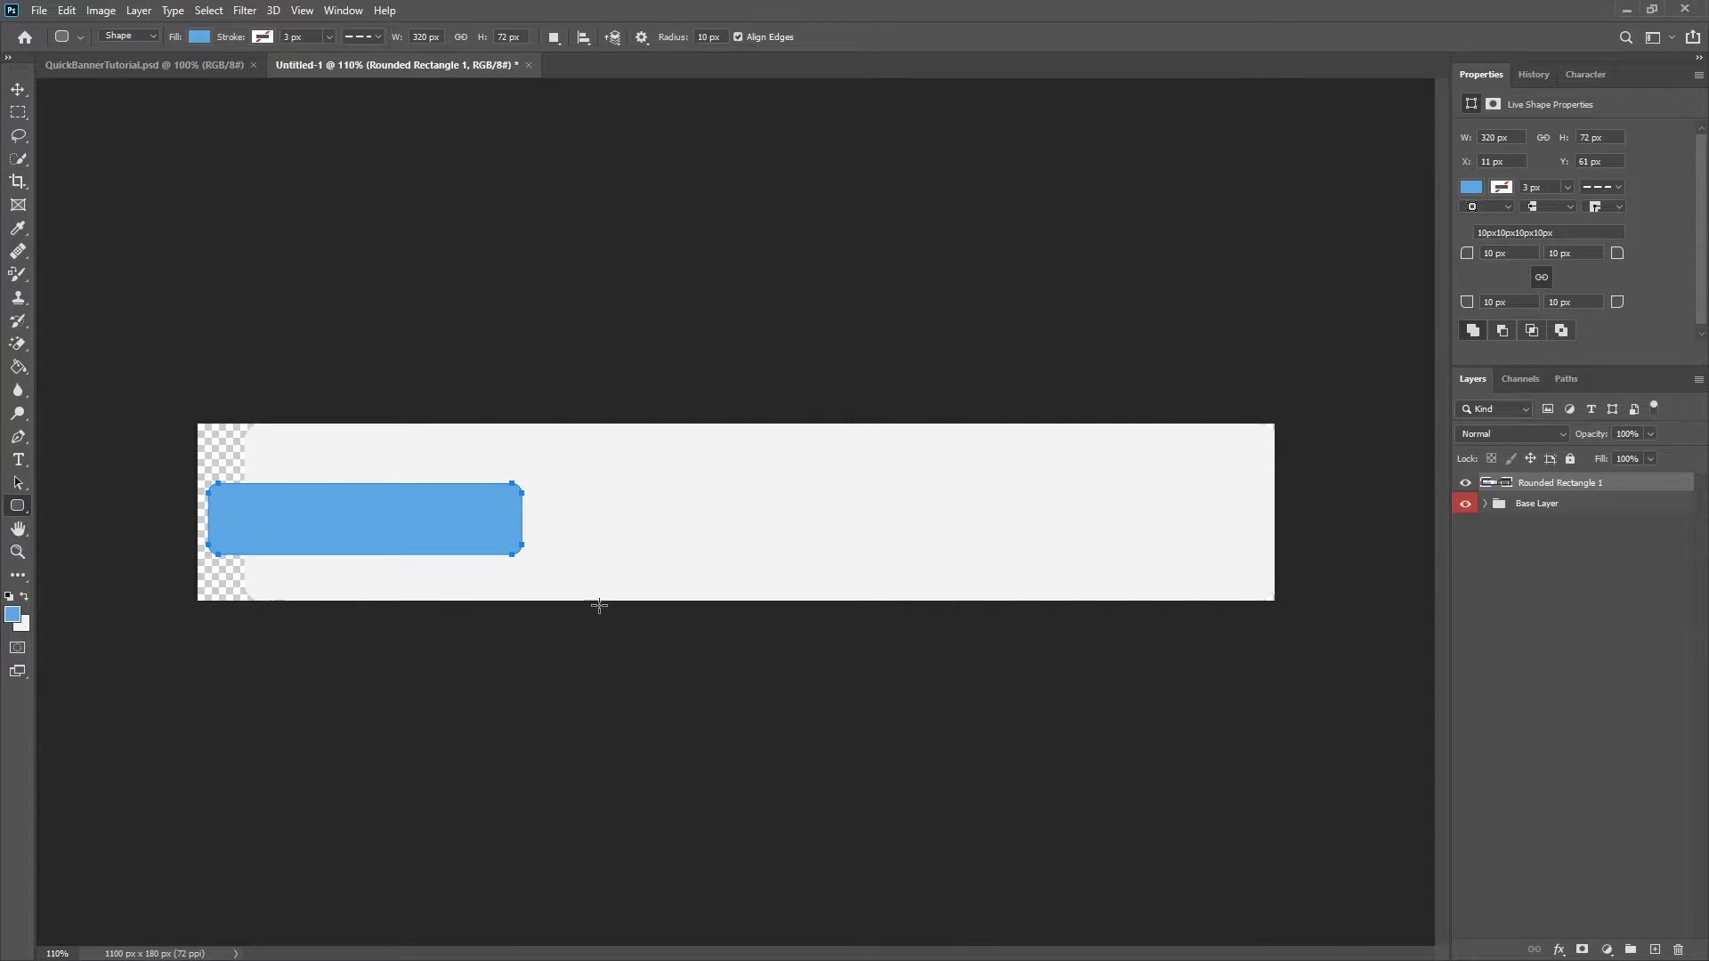
left_click(1519, 135)
type("287")
key("Return")
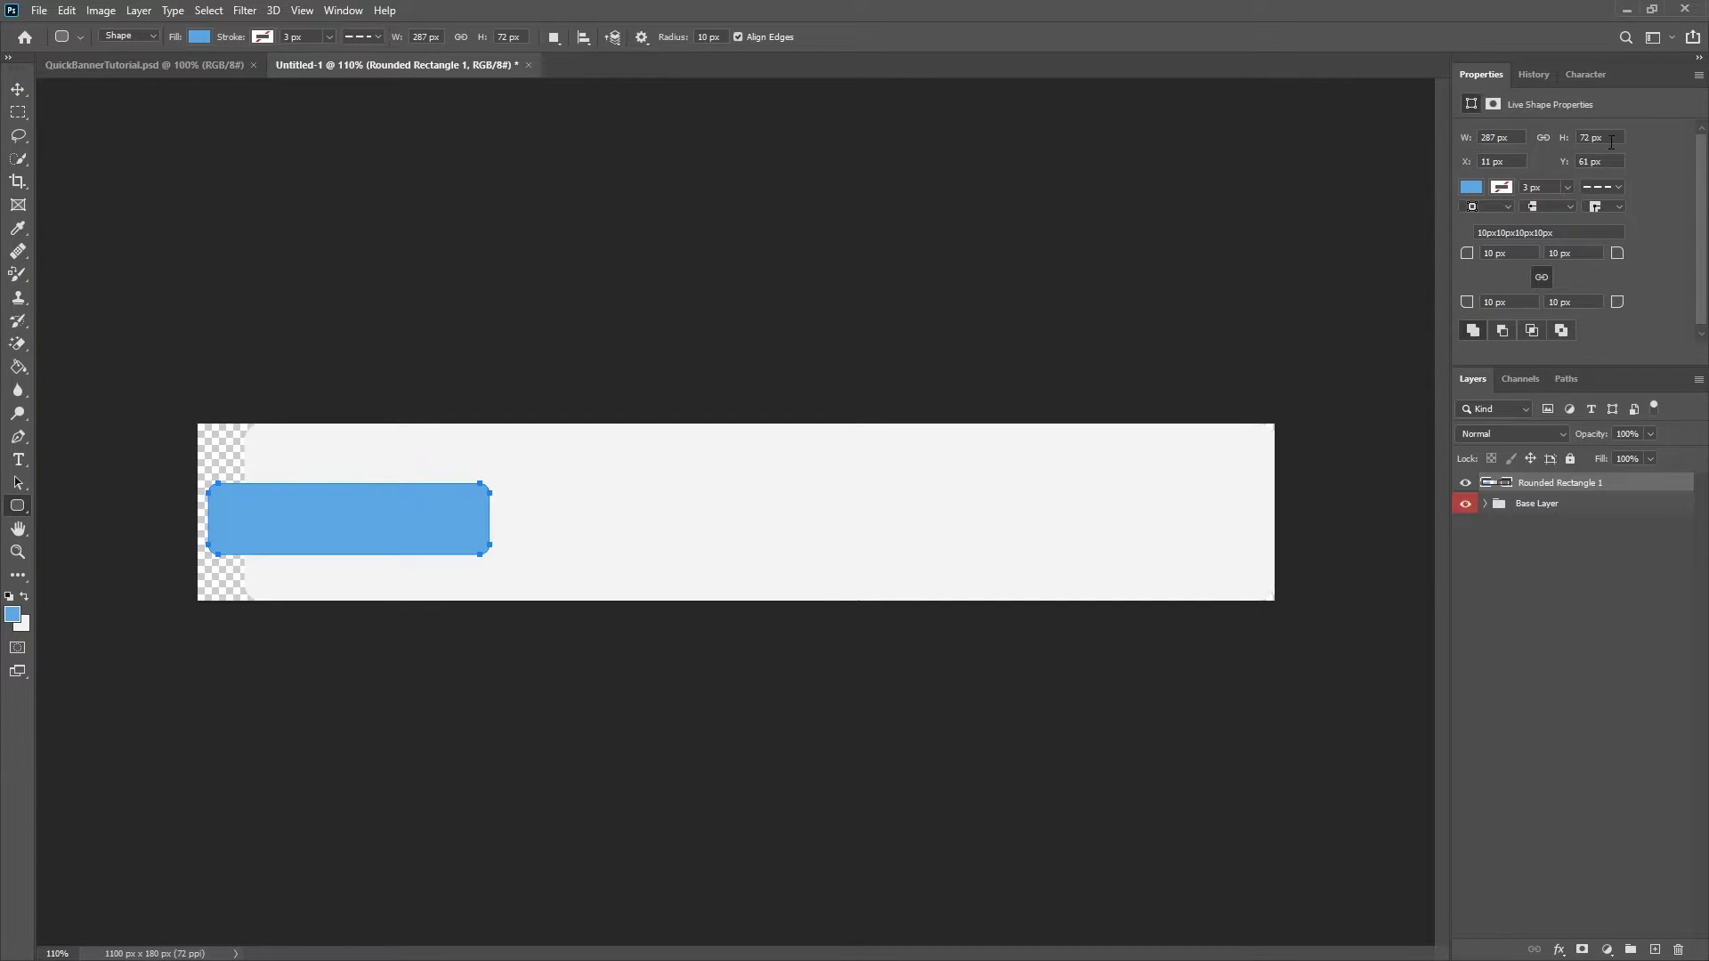
left_click(1610, 139)
type("78")
key("Return")
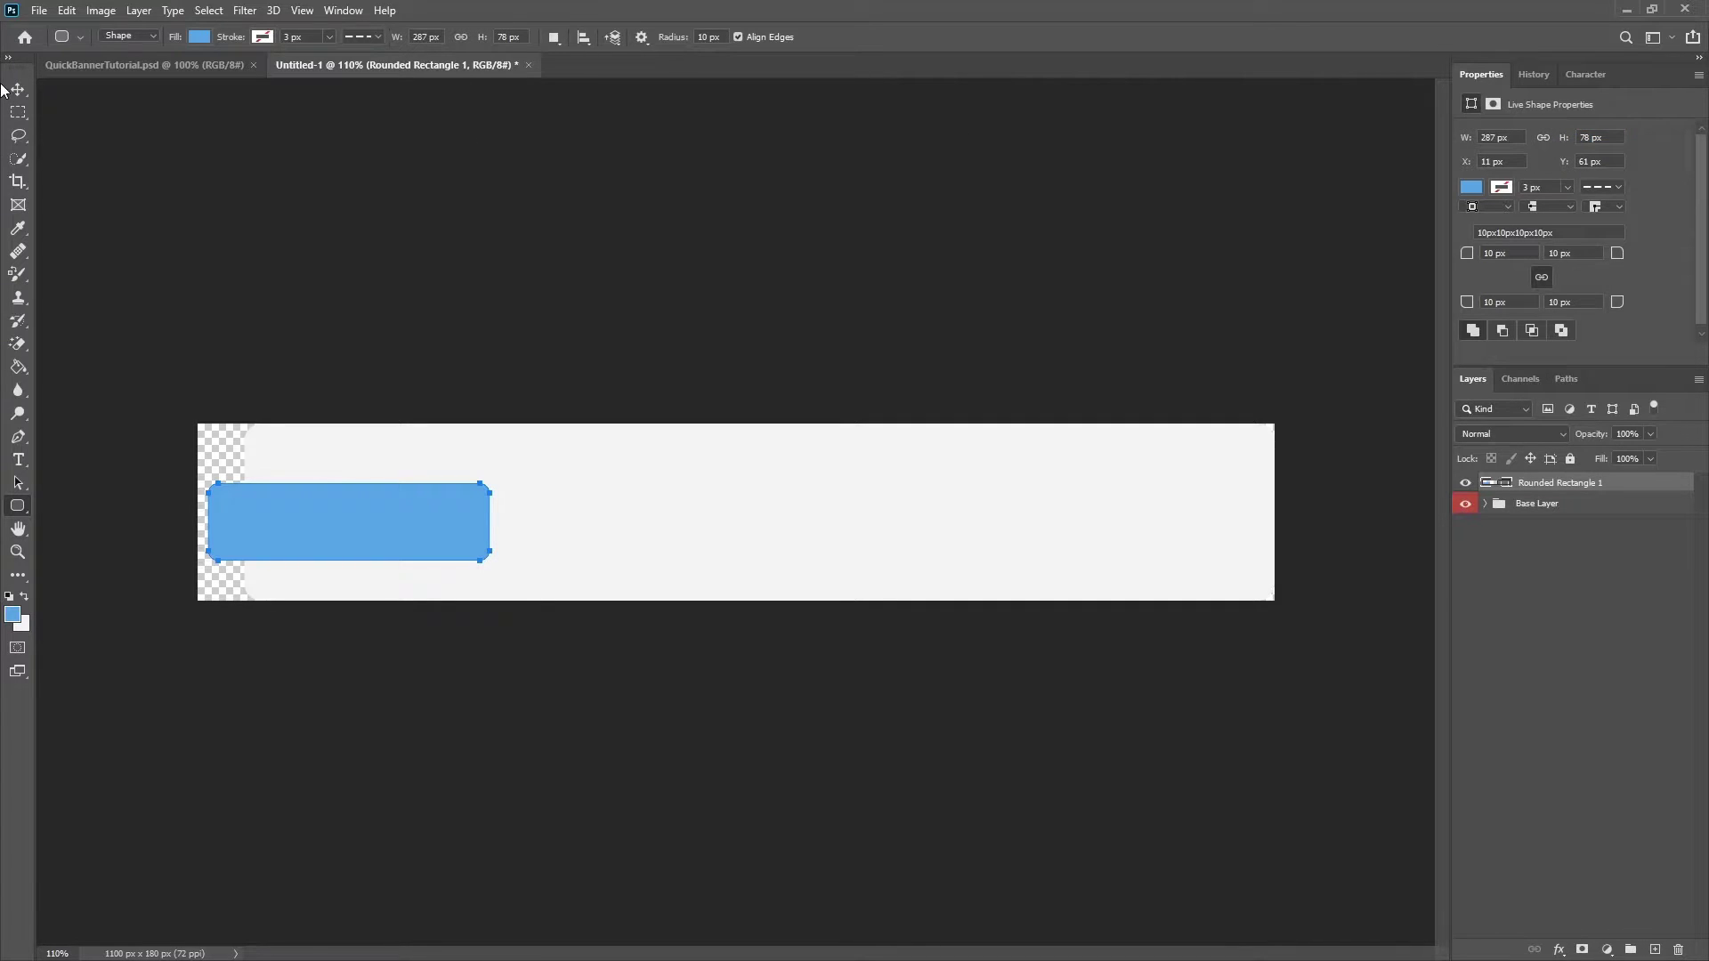
Snap the blue rectangle to the canvas's left edge and settle it vertically
left_click(17, 89)
scroll(244, 564, "up", 4)
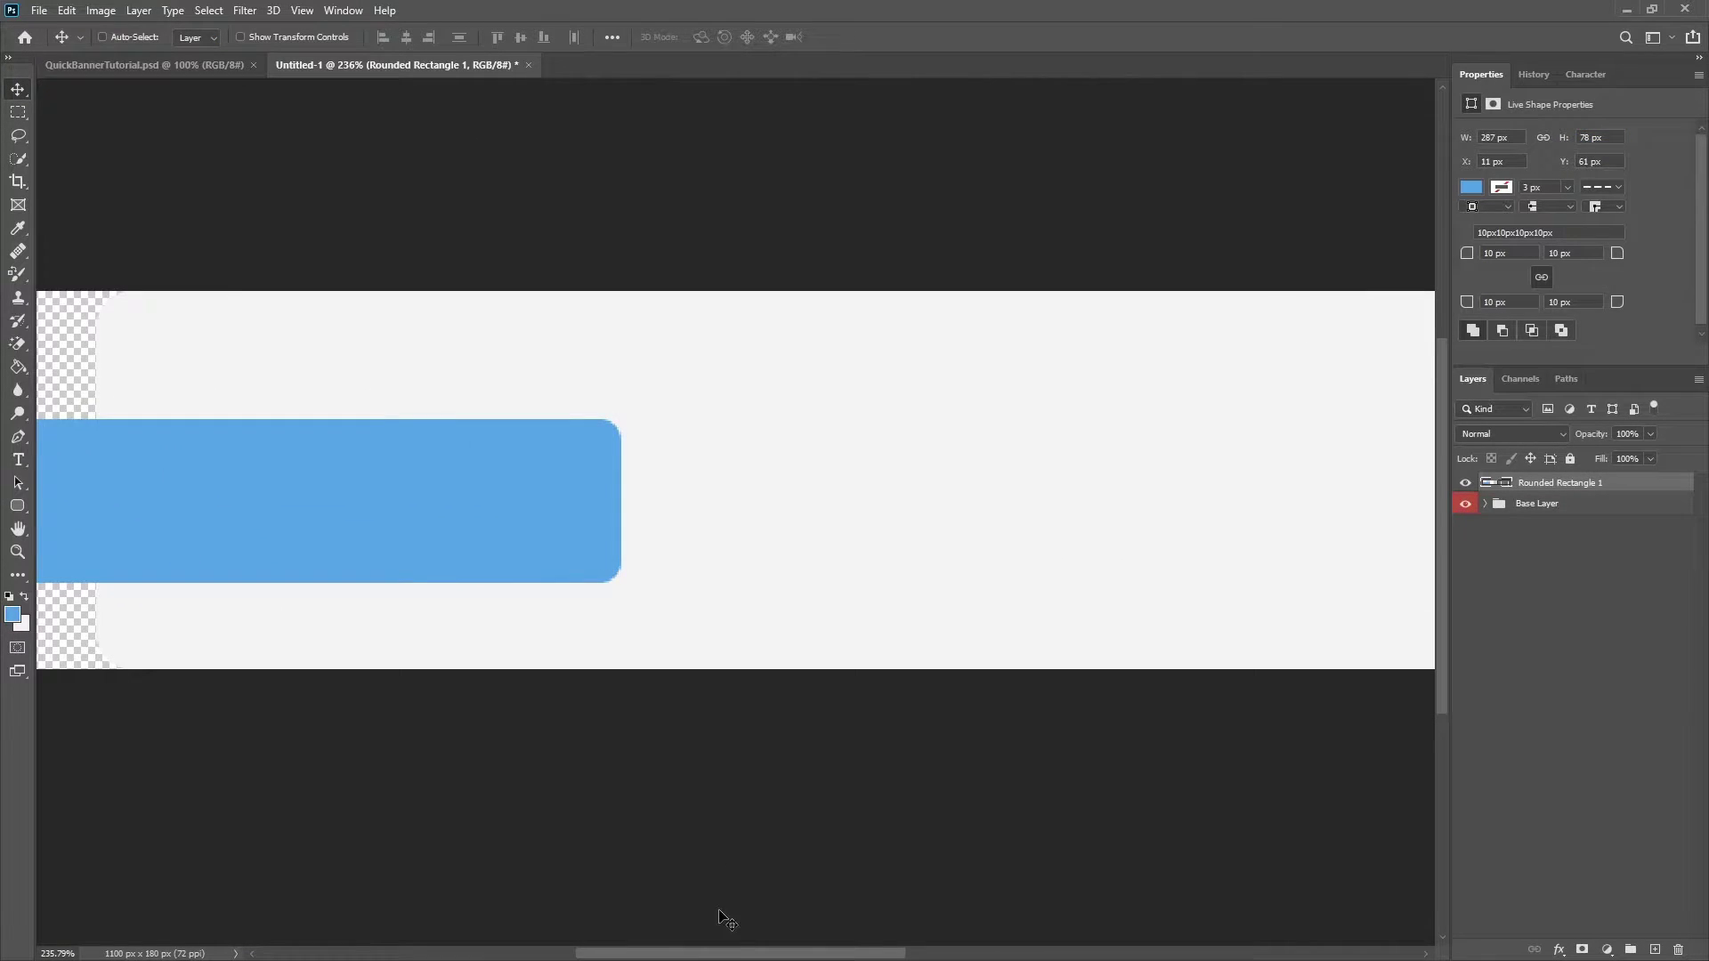
left_click_drag(727, 953, 549, 951)
scroll(516, 510, "up", 5)
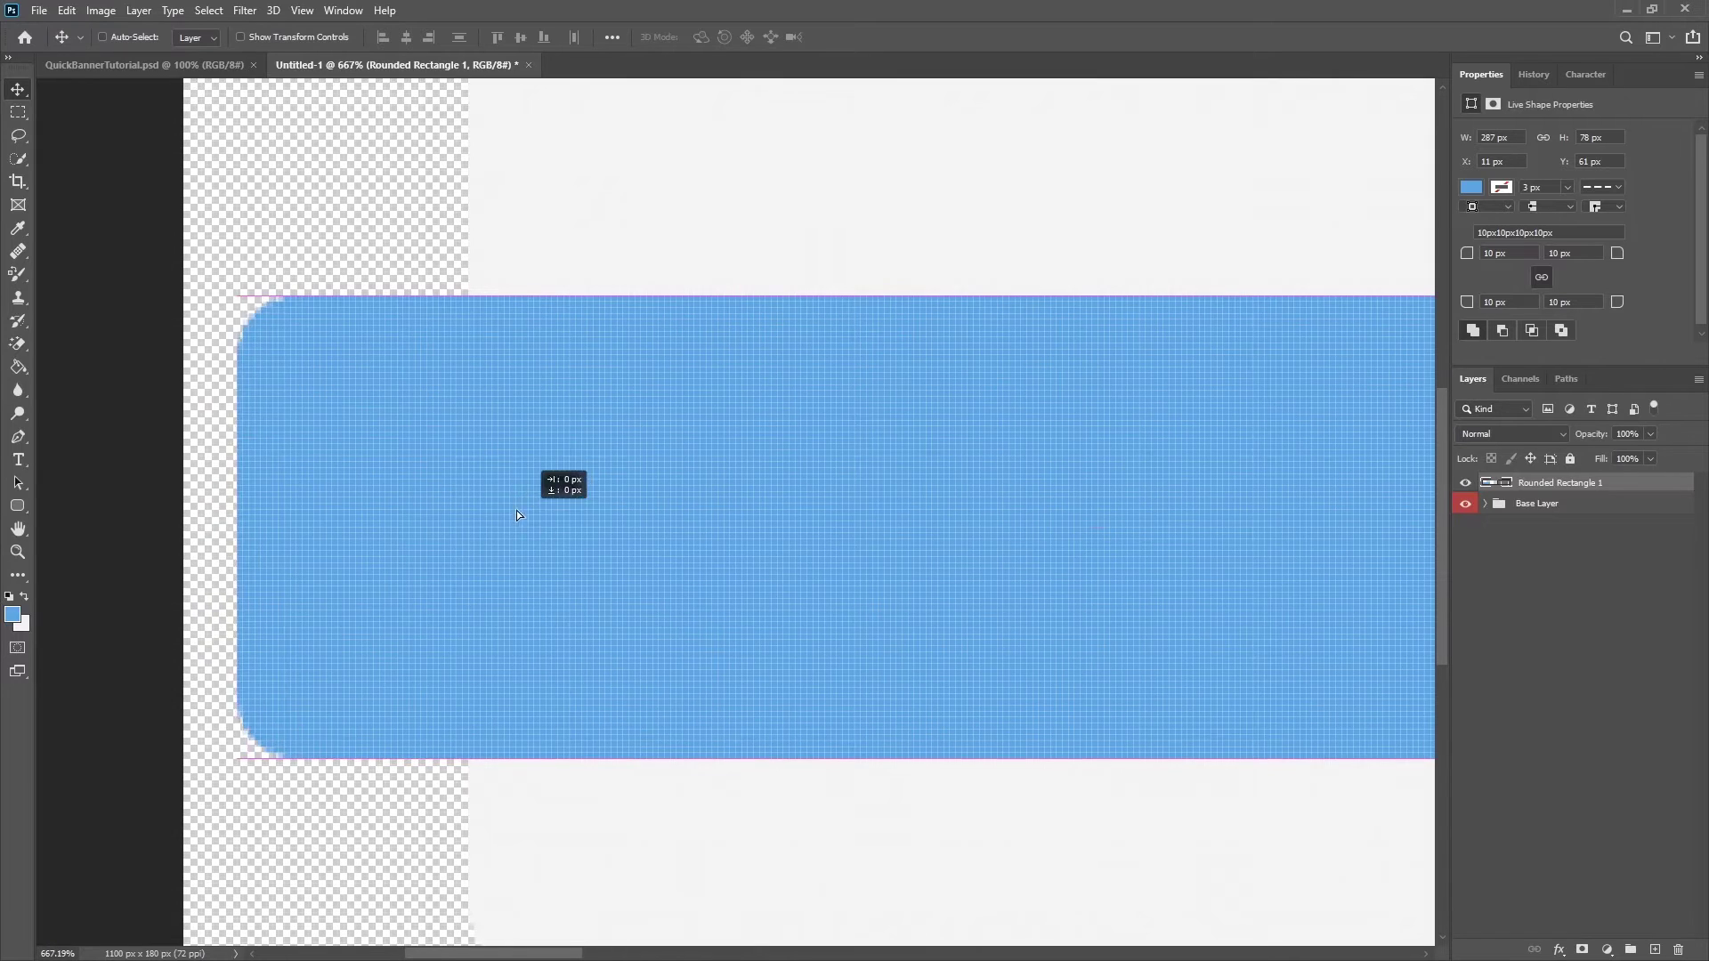
left_click_drag(516, 511, 466, 499)
scroll(495, 520, "down", 6)
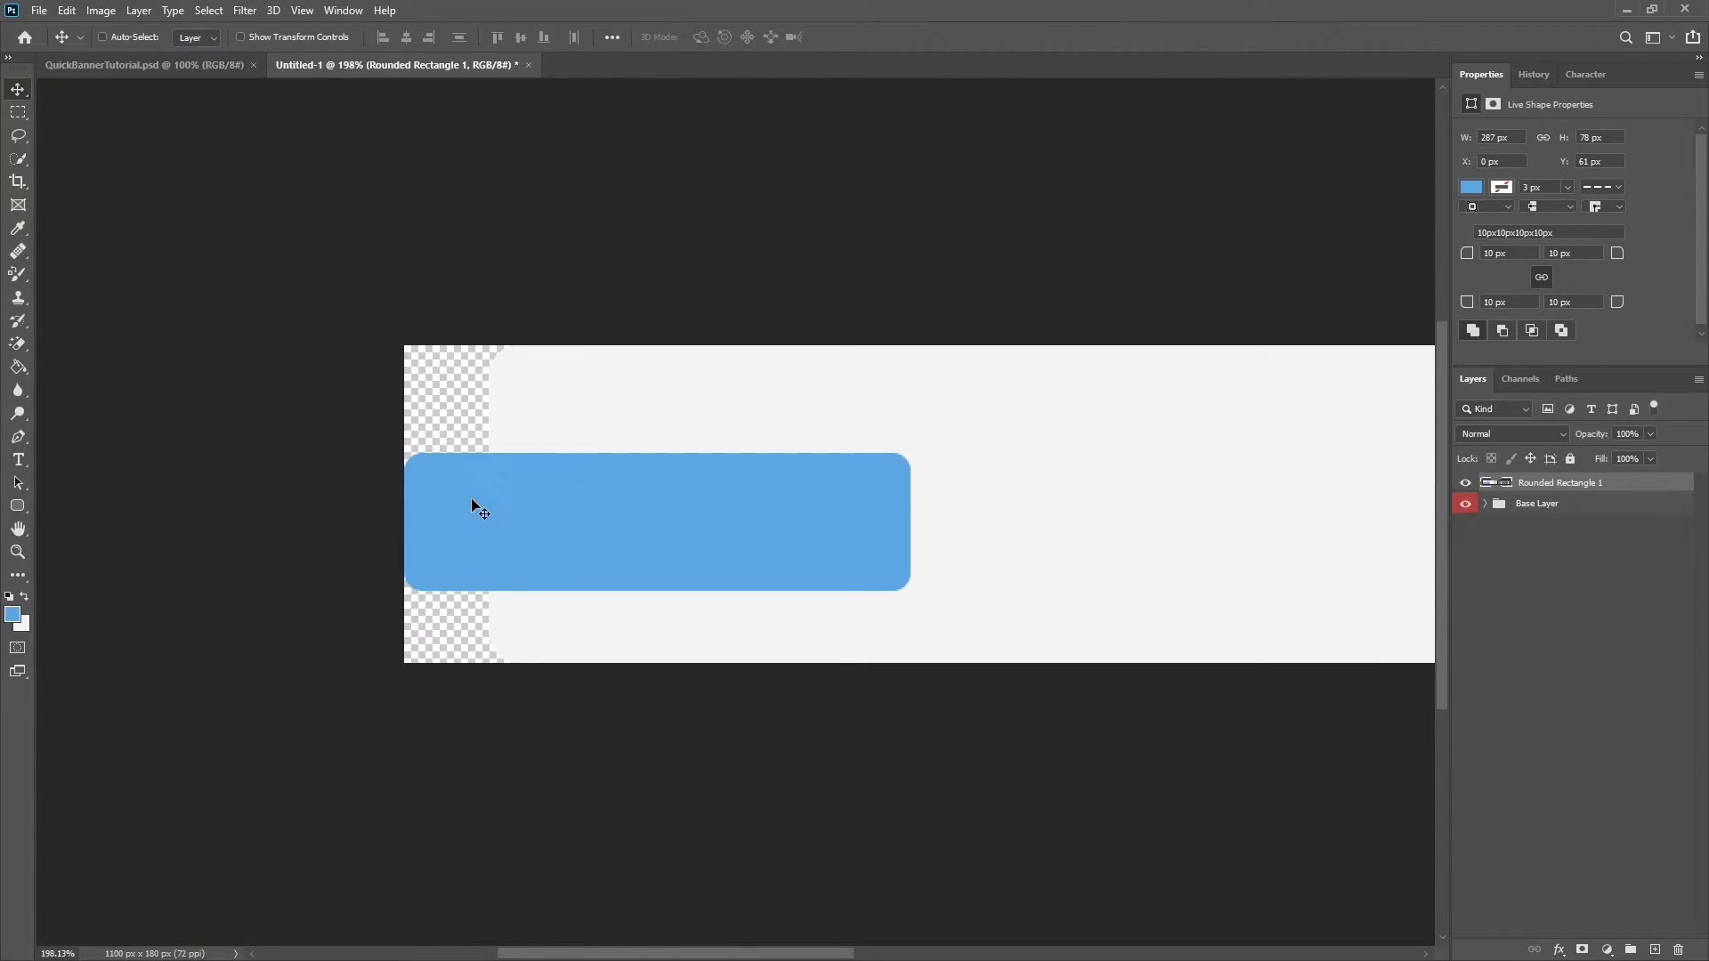
scroll(461, 558, "up", 2)
left_click_drag(506, 535, 496, 495)
scroll(686, 675, "down", 5)
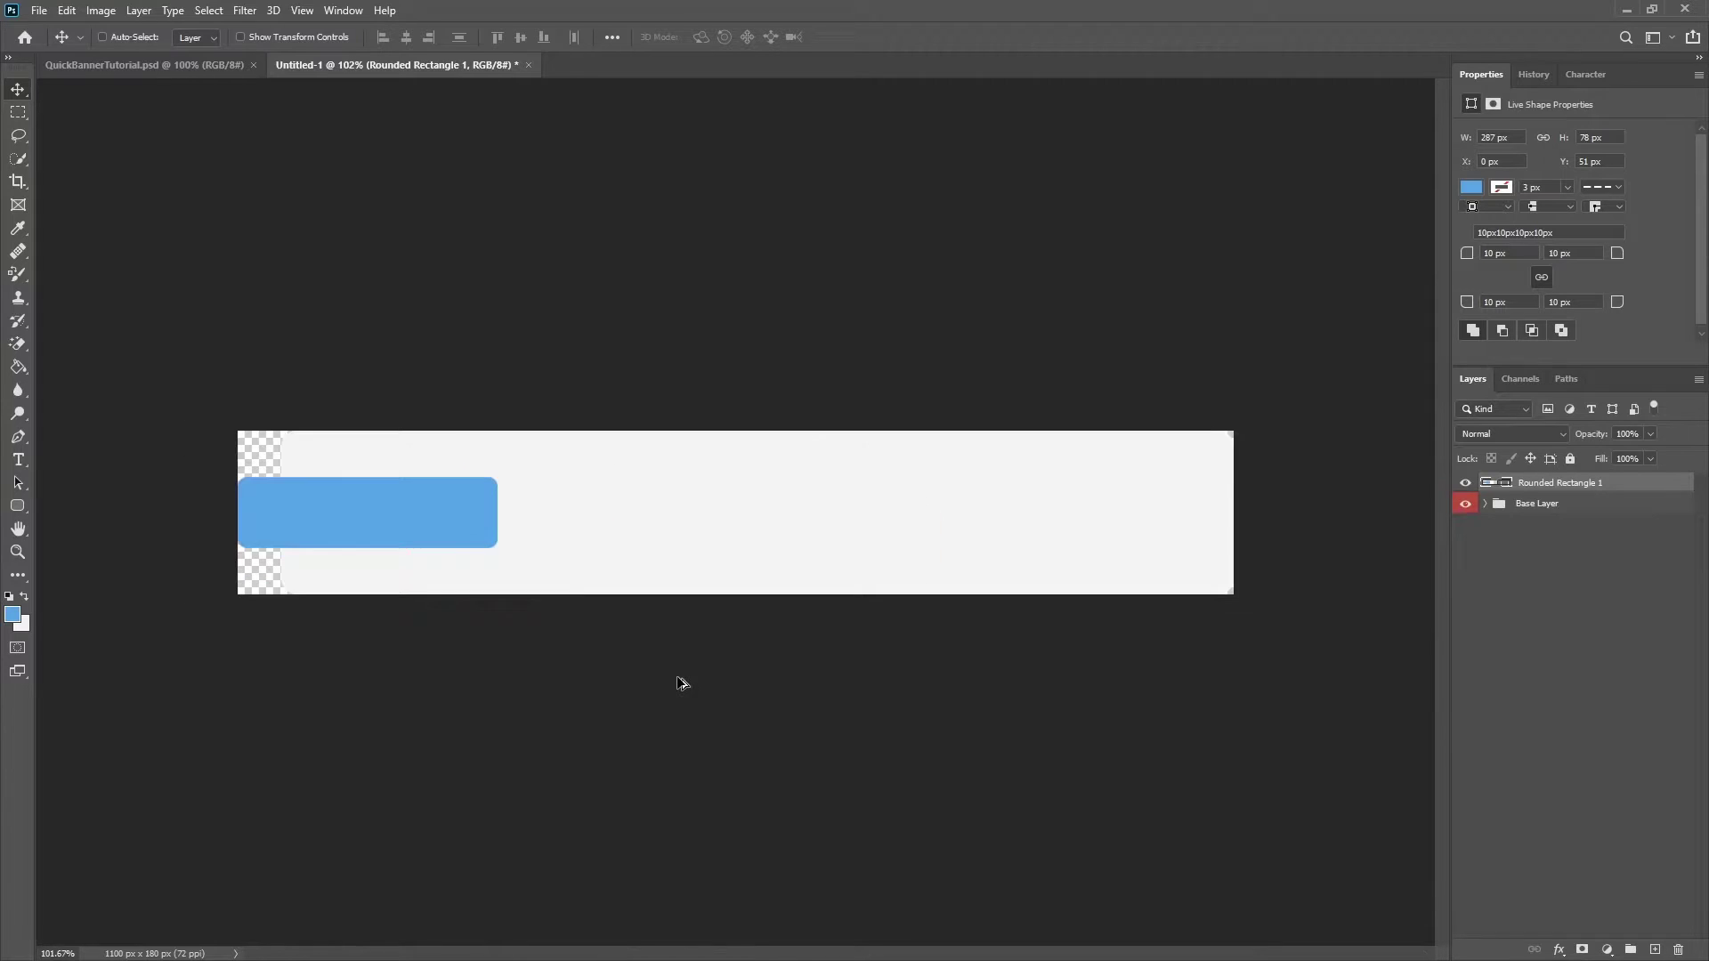
Name the layer Tail, group it as 'Center Section', and tag the group blue
double_click(1560, 483)
type("Tail")
key("Return")
key("ctrl+g")
double_click(1533, 483)
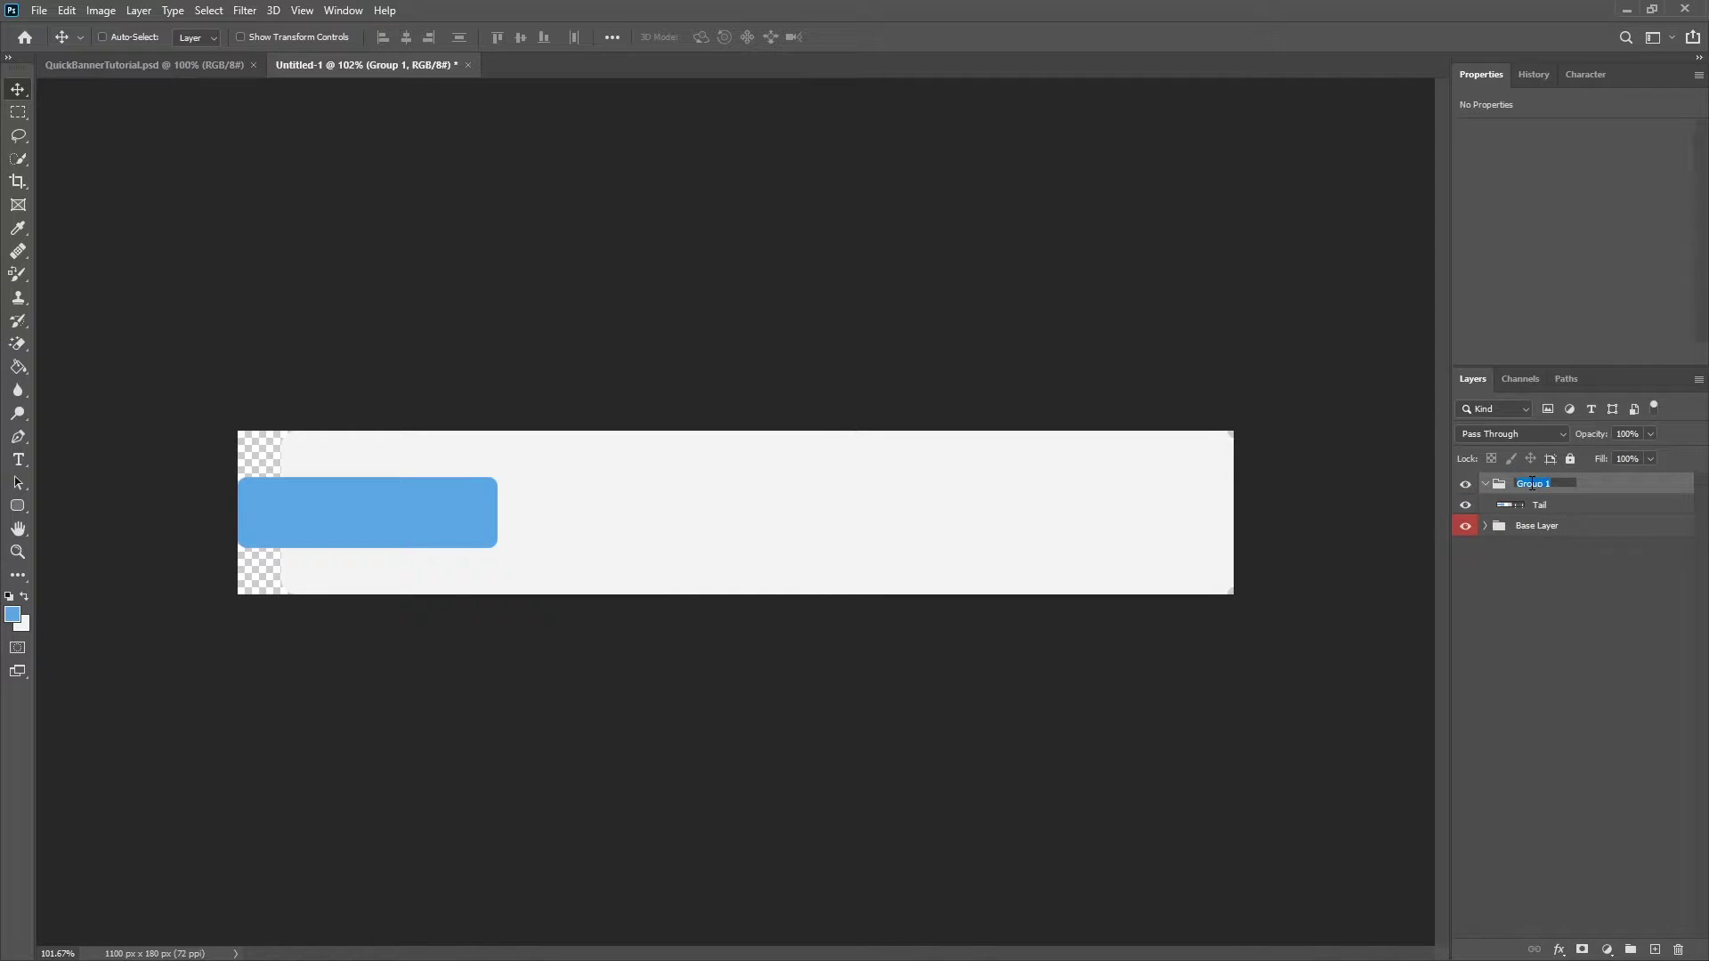
type("Center Section")
key("Return")
right_click(1466, 481)
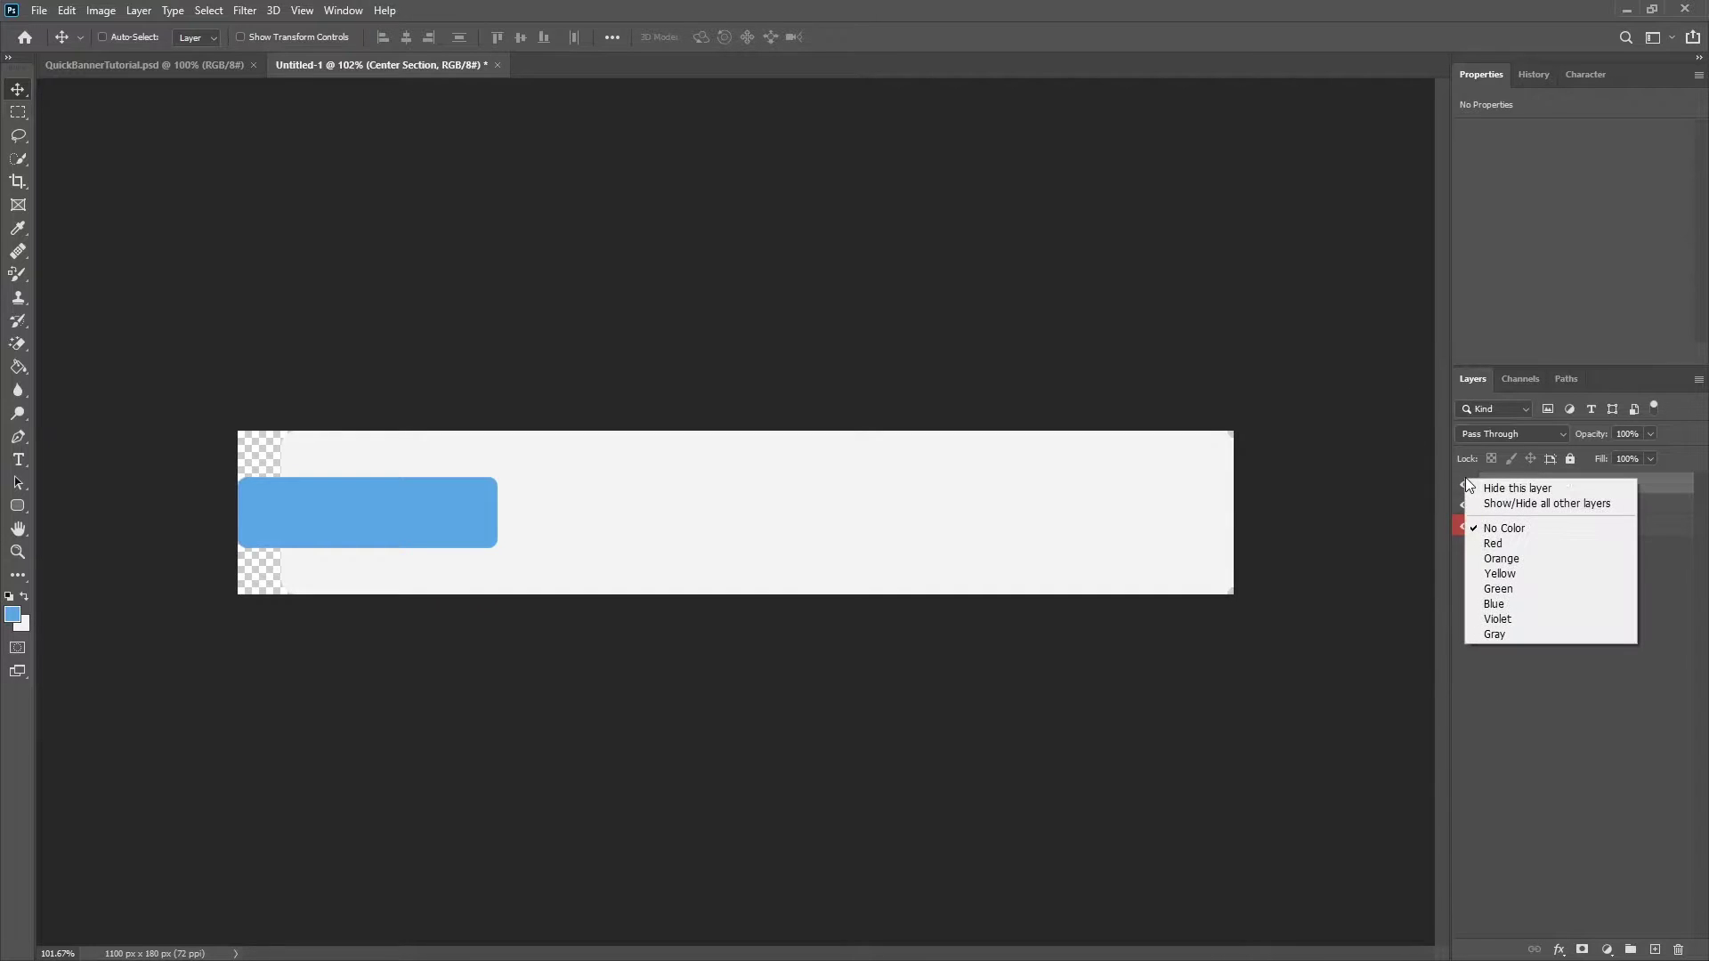
left_click(1504, 603)
left_click(1540, 504)
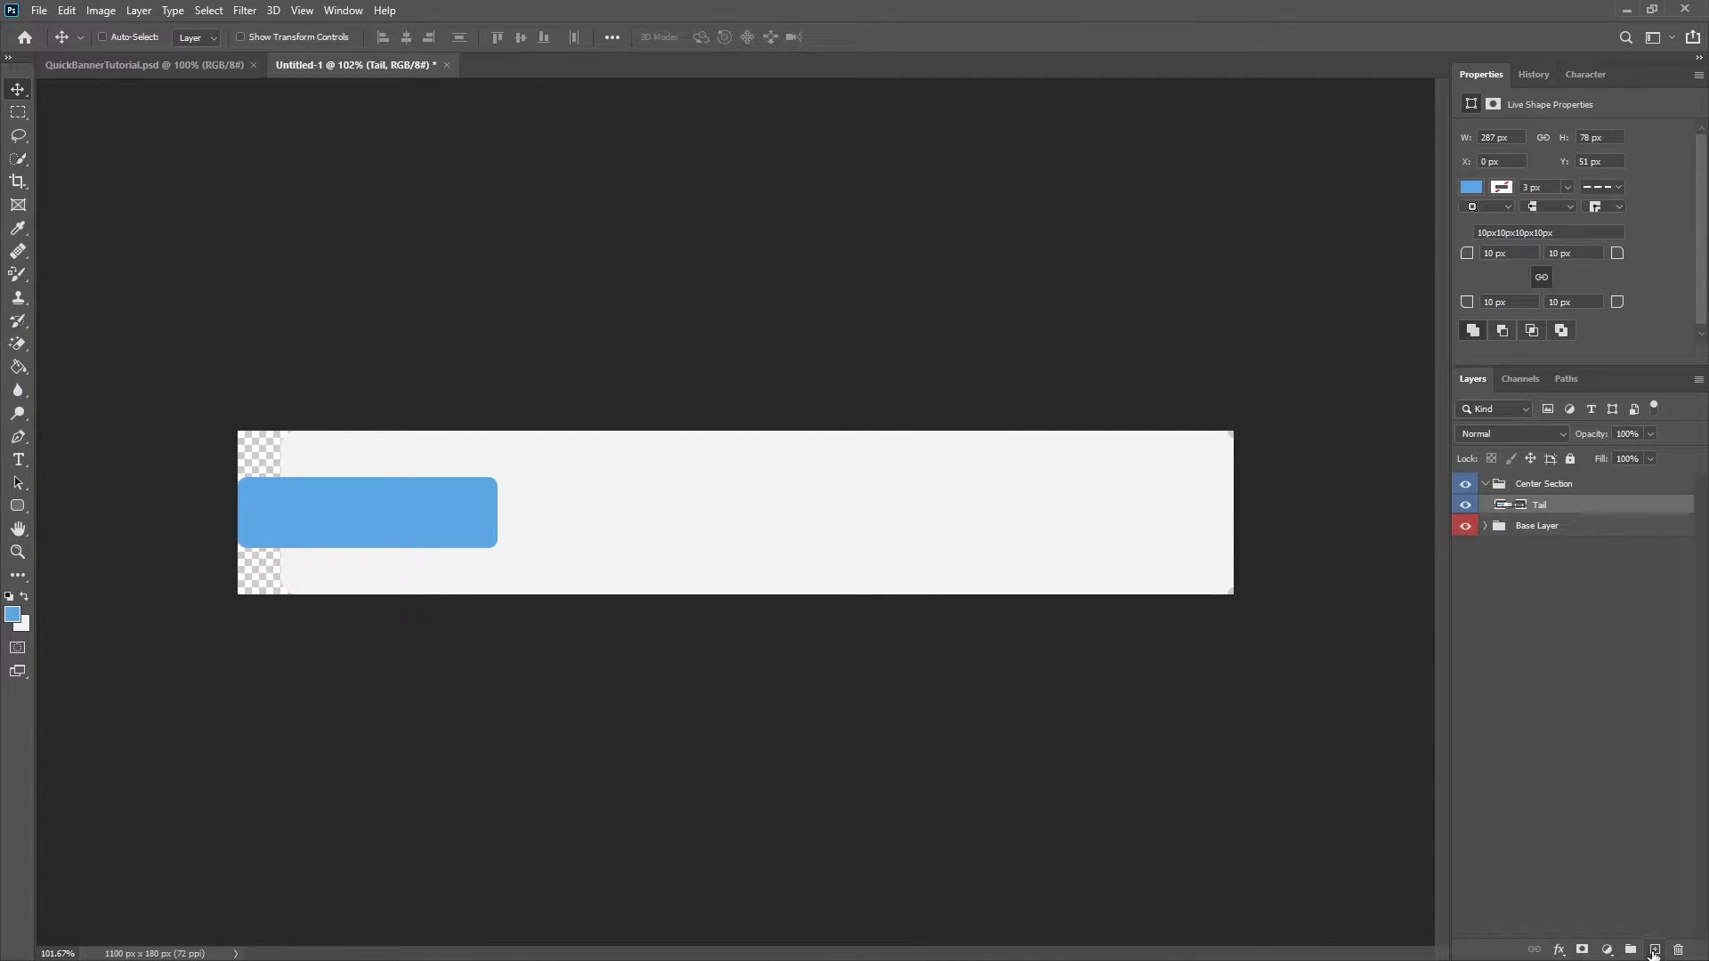
On a new layer, draw a rounded panel right of the tail sized 812 × 138 px
left_click(1654, 951)
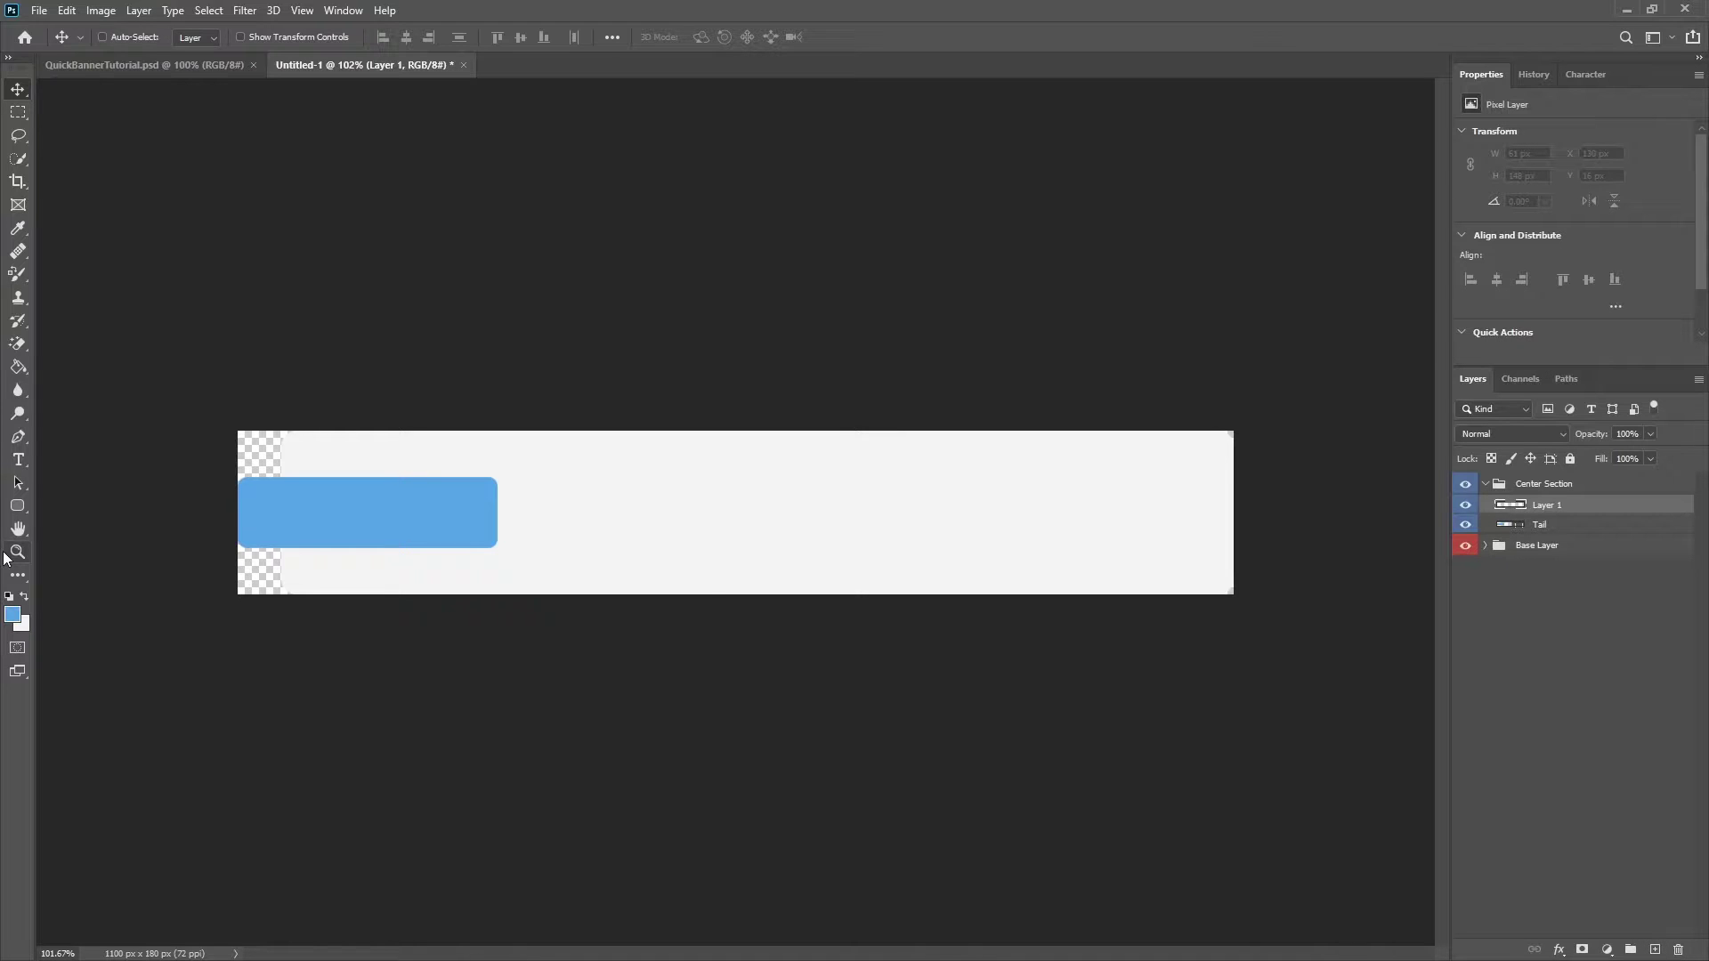
left_click(17, 509)
right_click(16, 517)
left_click(89, 504)
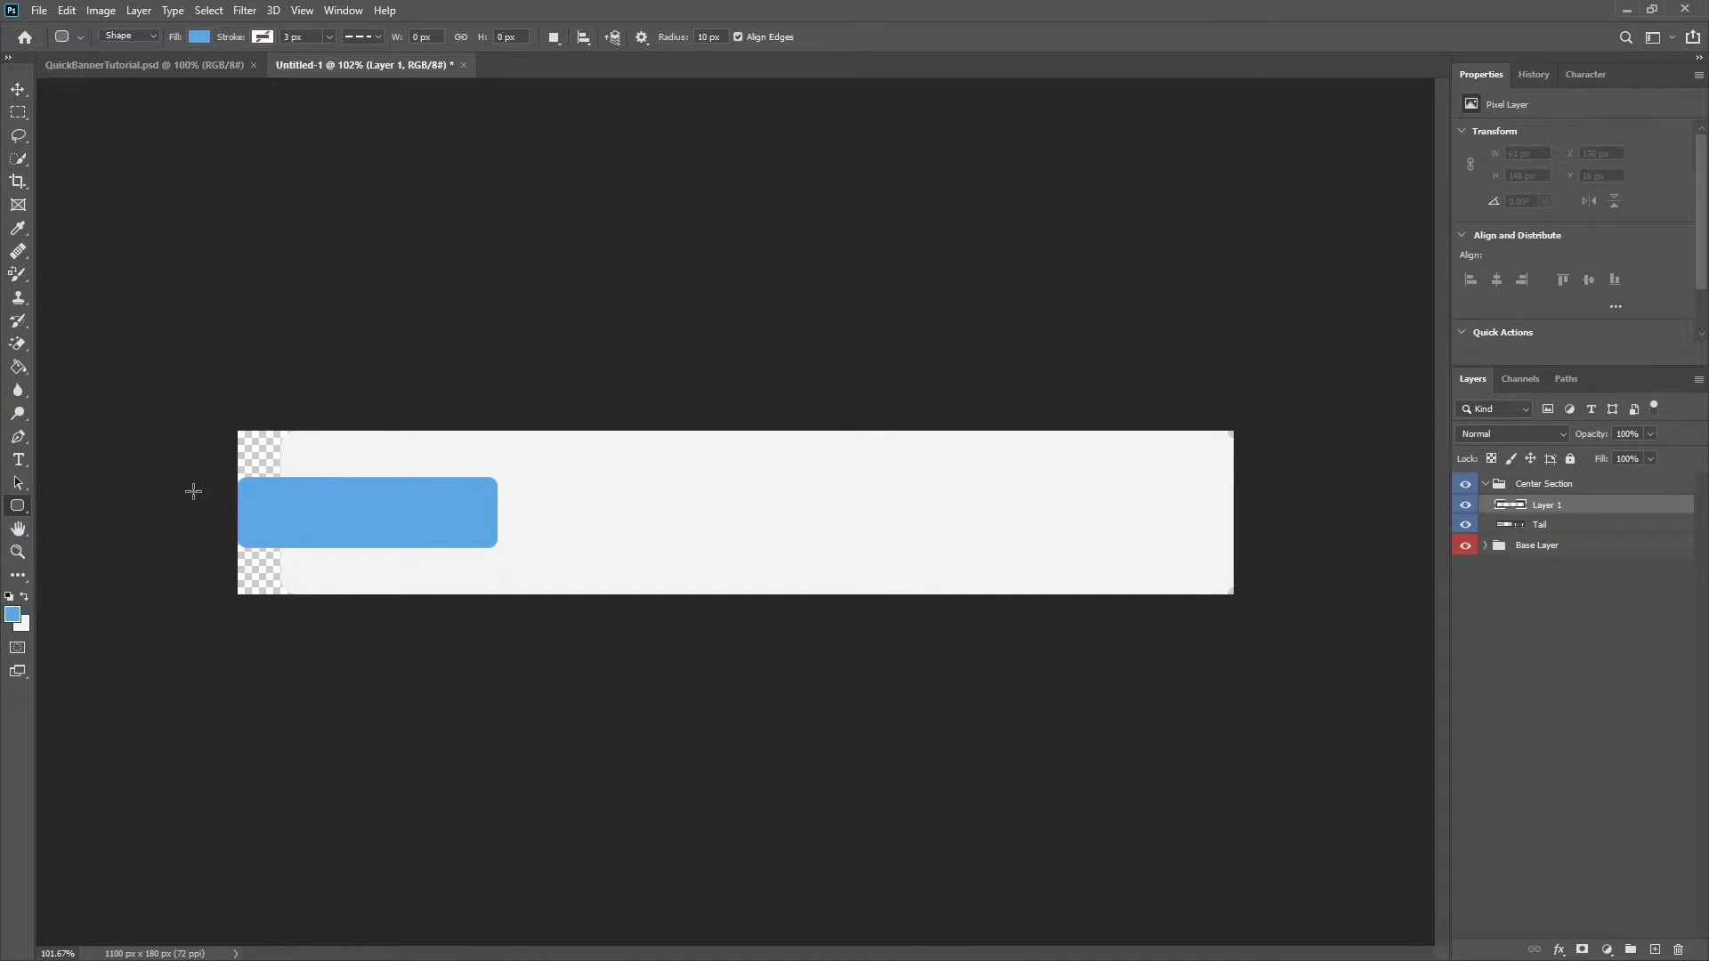
left_click_drag(486, 454, 1176, 577)
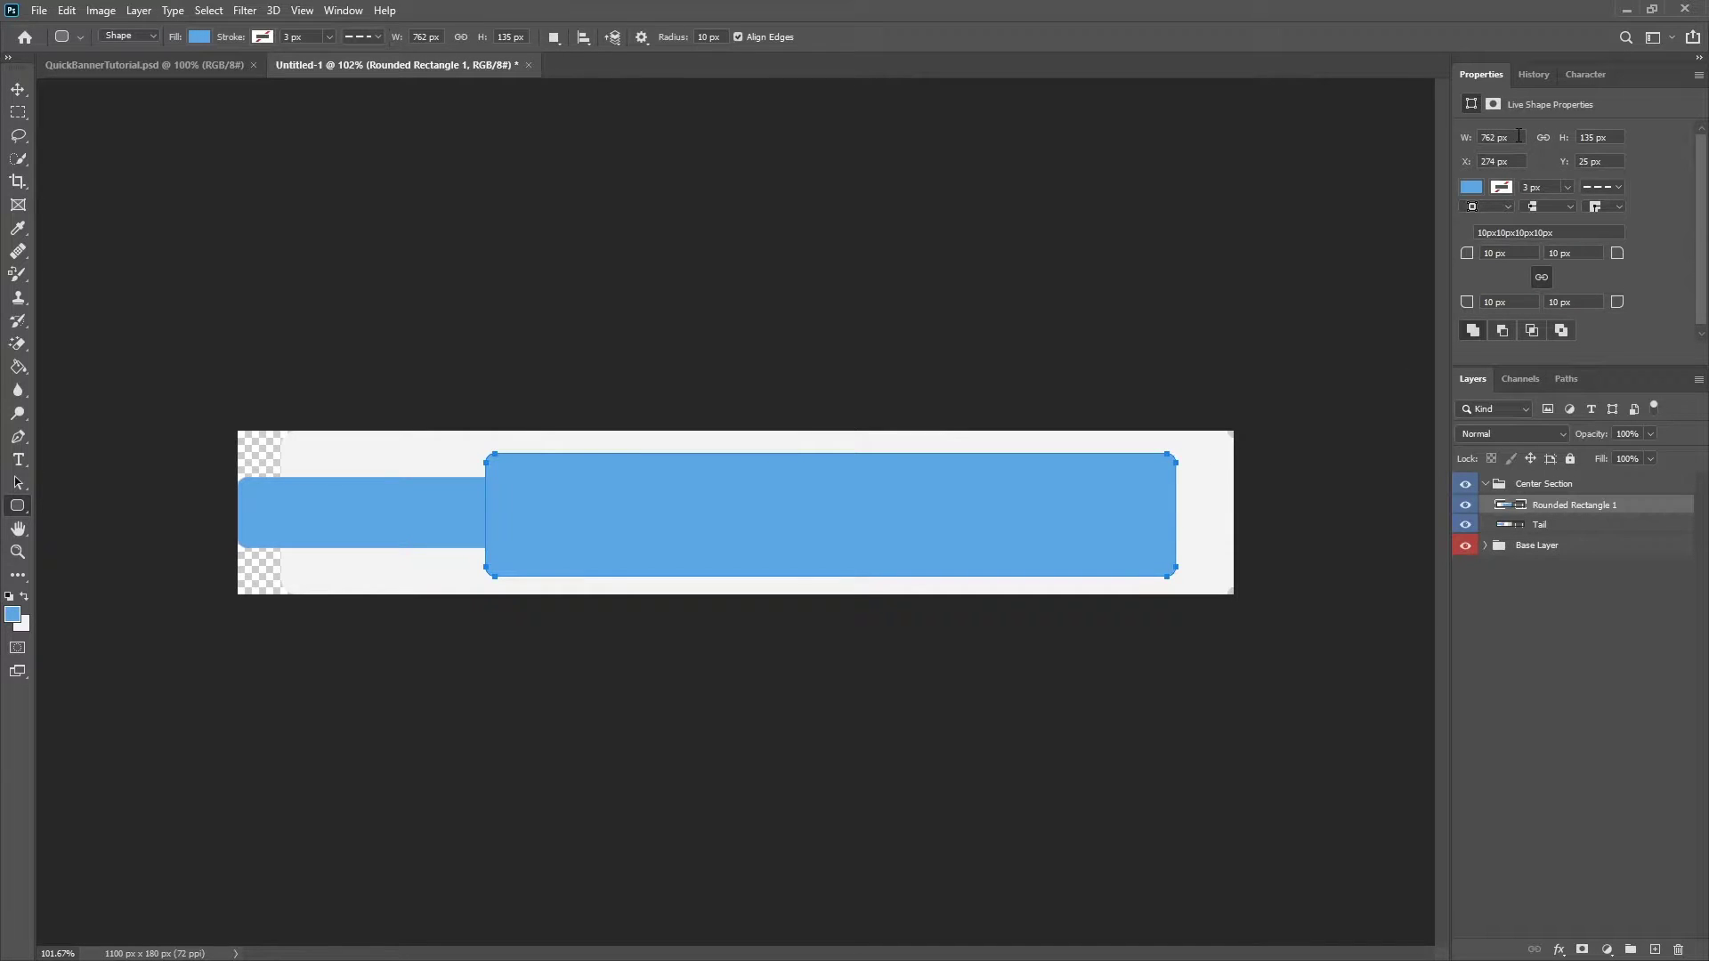
left_click(1519, 137)
type("812")
key("Tab")
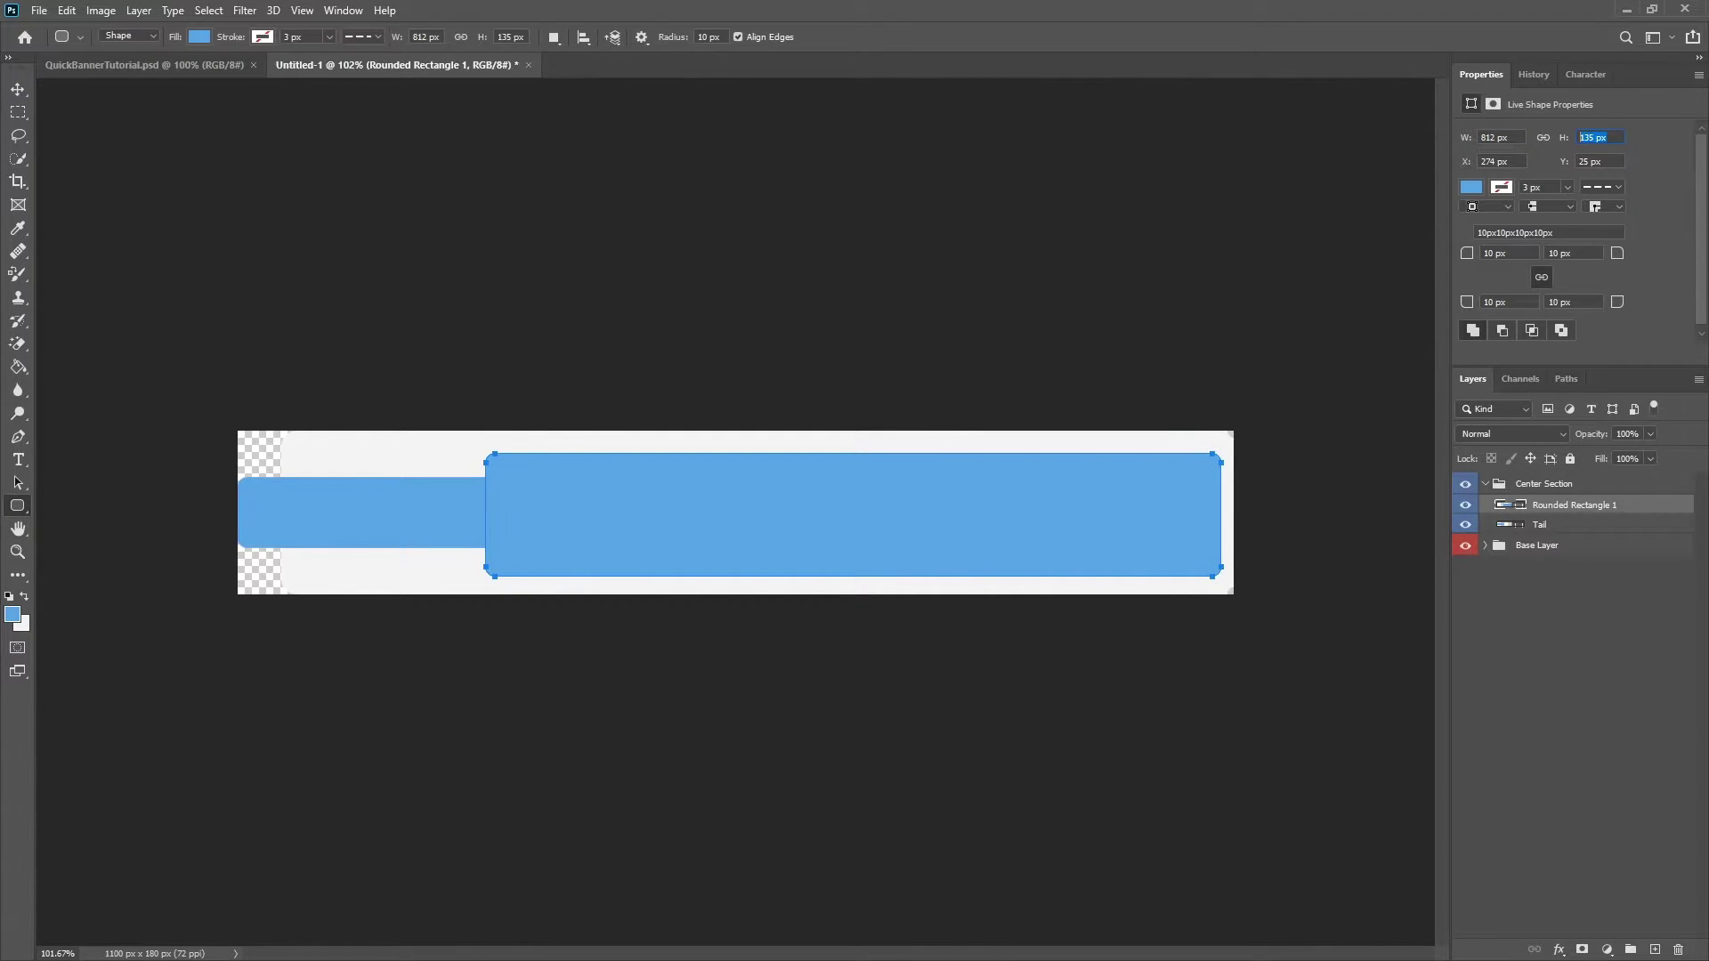
type("138")
key("Return")
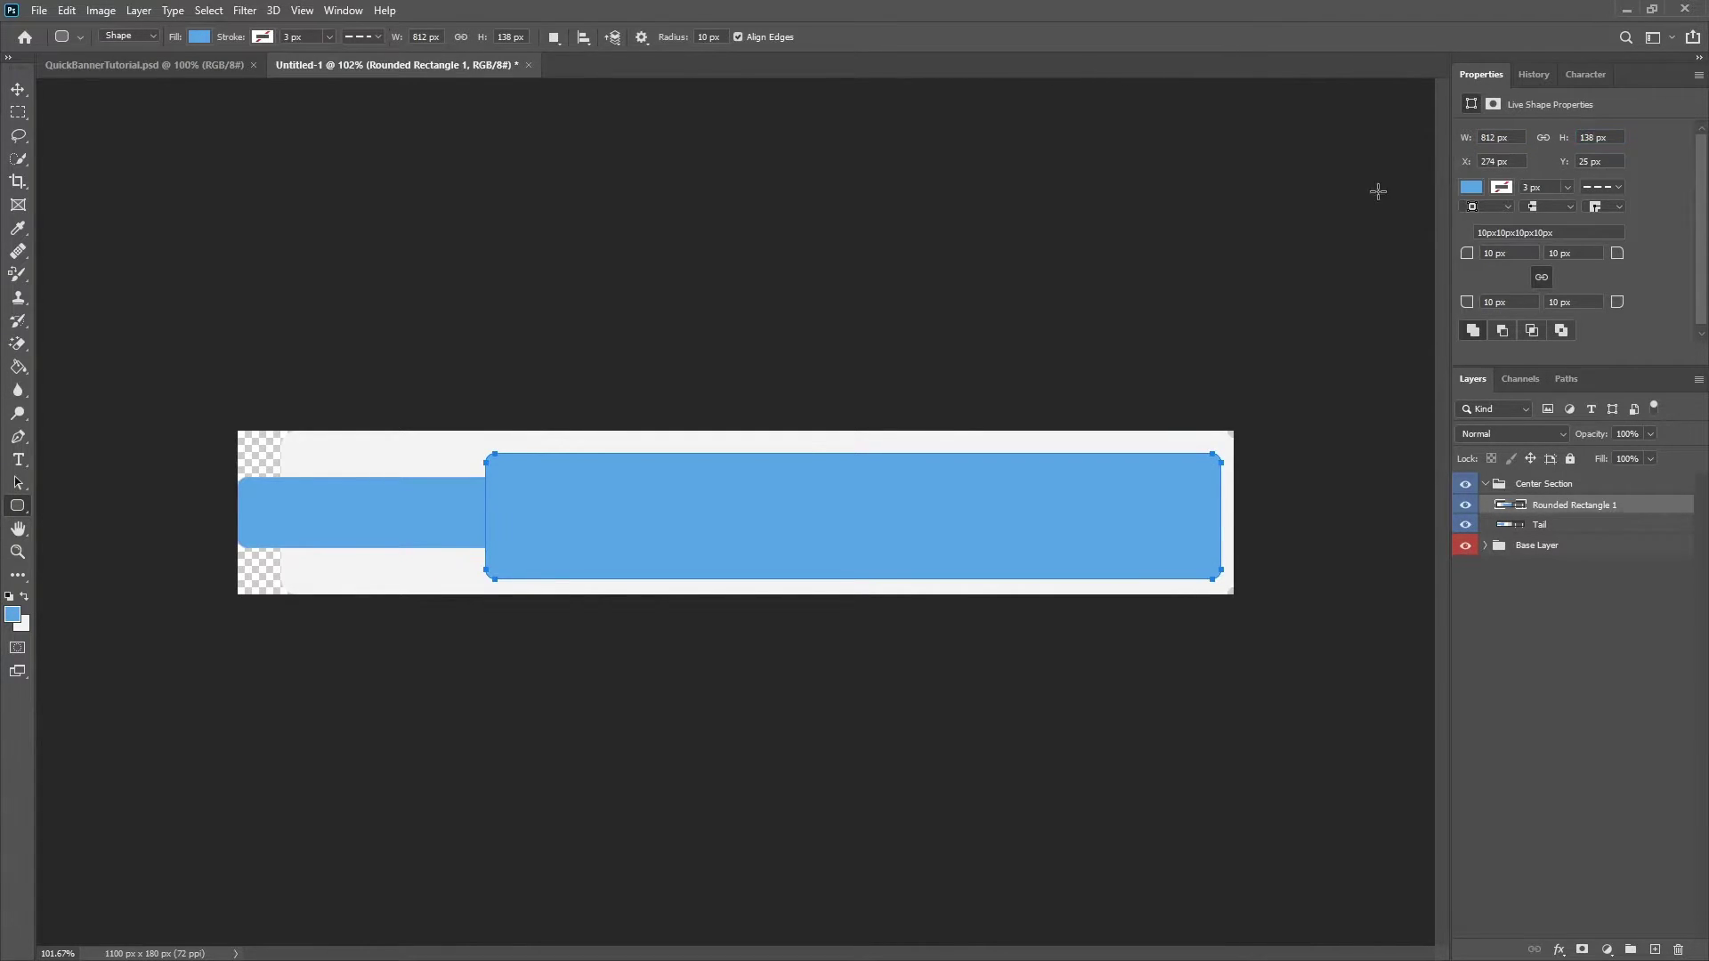
Centre the panel vertically, round its corners to 17 px, and name it Base
key("v")
scroll(1235, 534, "up", 6)
left_click_drag(1124, 552, 1124, 547)
scroll(1126, 551, "down", 3)
left_click_drag(1362, 523, 1350, 526)
scroll(724, 507, "down", 2)
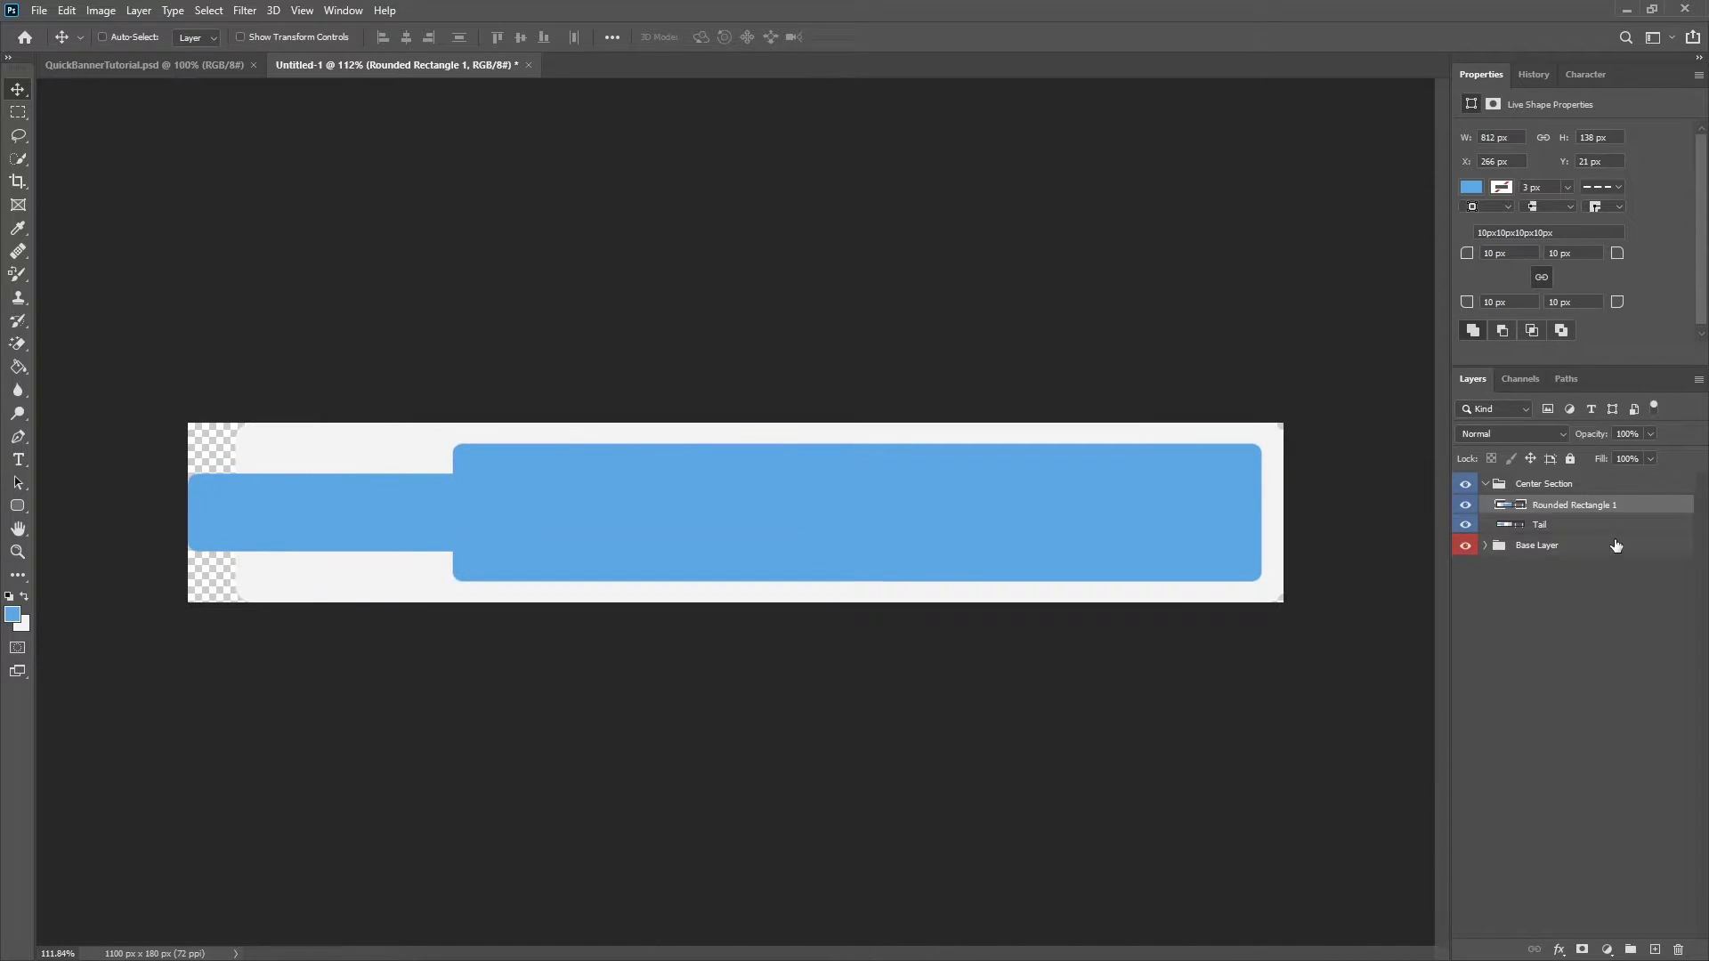
left_click(1513, 256)
type("17")
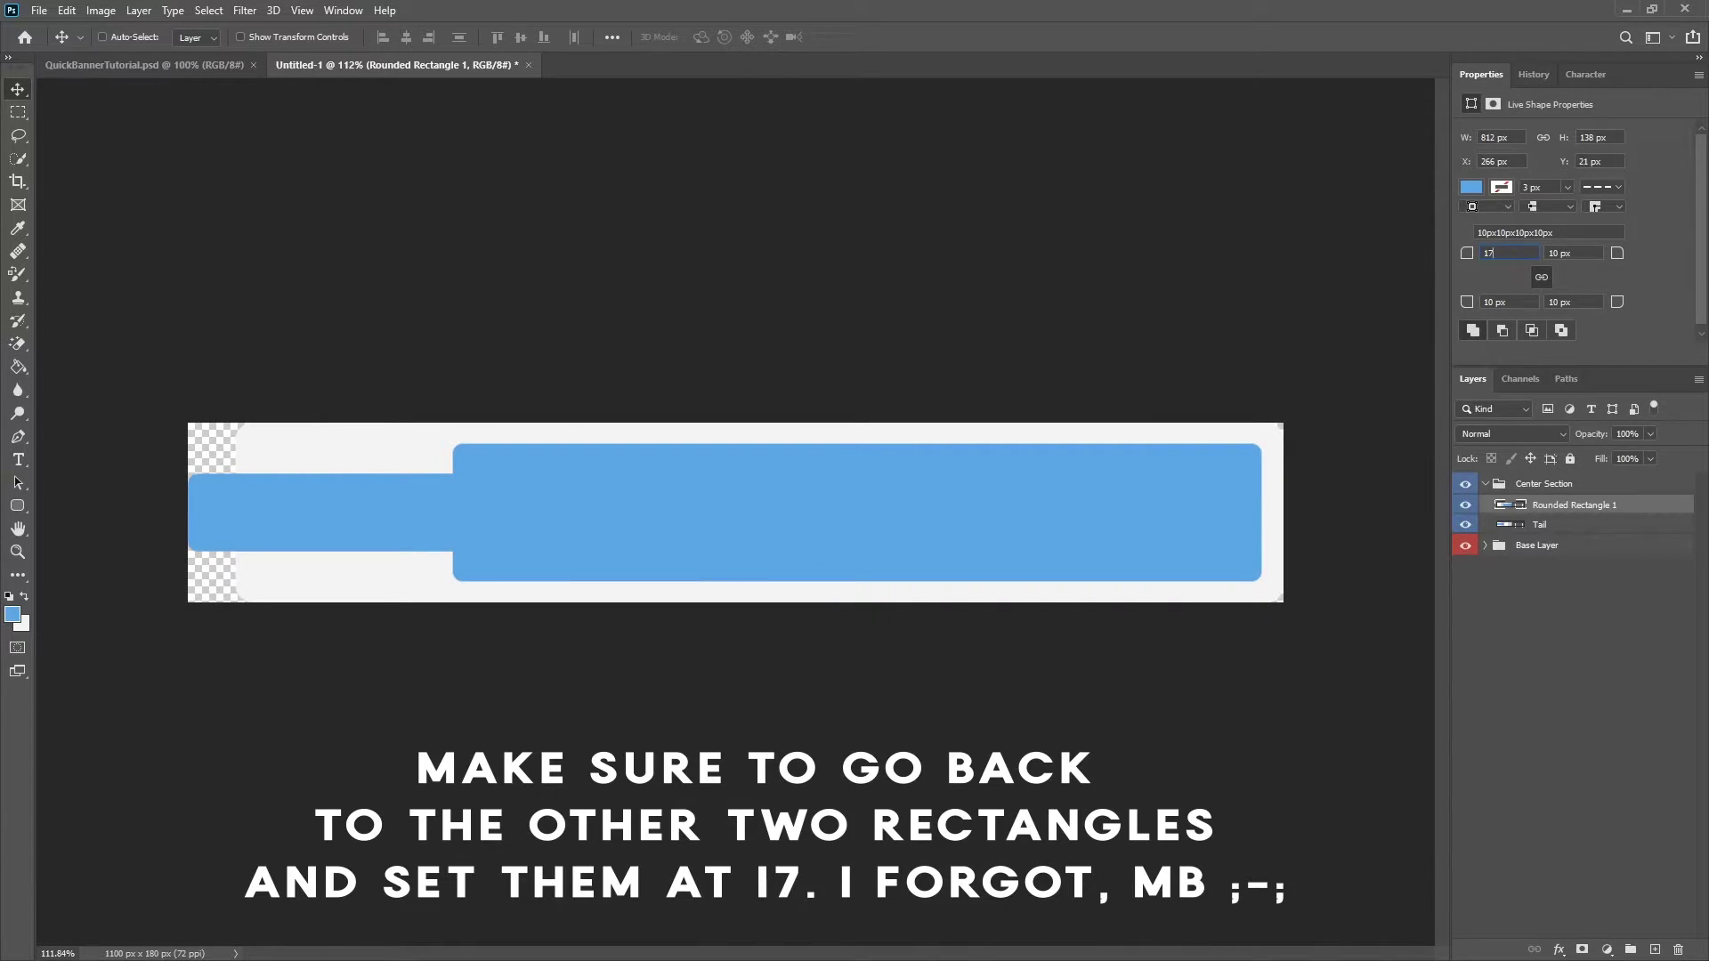
key("Return")
double_click(1562, 504)
type("B")
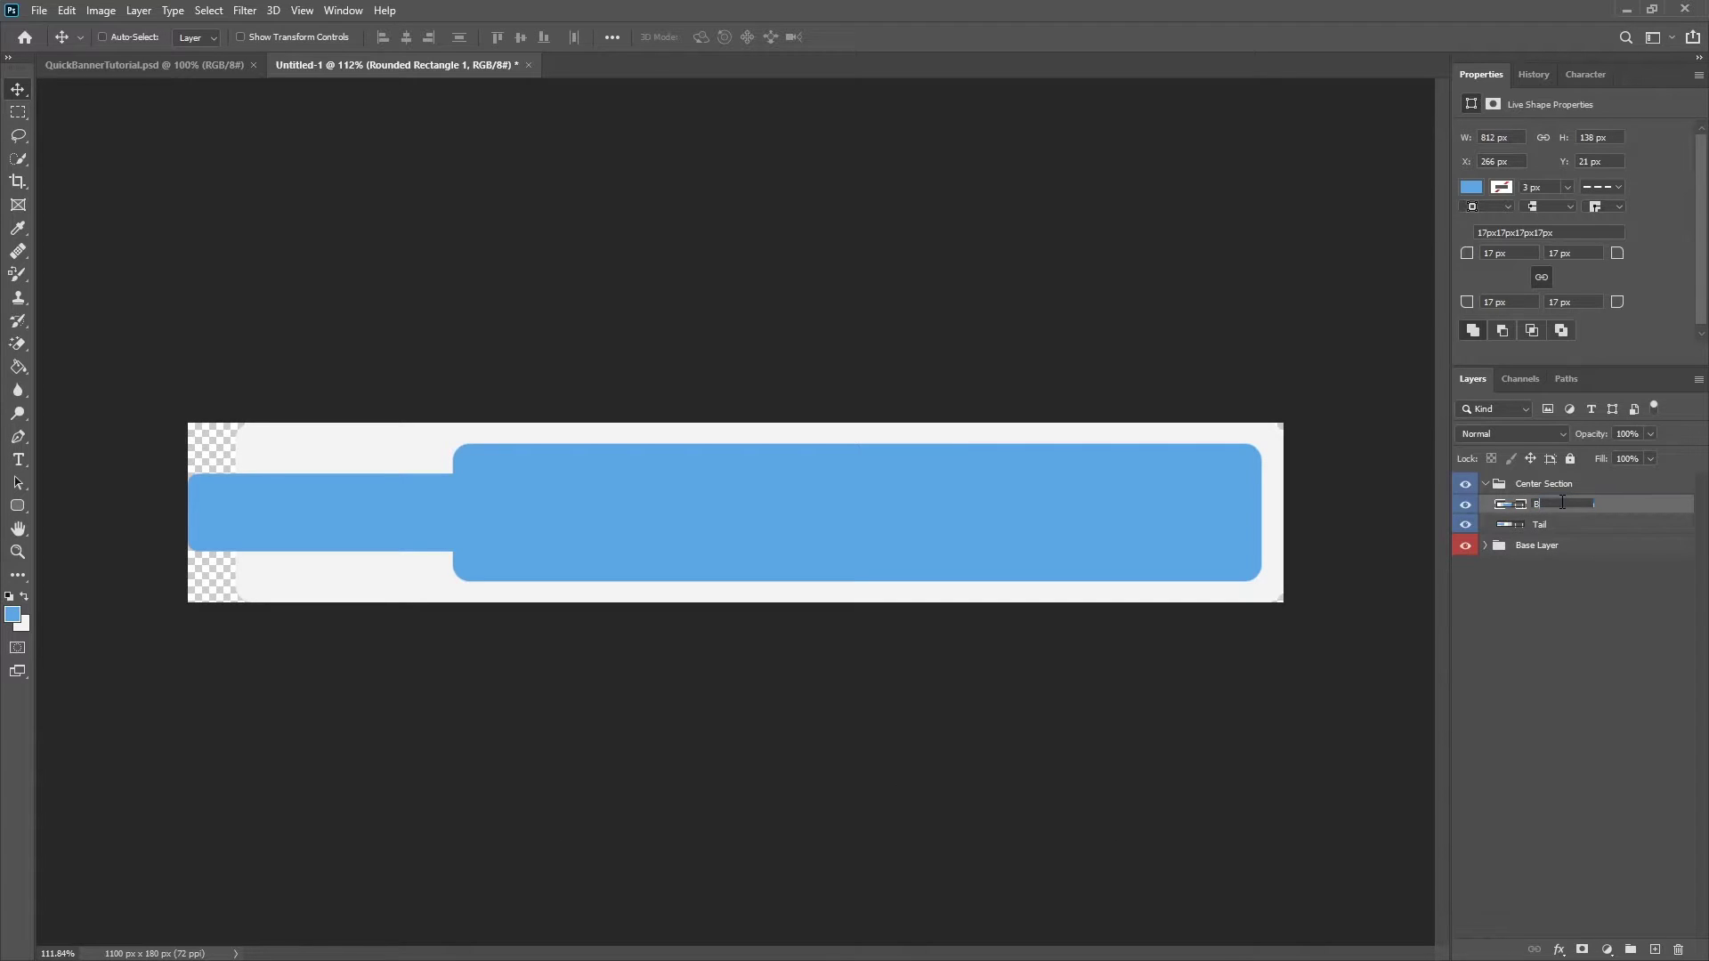
type("ase")
key("Return")
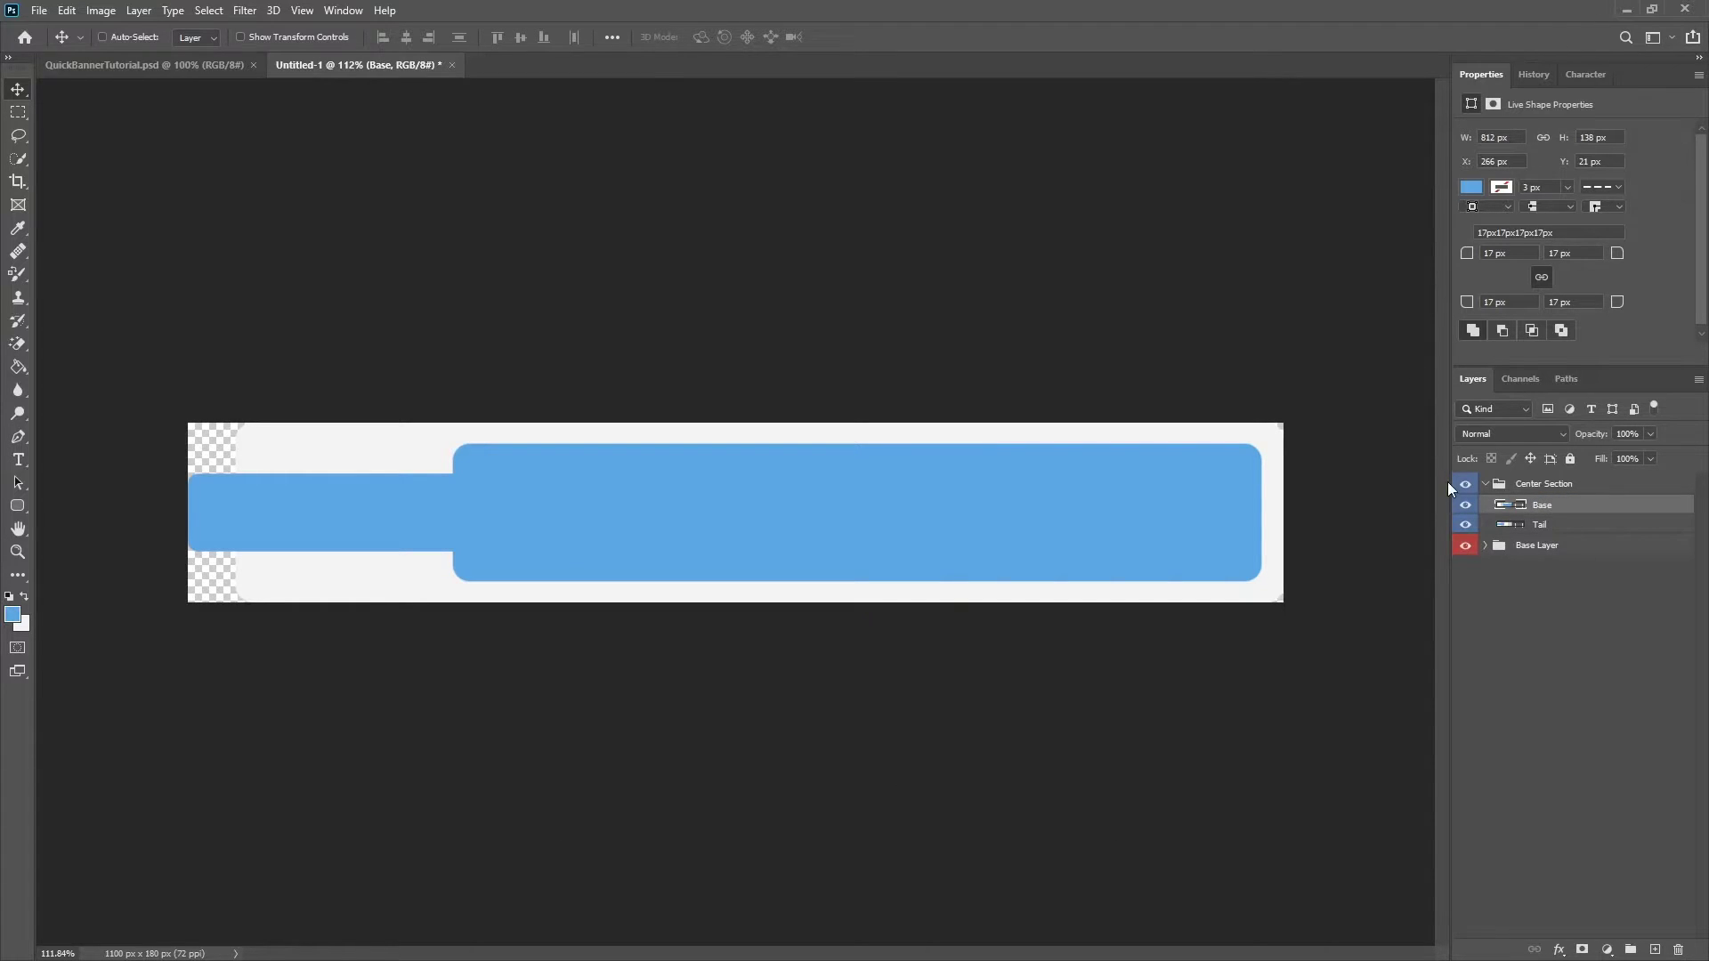
Collapse Center Section and wrap a new empty layer in a yellow-tagged group named Crease
left_click(1486, 484)
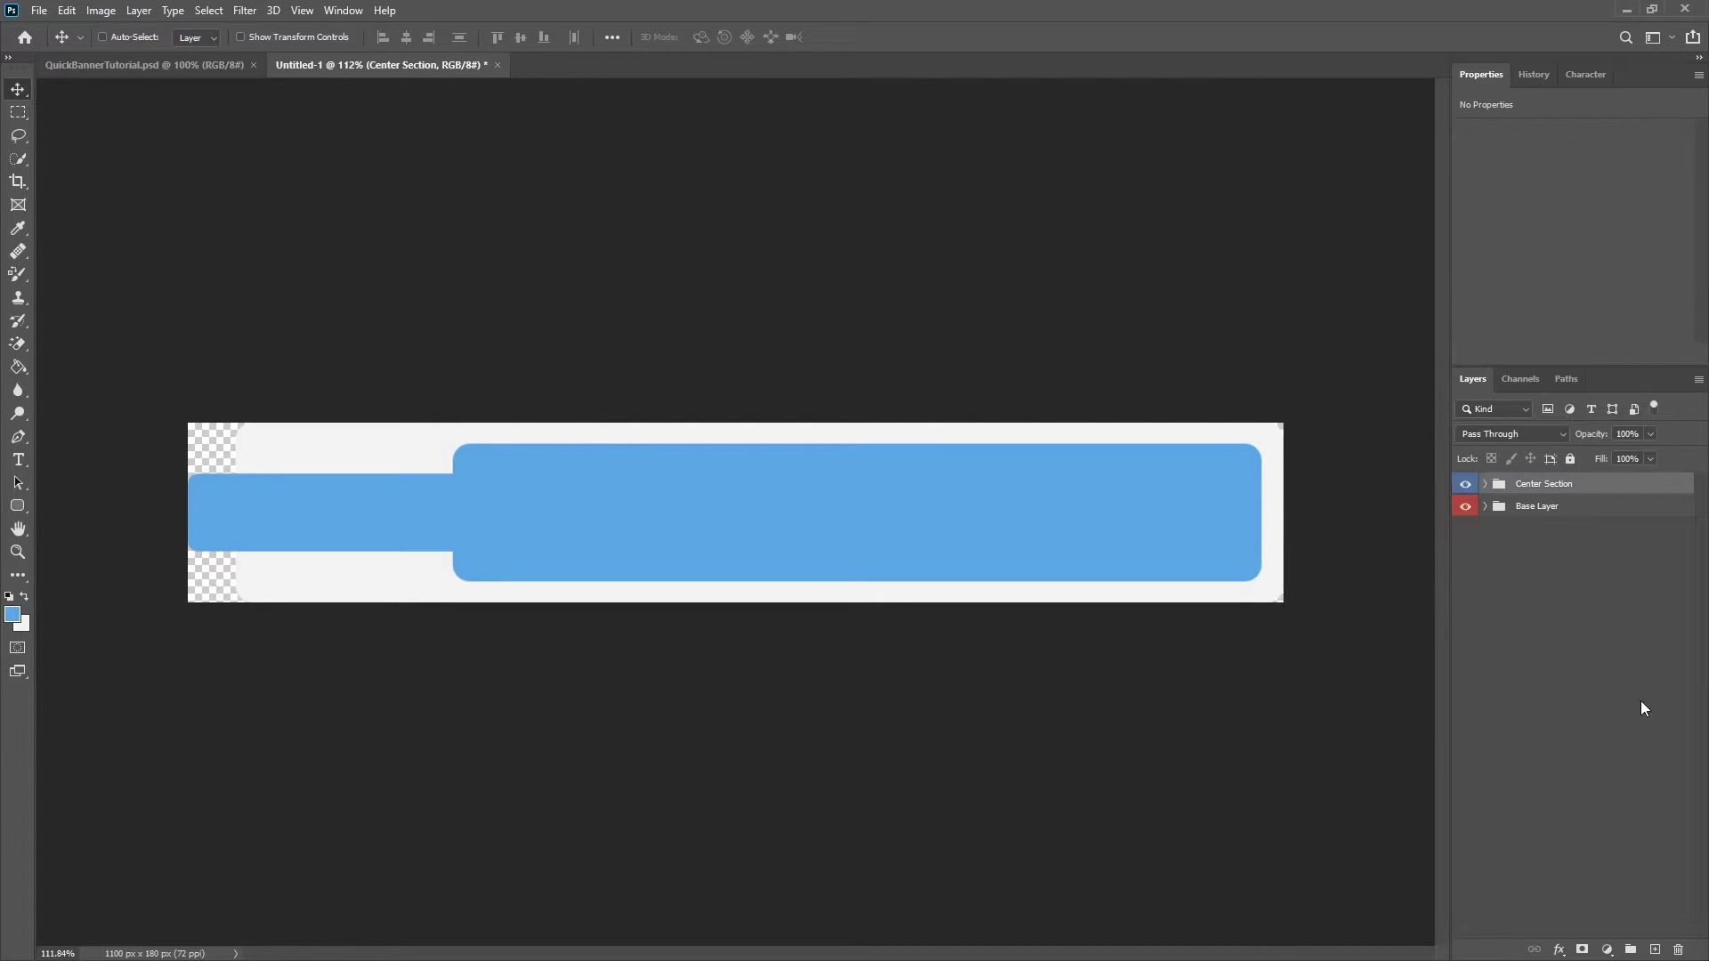
left_click(1655, 950)
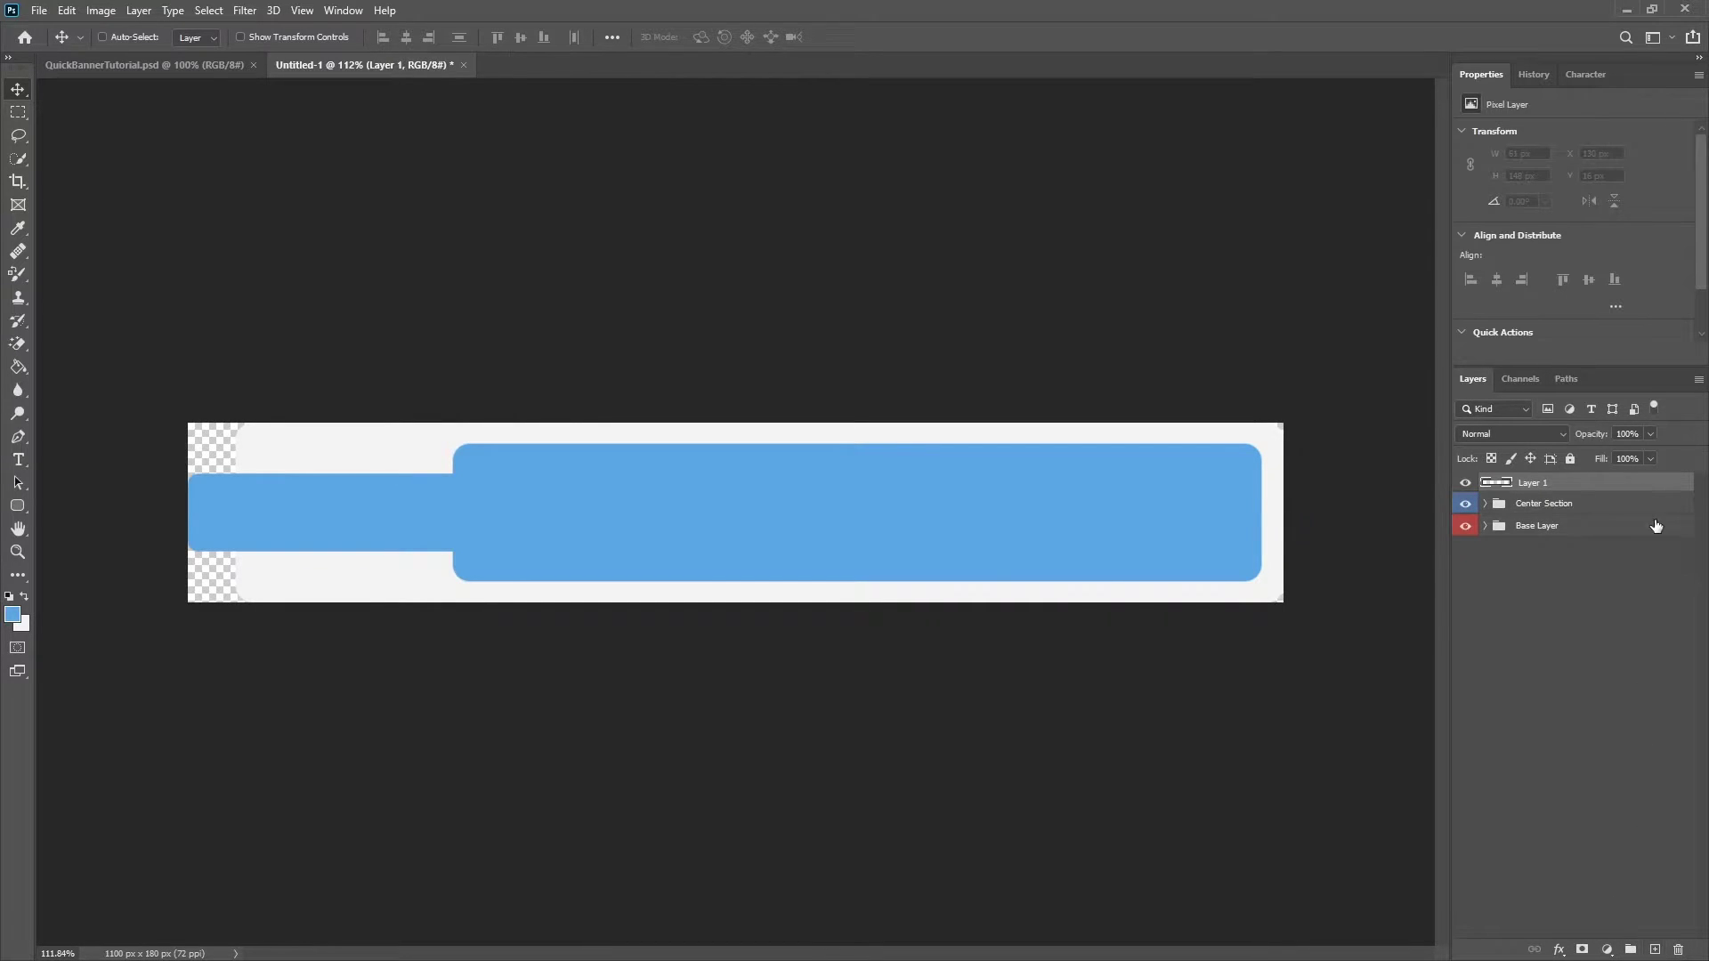
key("ctrl+g")
double_click(1534, 483)
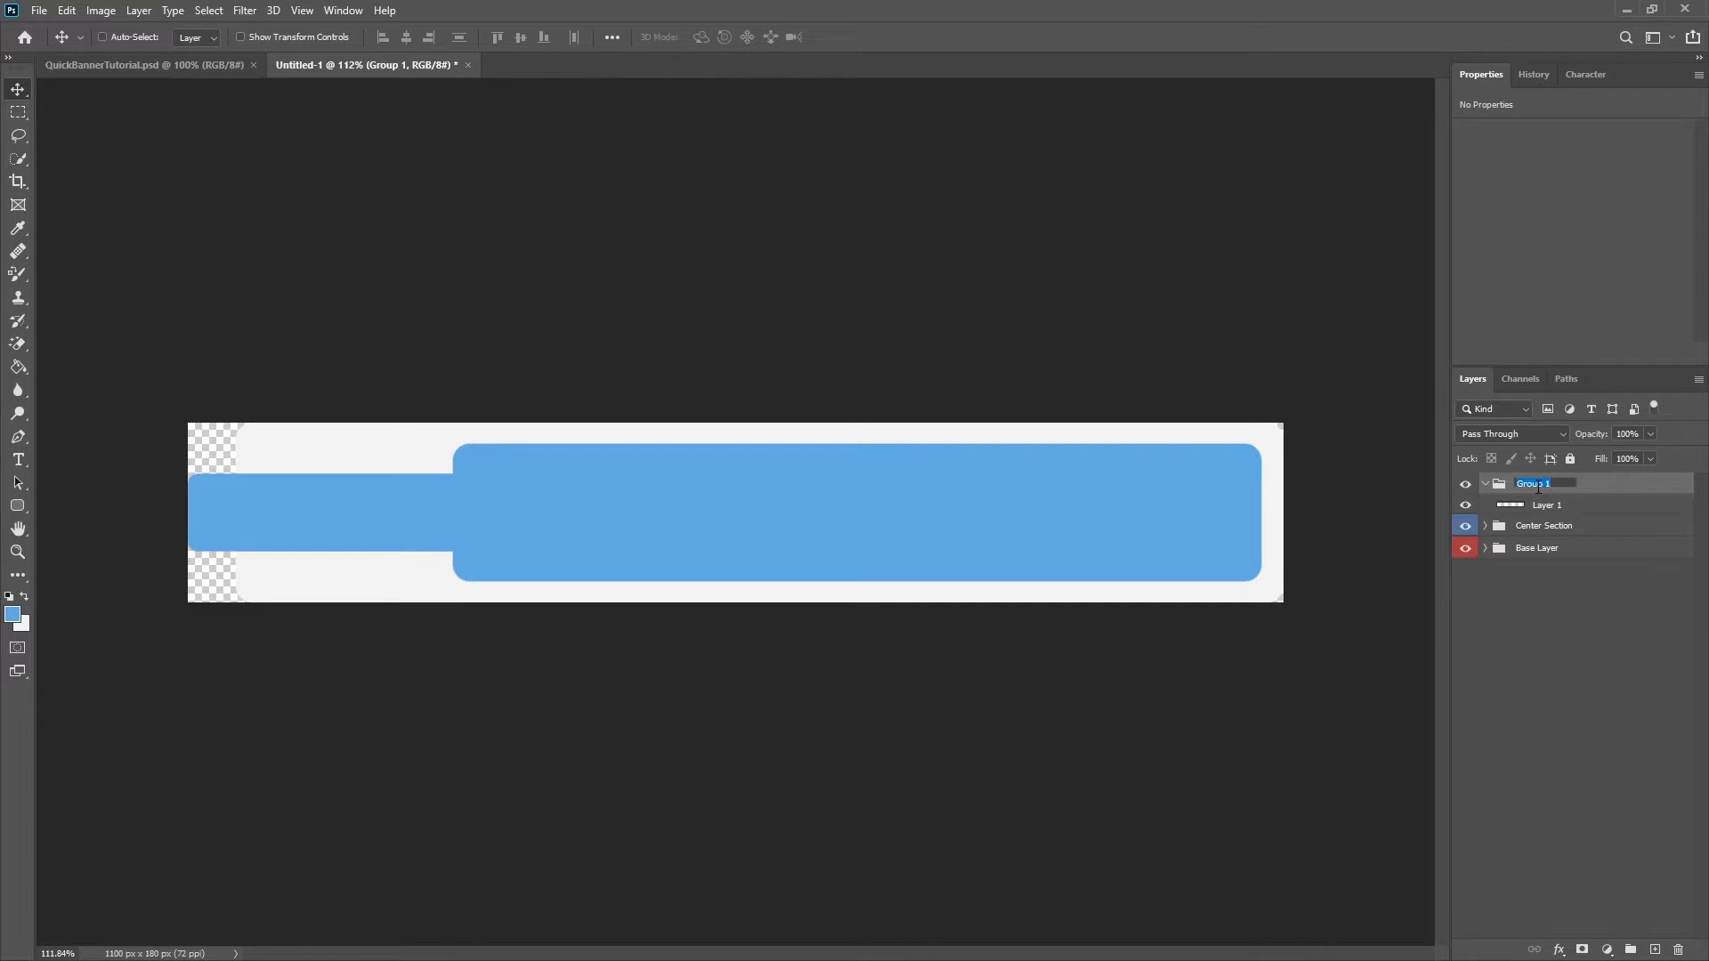
type("Crease")
key("Return")
right_click(1457, 484)
left_click(1545, 577)
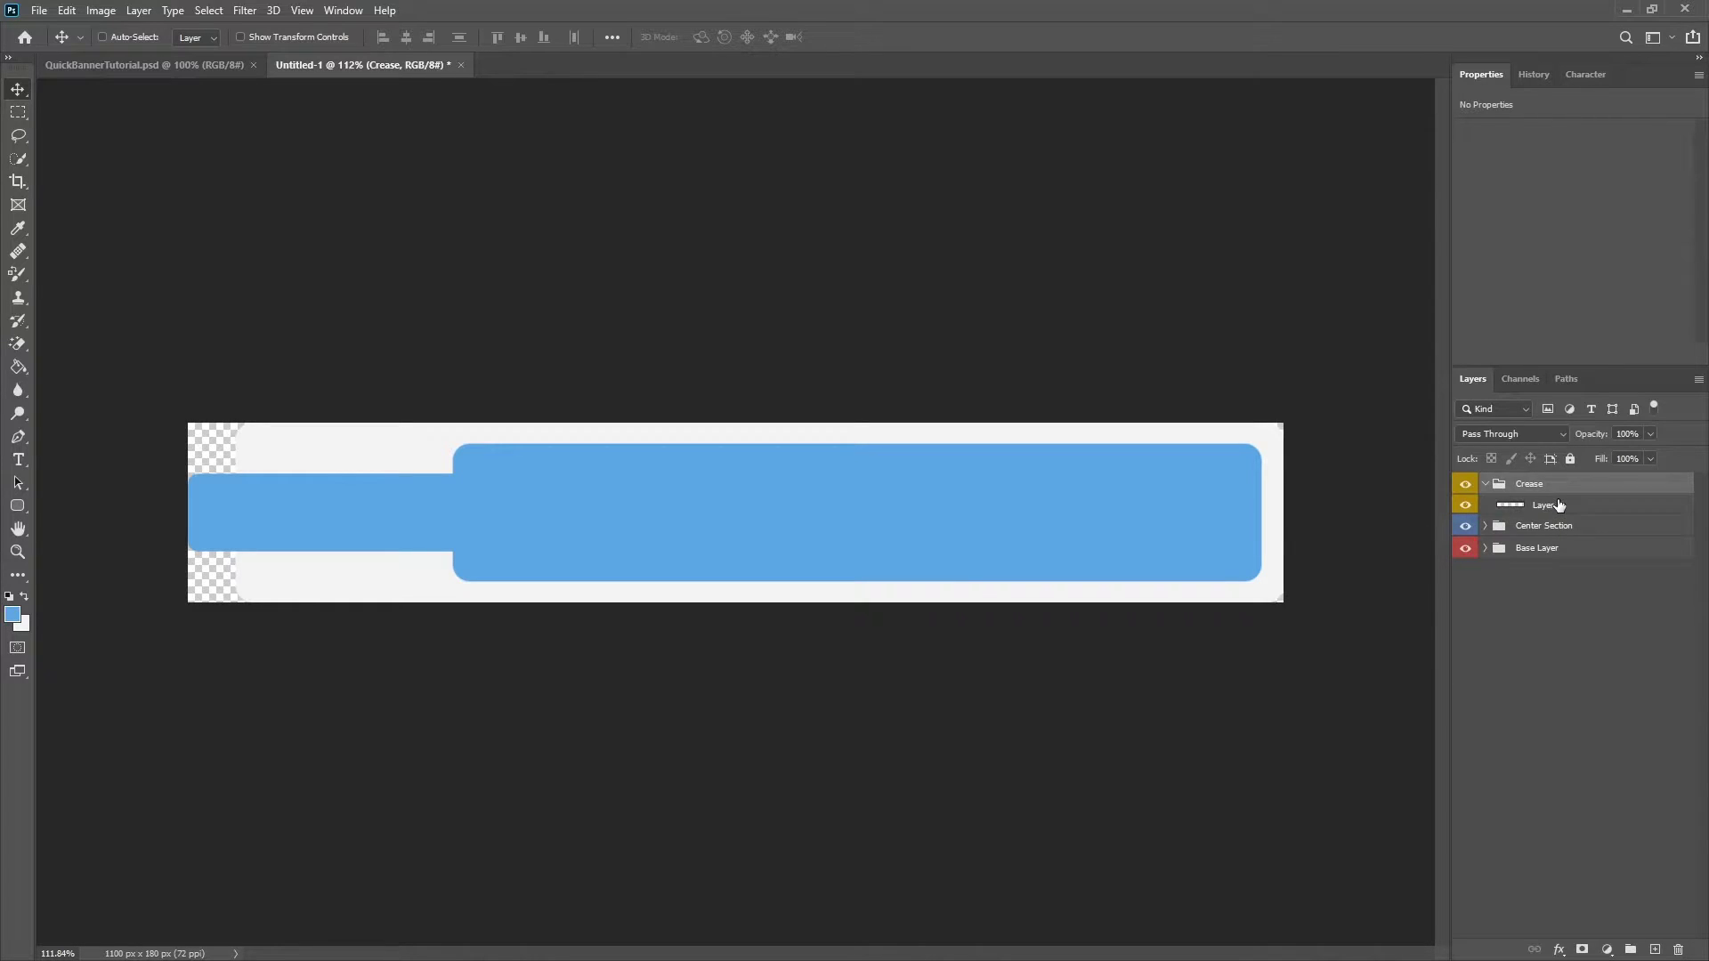
left_click(1554, 505)
Set the foreground colour to light grey #f3f3f3
left_click(24, 596)
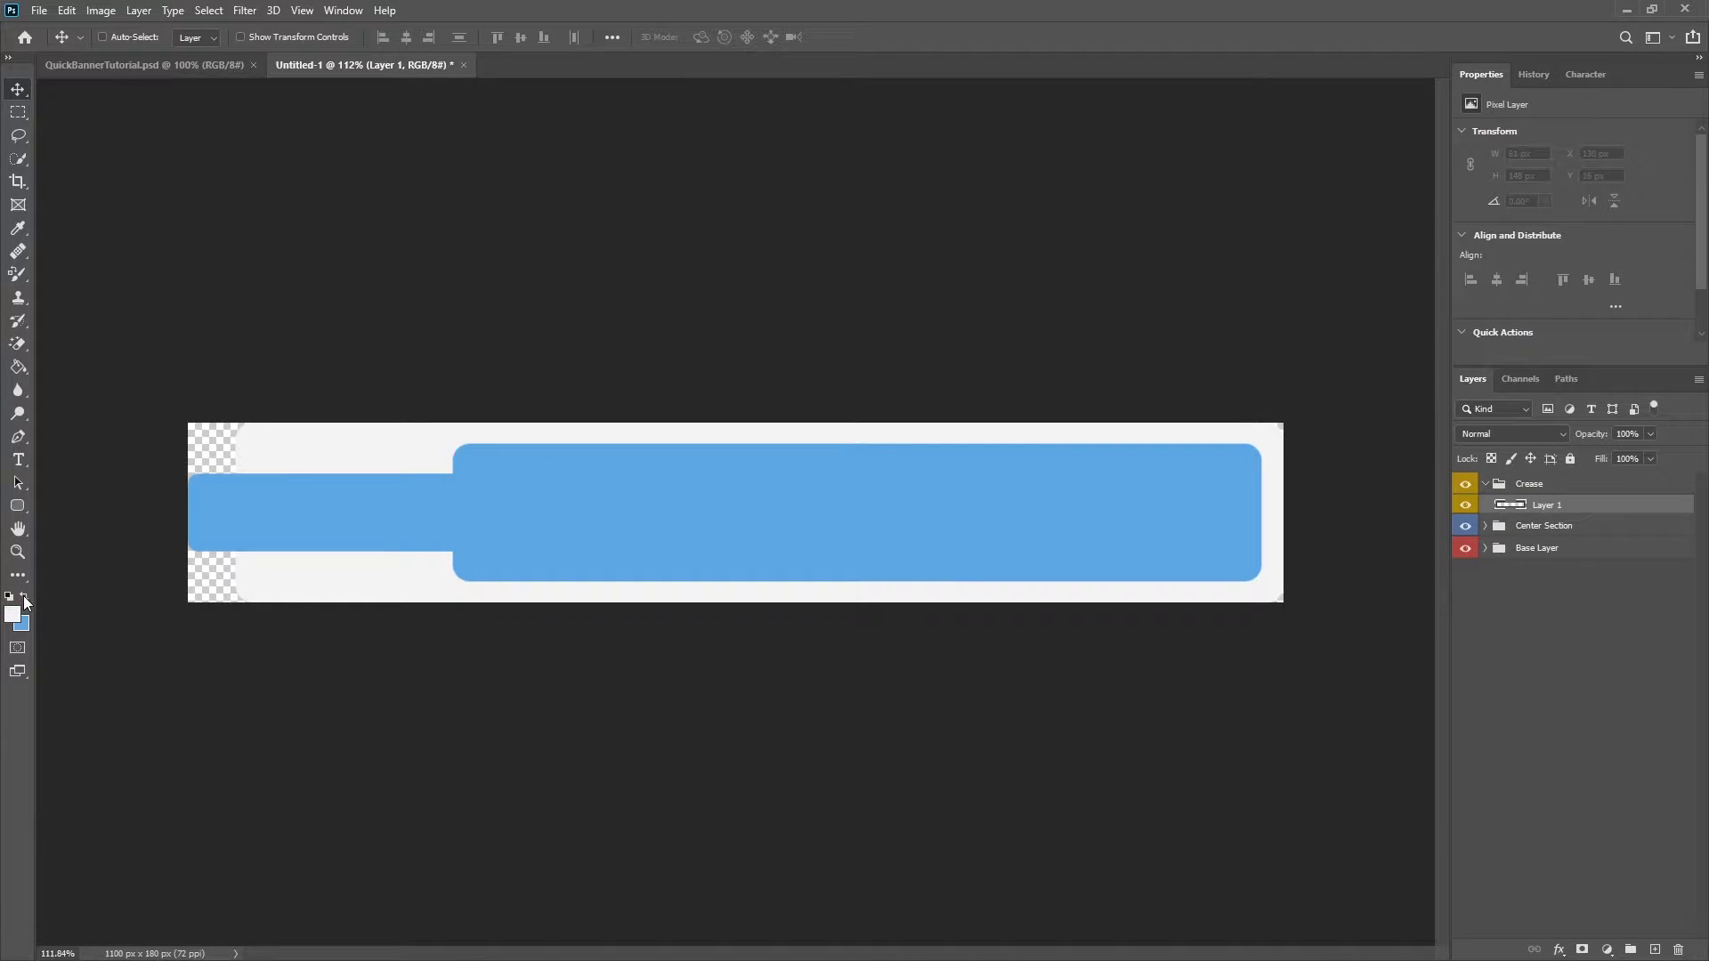
left_click(12, 614)
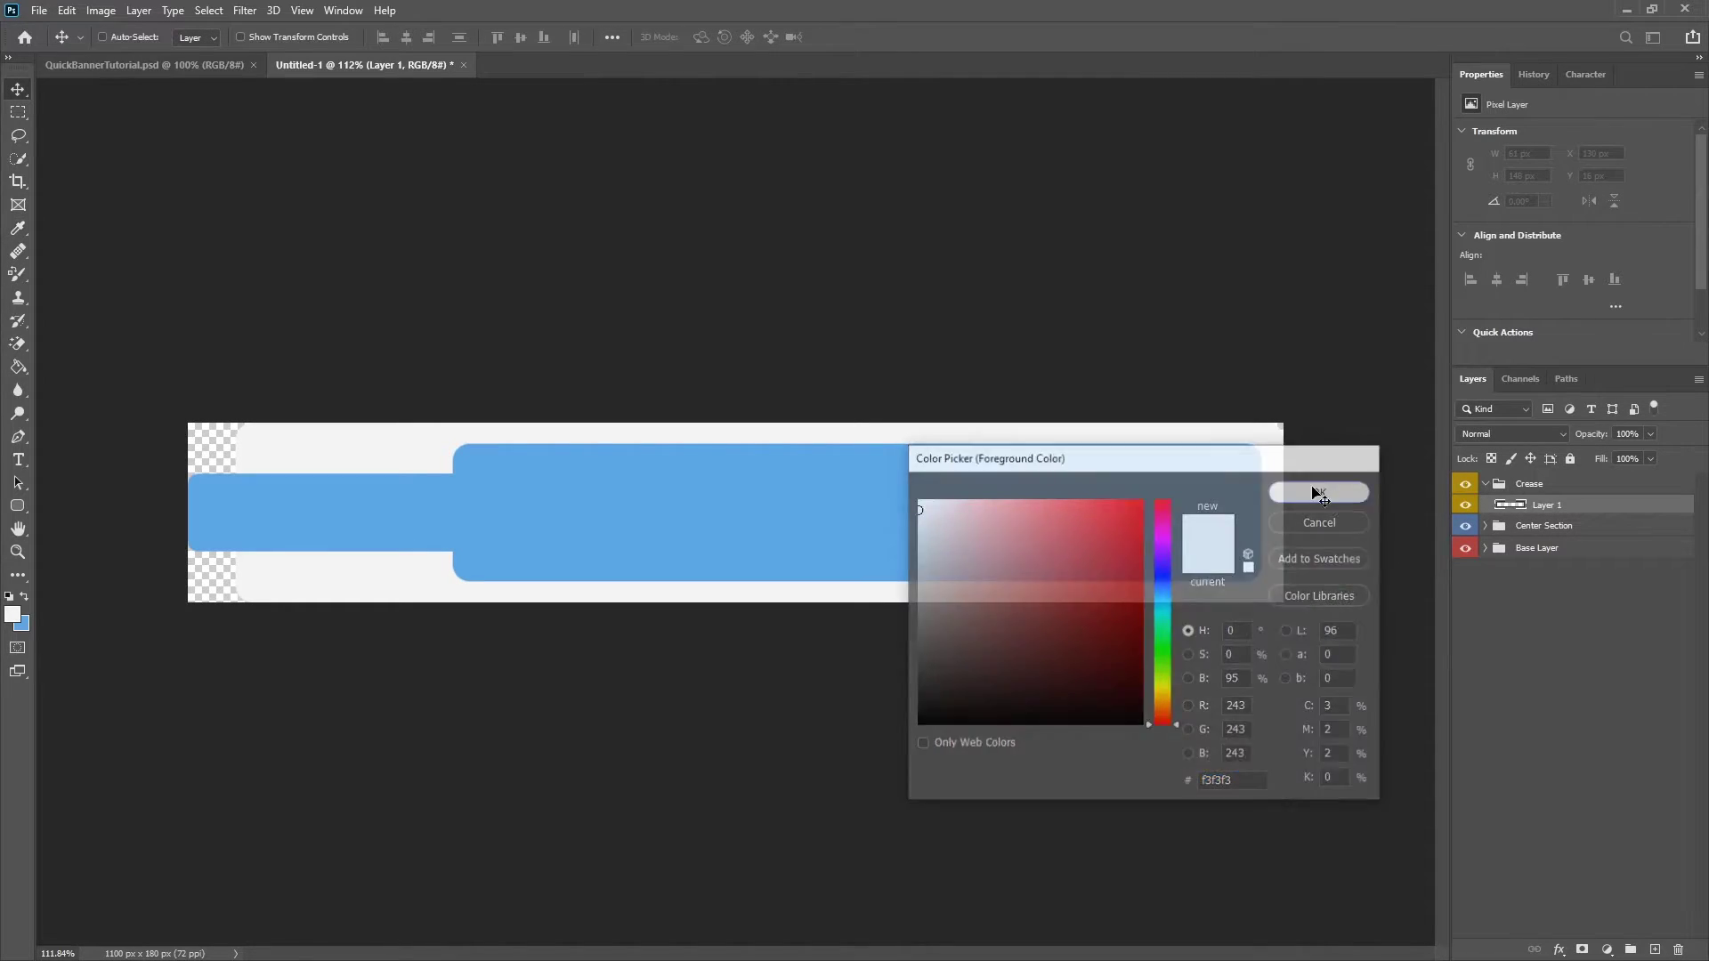
left_click(1315, 492)
left_click(17, 505)
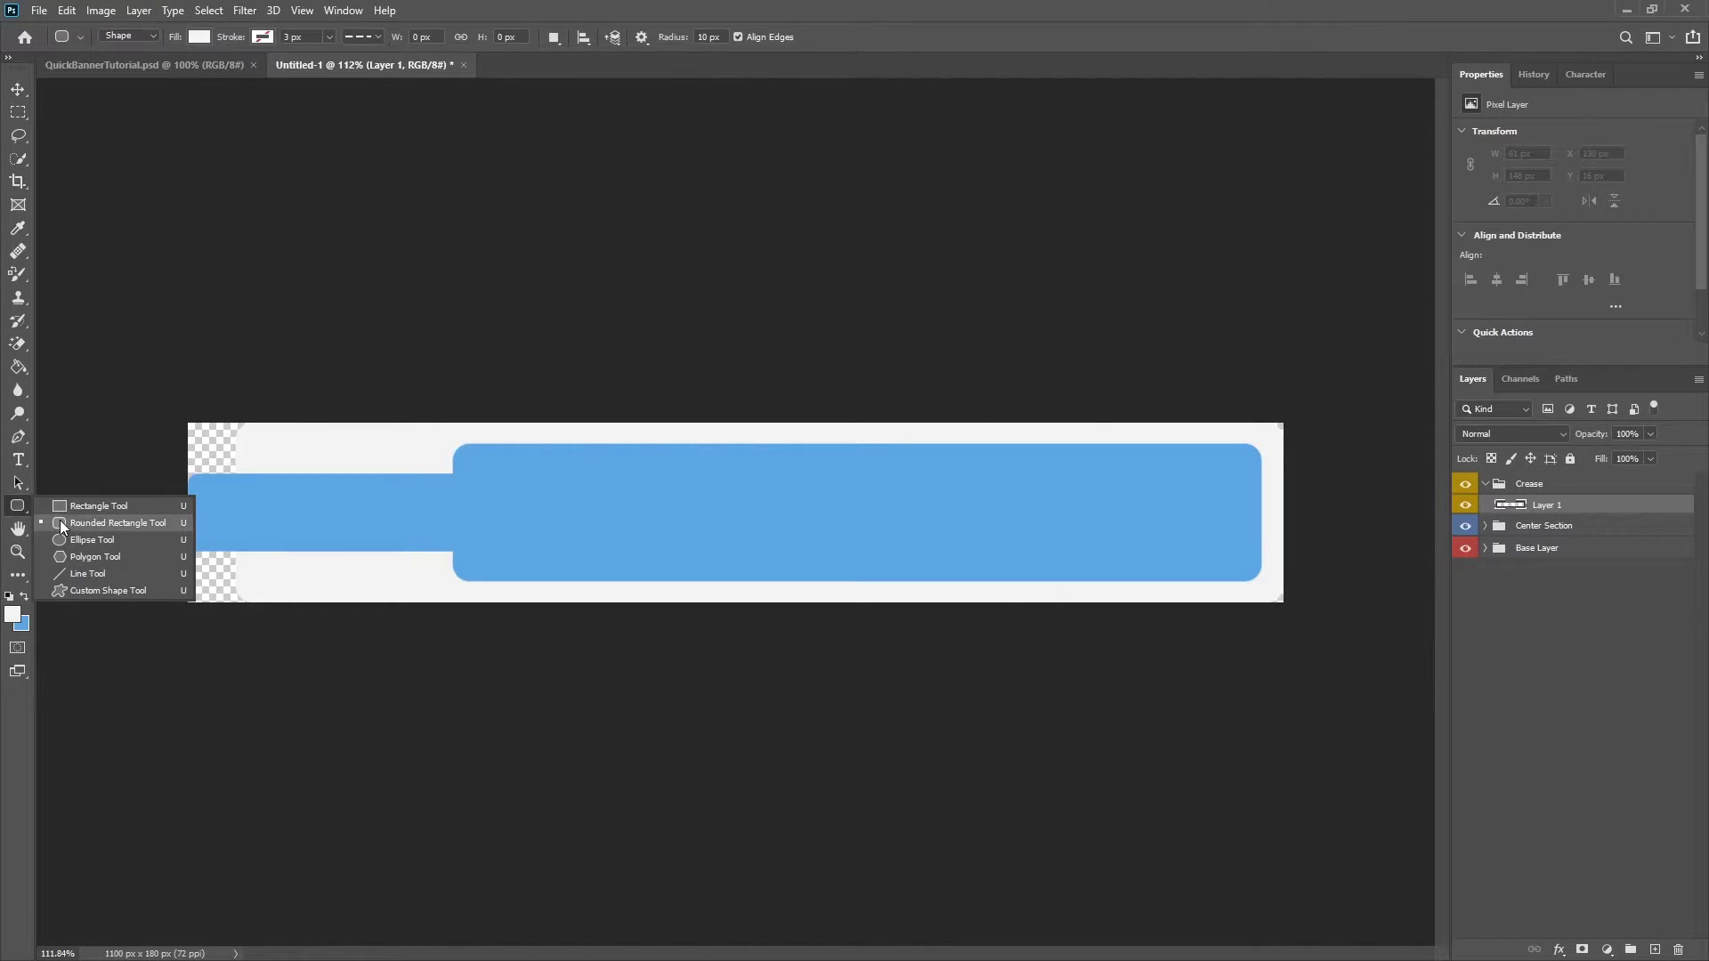
Draw a sharp-cornered grey rectangle across the tail sized 61 × 150 px
left_click(66, 505)
scroll(692, 726, "up", 5)
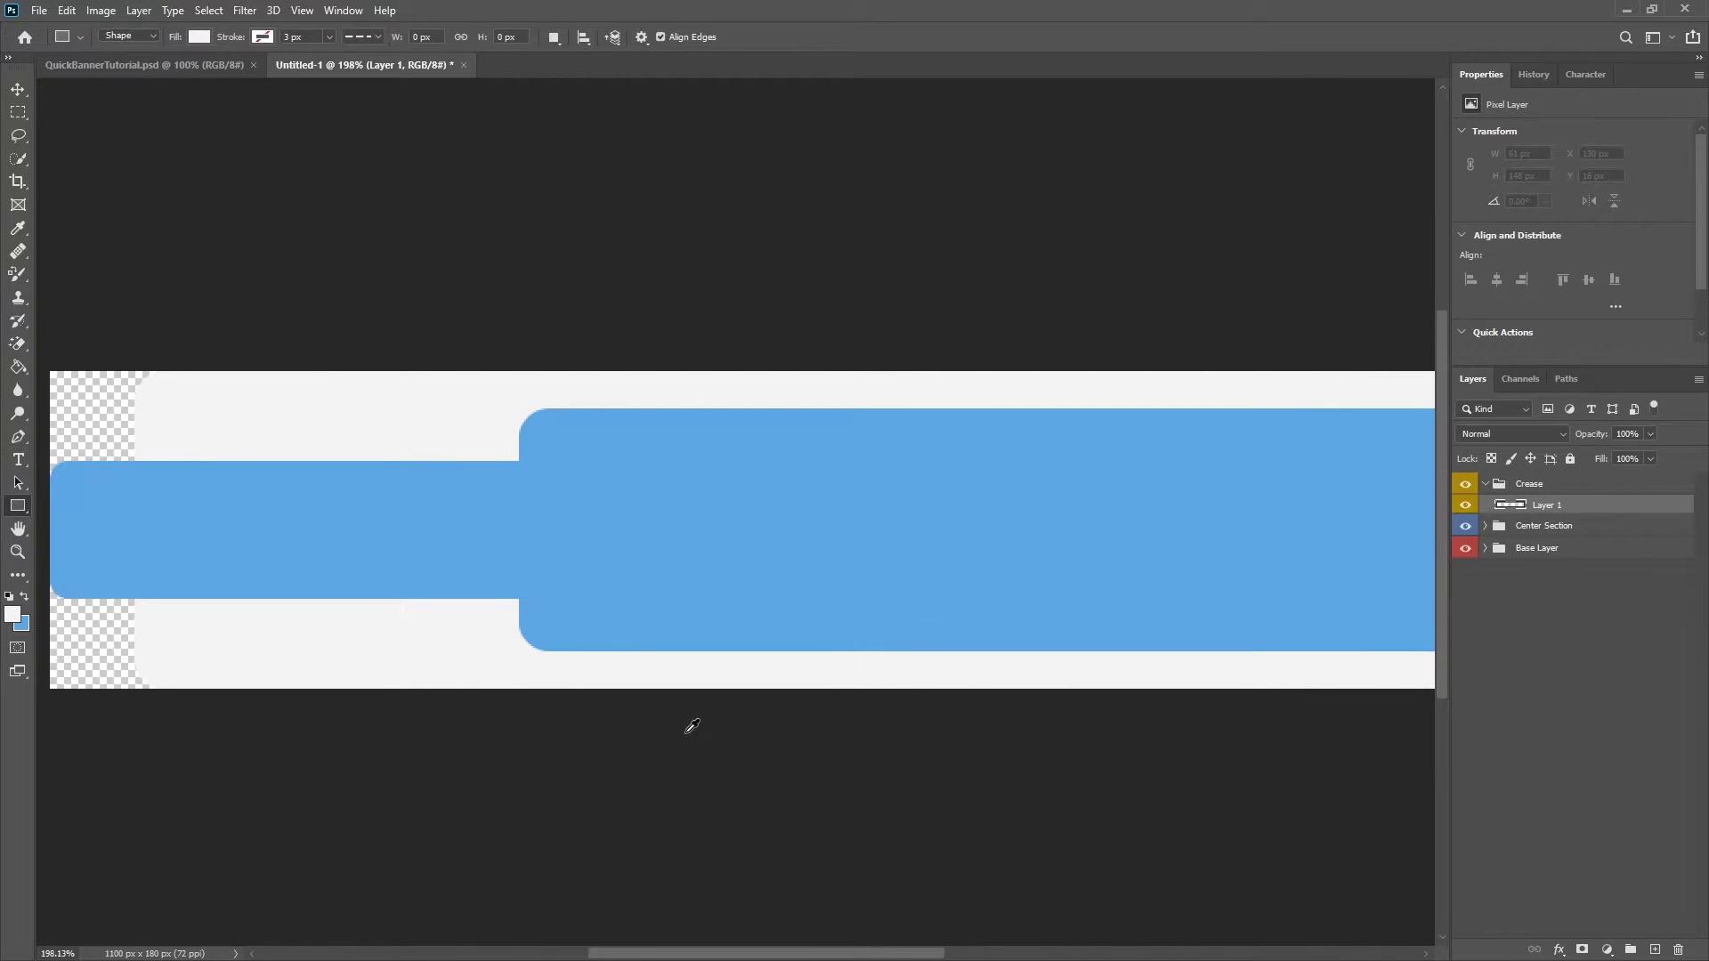
scroll(840, 955, "left", 3)
scroll(573, 424, "up", 2)
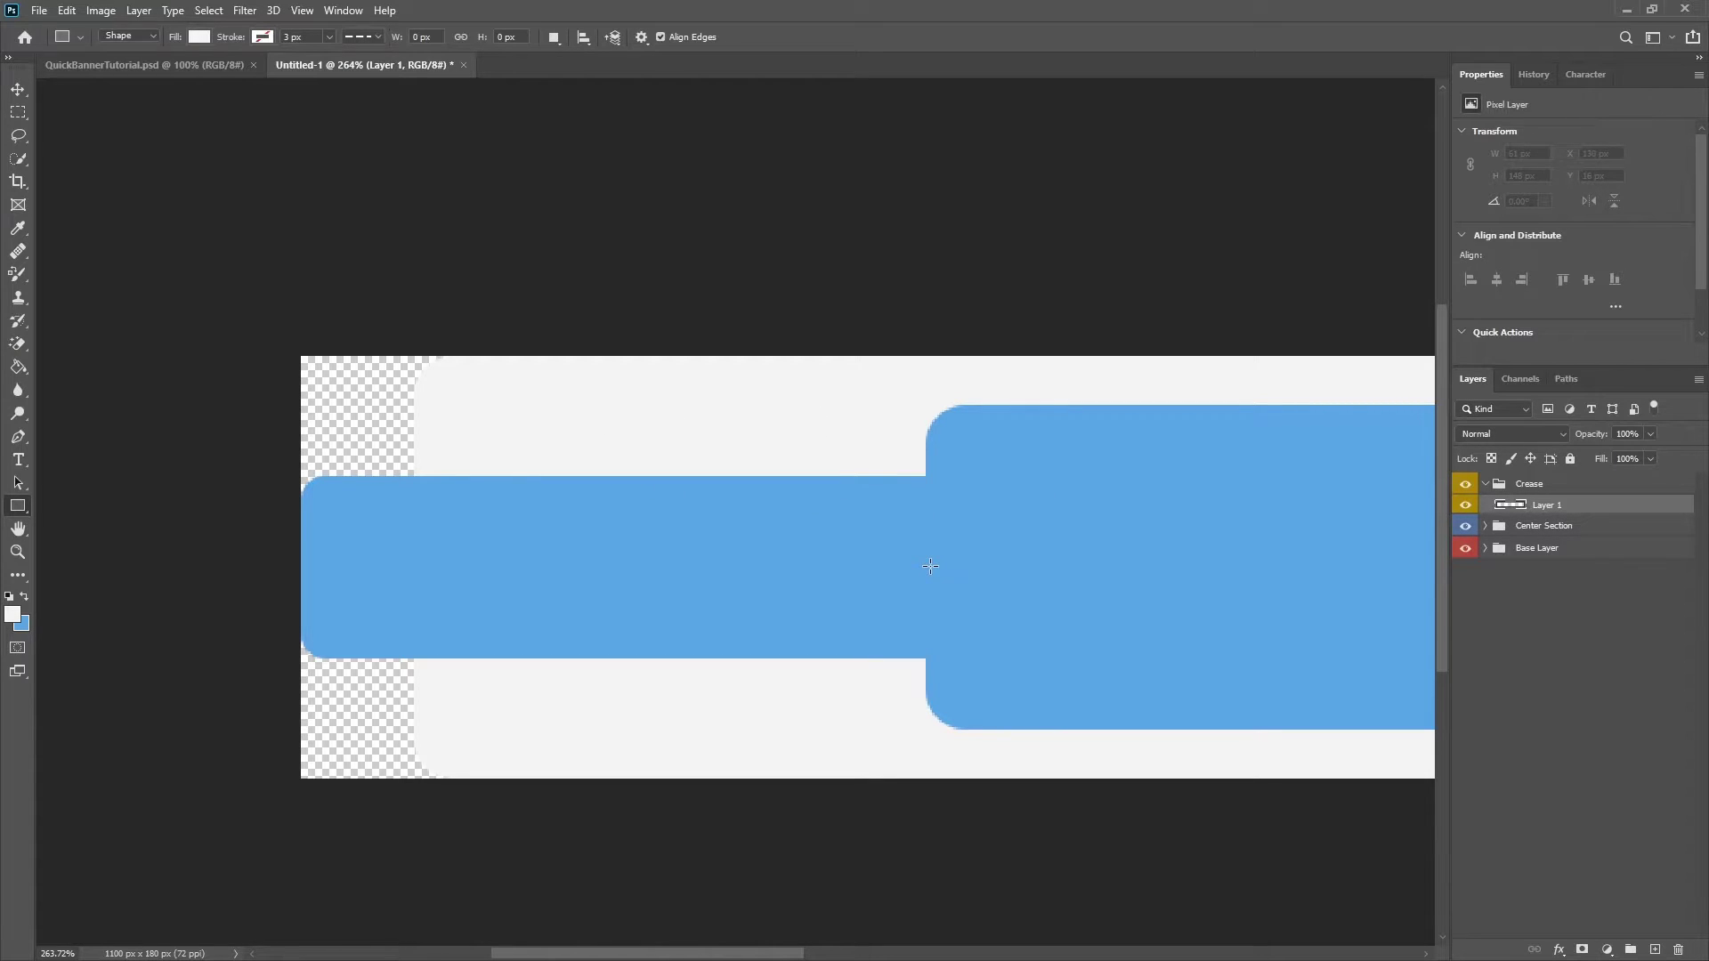
left_click_drag(598, 444, 714, 704)
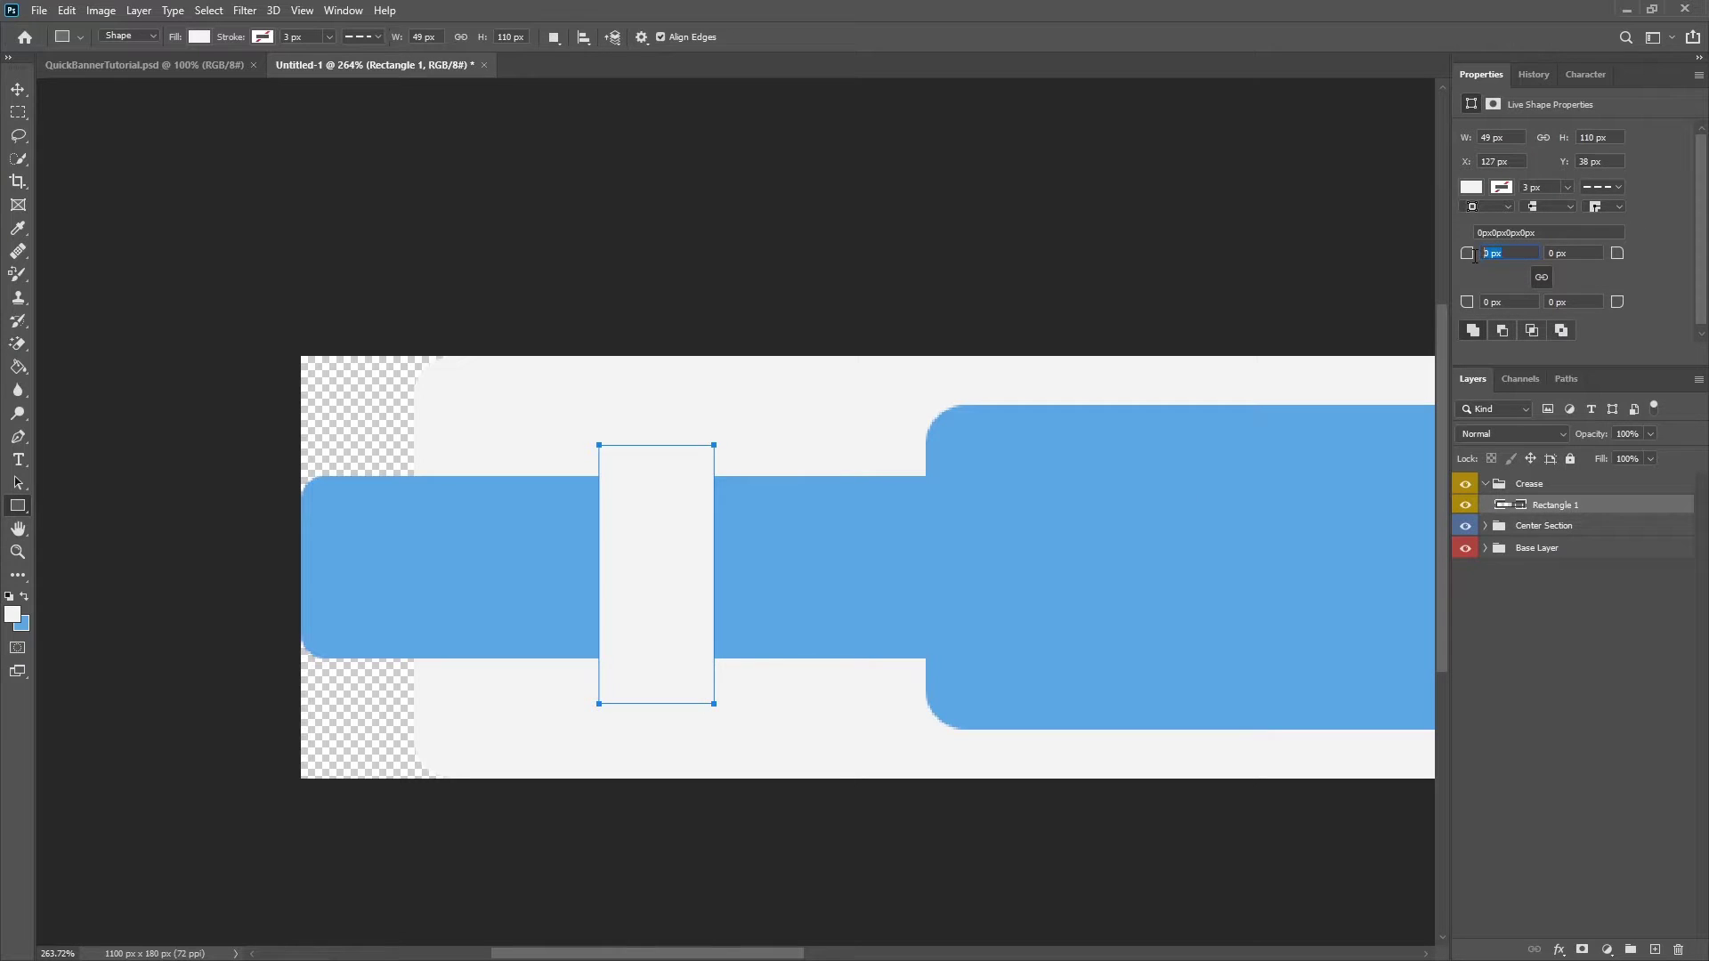
left_click(1478, 138)
type("61")
key("Return")
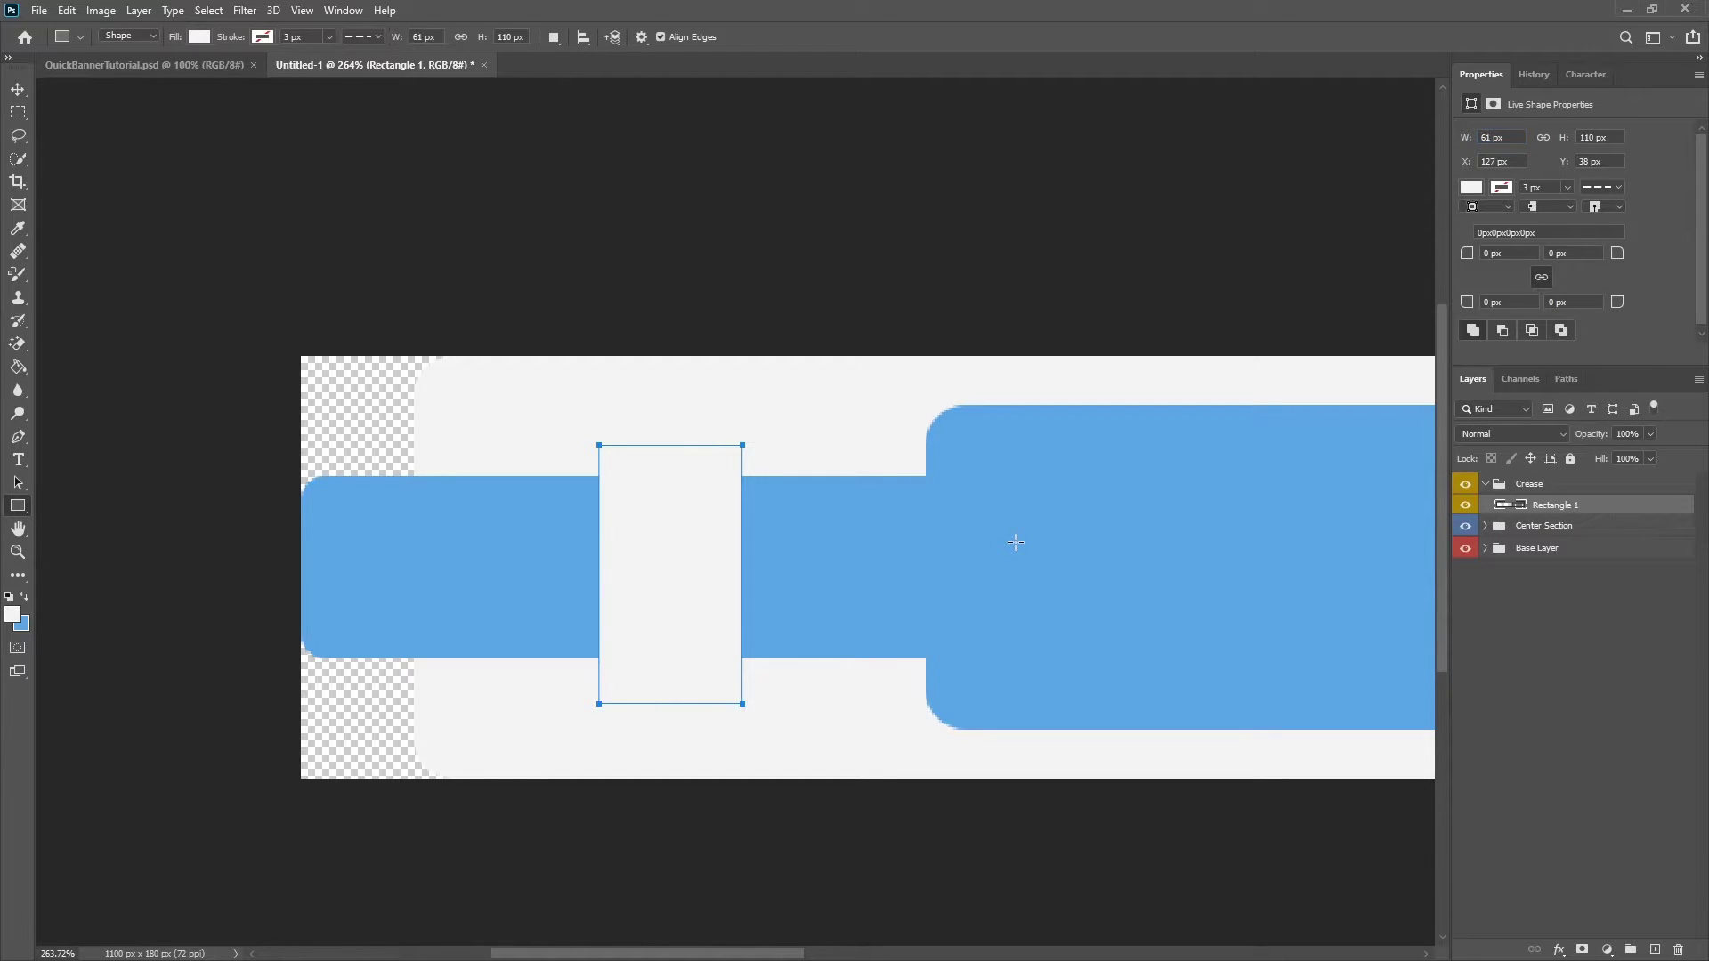
left_click(1610, 139)
type("150")
key("Return")
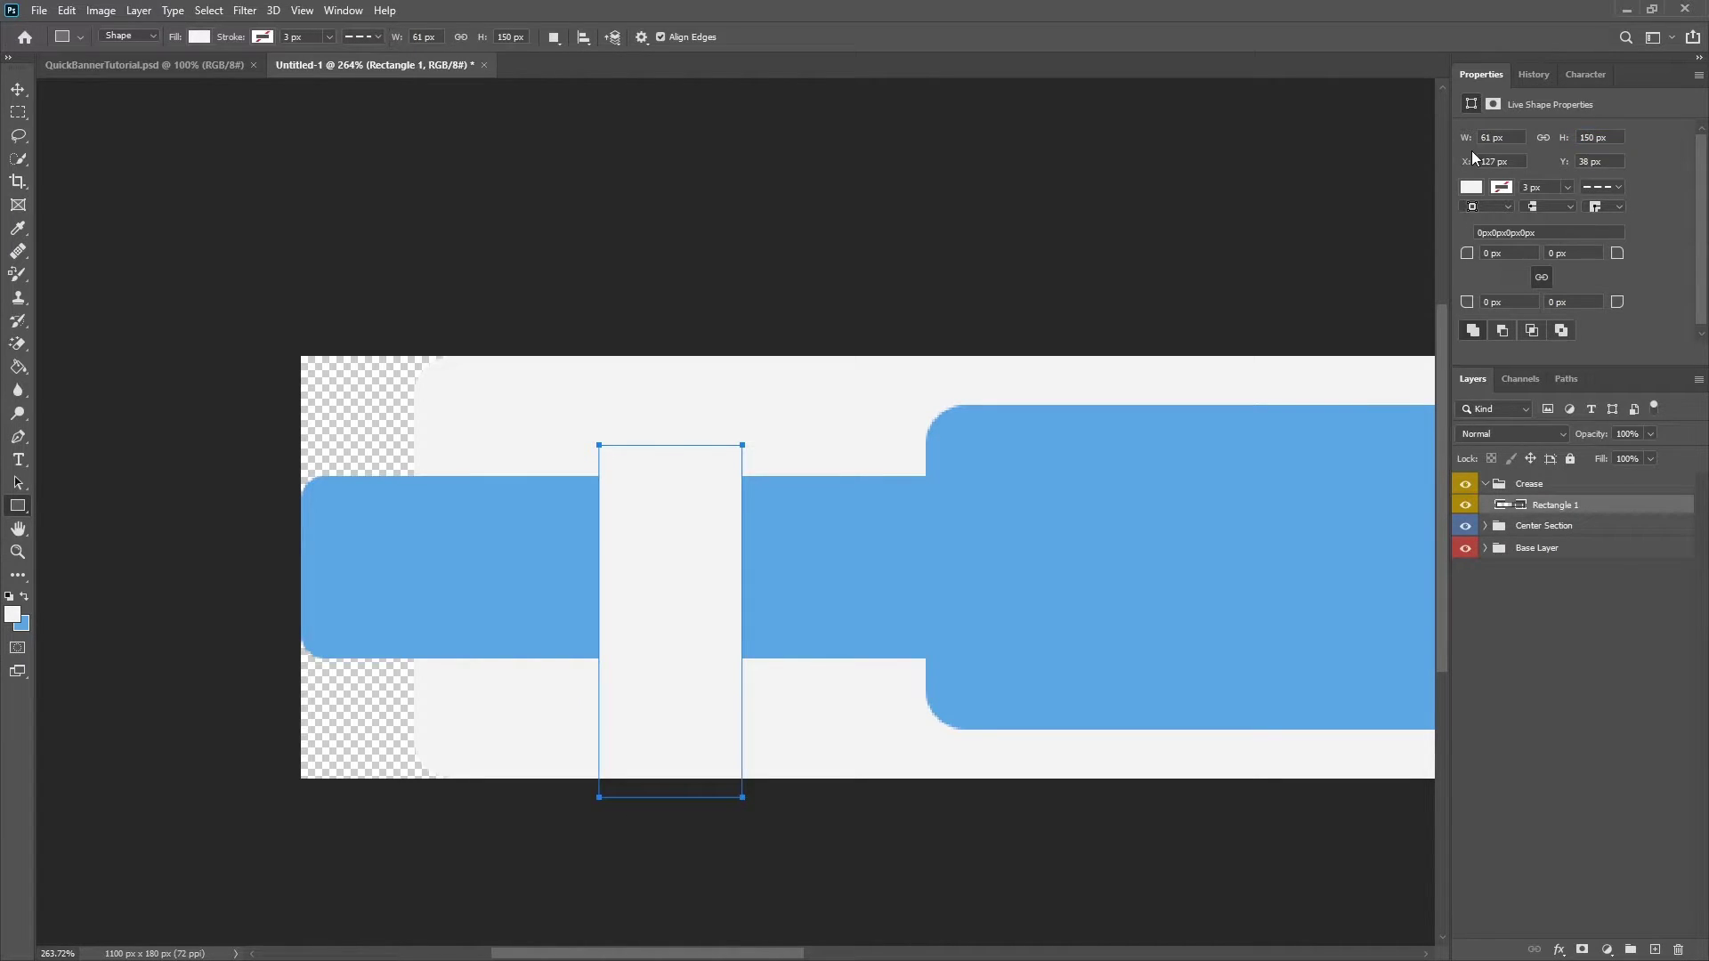
Move the band to span the canvas height, nudge it 3 px right, and name it Fold Base
left_click(18, 89)
left_click_drag(699, 507, 702, 611)
key("Right")
key("Right")
key("Right")
scroll(793, 678, "down", 4)
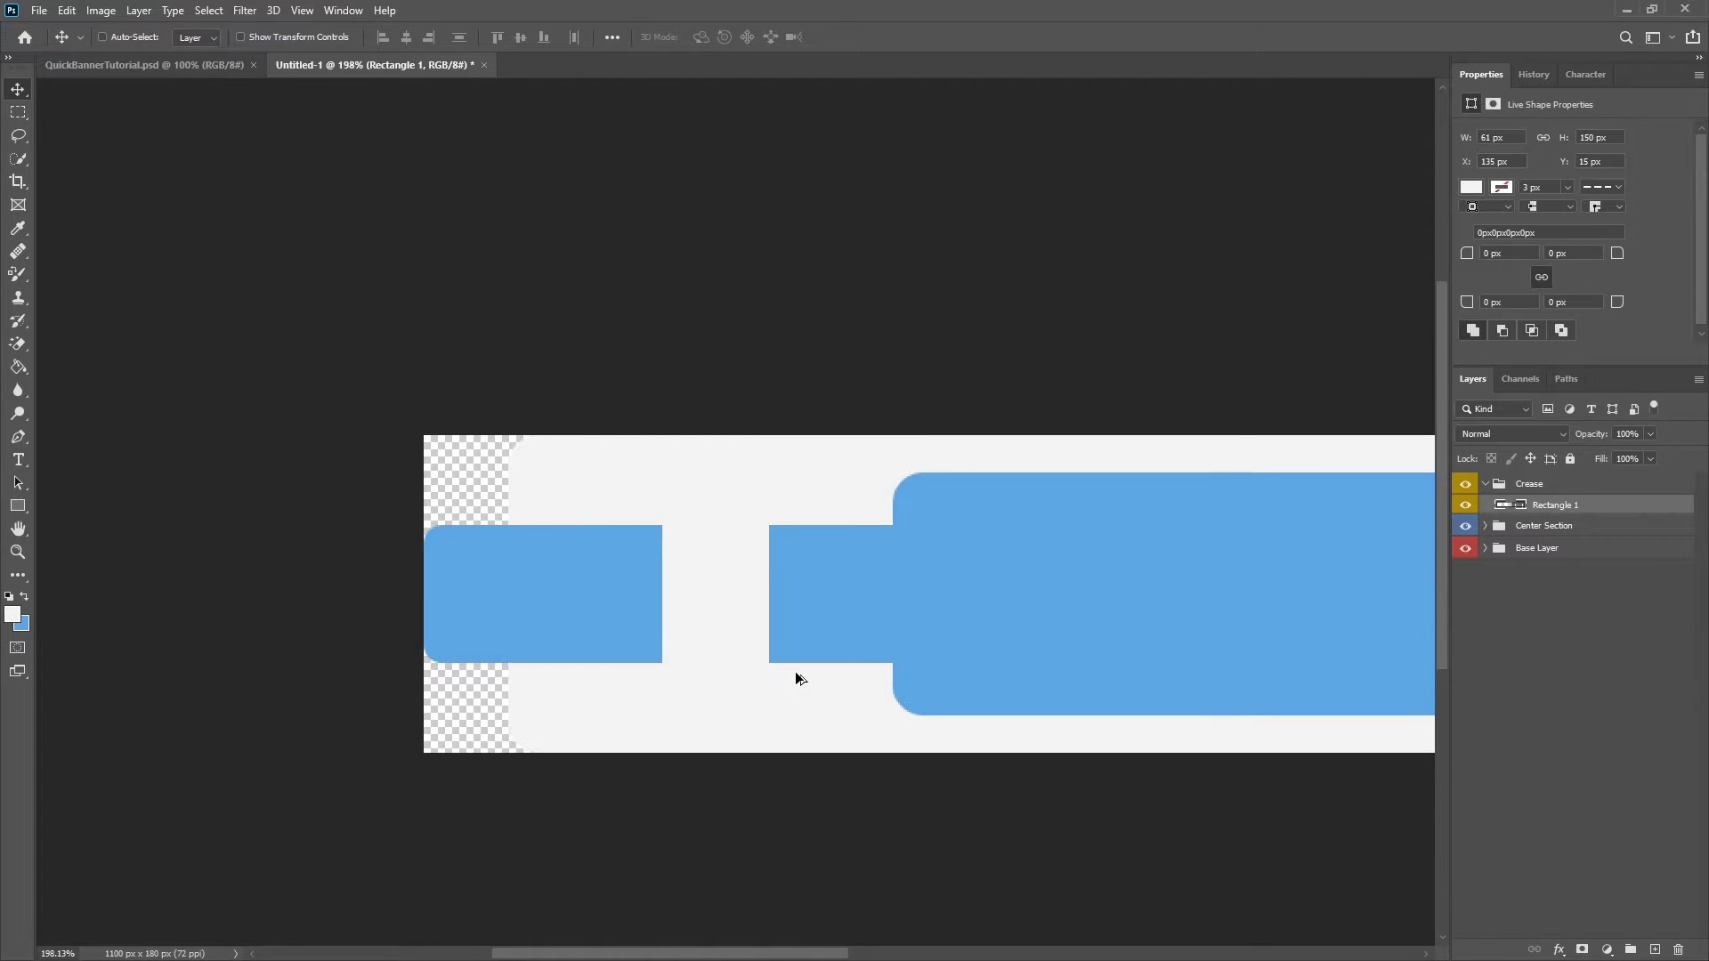
scroll(794, 672, "up", 2)
double_click(1554, 504)
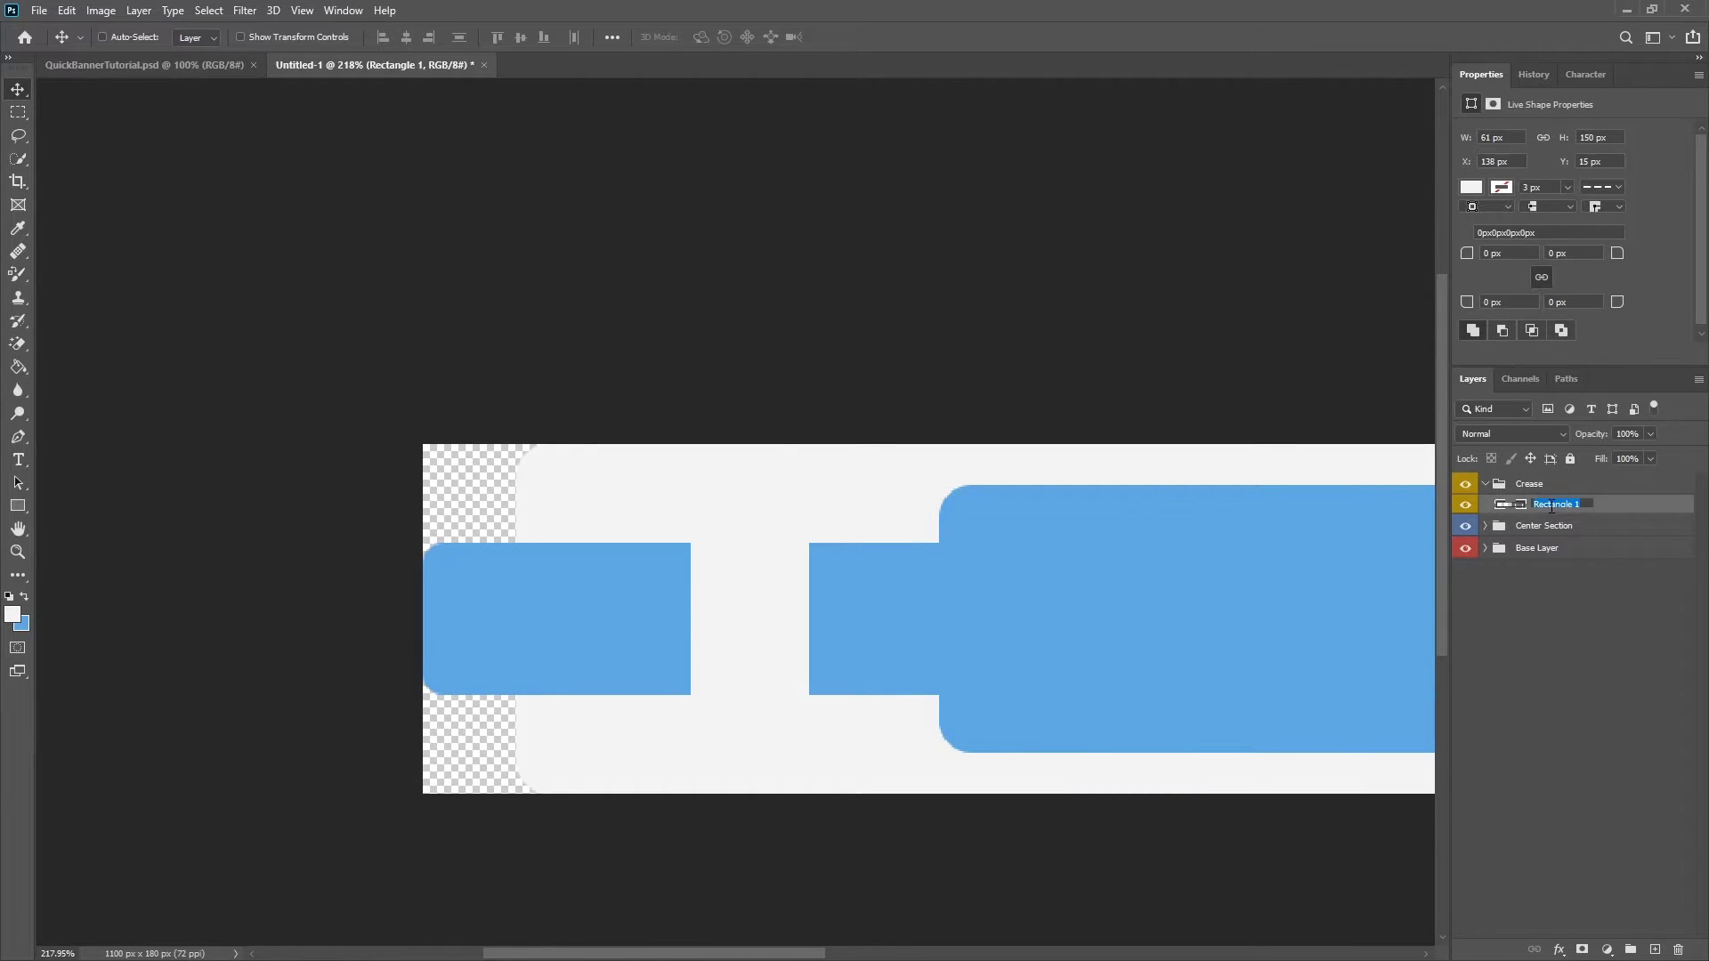
type("Fold Base")
key("Return")
On a new layer, set the rectangle shape to no fill with a blue stroke
left_click(1655, 949)
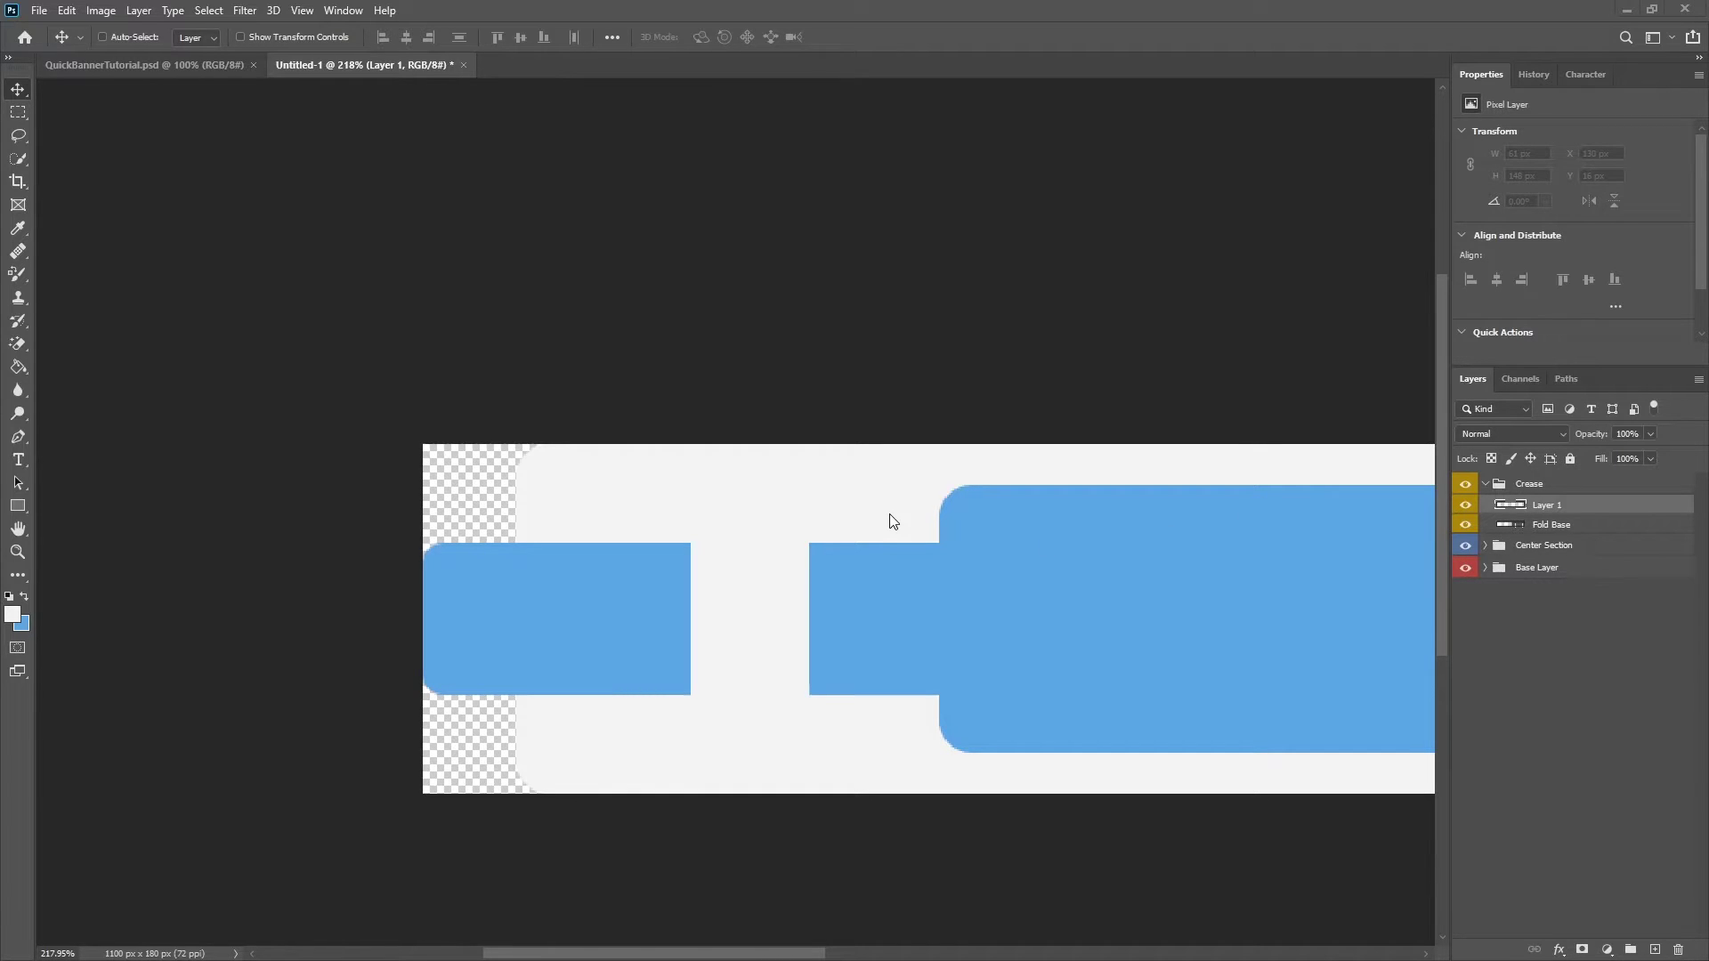
left_click(23, 506)
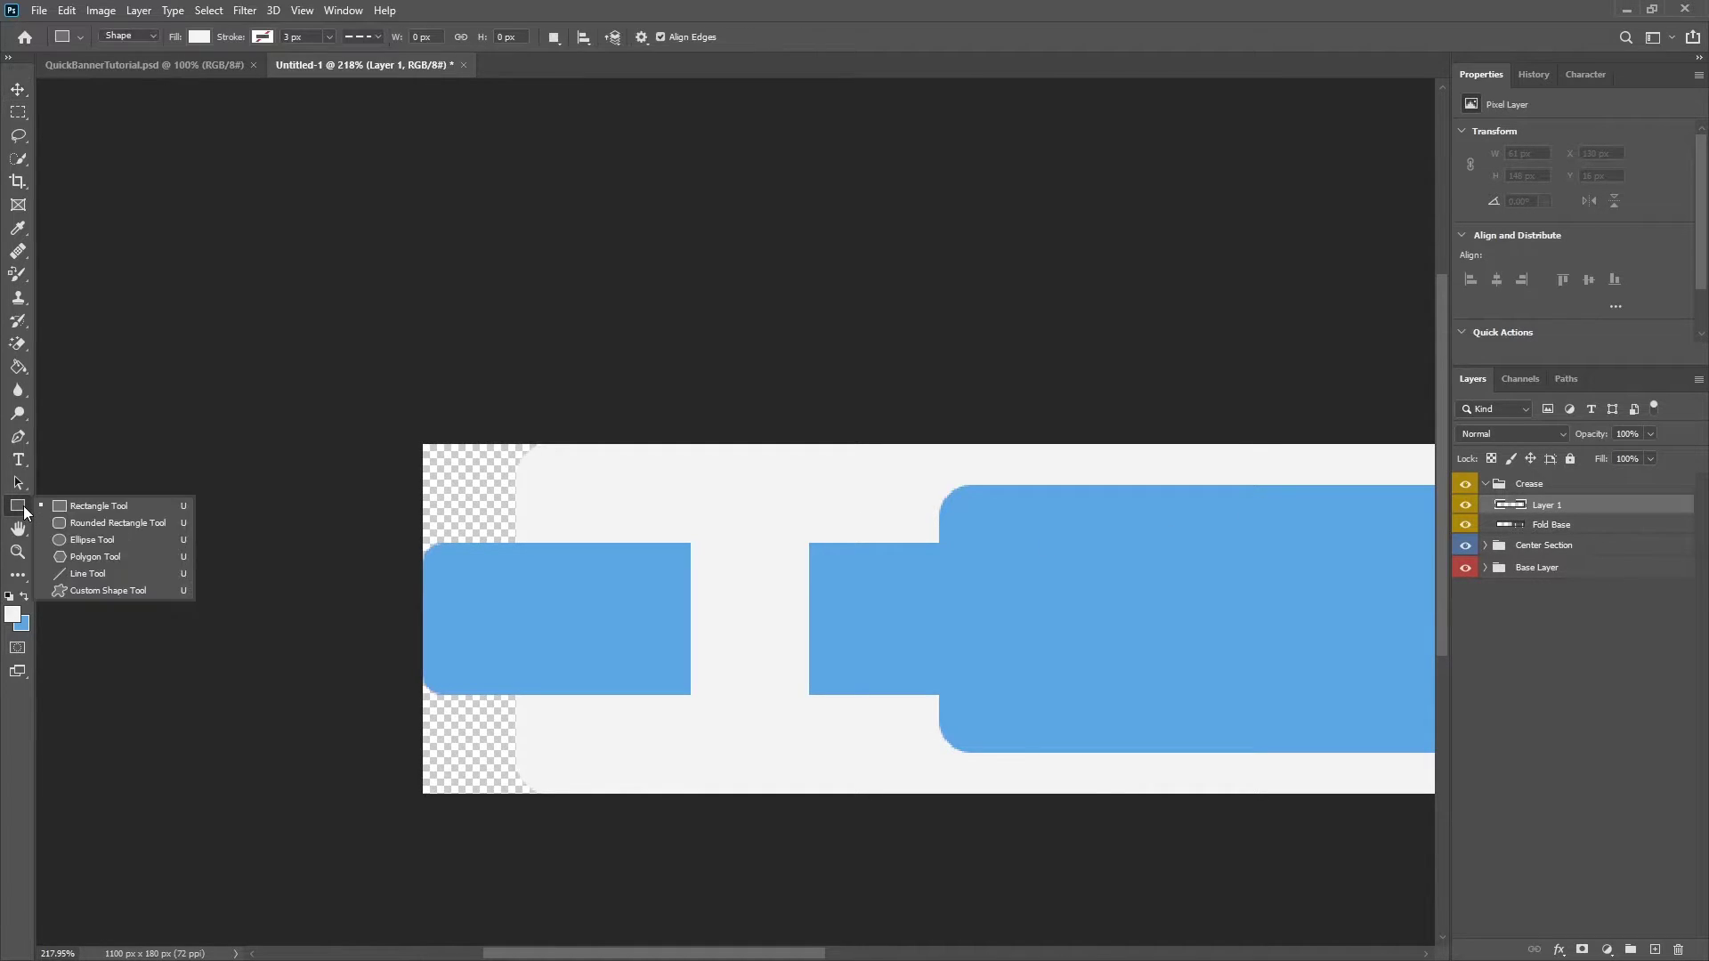
left_click(23, 598)
left_click(258, 36)
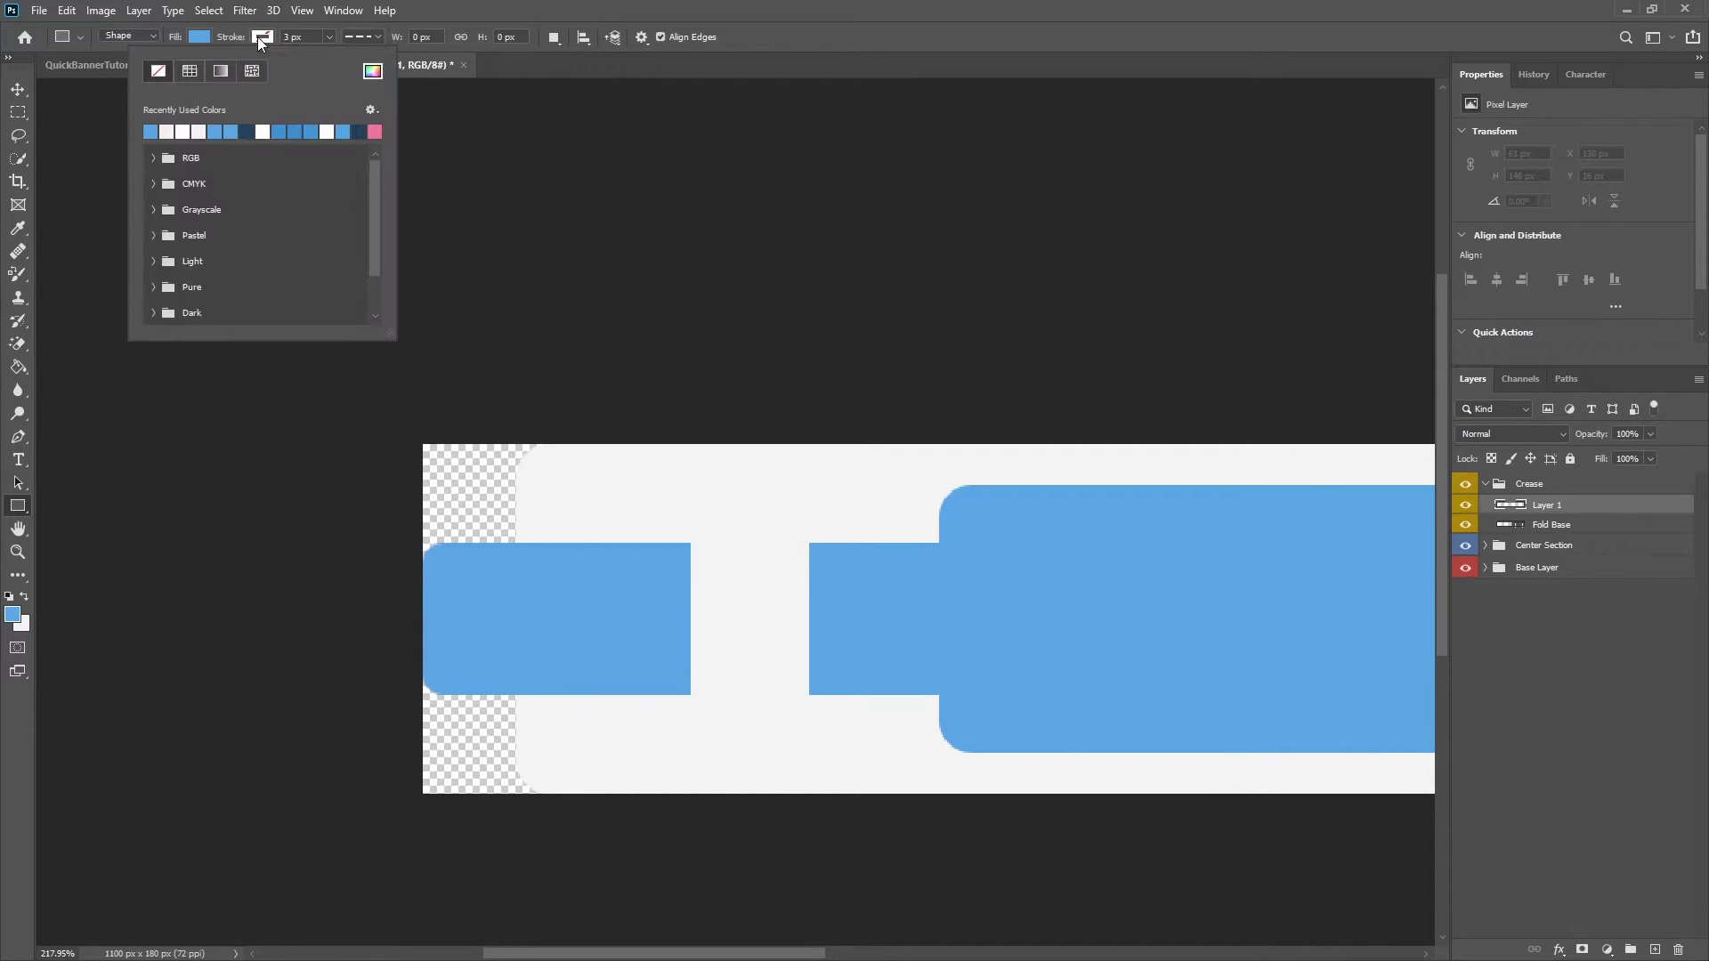
left_click(152, 131)
left_click(192, 41)
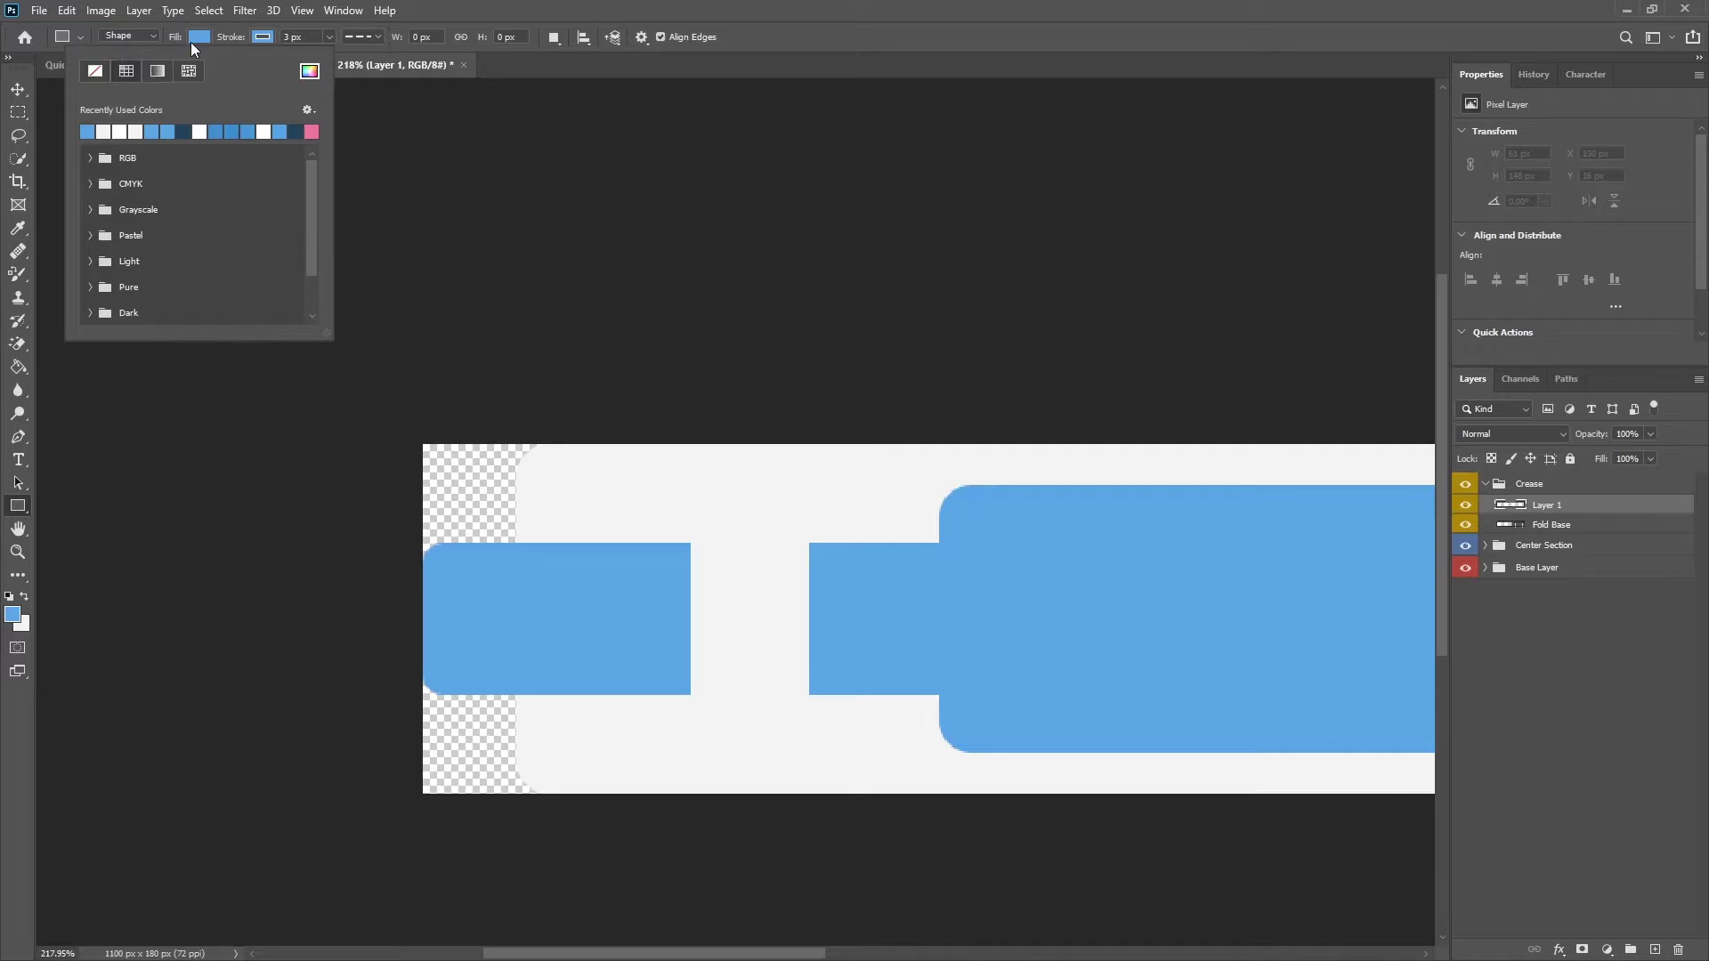
left_click(98, 68)
Use a 1 px stroke width and draw a tall narrow rectangle across the crease gap
left_click(307, 35)
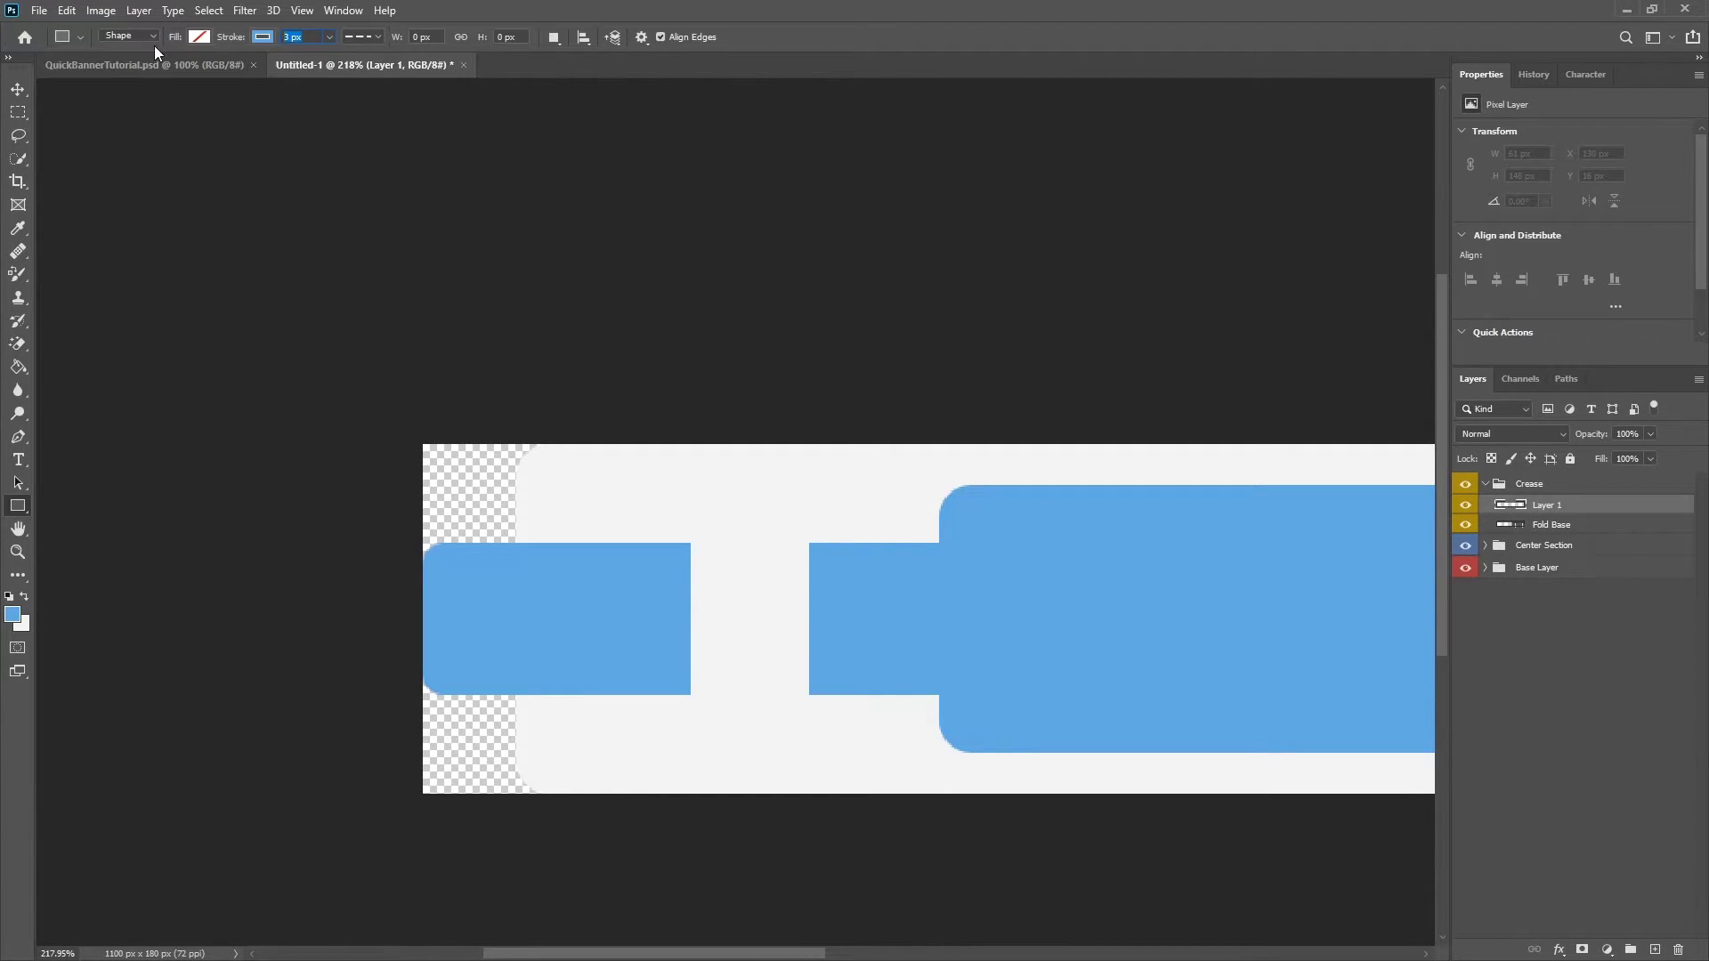
type("1")
key("Return")
scroll(771, 751, "up", 3)
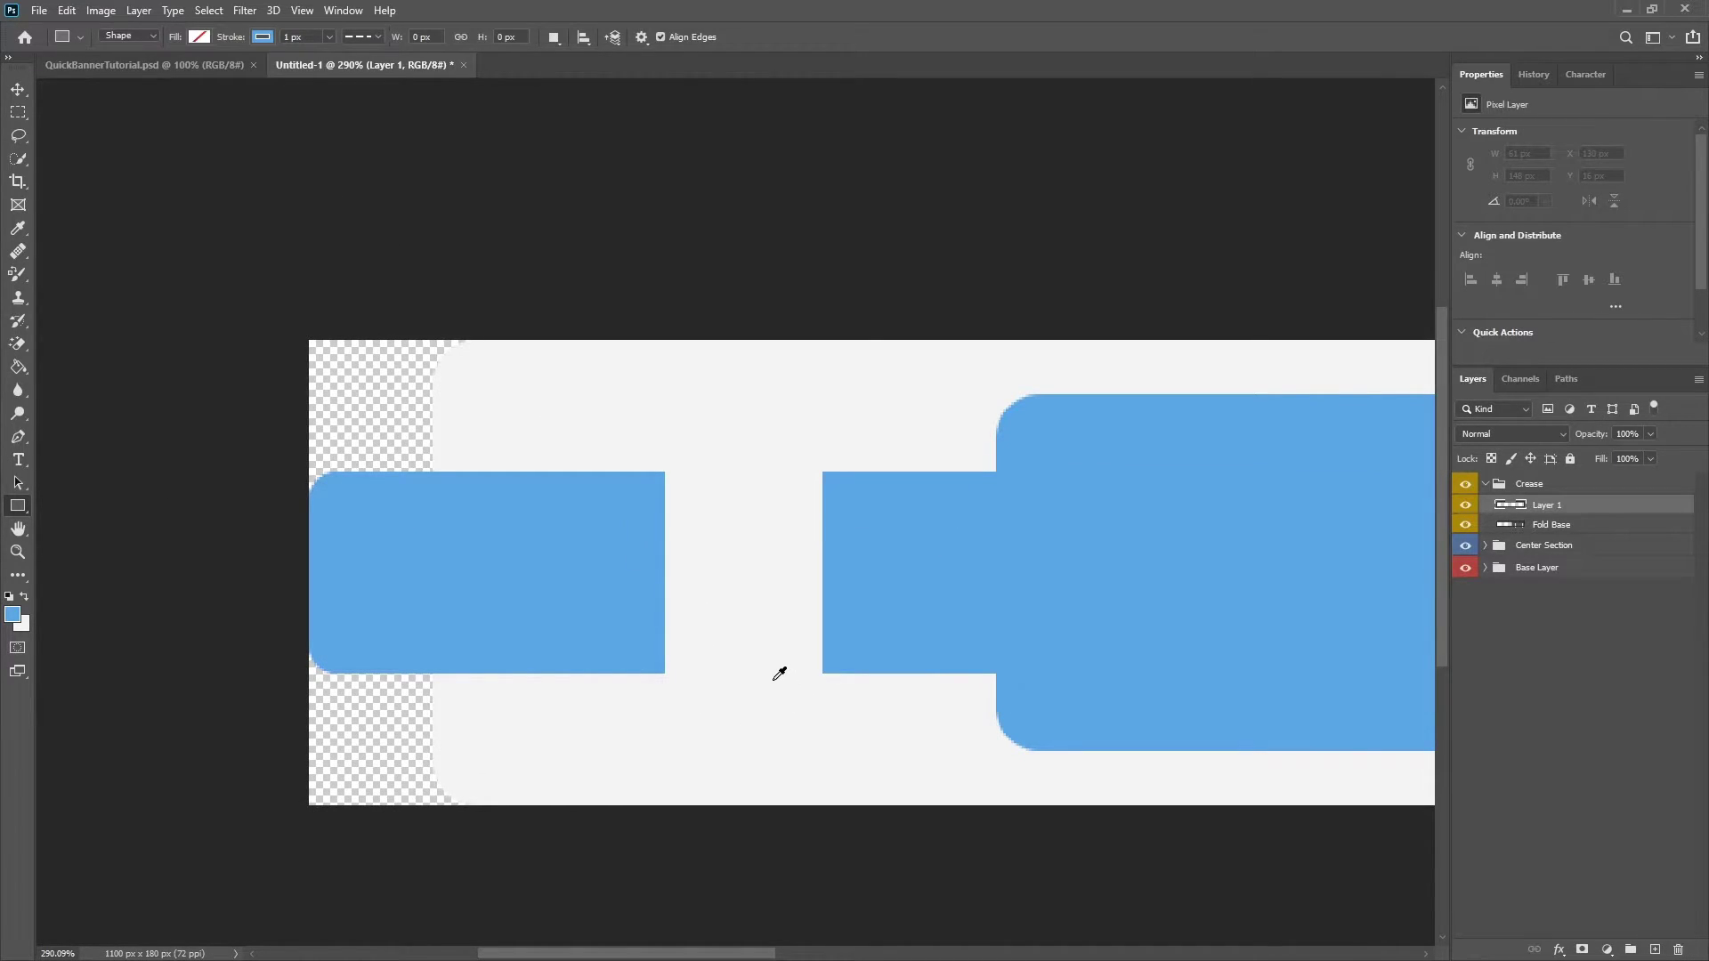
left_click_drag(598, 364, 687, 805)
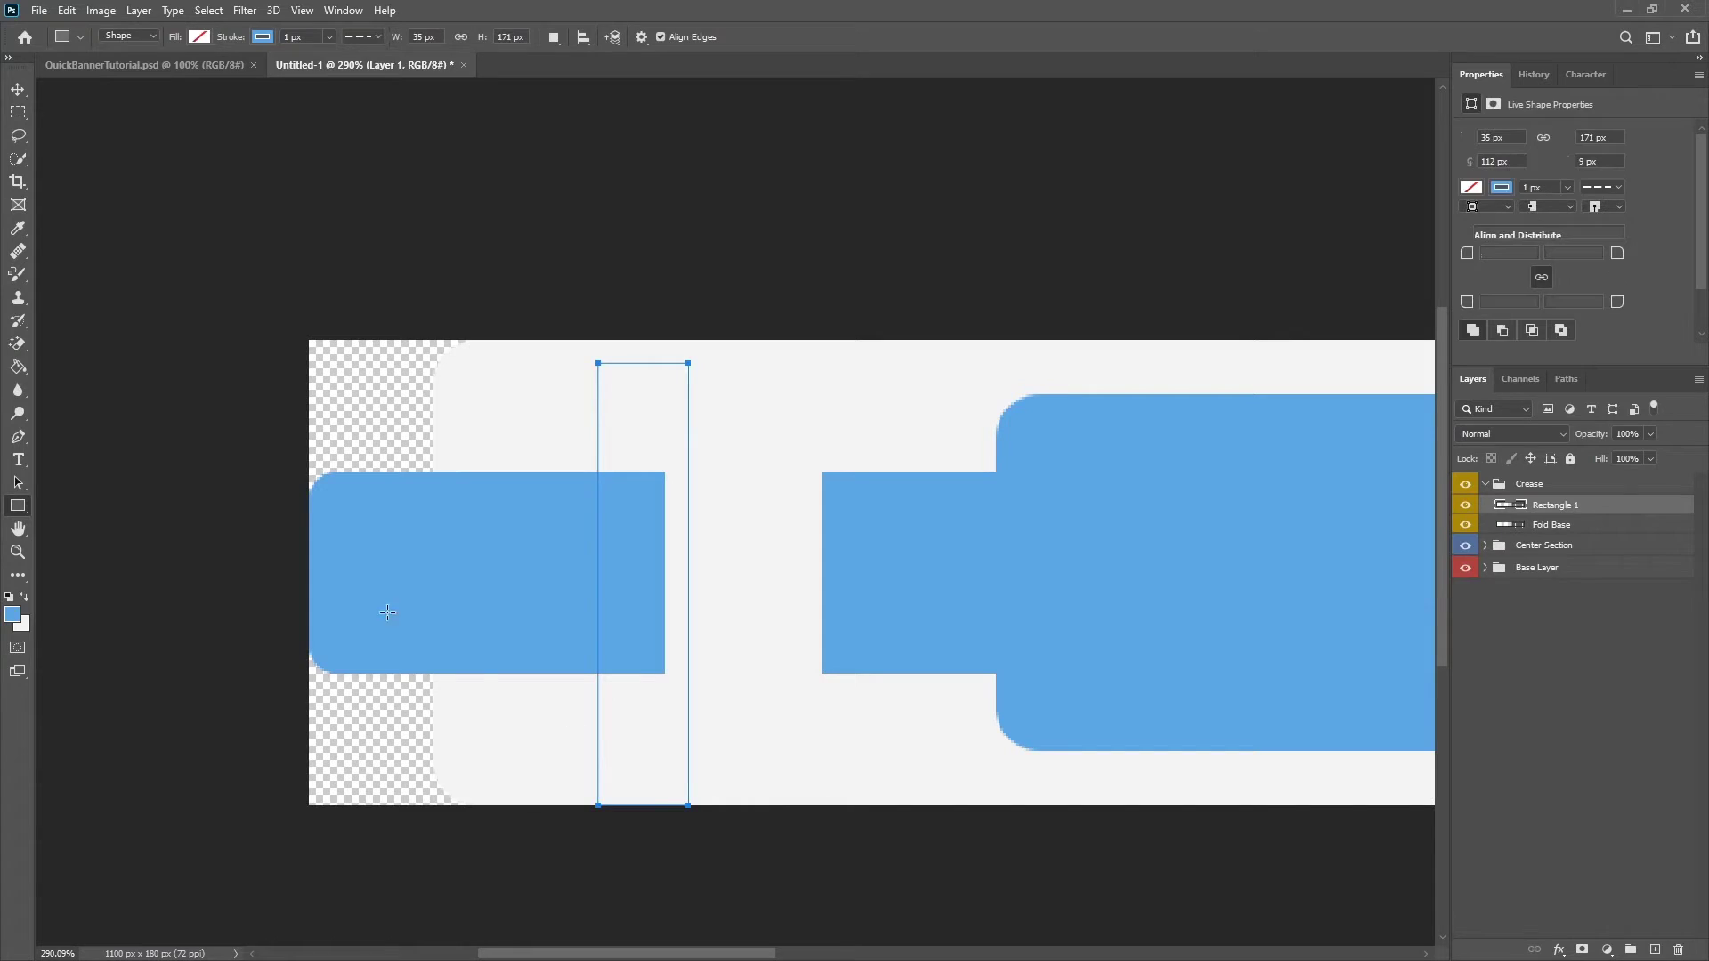
Shift the dashed rectangle right and up to the top edge of the canvas
left_click(23, 95)
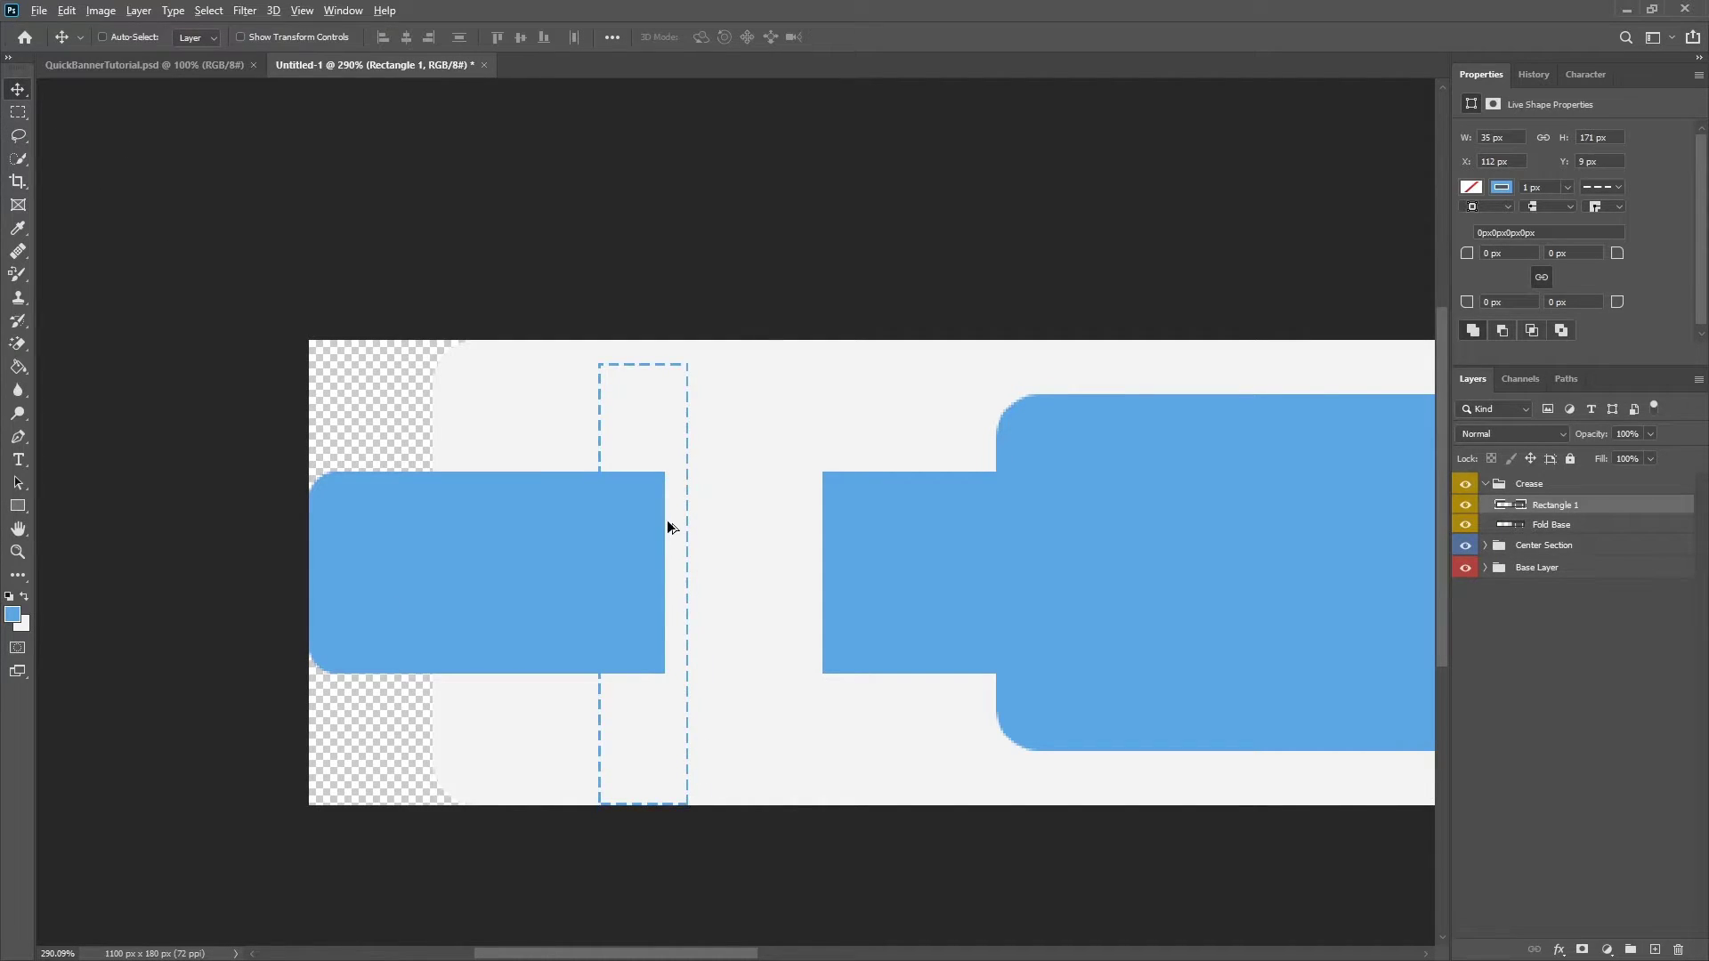
scroll(672, 528, "up", 2)
left_click_drag(668, 584, 764, 581)
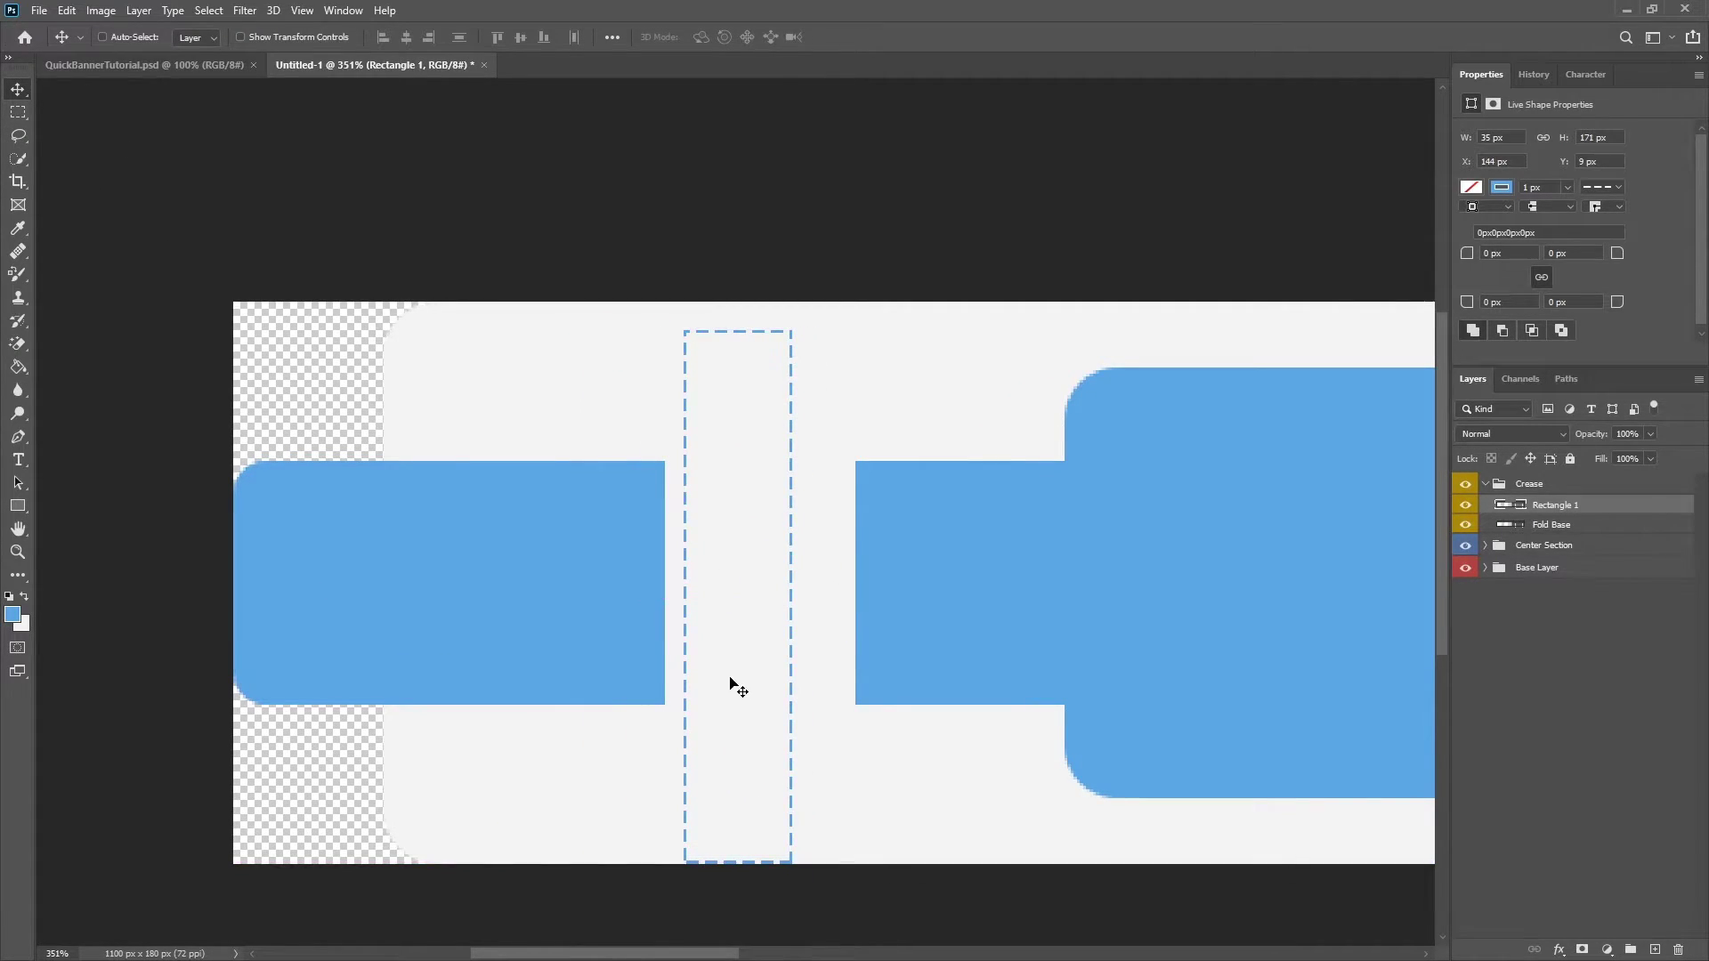
mouse_move(732, 682)
left_mouse_down()
mouse_move(716, 677)
mouse_move(709, 702)
mouse_move(712, 673)
left_mouse_up()
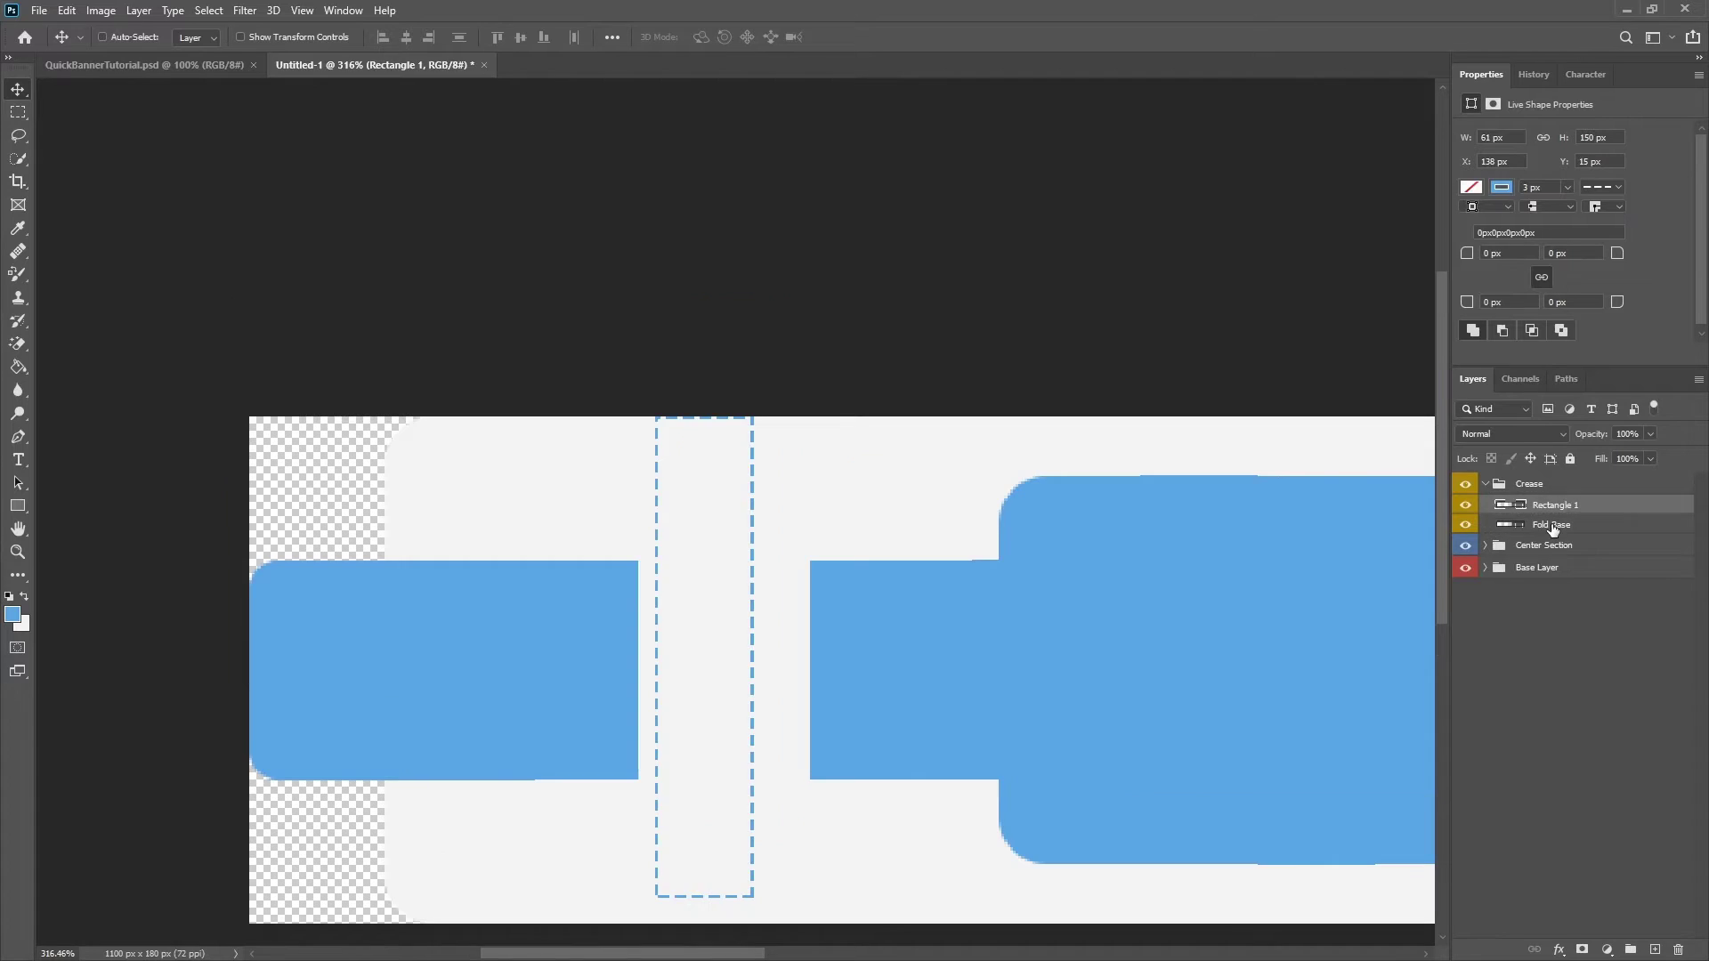
Add a drop shadow to the Fold Base layer through its Blending Options
right_click(1552, 525)
left_click(1353, 231)
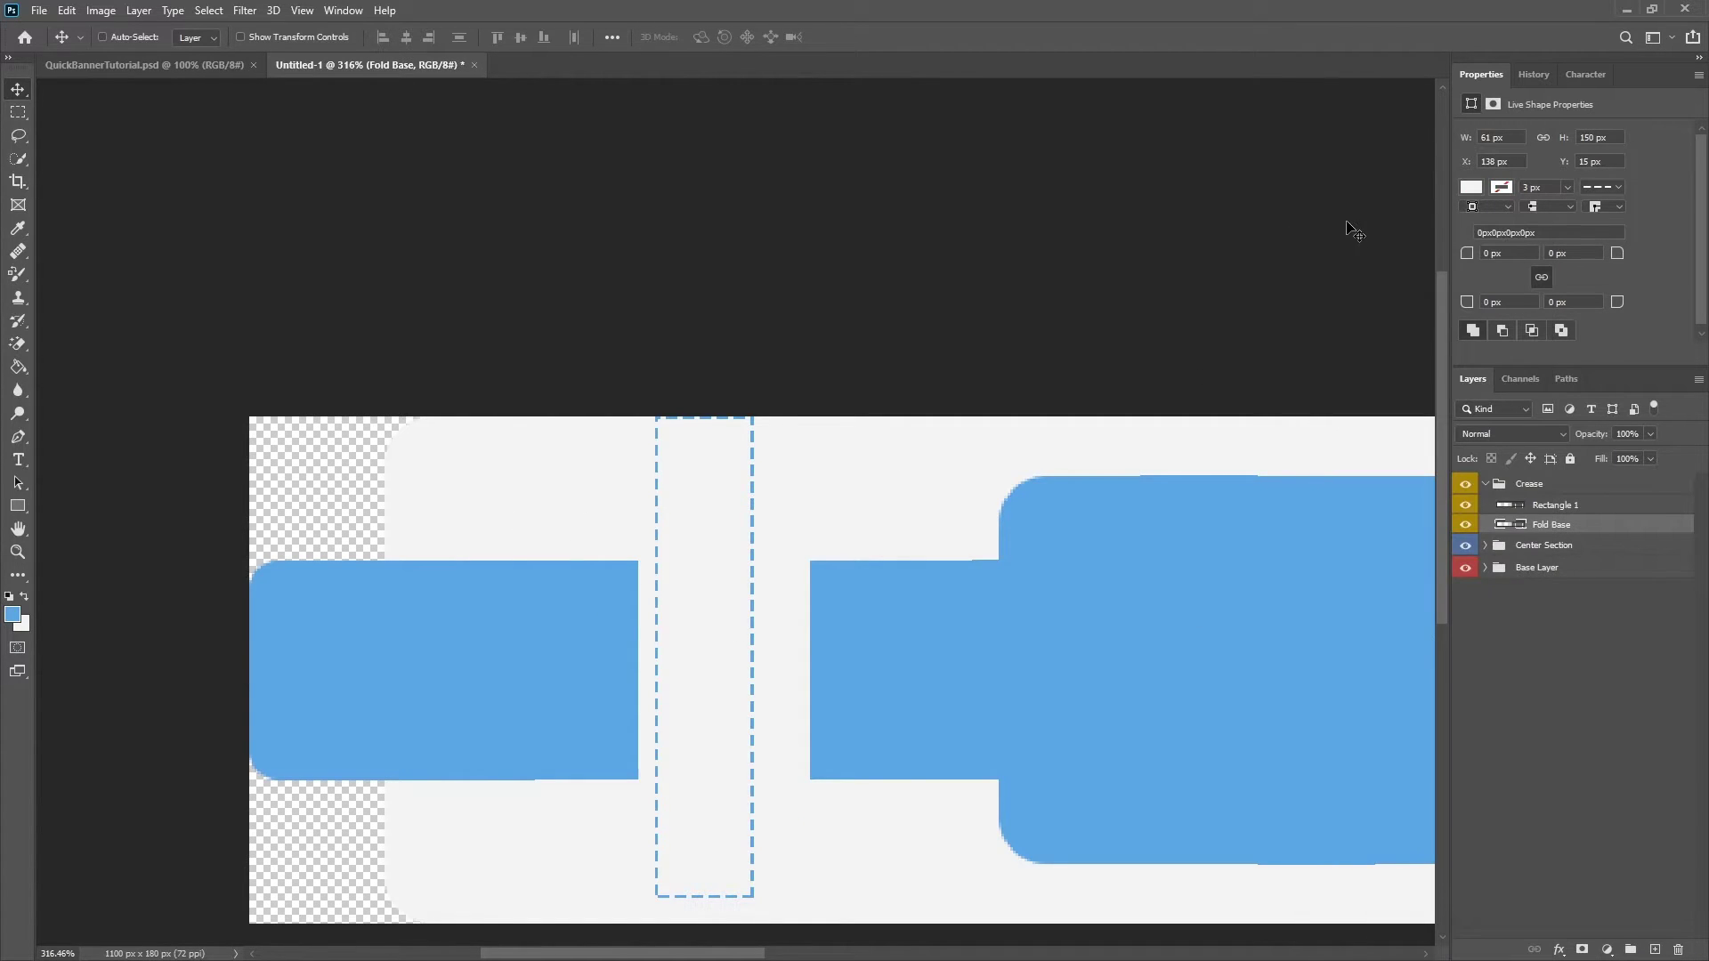
right_click(1532, 531)
left_click(1393, 230)
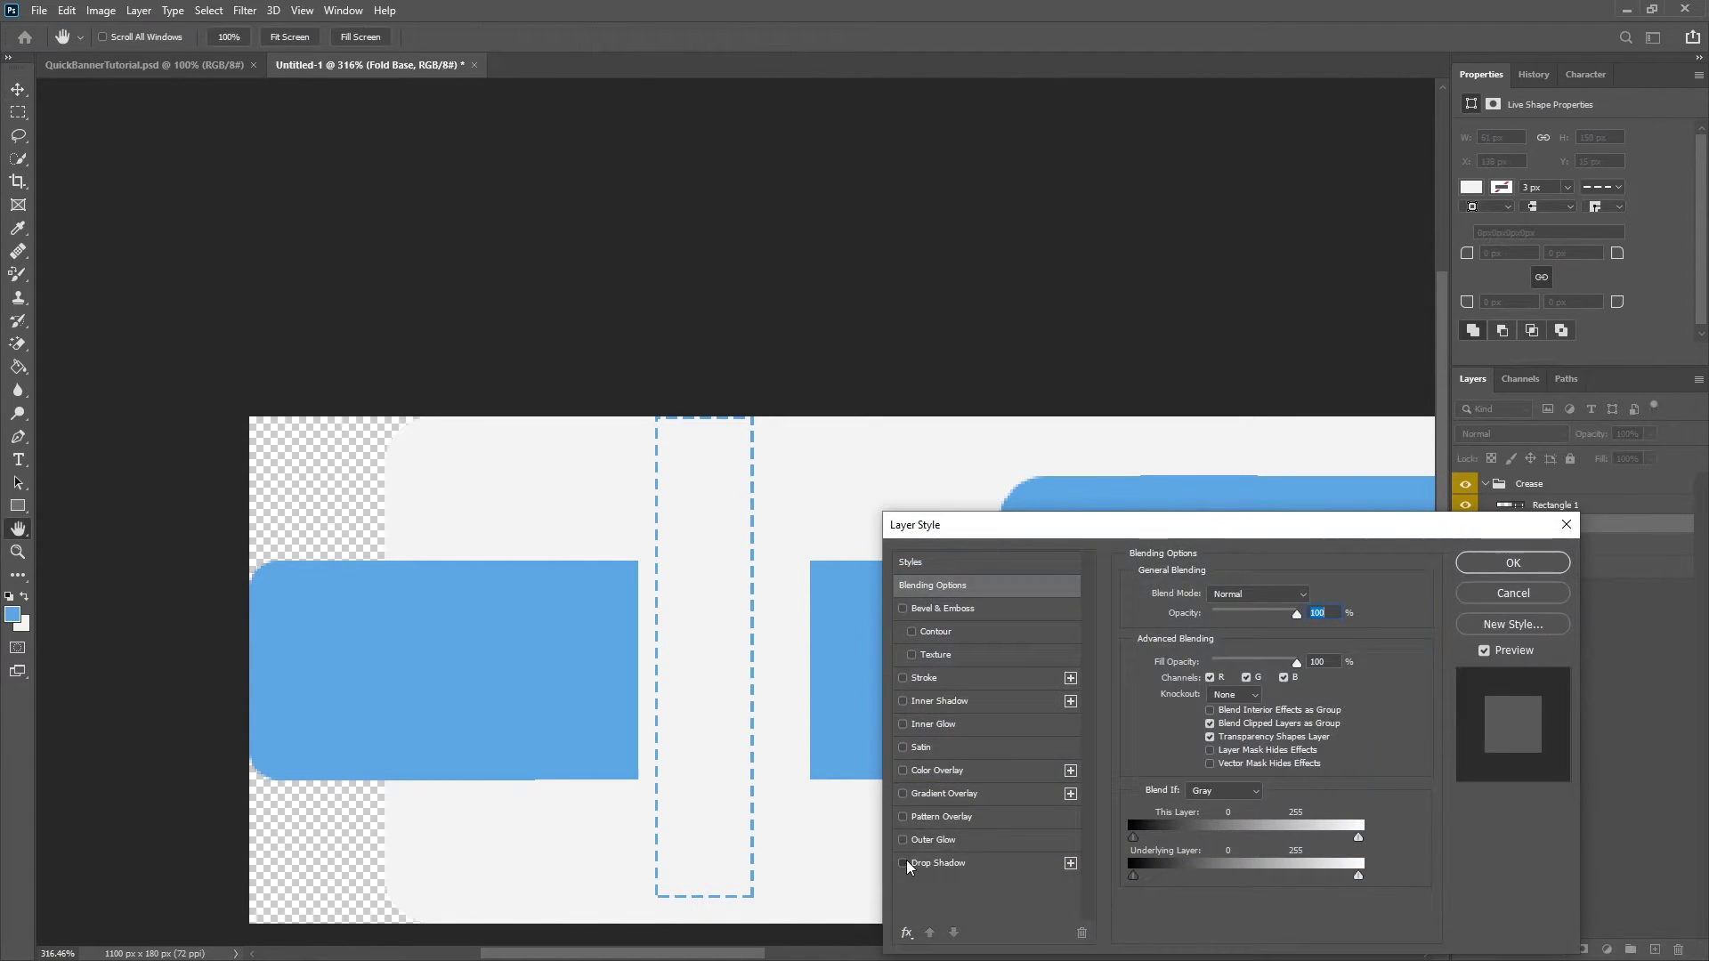
left_click(903, 862)
left_click(1482, 559)
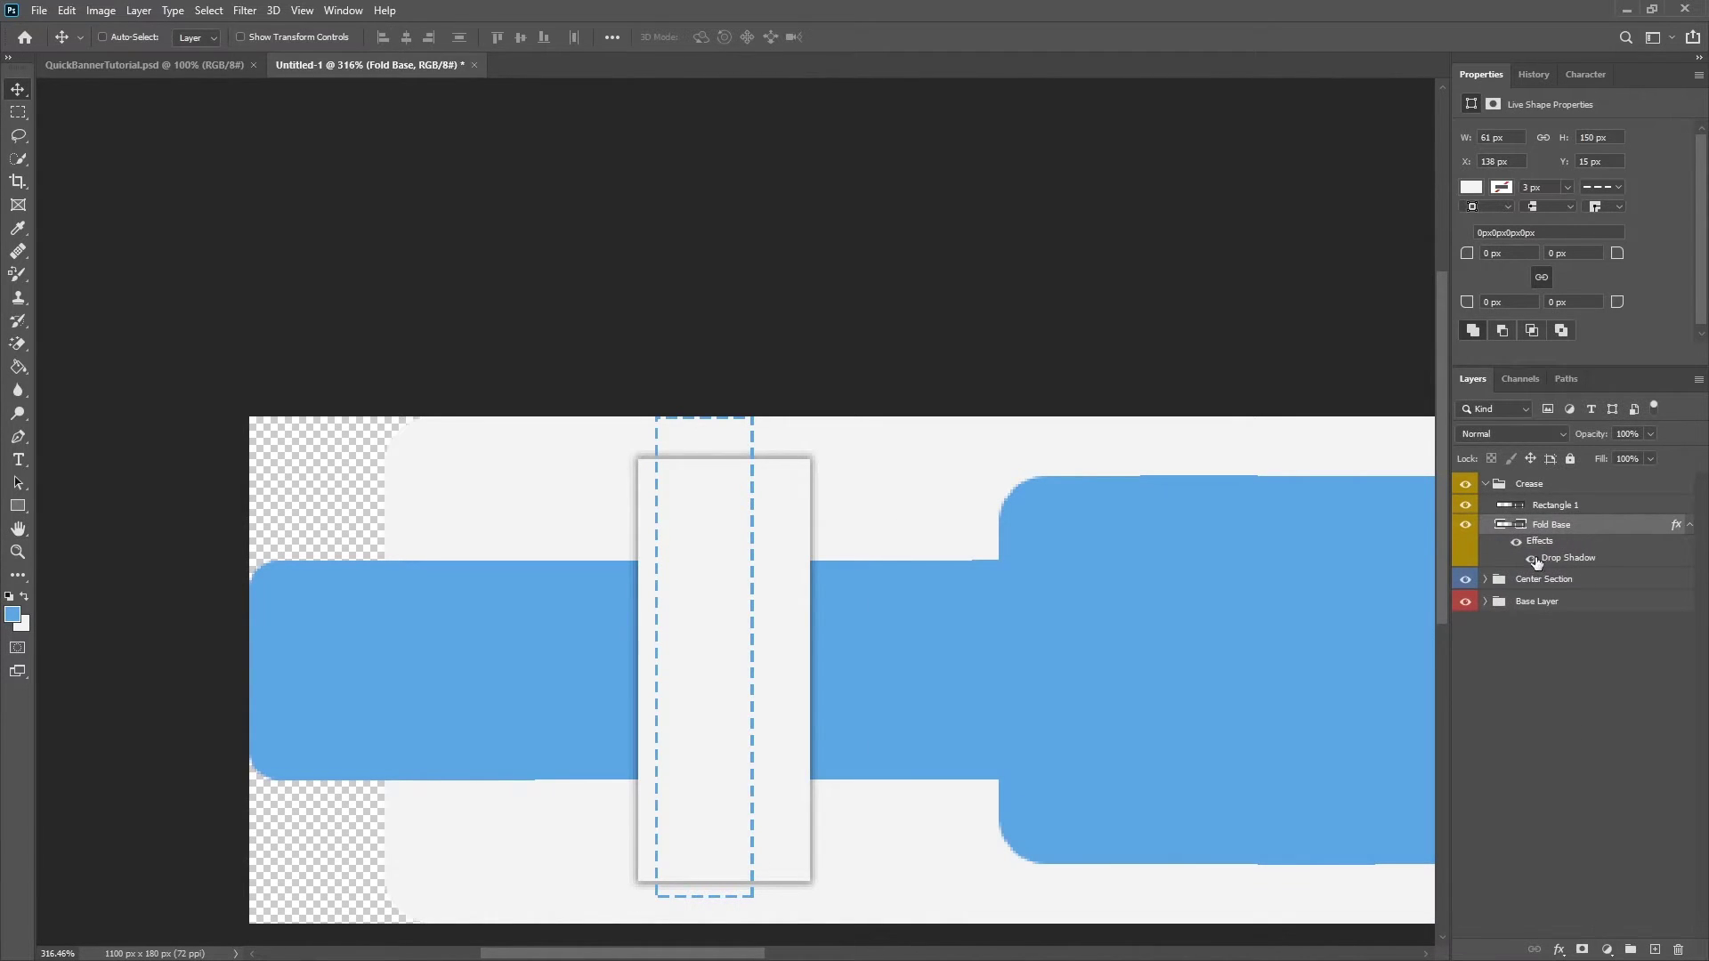
Nudge Rectangle 1 slightly left so it sits at X 142 px, Y 0 px
left_click(1556, 505)
key("v")
scroll(736, 782, "up", 3)
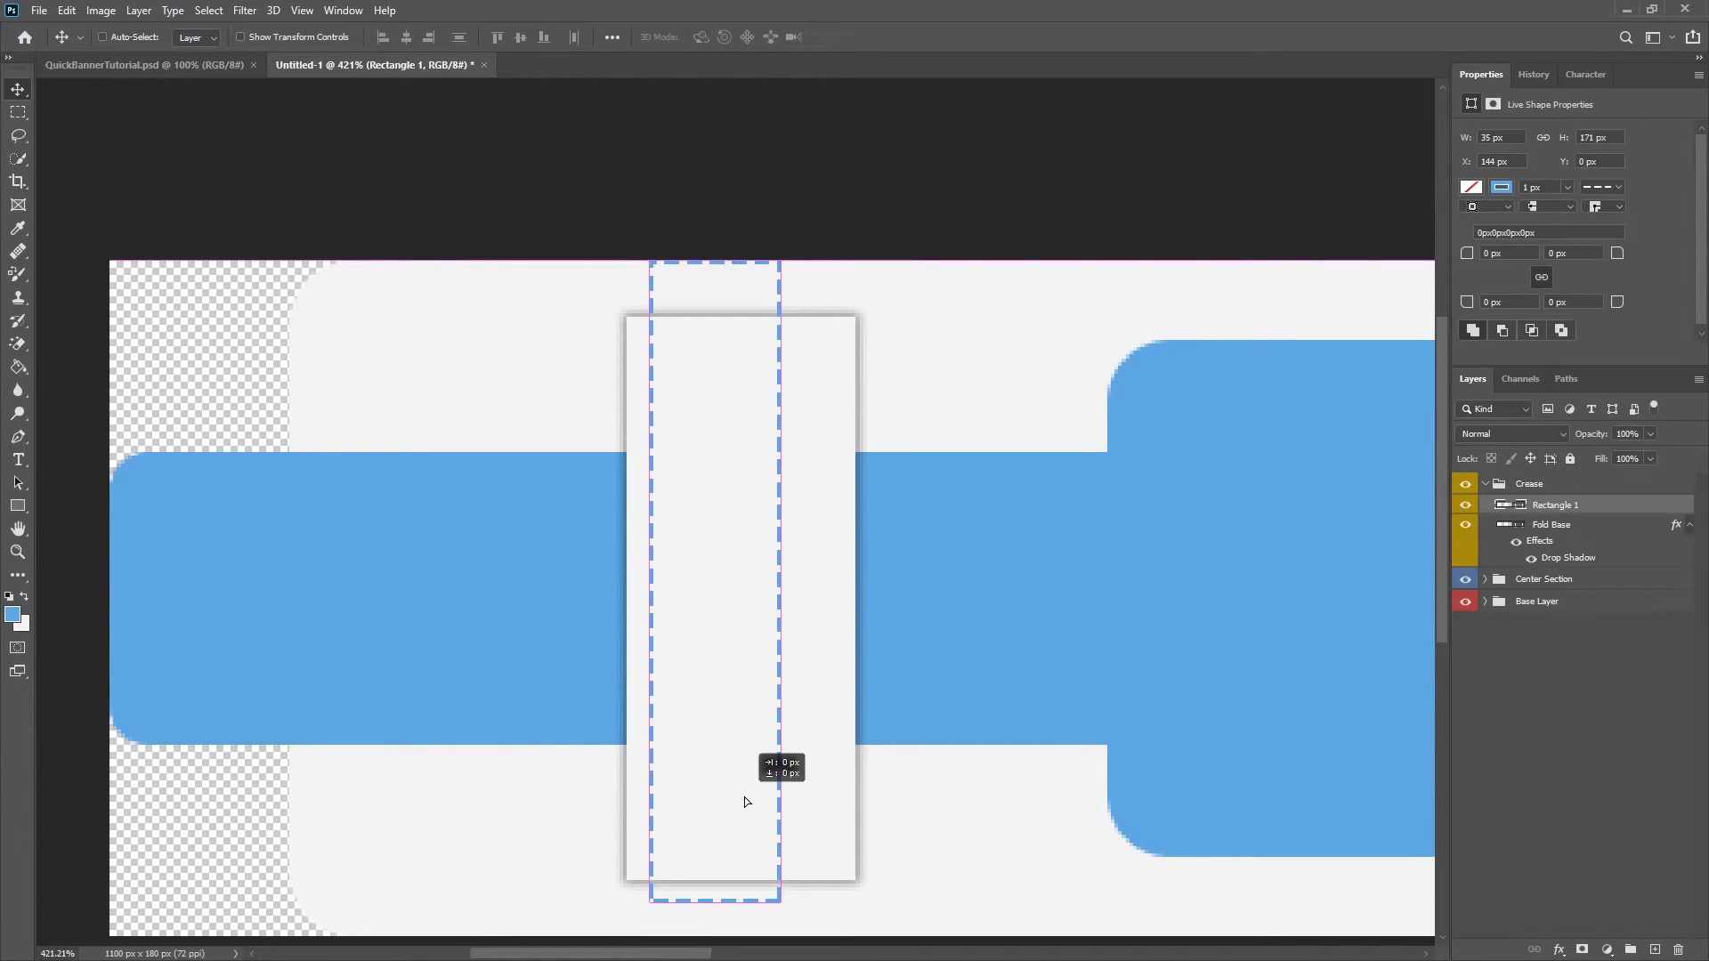
scroll(649, 264, "up", 6)
scroll(650, 368, "up", 2)
left_click_drag(675, 563, 621, 557)
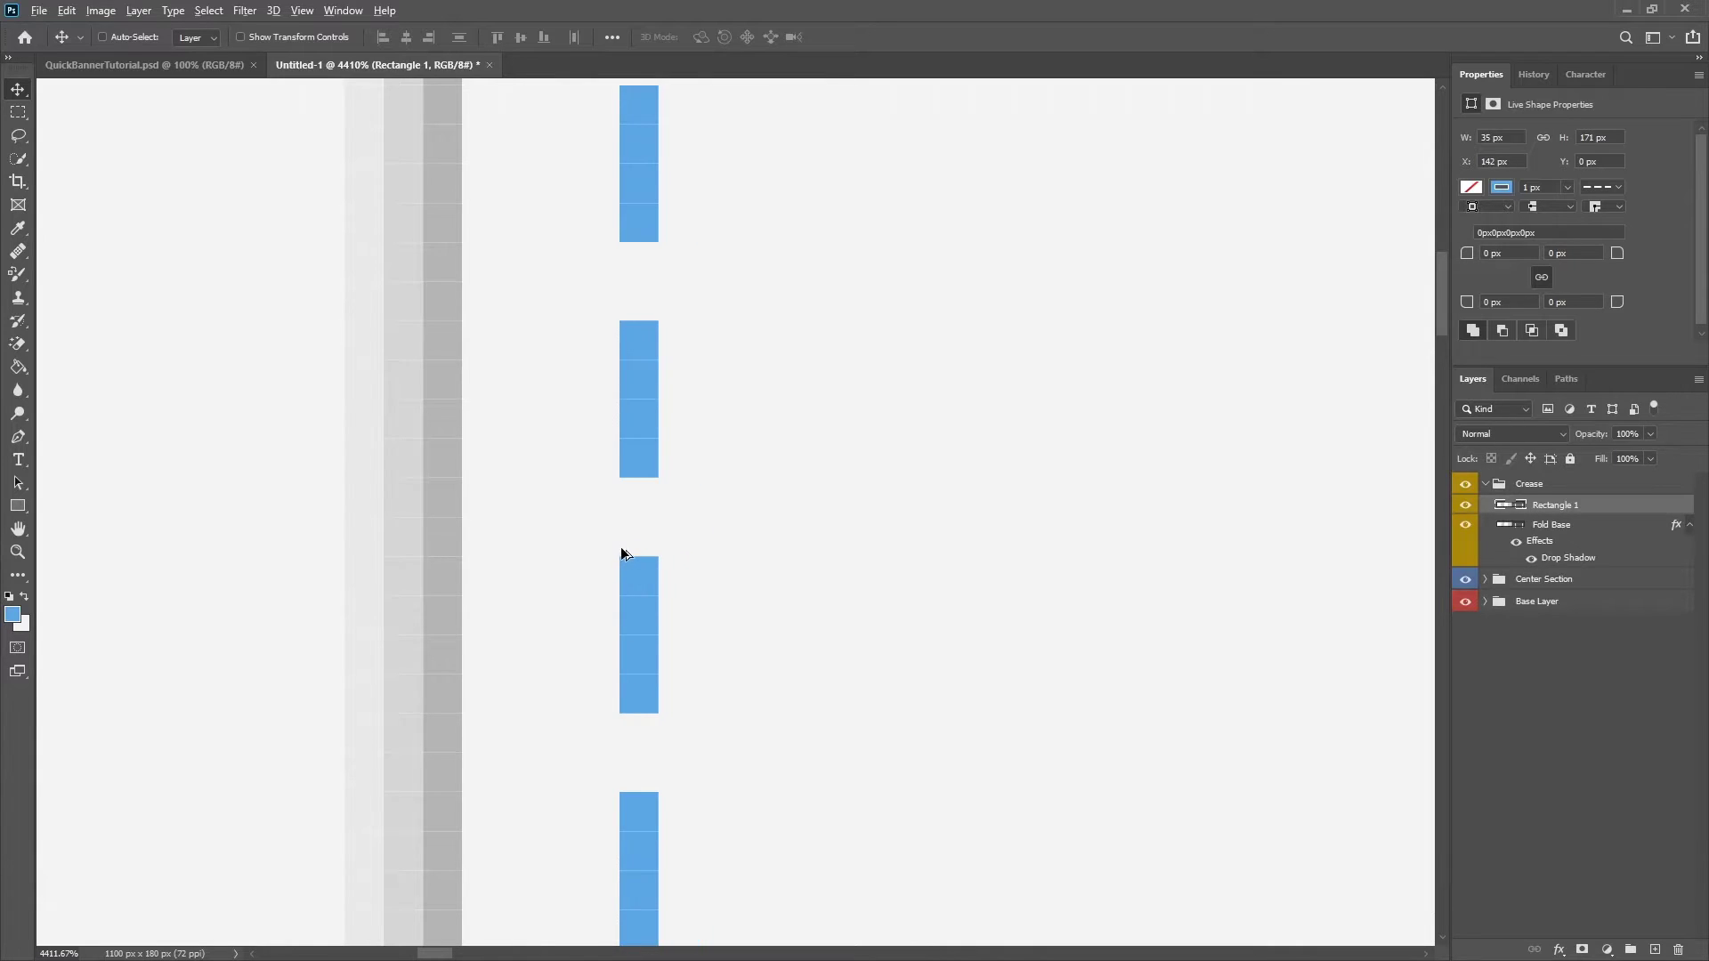
scroll(621, 557, "down", 8)
scroll(564, 484, "up", 2)
Rasterize Rectangle 1 and delete its top row of dashes
left_click(17, 114)
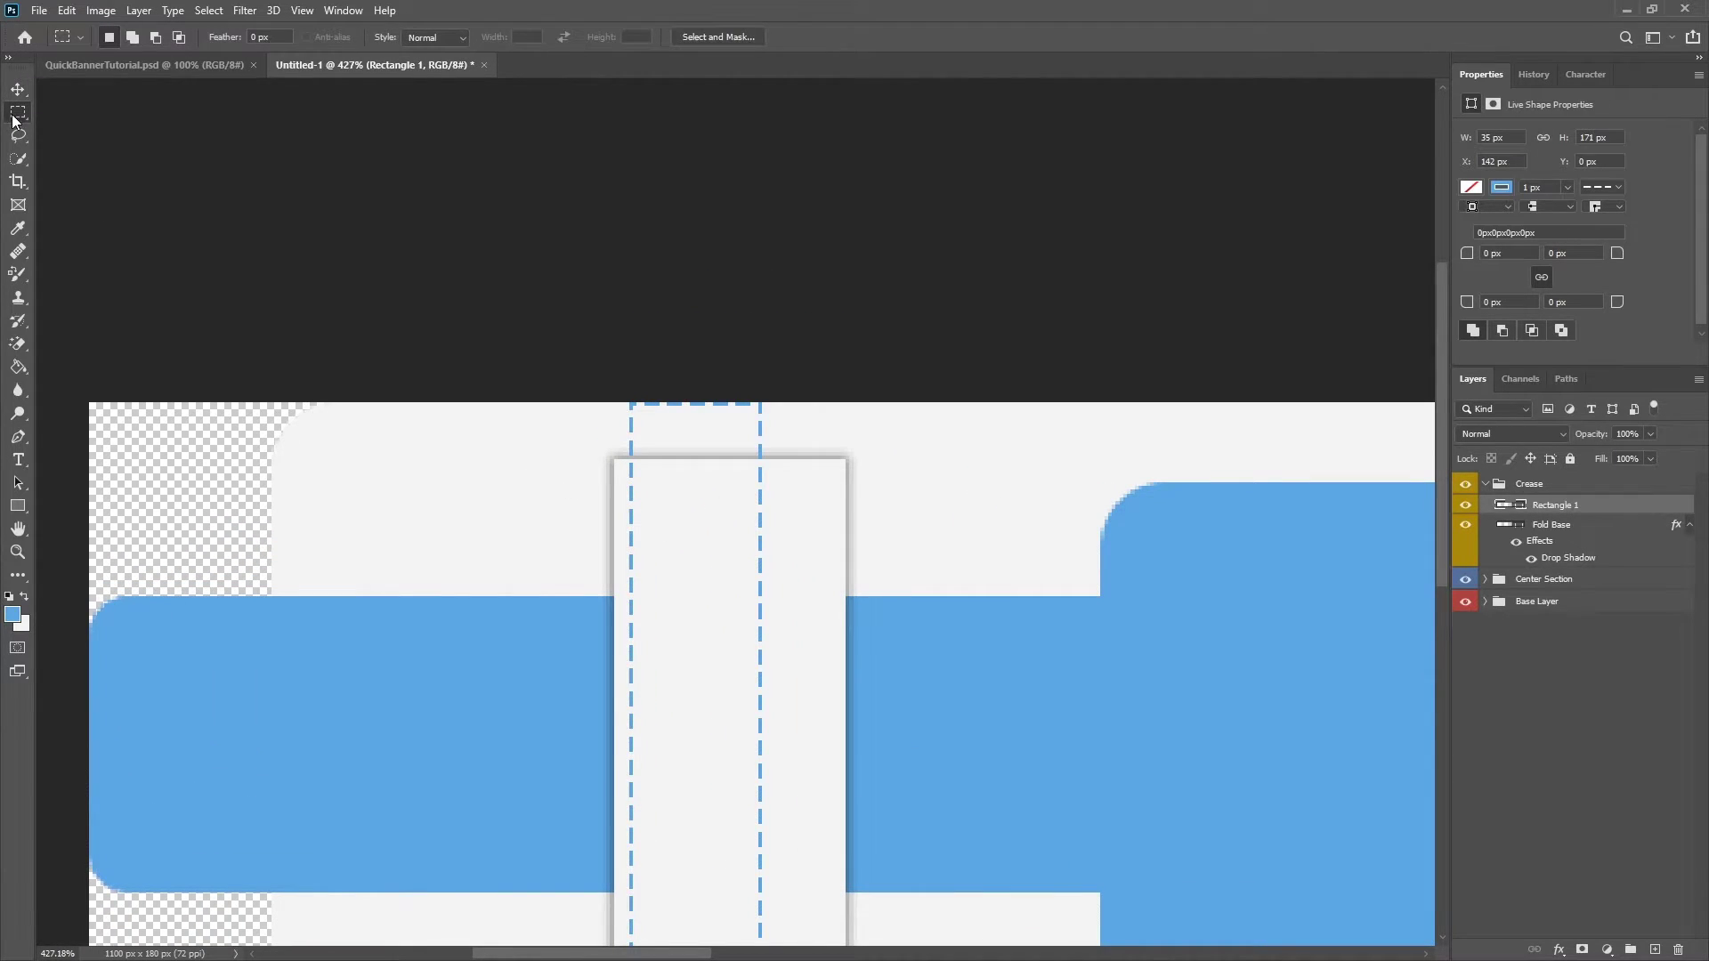
scroll(823, 477, "up", 1)
right_click(1570, 506)
left_click(1435, 481)
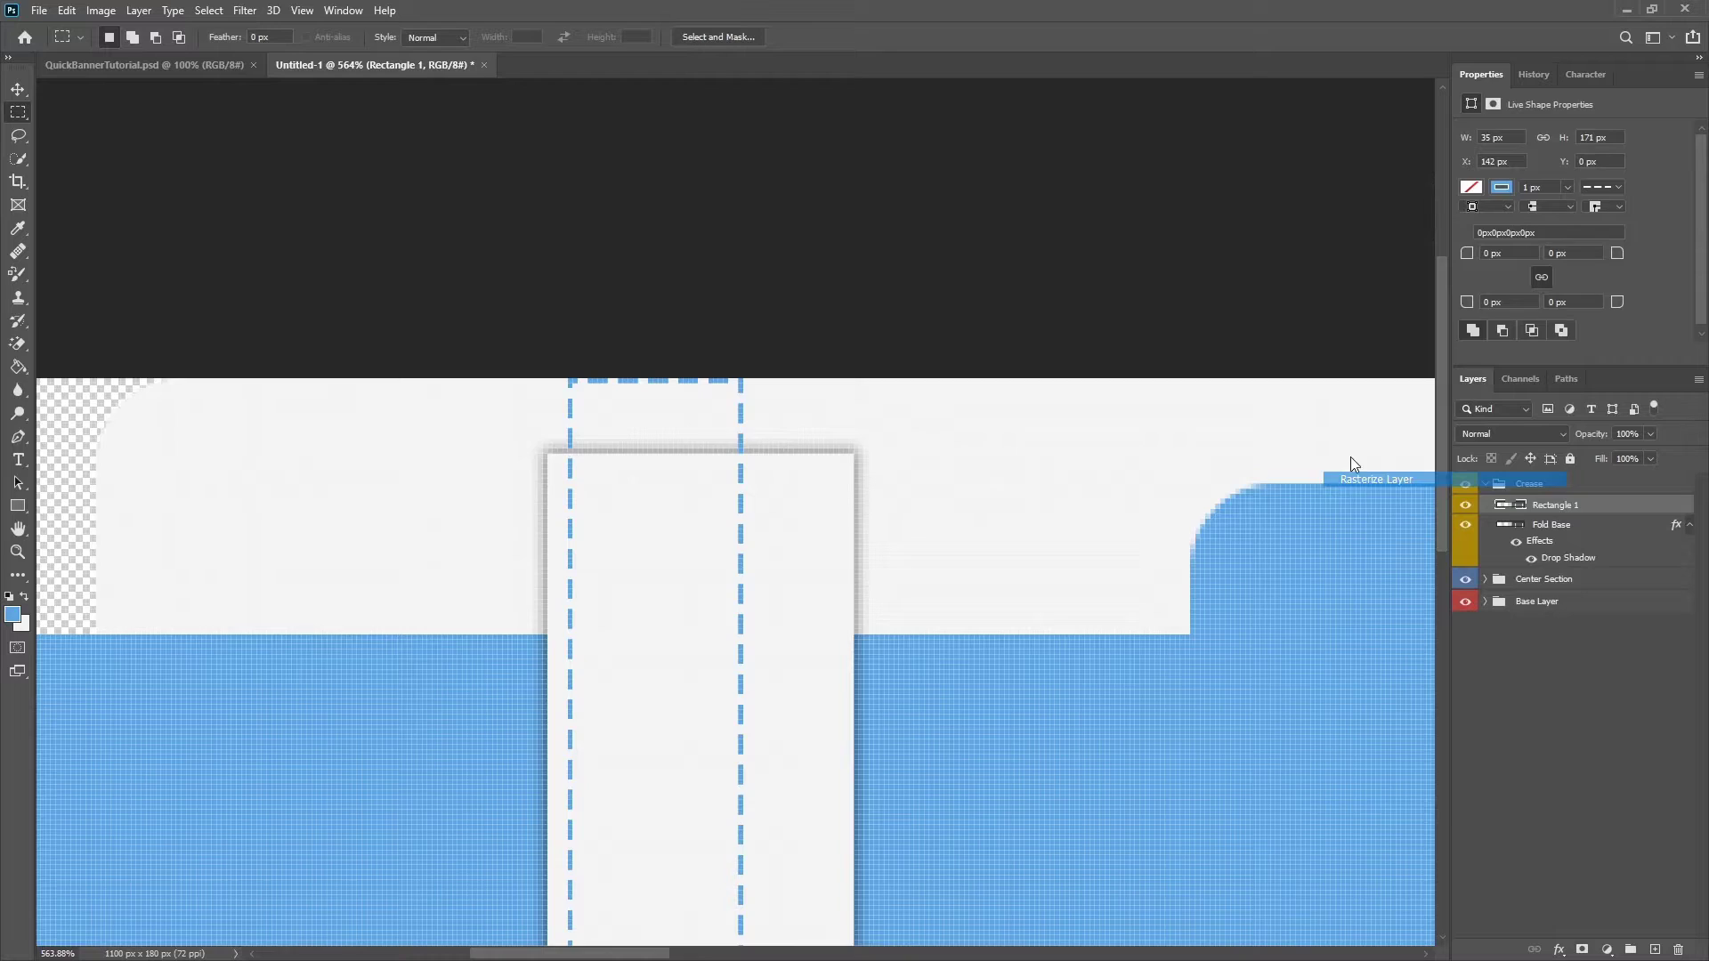
scroll(637, 359, "up", 2)
left_click_drag(446, 389, 1219, 541)
key("Delete")
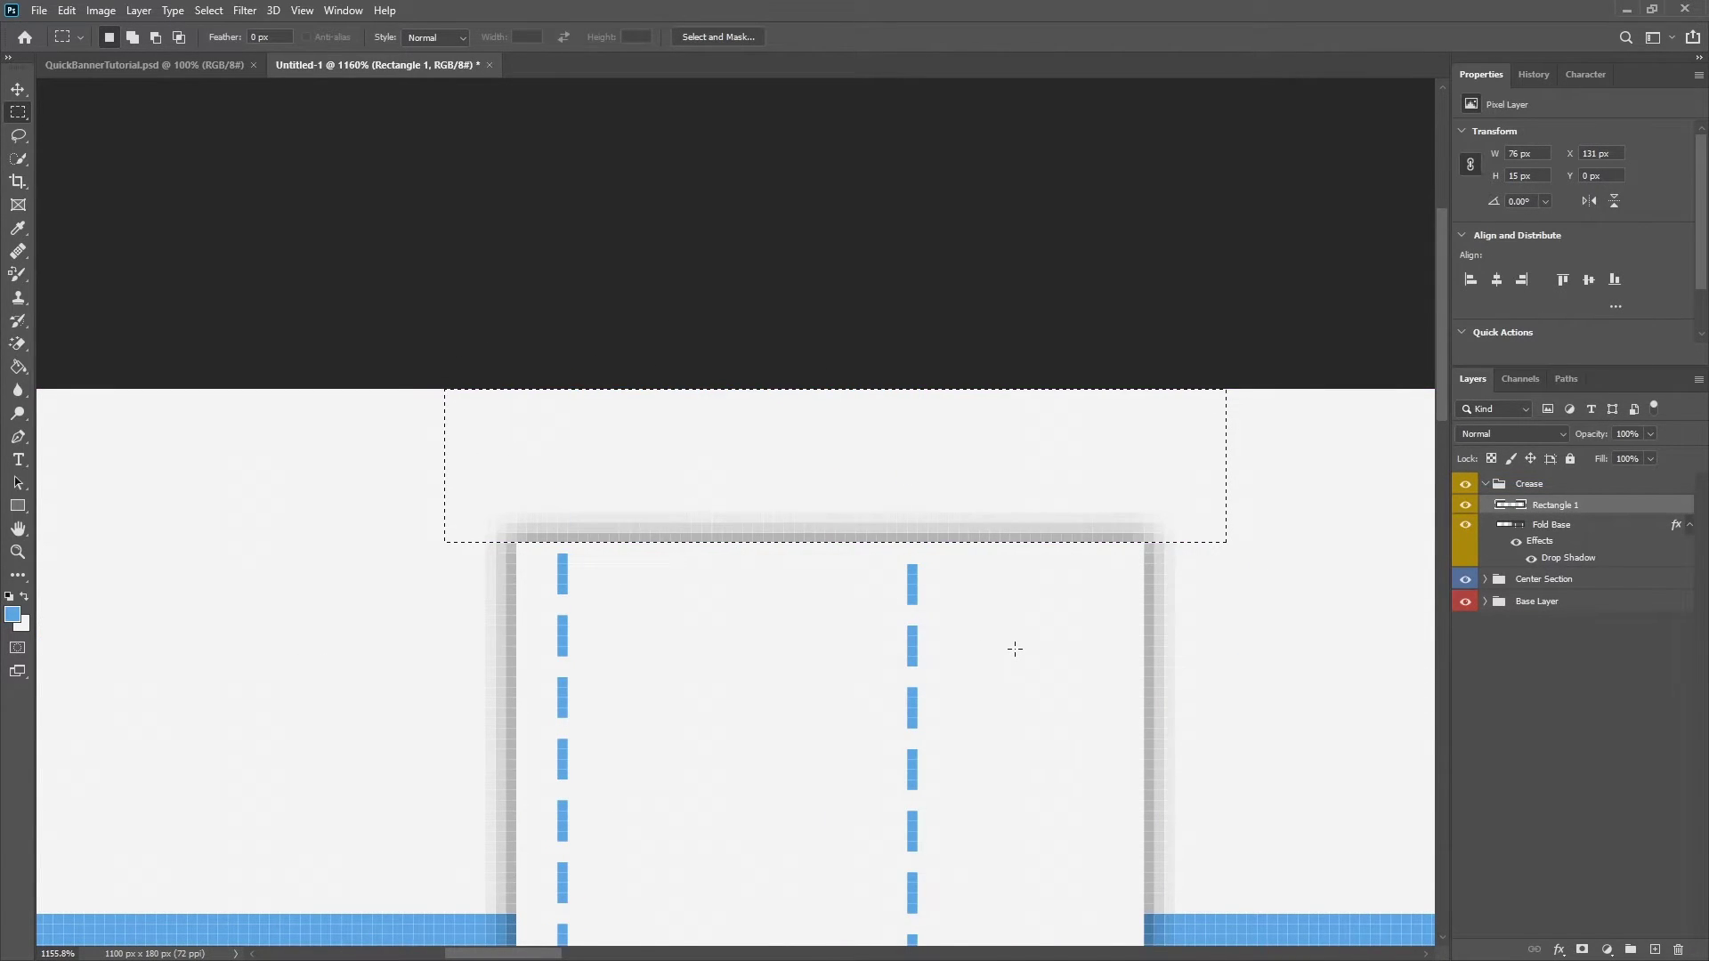
key("ctrl+d")
Delete the bottom row of dashes from the rasterized rectangle
scroll(881, 601, "down", 4)
scroll(837, 632, "down", 4)
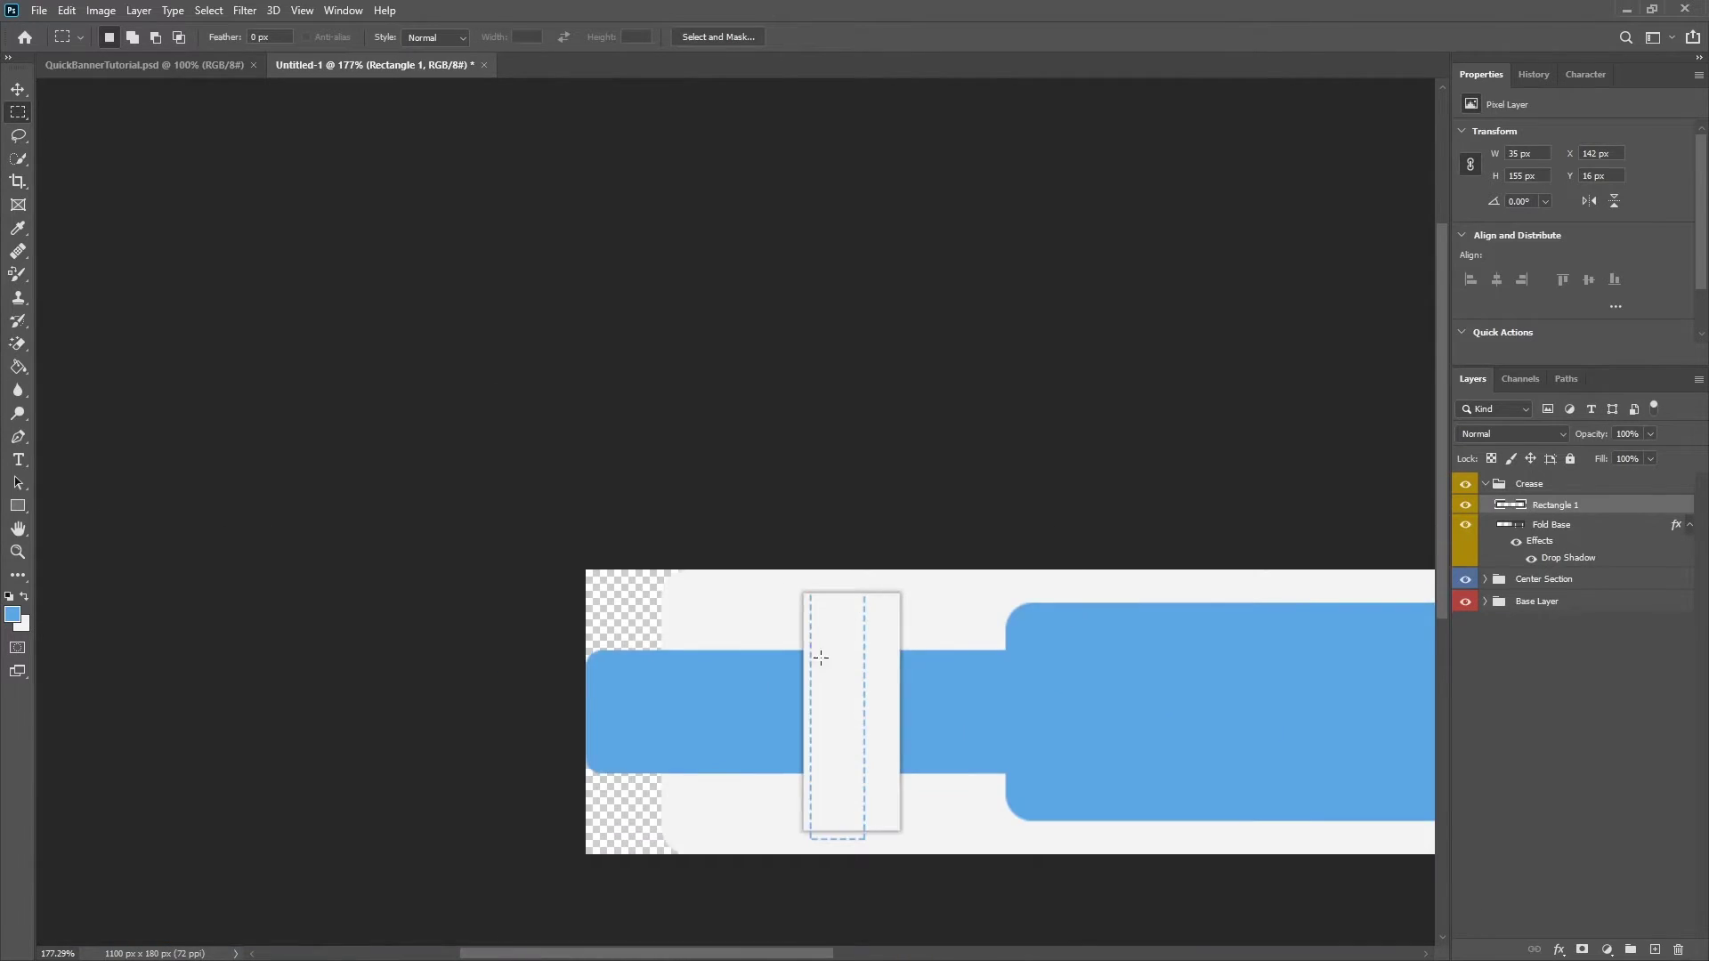
scroll(187, 712, "up", 3)
scroll(338, 545, "up", 3)
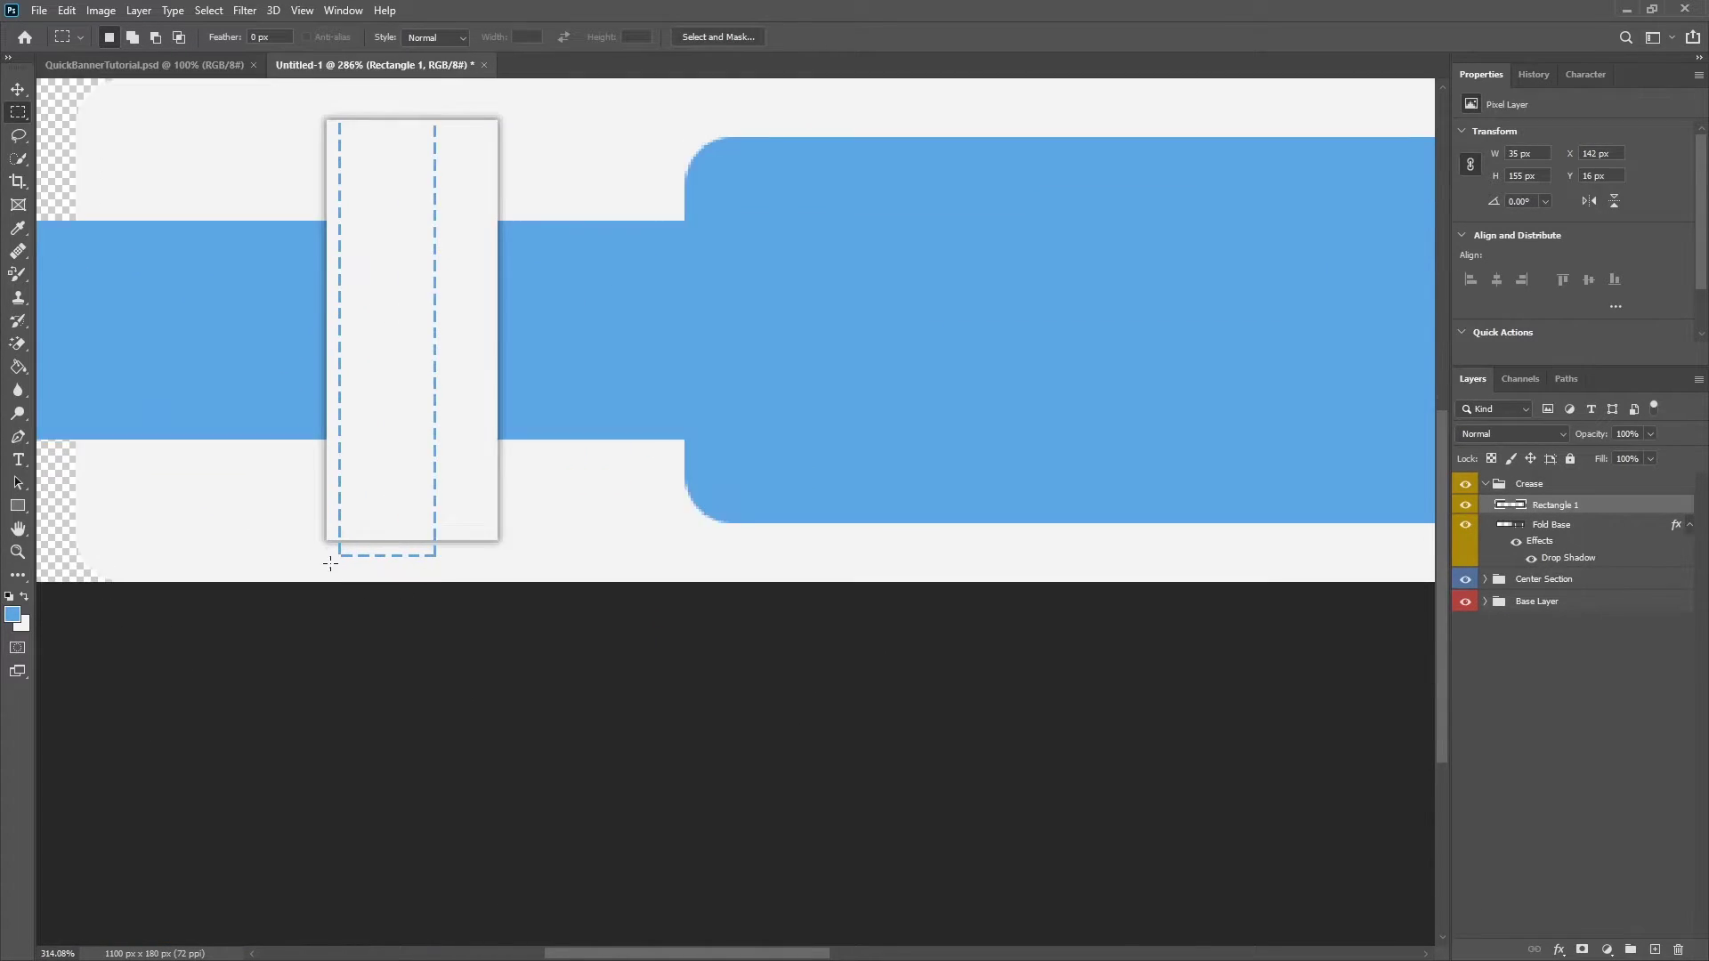
scroll(356, 603, "up", 2)
left_click_drag(247, 634, 972, 483)
key("Delete")
key("ctrl+d")
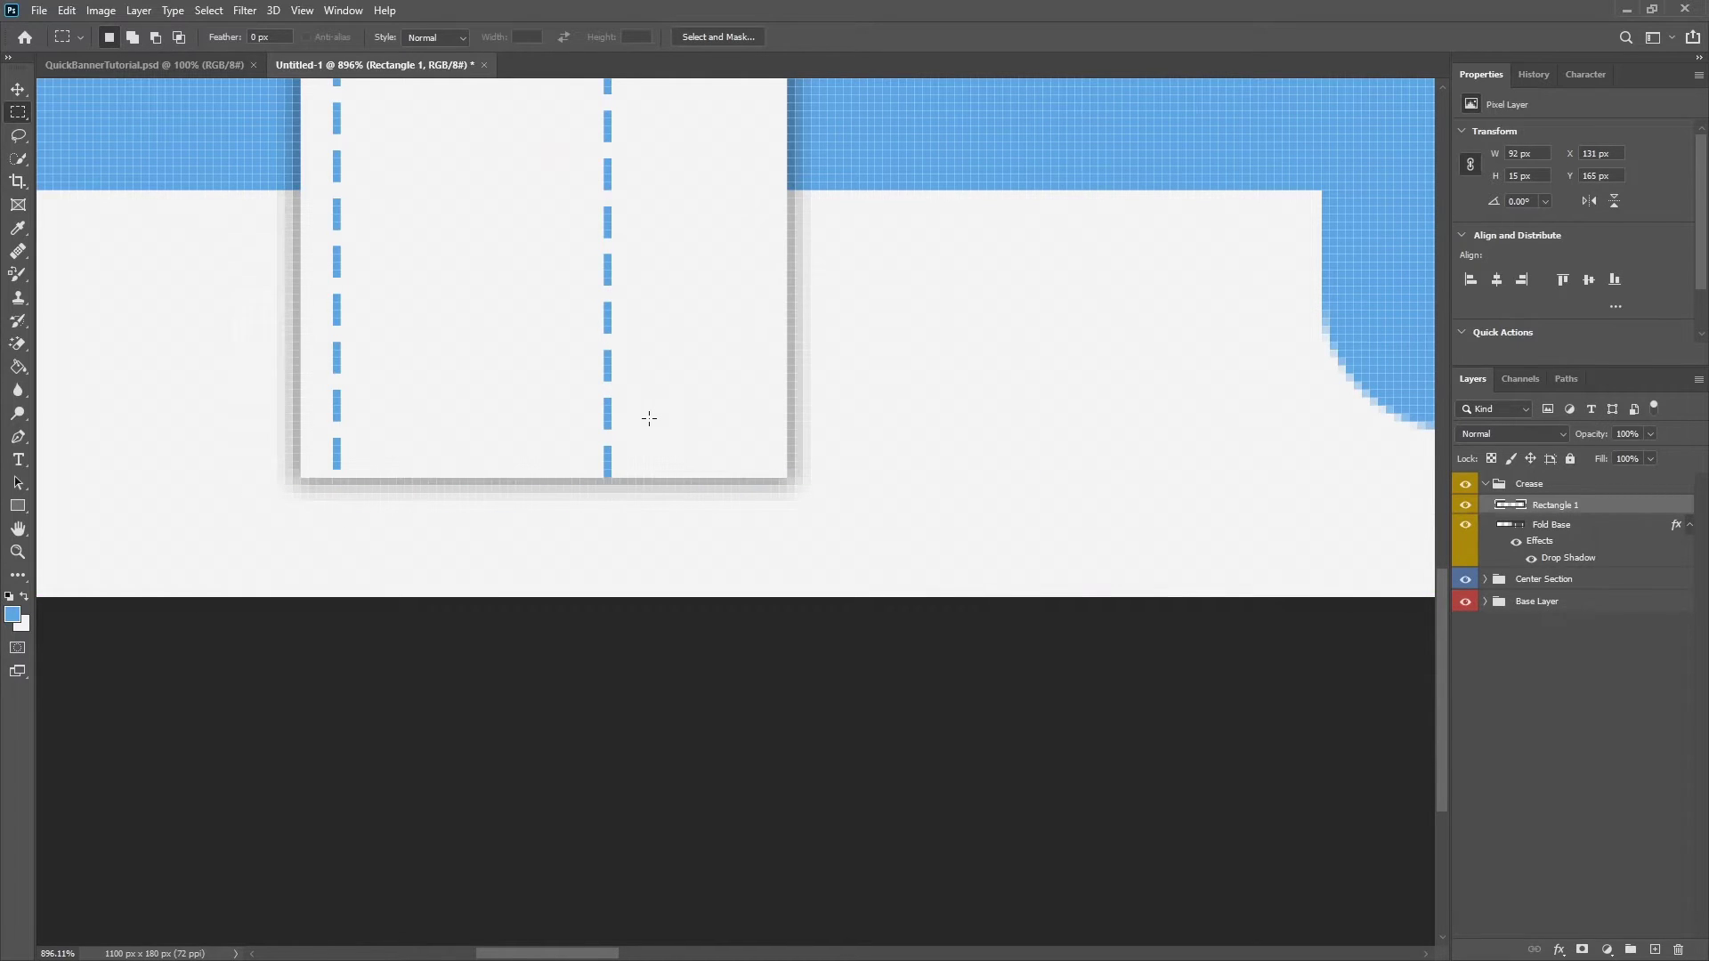
Delete the right dash column and copy the left dash line onto a new Layer 1
scroll(637, 423, "down", 6)
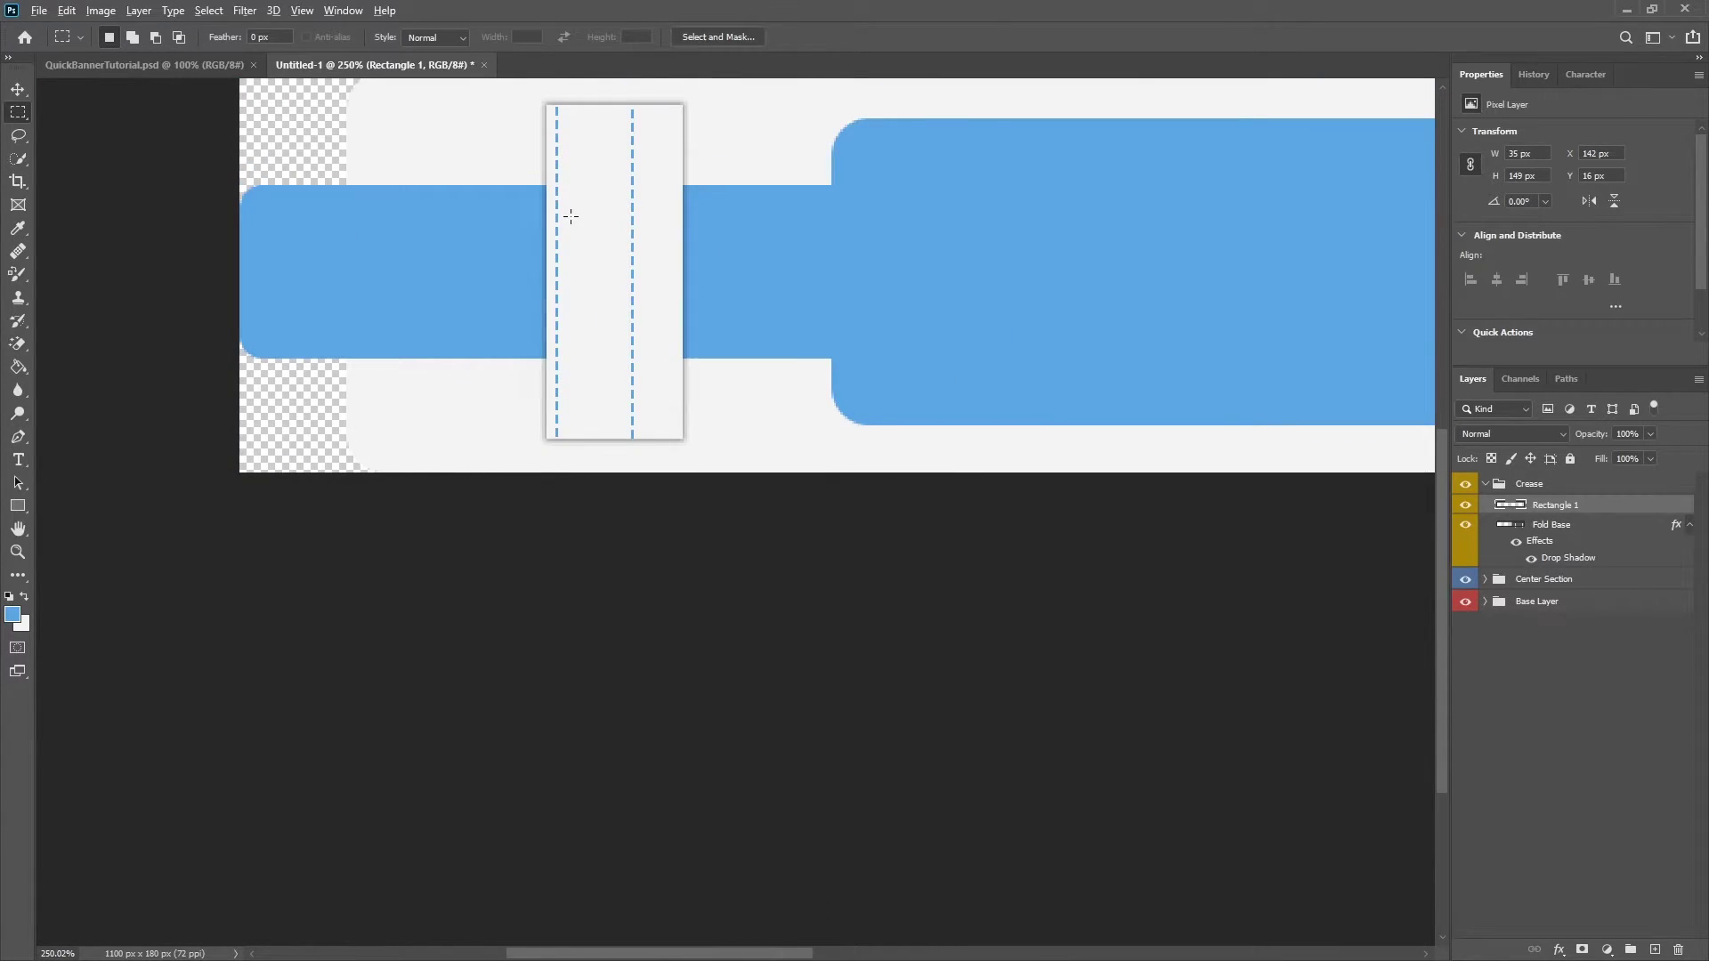
scroll(623, 178, "up", 2)
left_click_drag(728, 124, 561, 809)
key("Delete")
key("ctrl+d")
left_click_drag(567, 112, 397, 801)
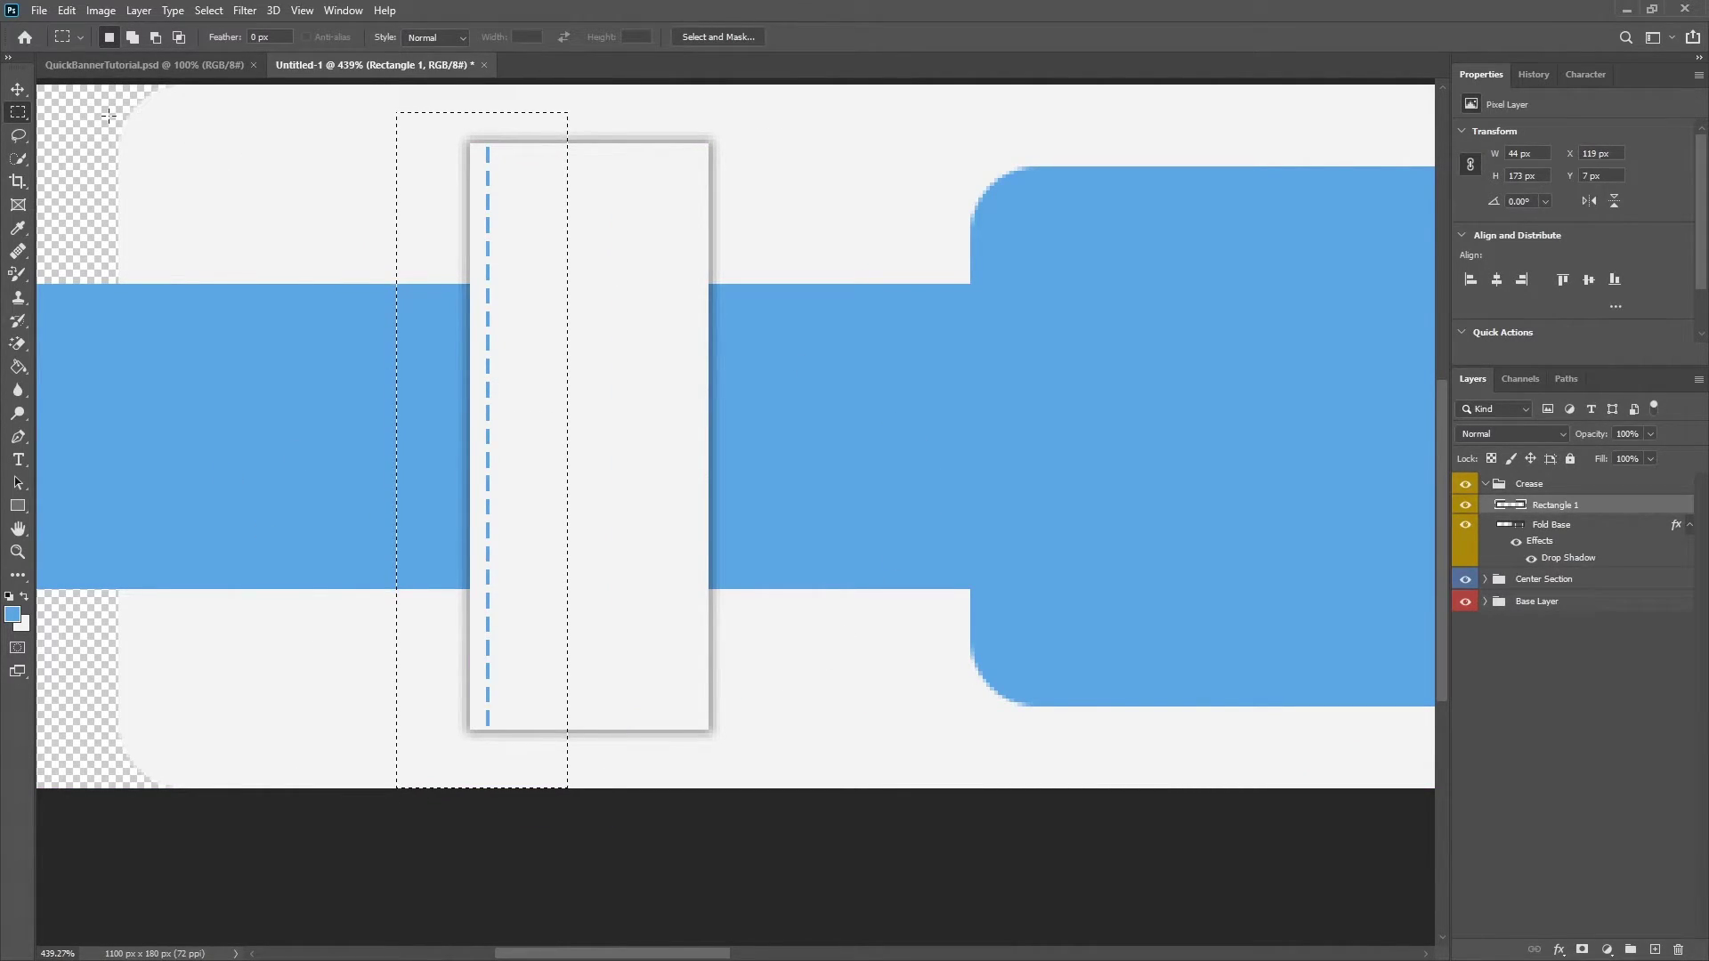
key("ctrl+j")
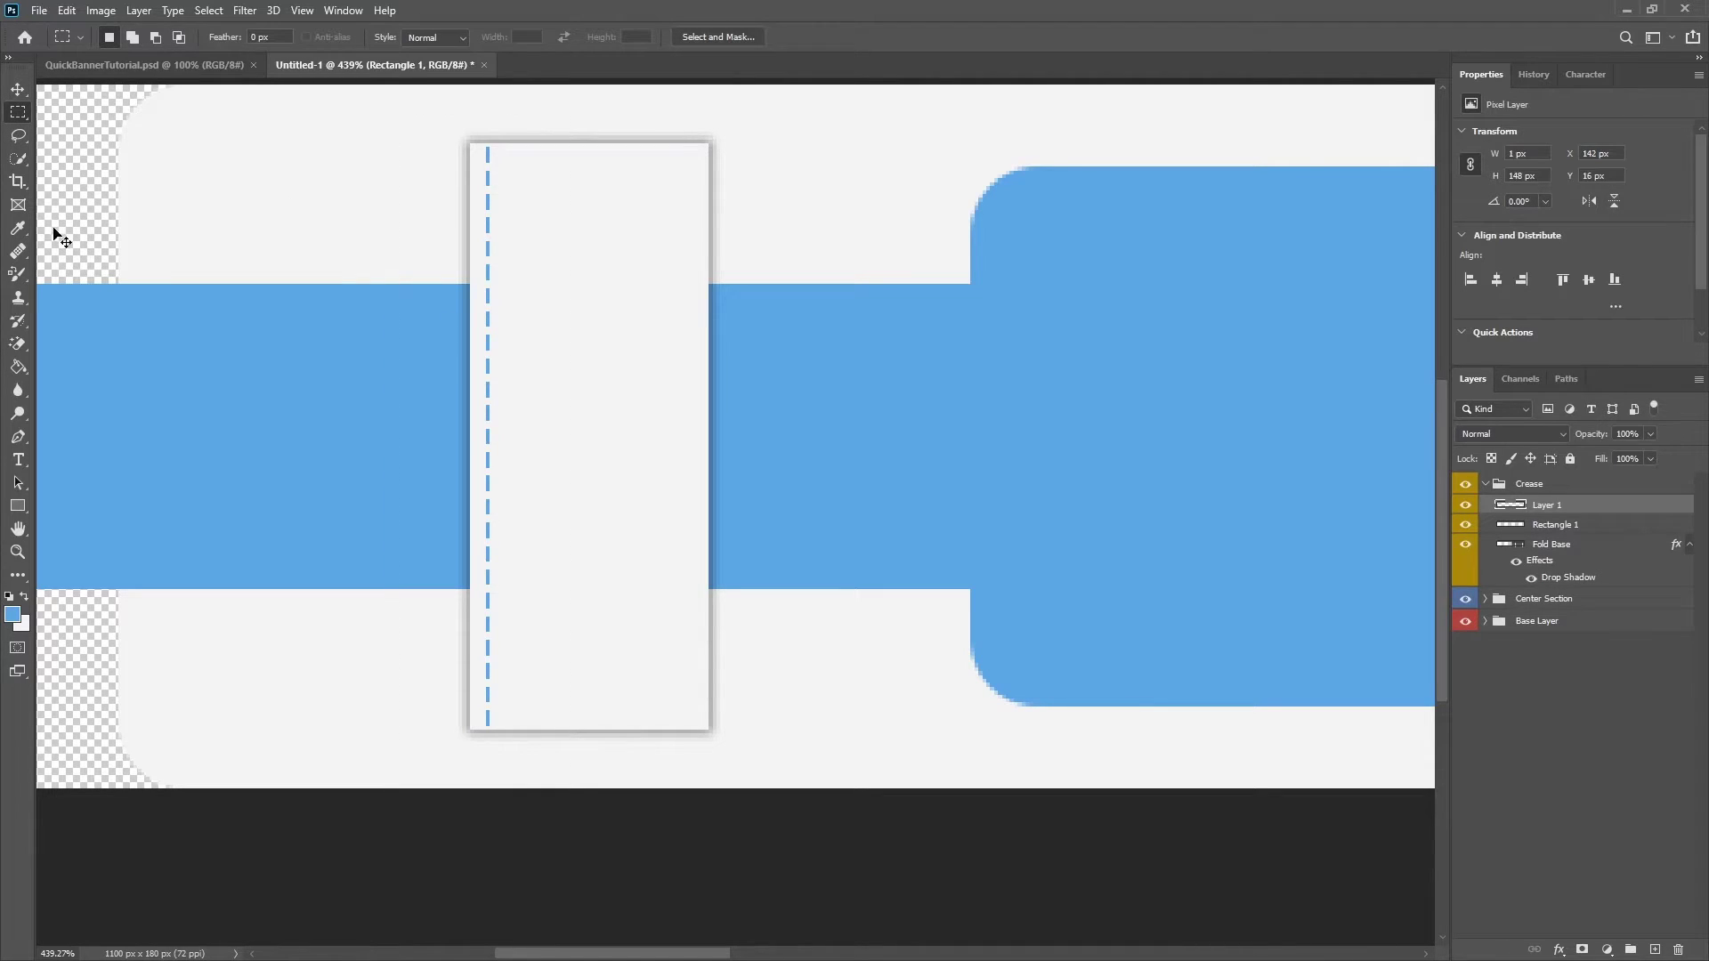
Position the copied dash line on the fold strip's right edge with small rightward nudges
left_click(18, 89)
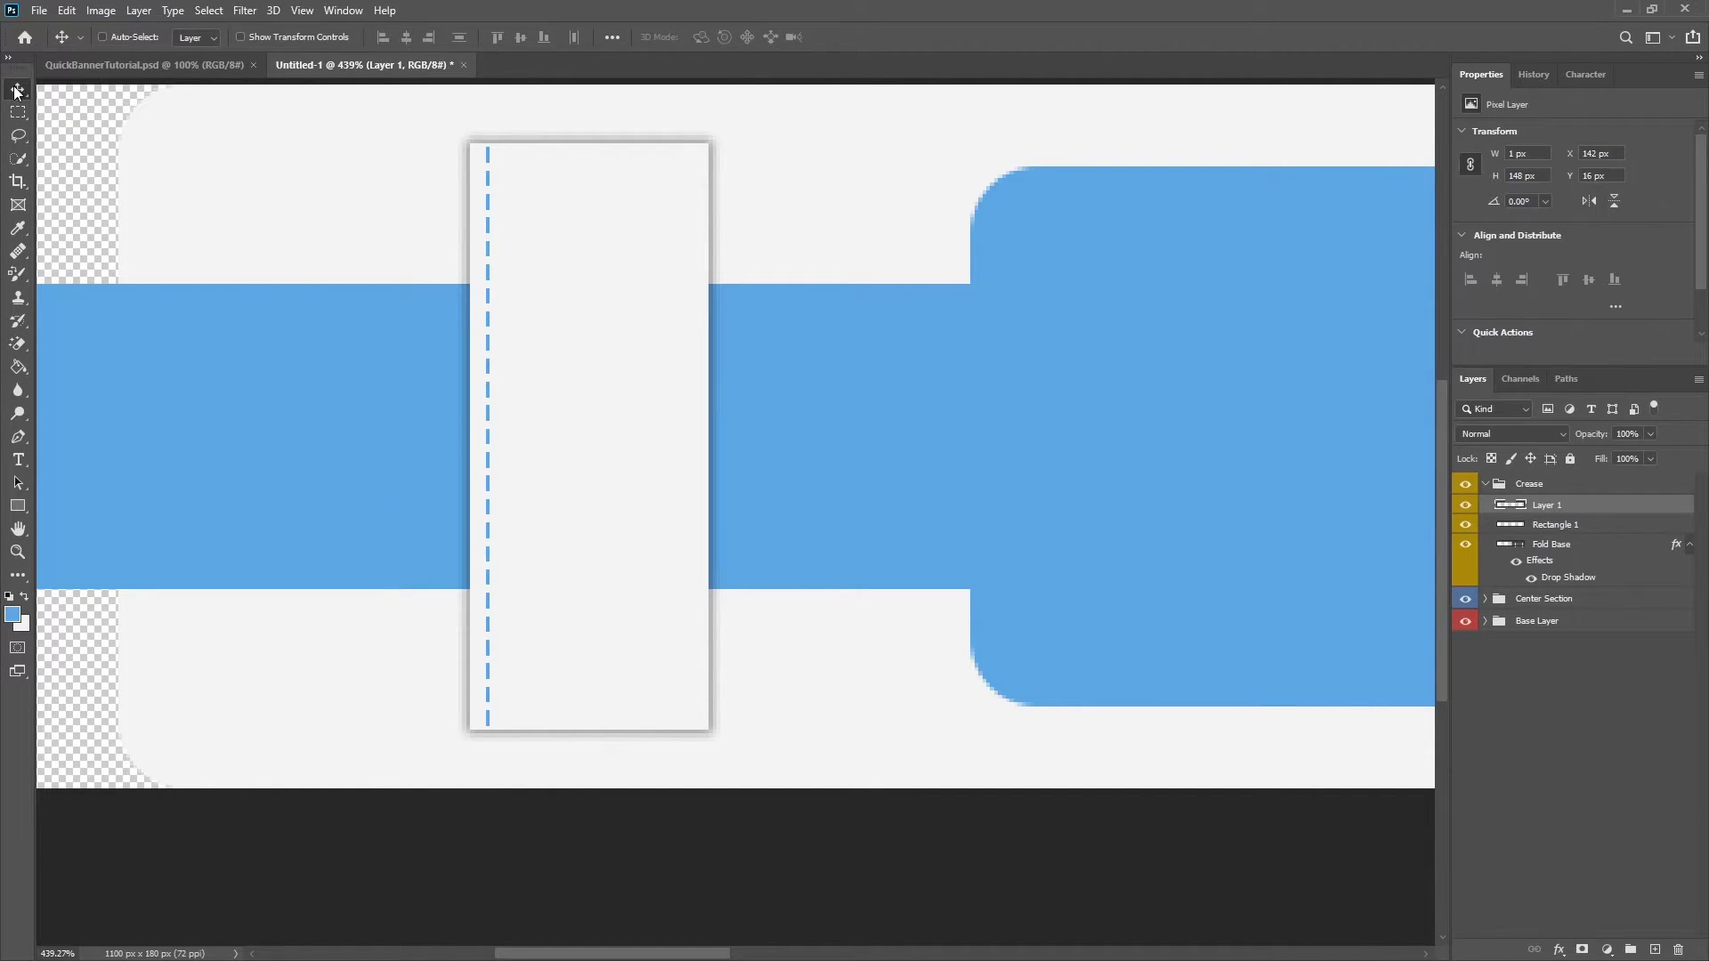
scroll(799, 395, "up", 2)
left_click_drag(393, 500, 691, 546)
scroll(734, 443, "up", 8)
left_click_drag(708, 655, 766, 656)
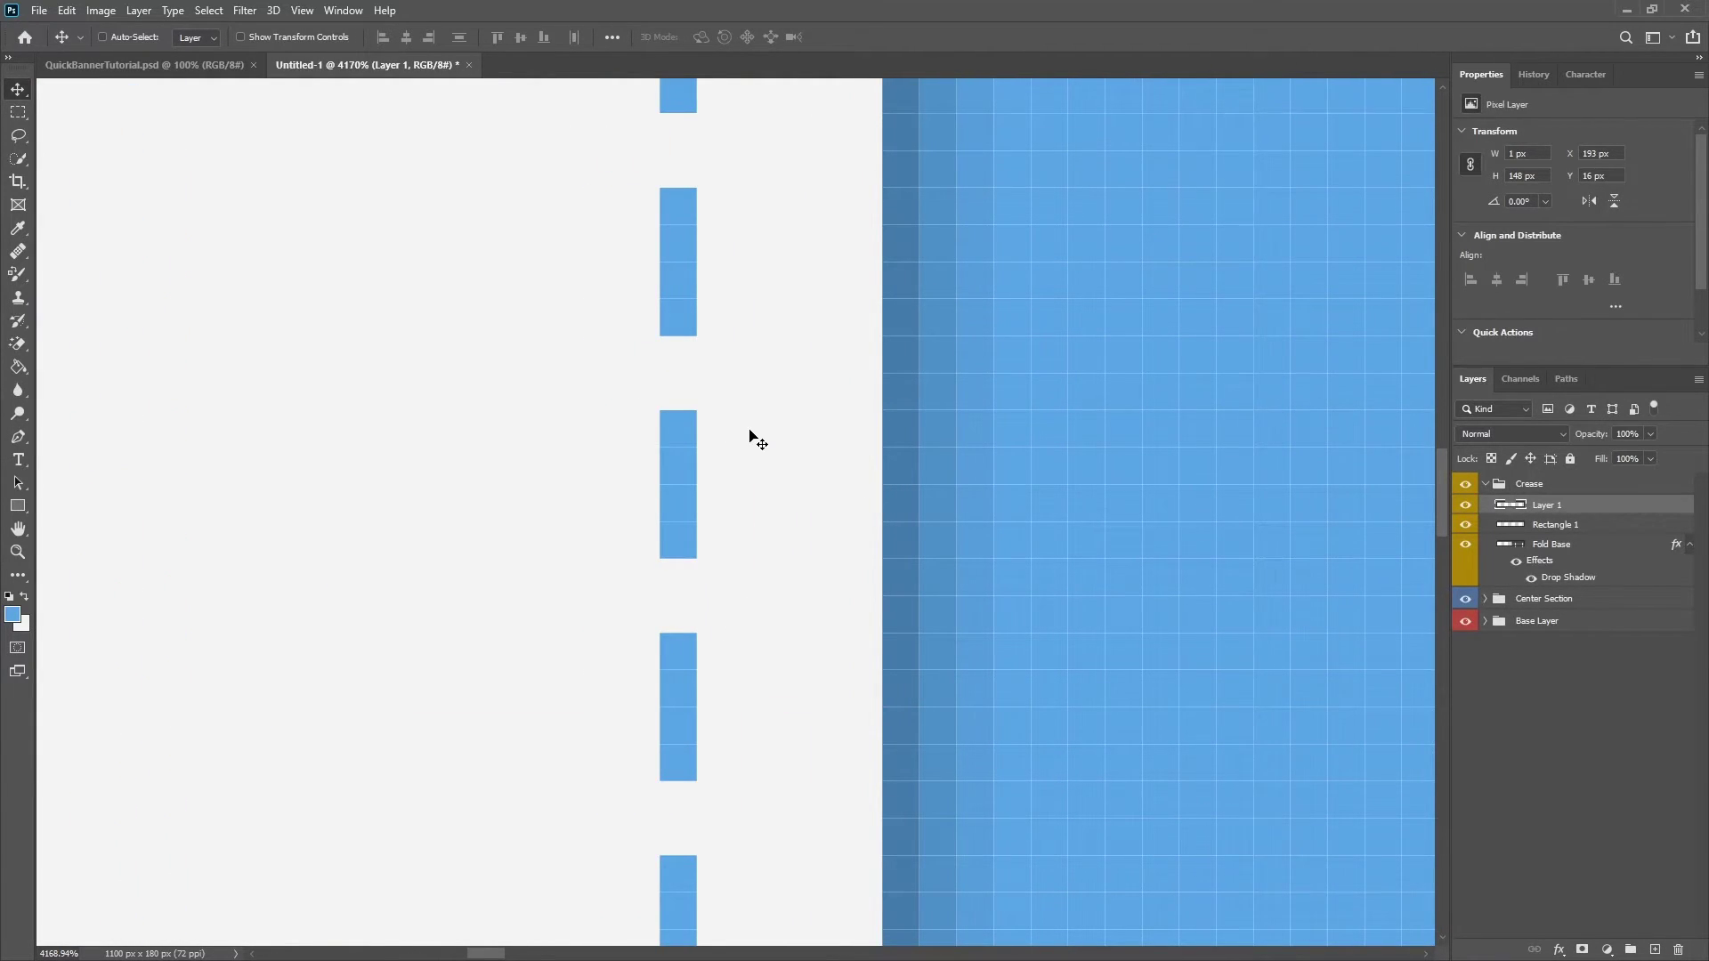
left_click_drag(668, 524, 703, 551)
scroll(718, 574, "down", 8)
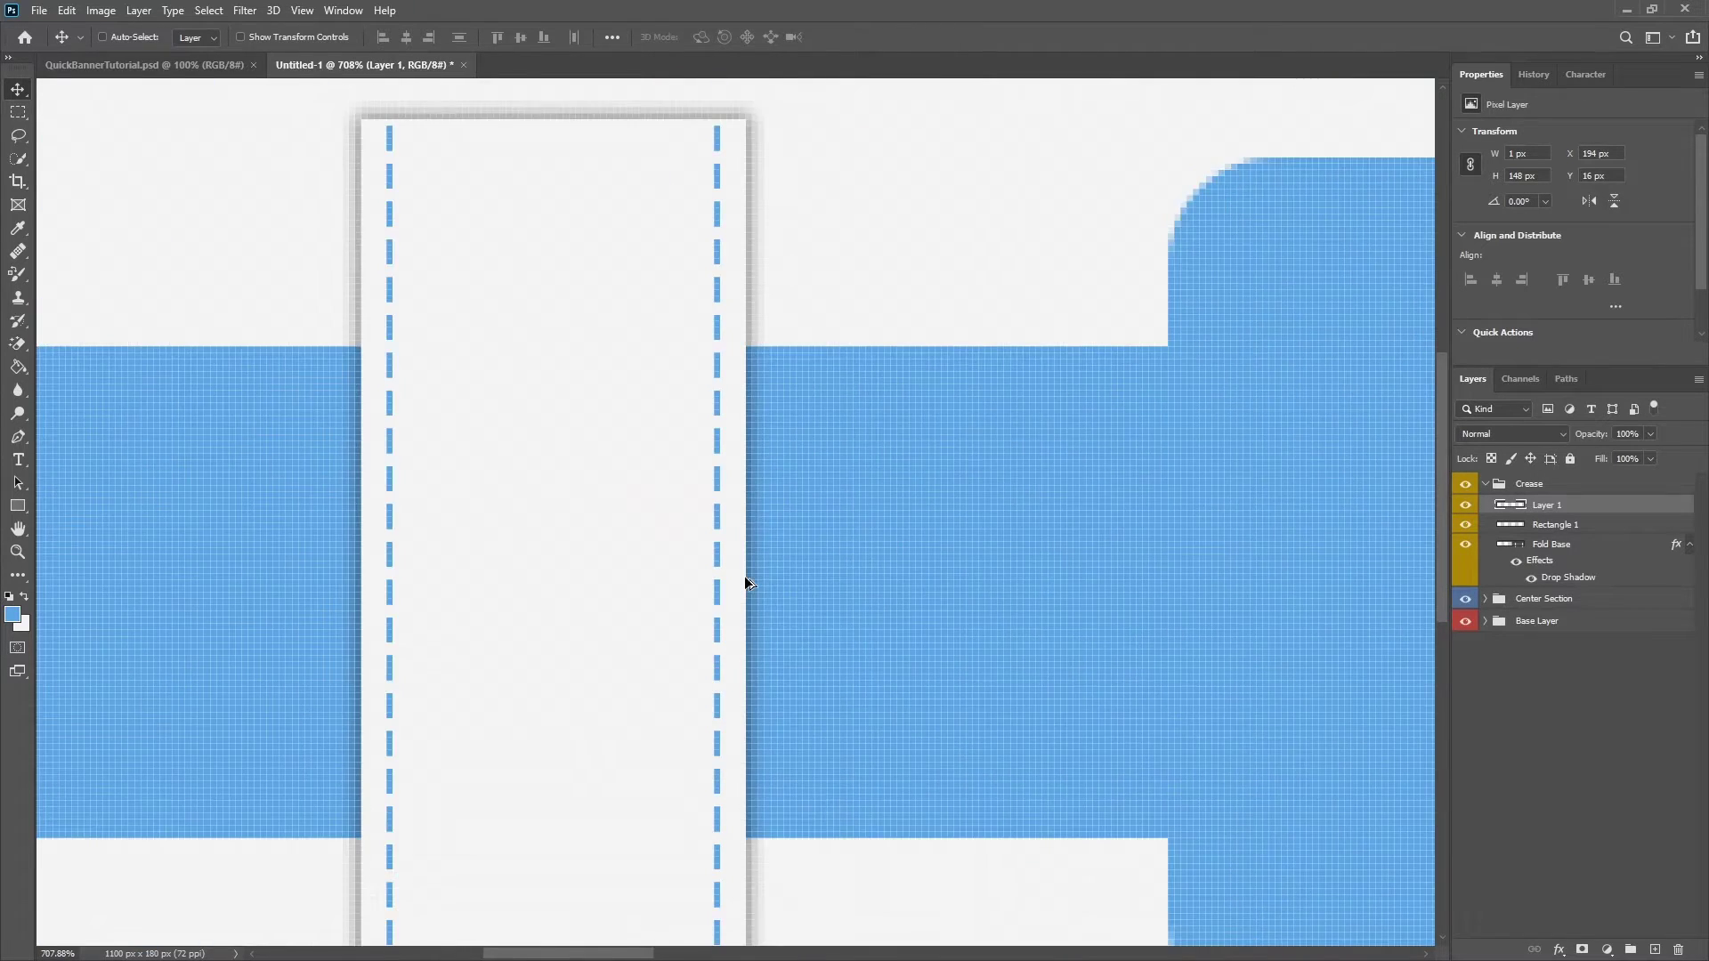
scroll(748, 584, "down", 3)
scroll(649, 526, "up", 1)
scroll(525, 397, "up", 10)
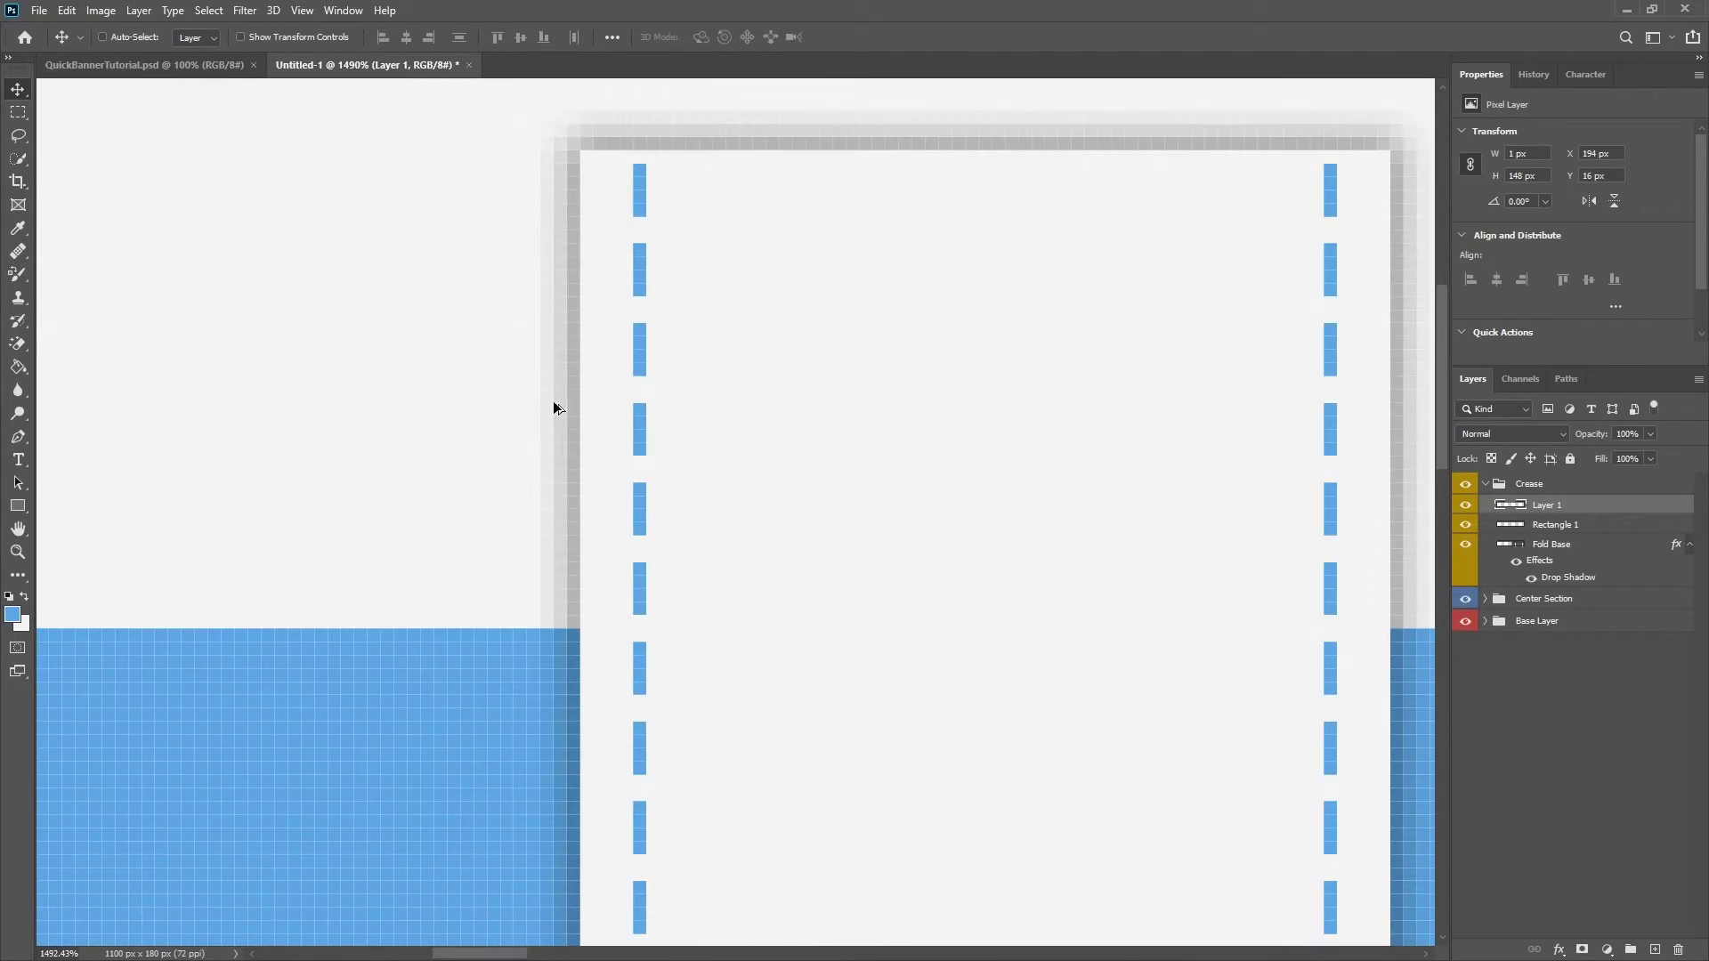
scroll(587, 420, "down", 10)
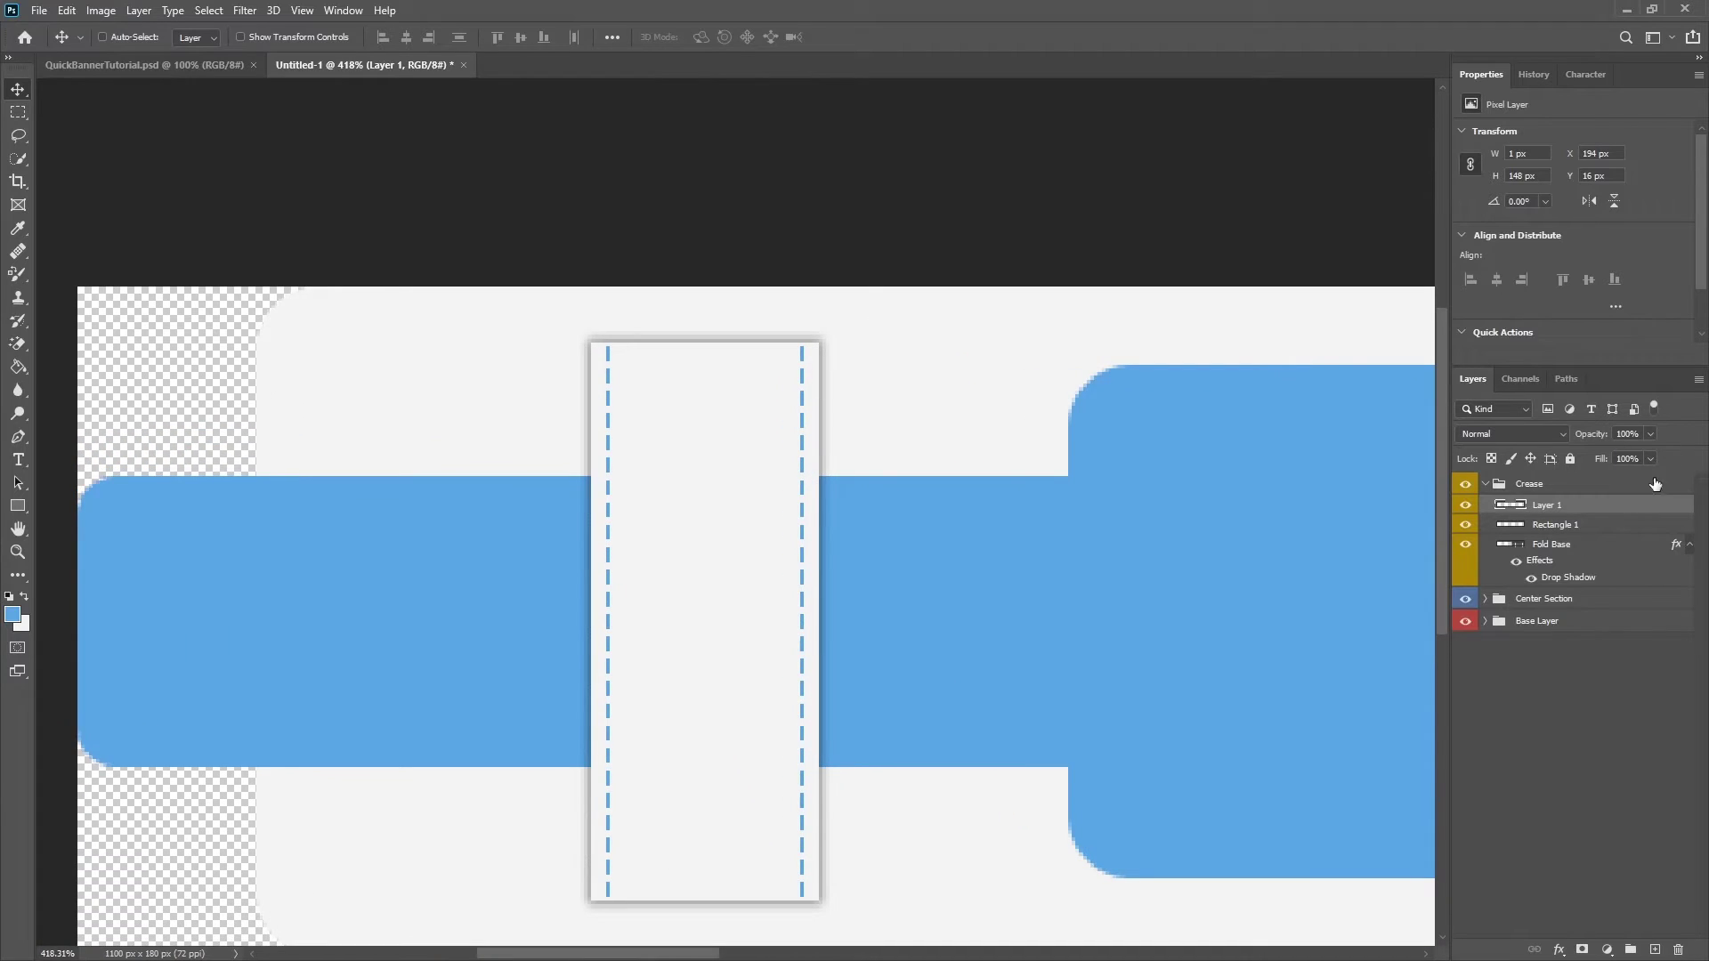
Rename Rectangle 1 to Stitching and merge Layer 1 down into it
double_click(1558, 525)
type("Stit")
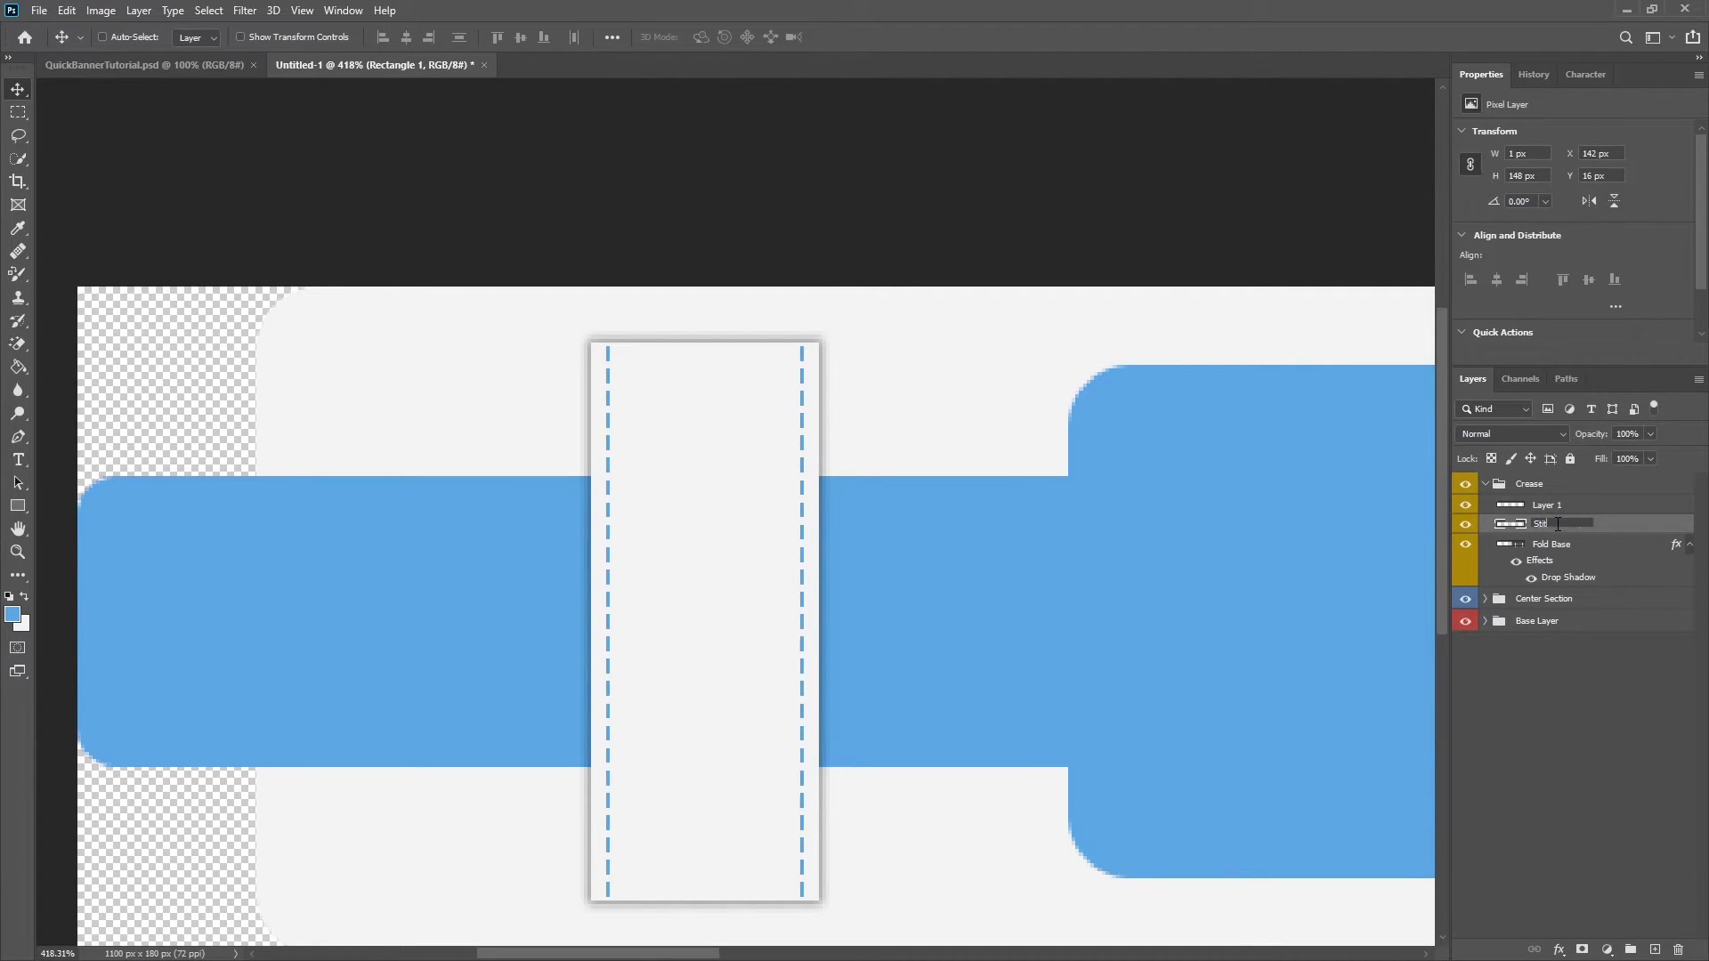
type("ching")
key("Return")
right_click(1552, 506)
left_click(1514, 736)
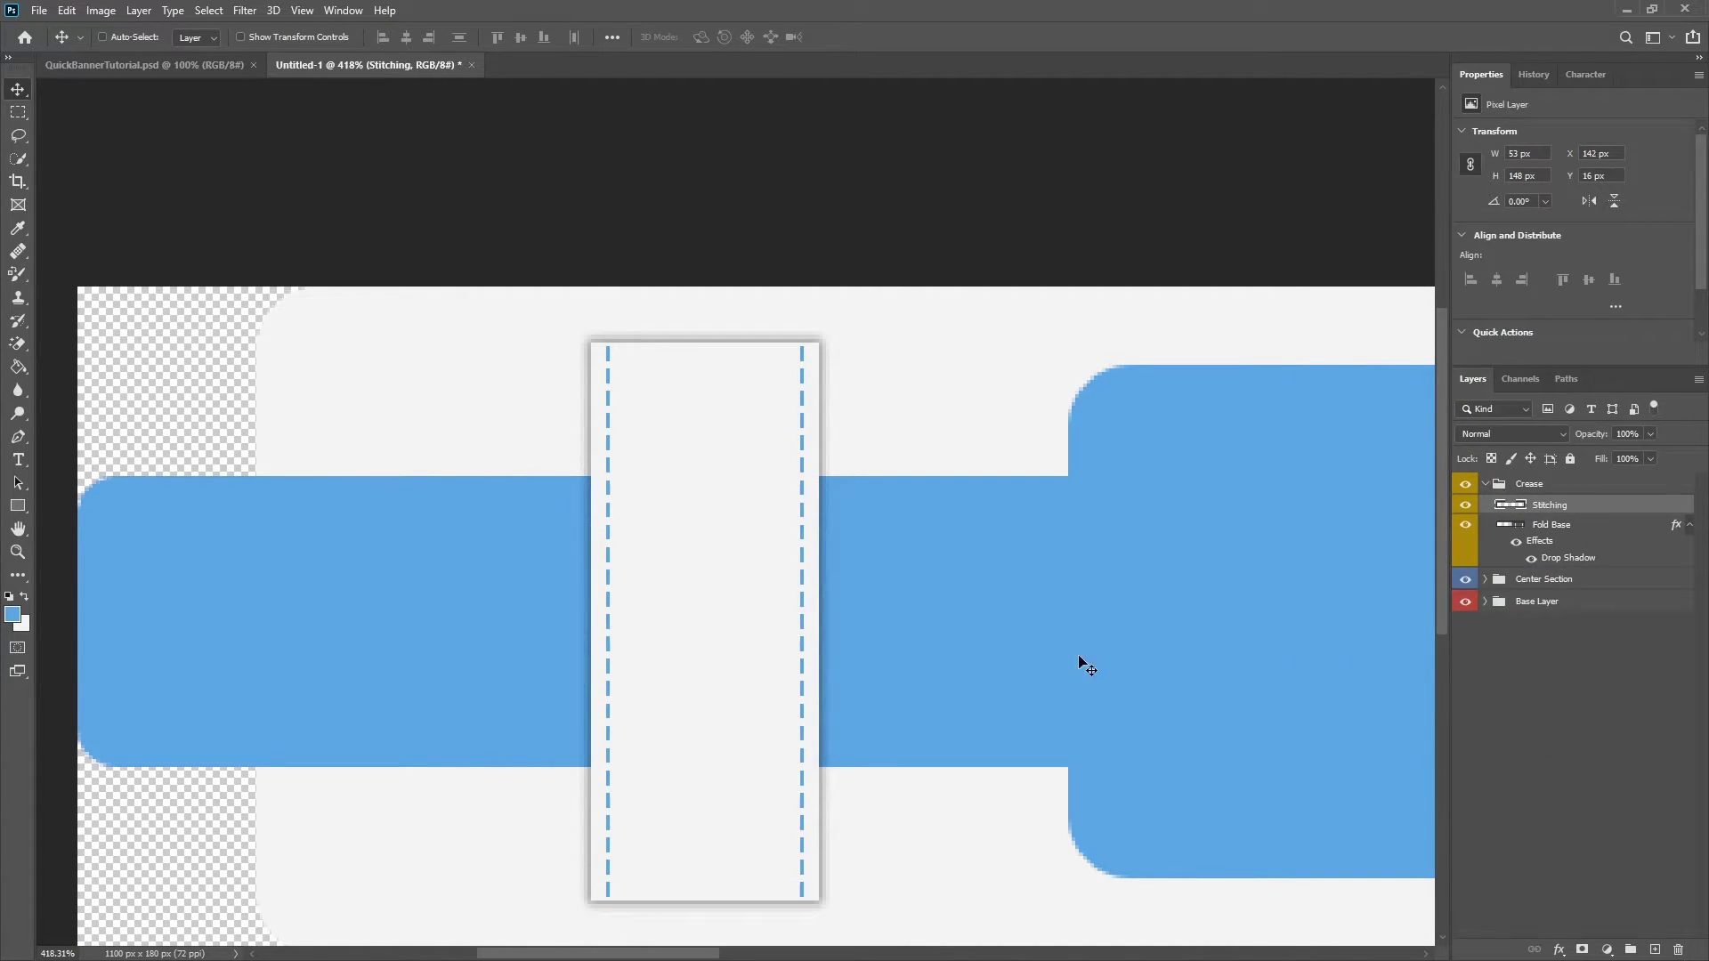
scroll(845, 617, "down", 5)
scroll(1046, 667, "down", 3)
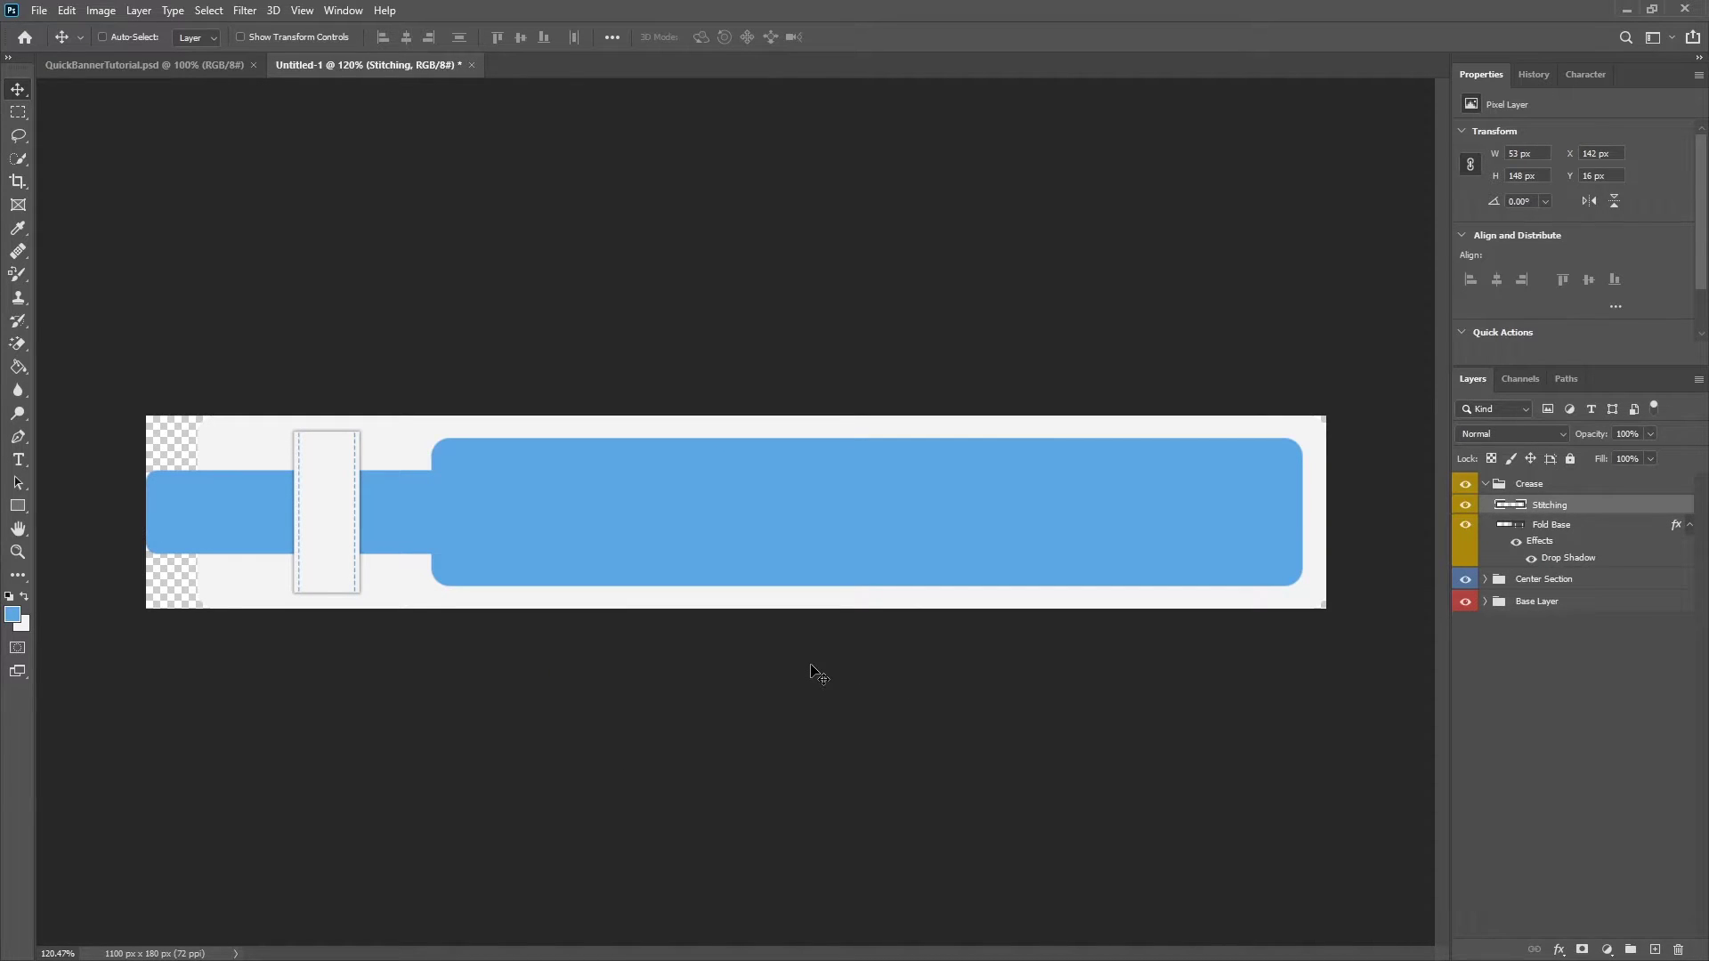
right_click(1553, 508)
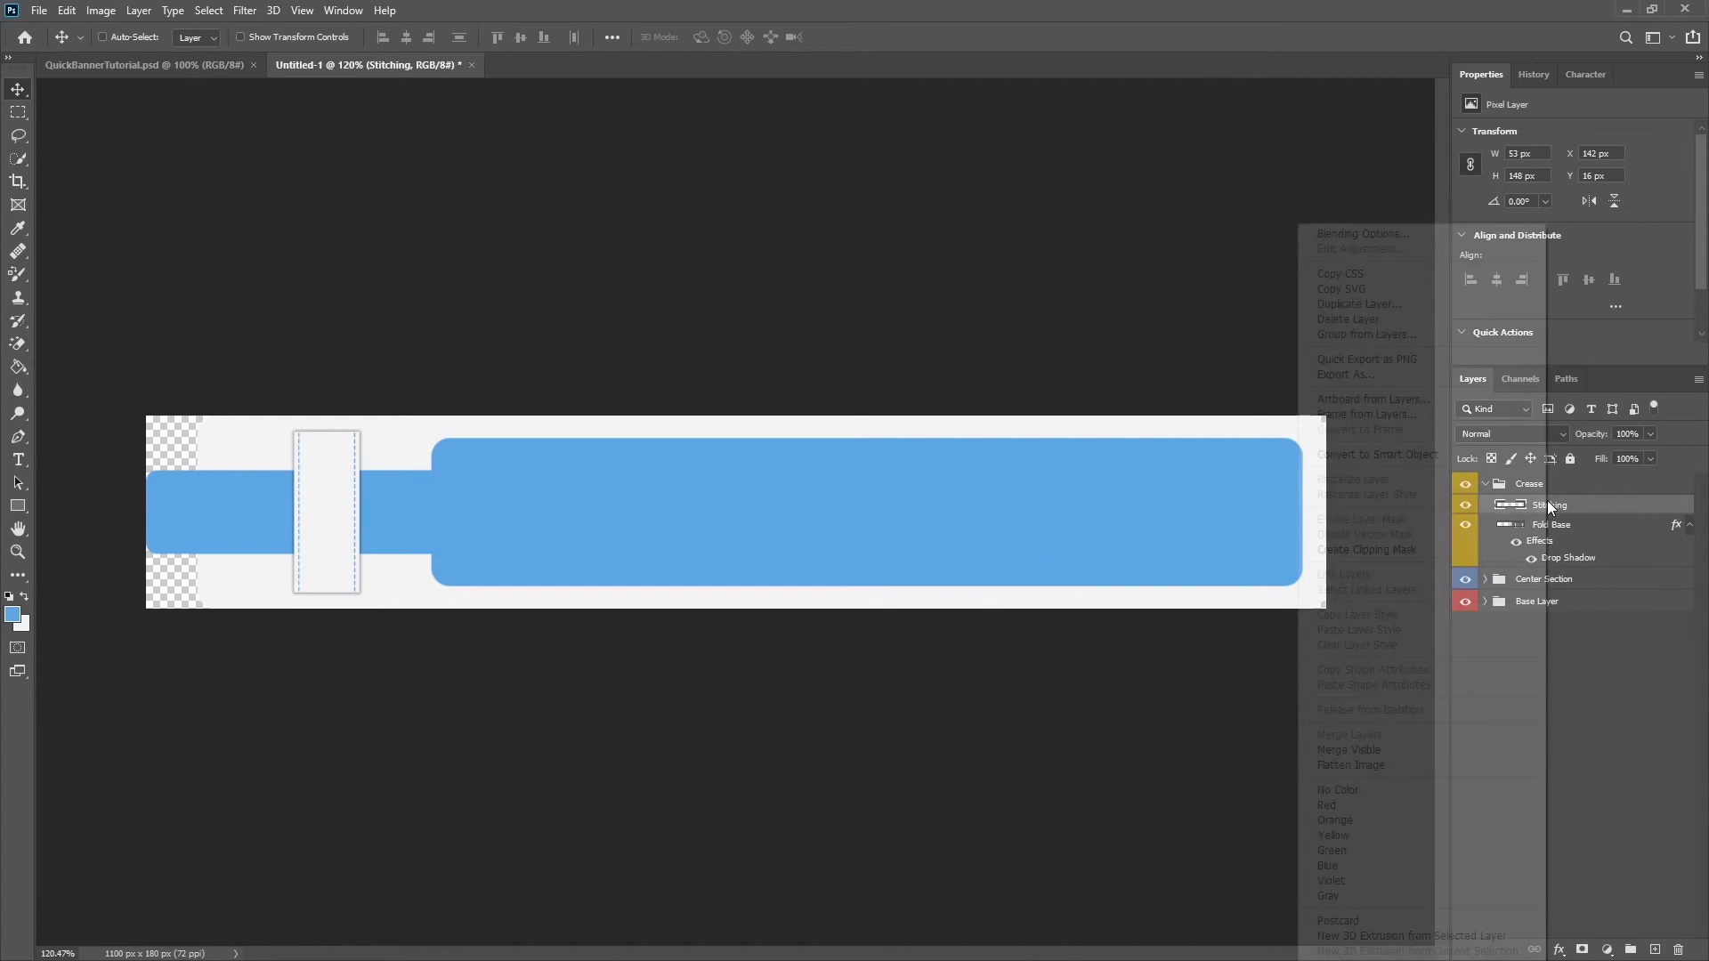
left_click(1397, 235)
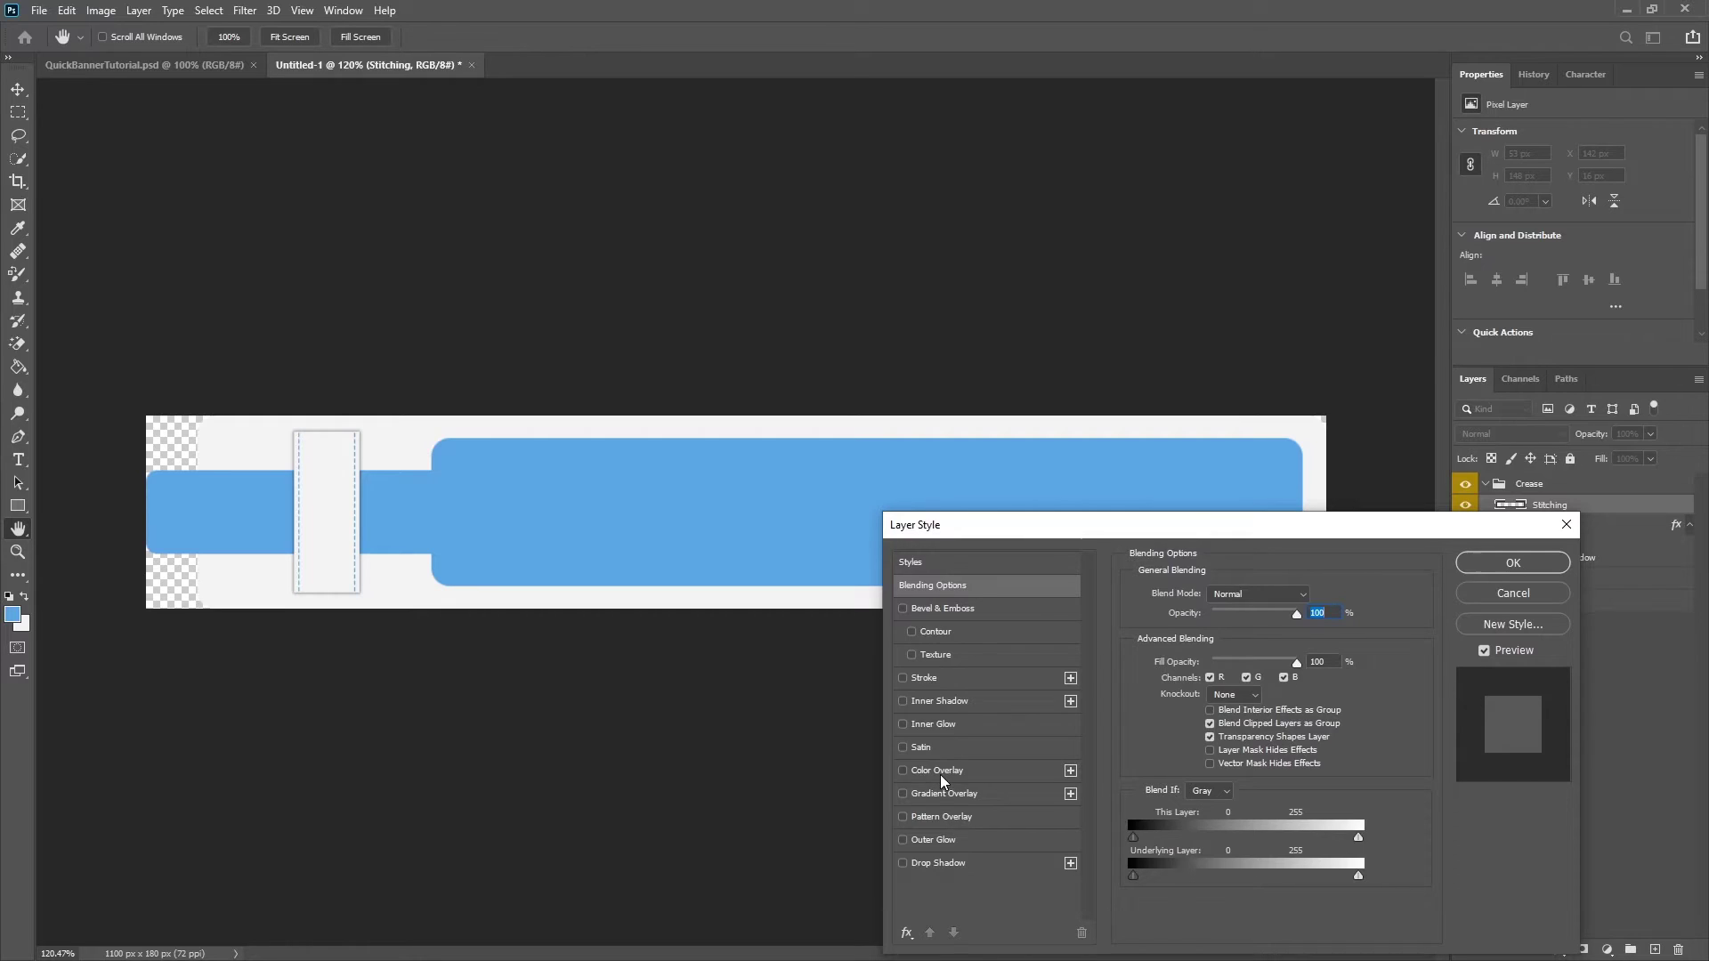
left_click(940, 772)
left_click(1322, 597)
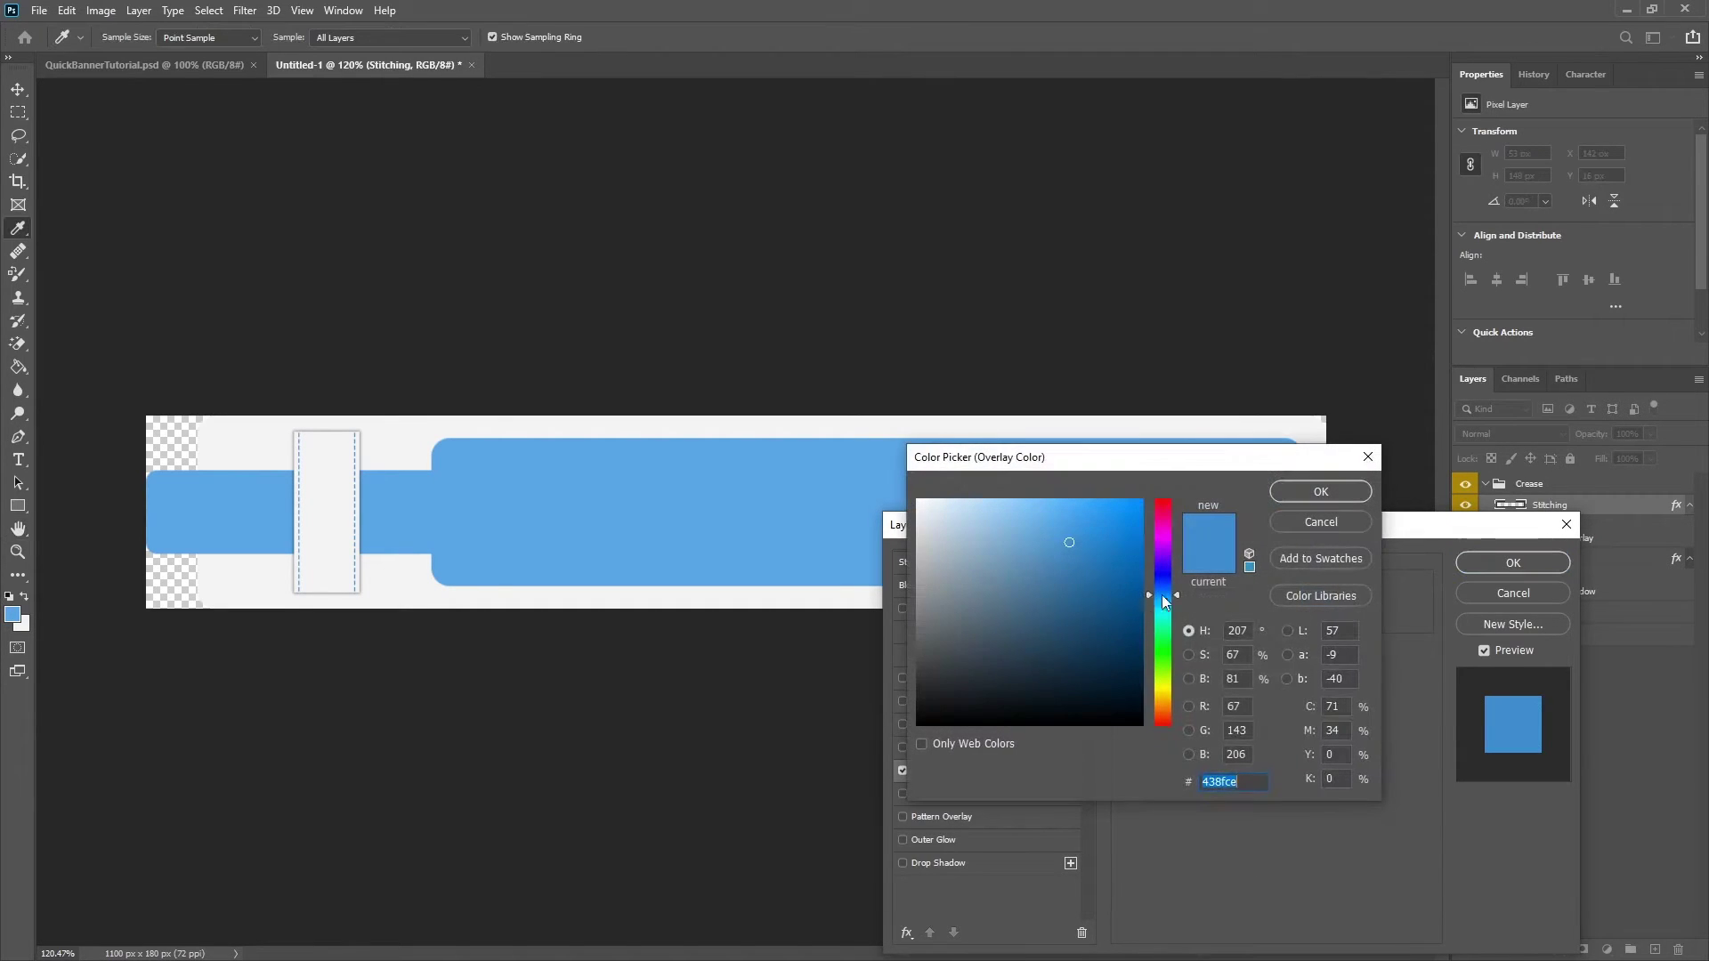
left_click(1160, 523)
left_click(1126, 501)
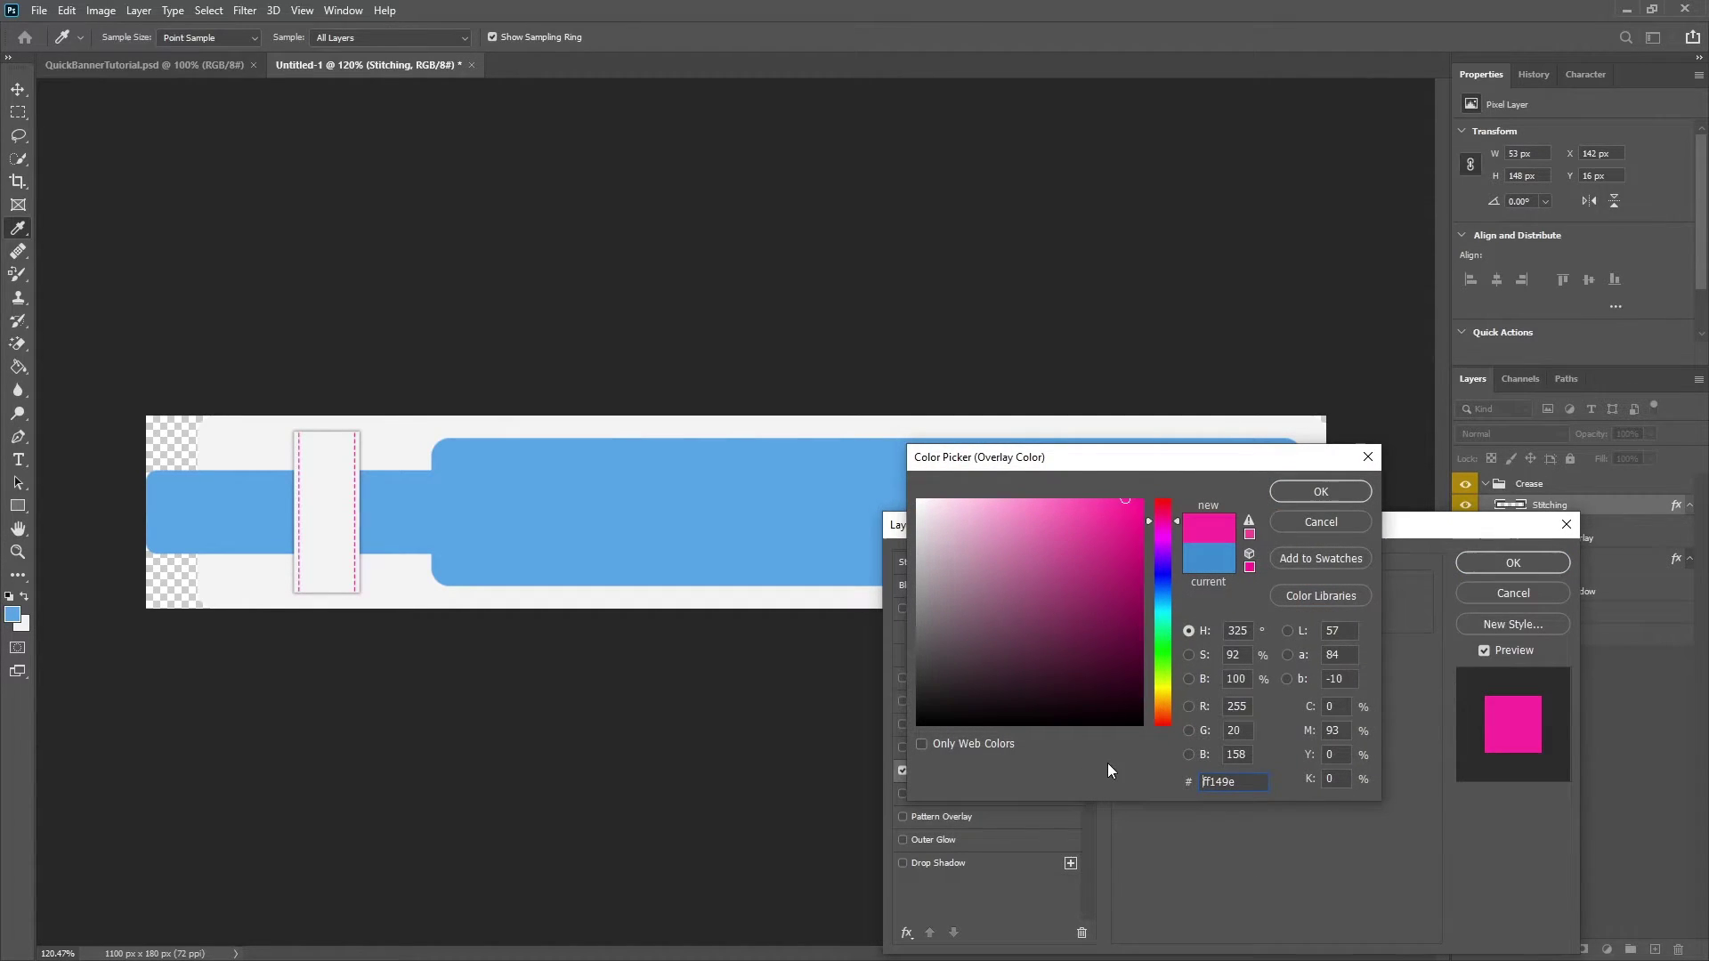
left_click(1346, 522)
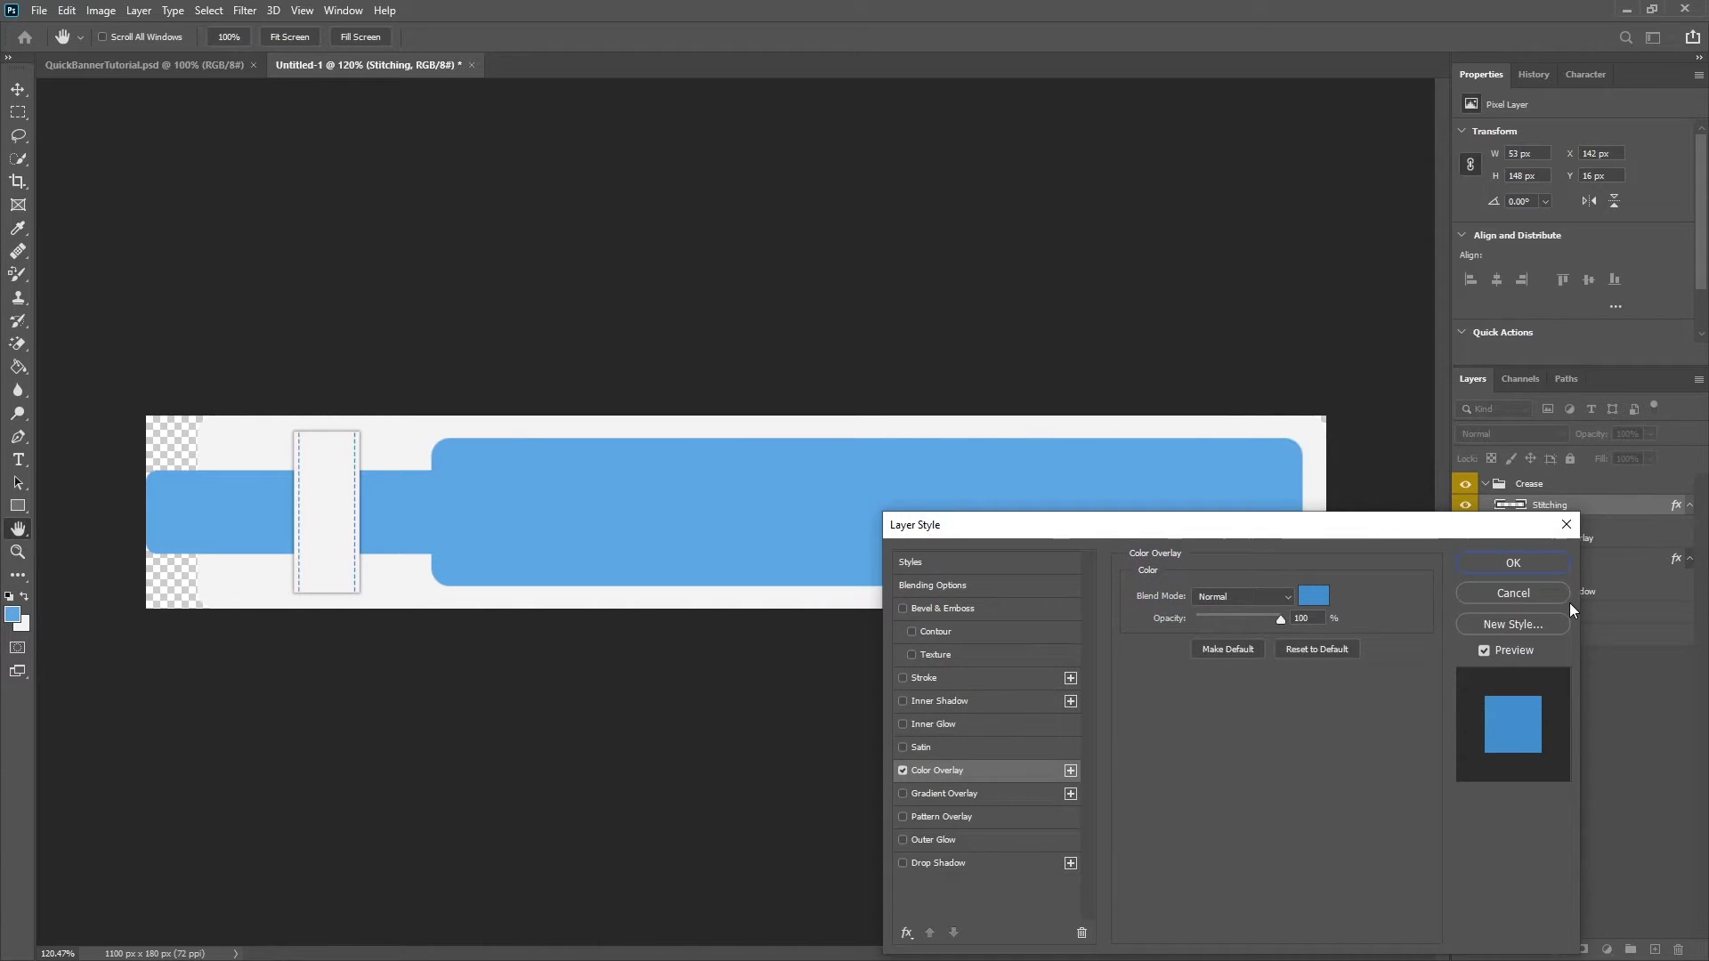
left_click(1536, 596)
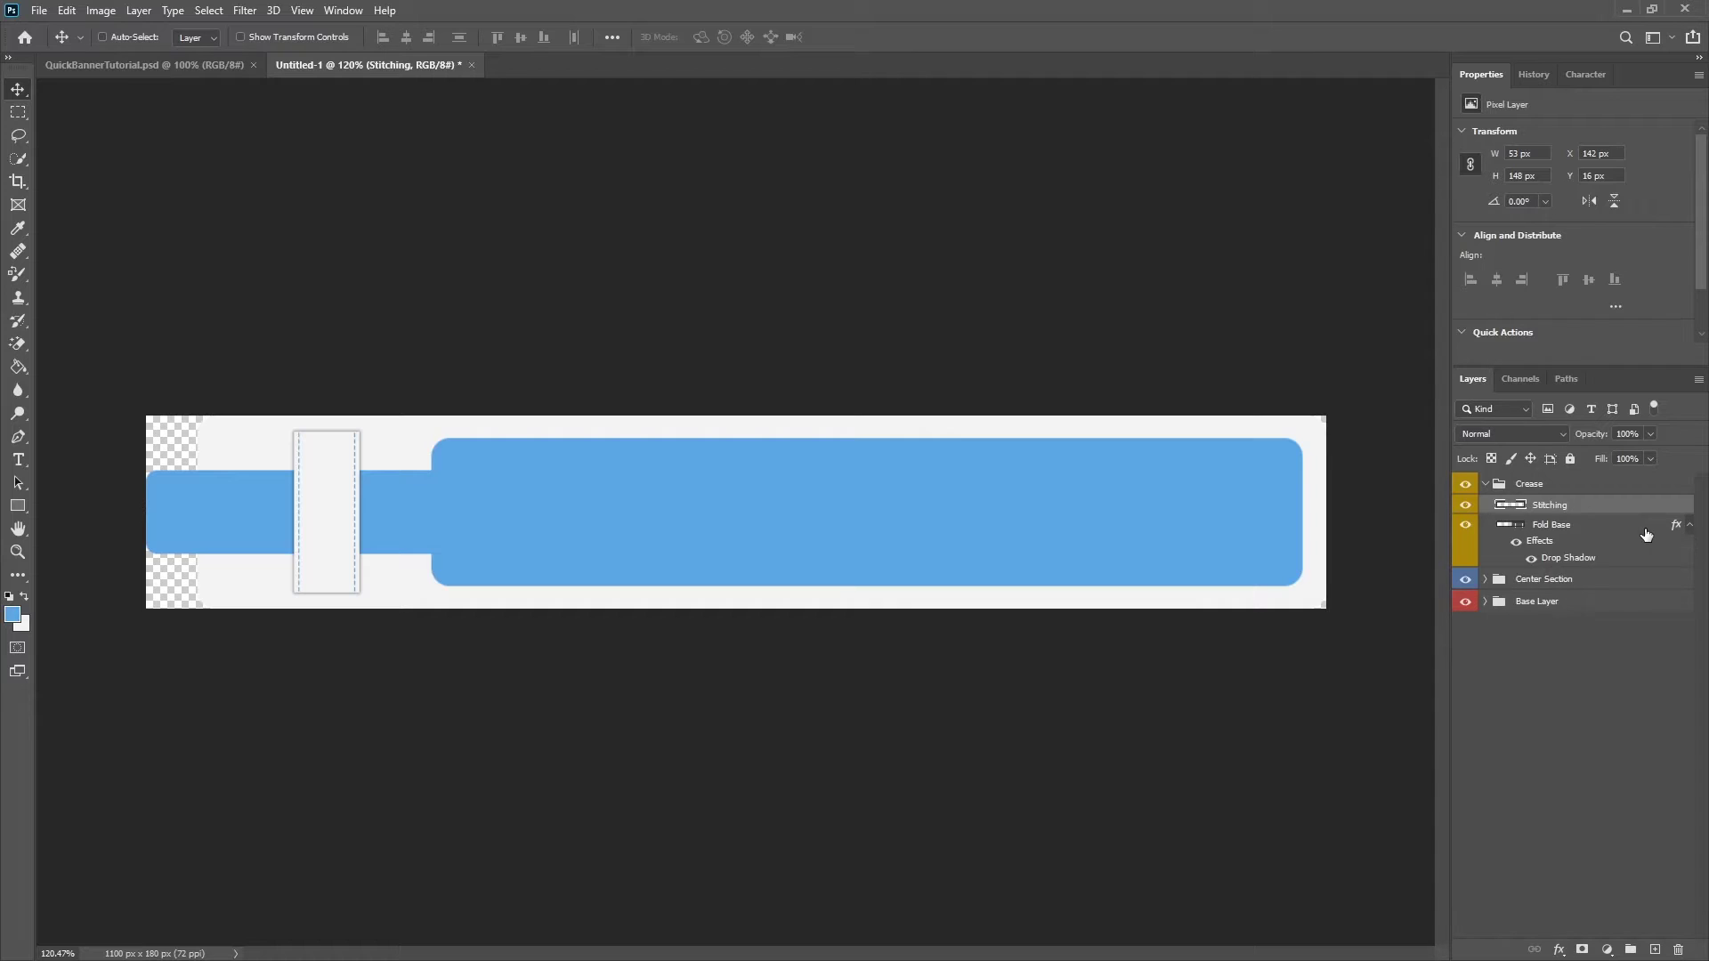
Give Fold Base a Multiply drop shadow: 38% opacity, 180° angle, distance 0, spread 14, size 4
scroll(244, 446, "up", 10)
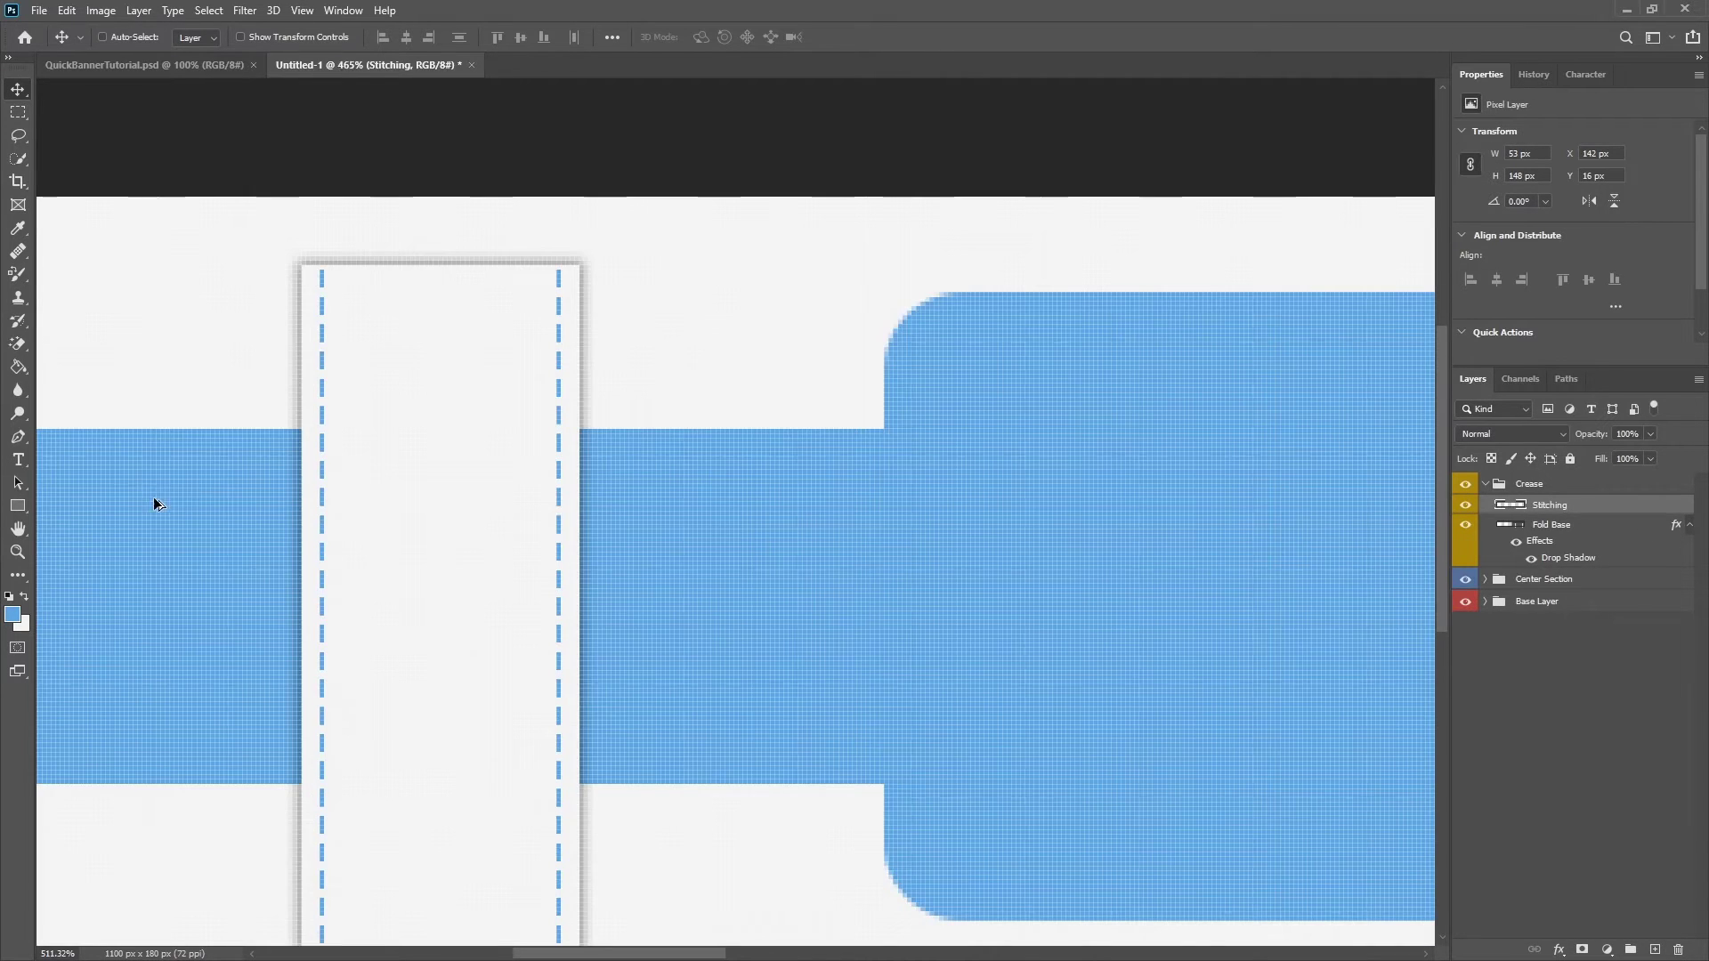
scroll(292, 592, "down", 3)
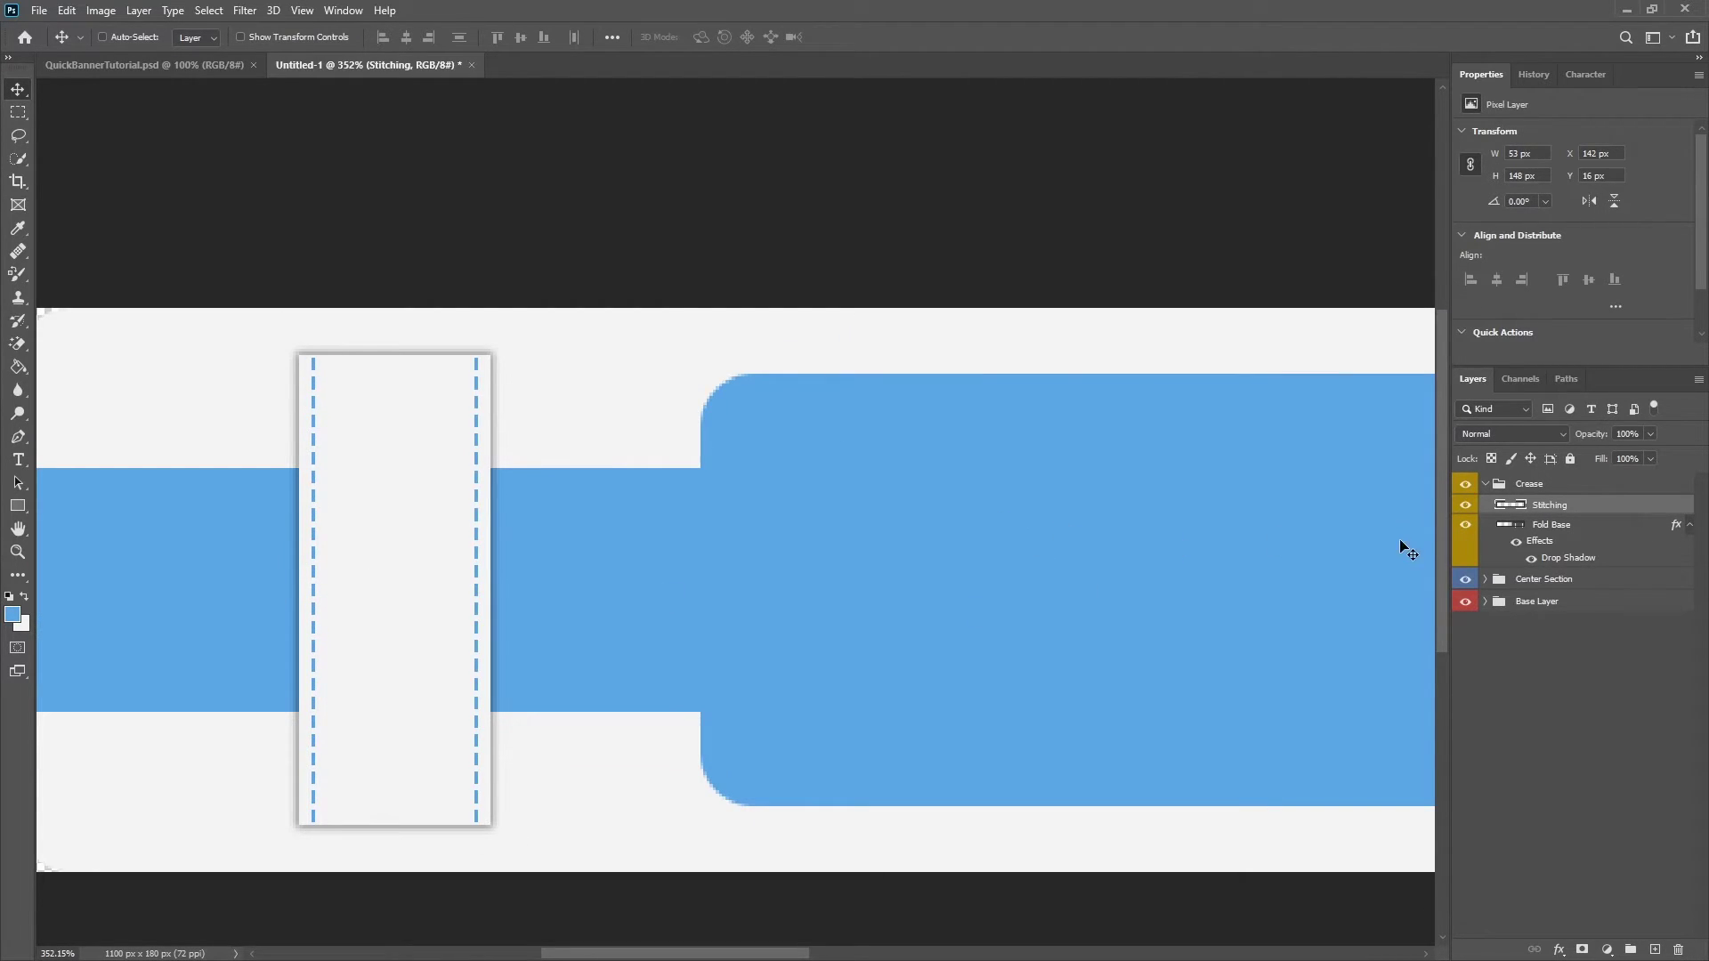
left_click(1551, 527)
right_click(1551, 527)
left_click(1438, 238)
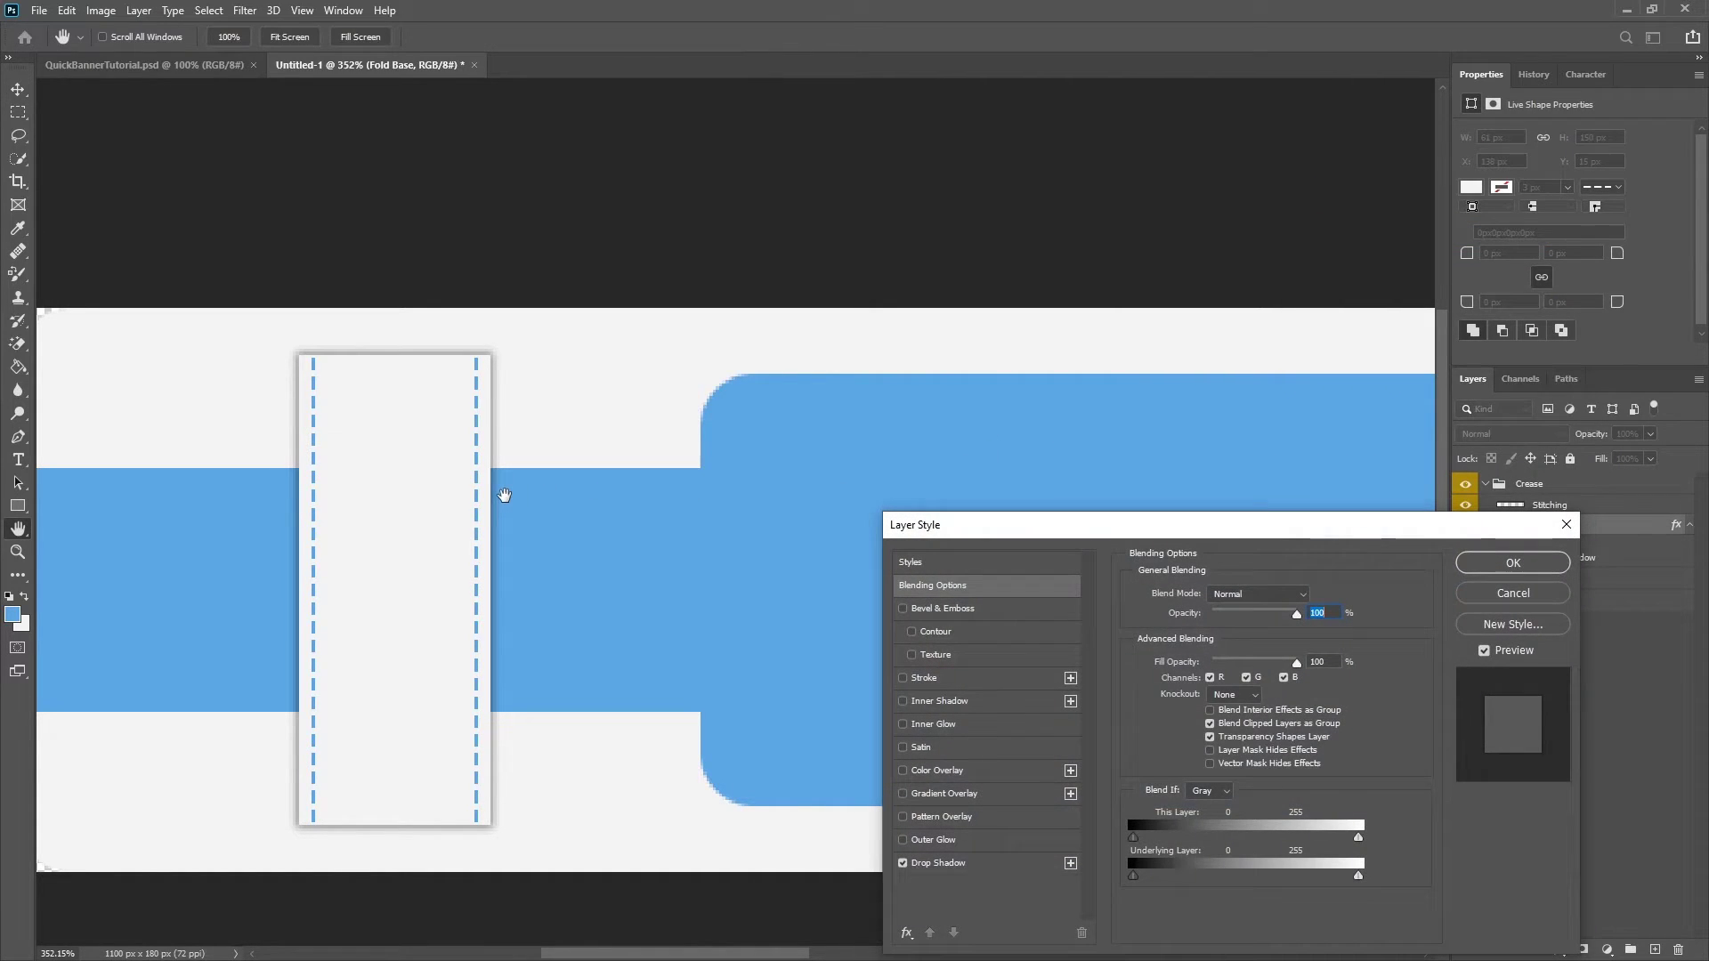
left_click(969, 860)
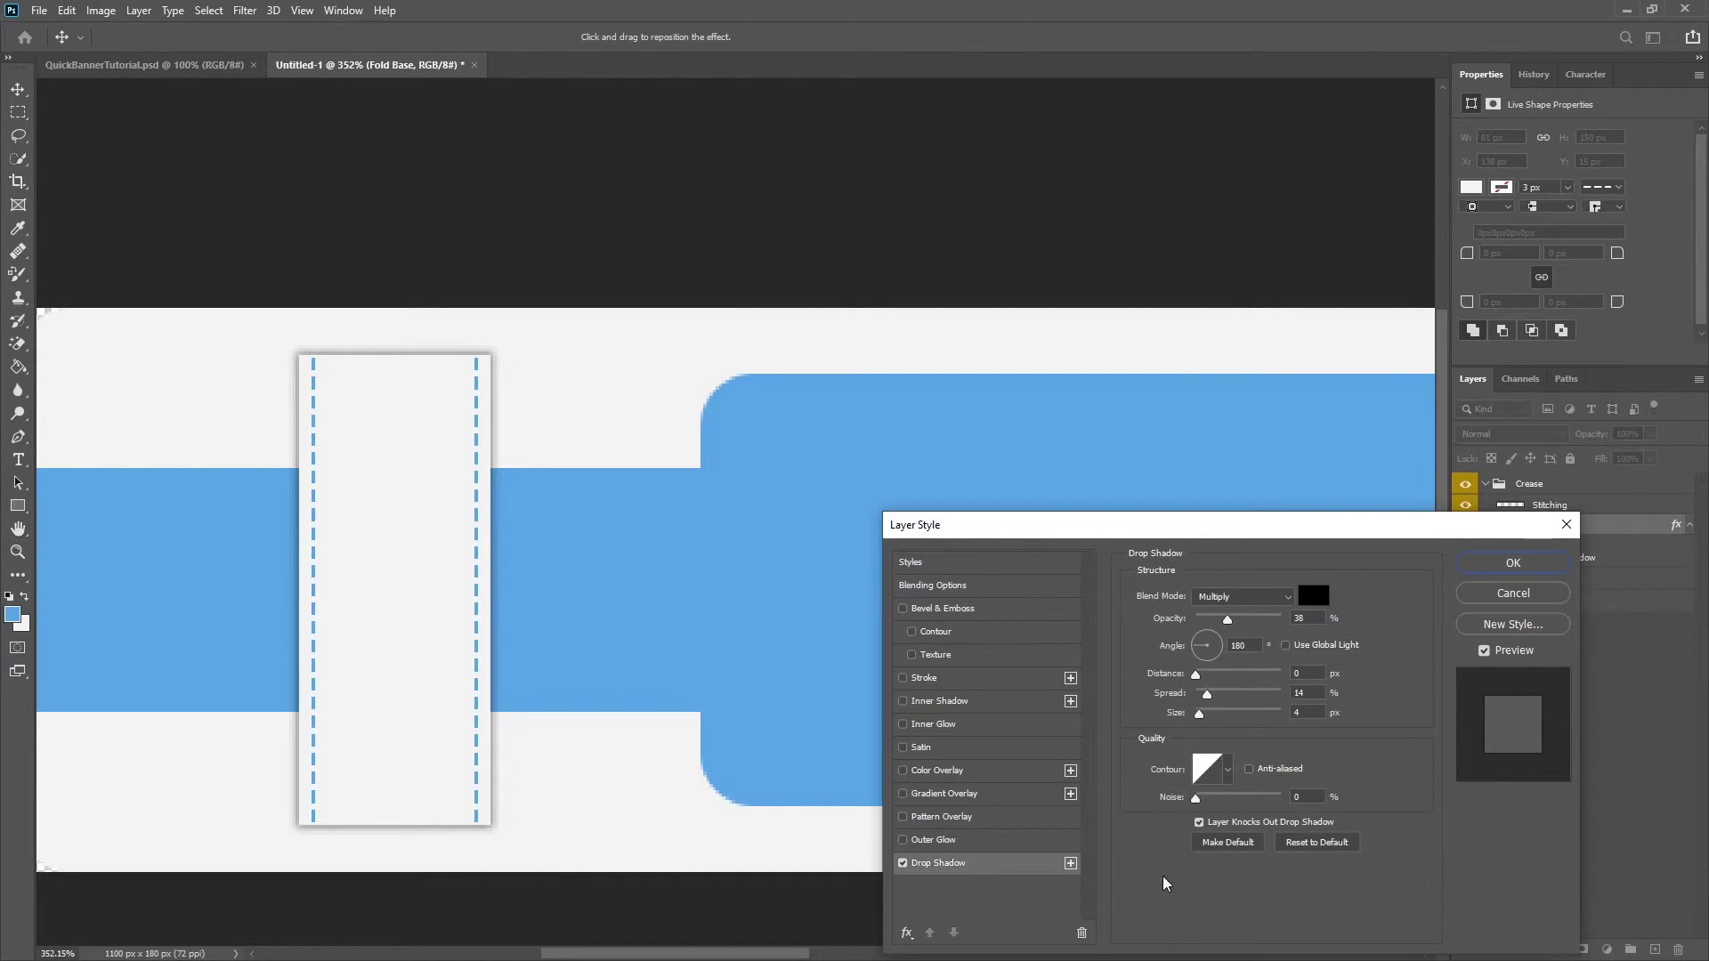
left_click(1517, 565)
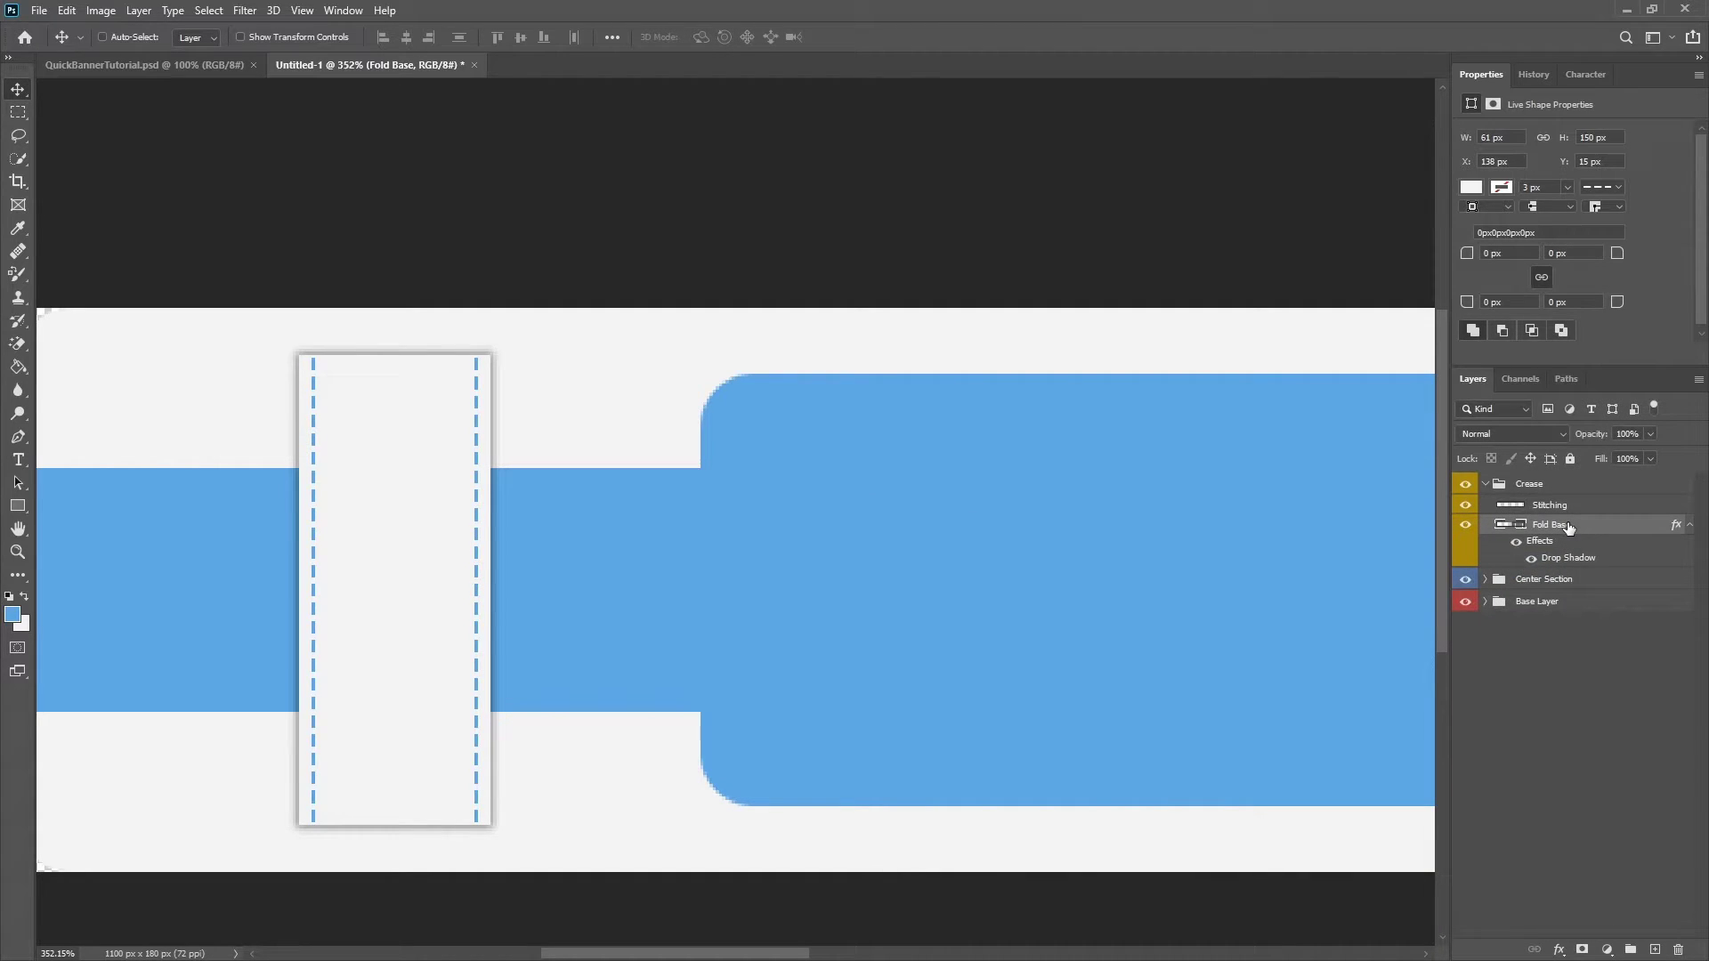
Duplicate Fold Base, clear the original's layer style and rasterize the copy's style
key("ctrl+j")
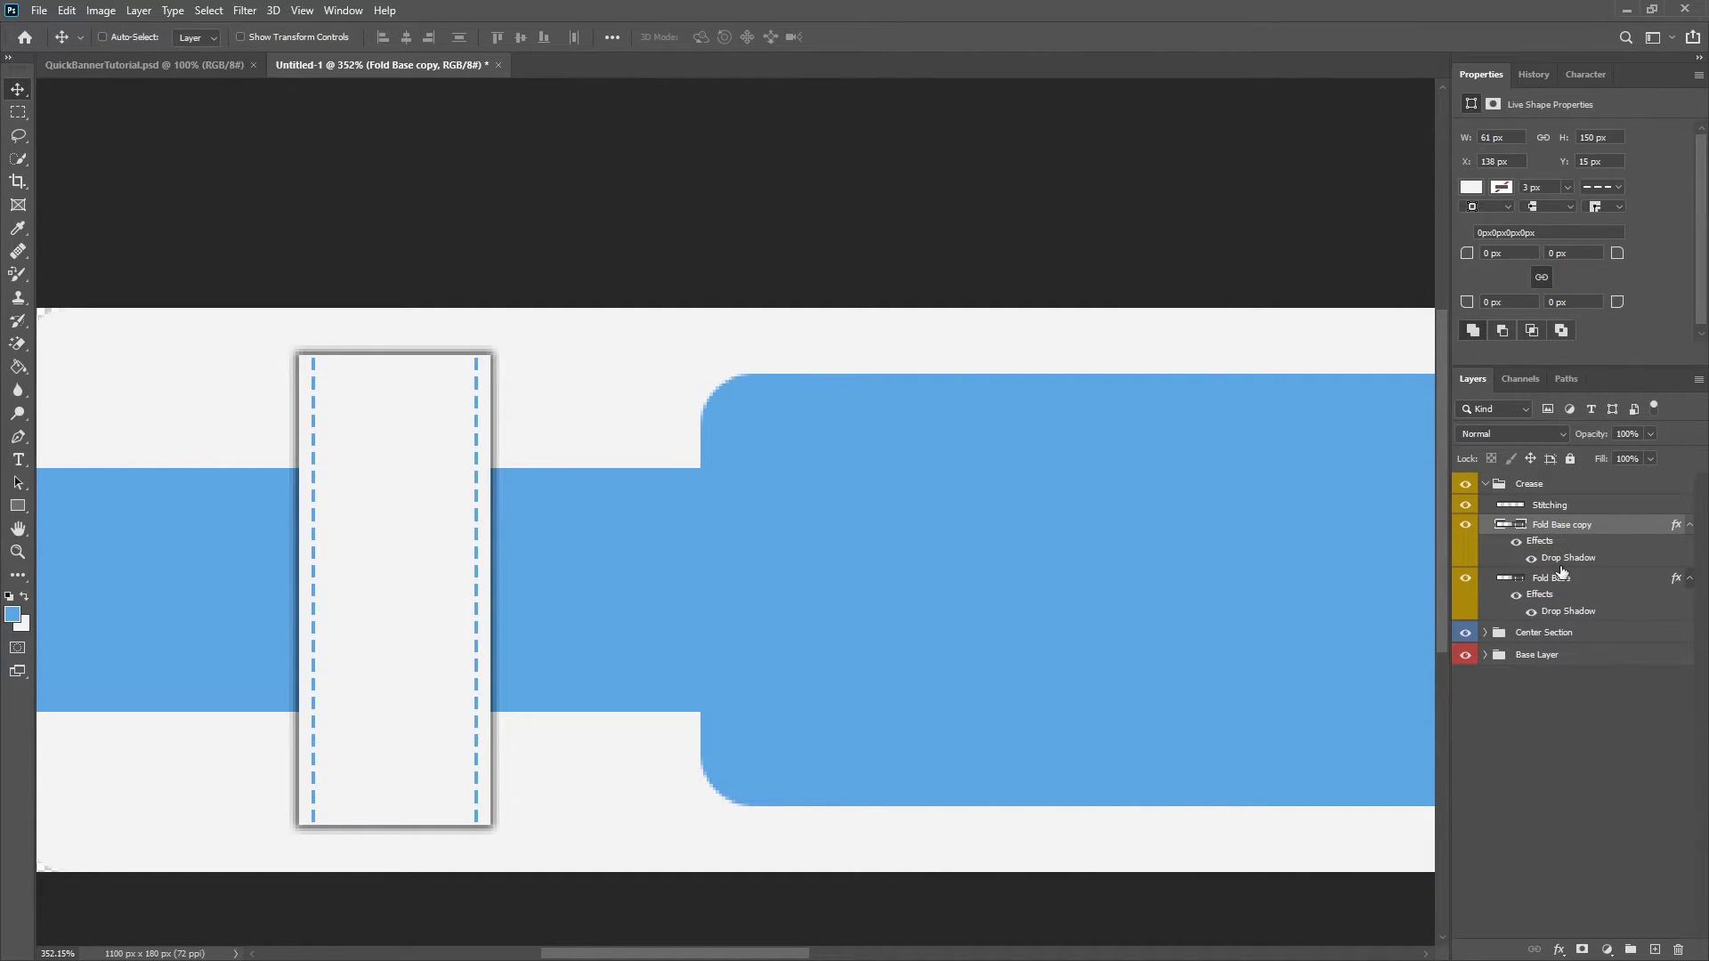
right_click(1560, 578)
left_click(1397, 646)
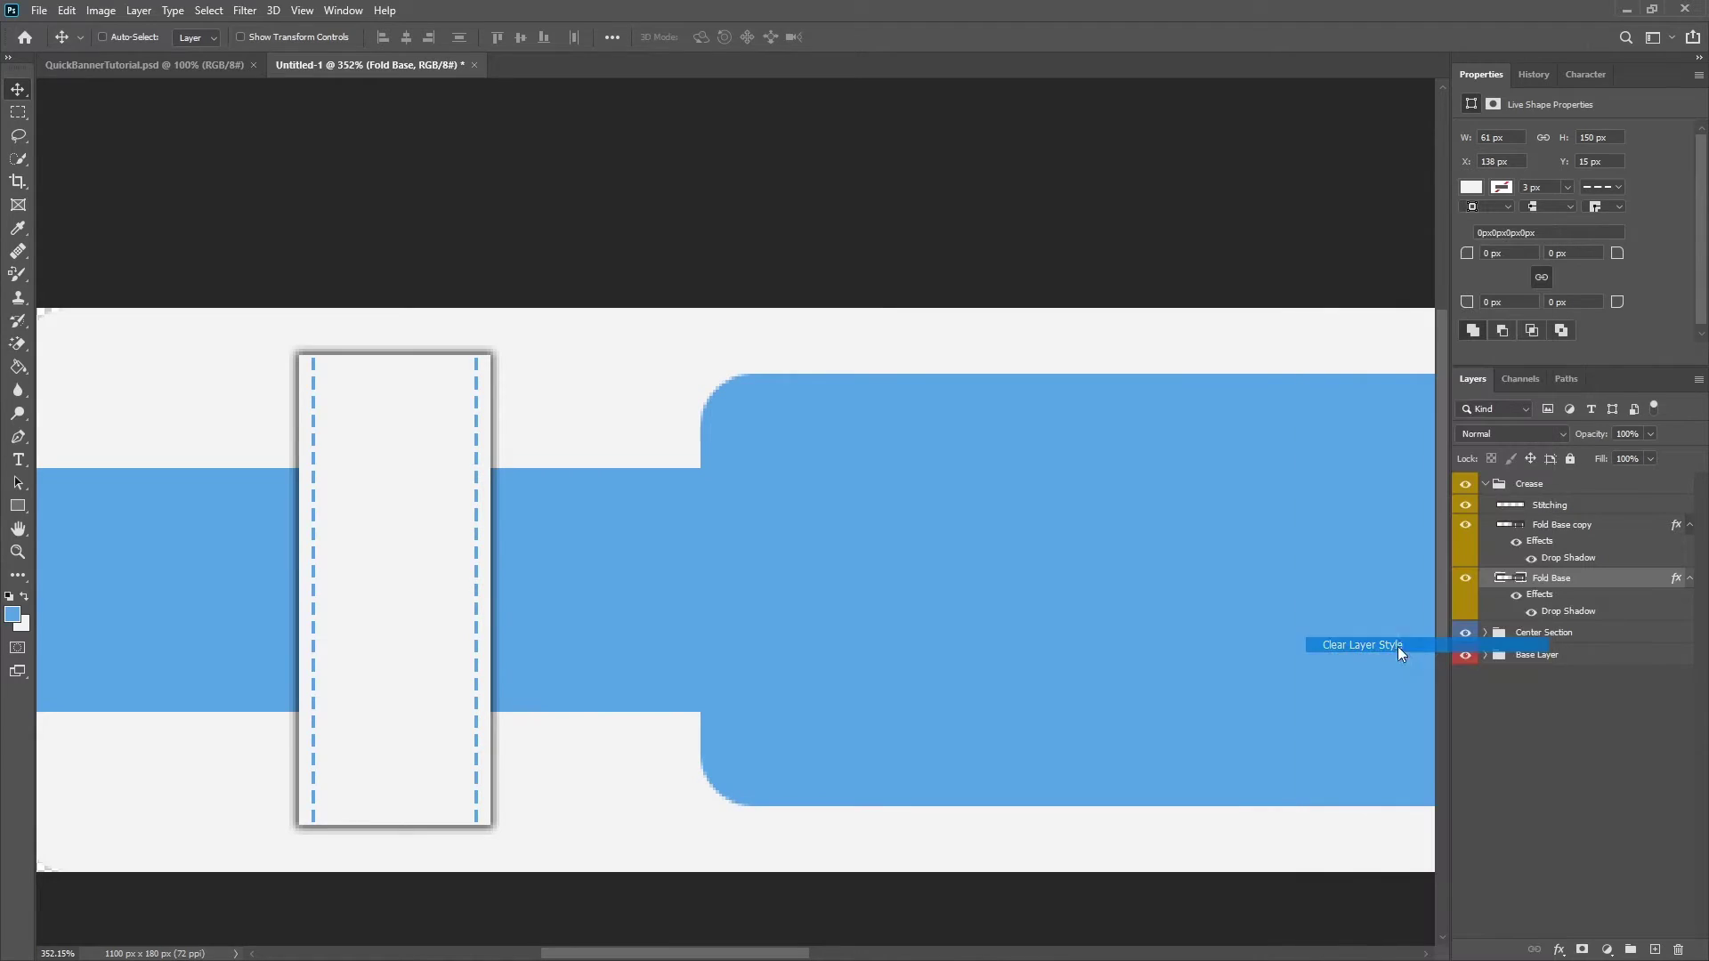
right_click(1561, 529)
left_click(1445, 501)
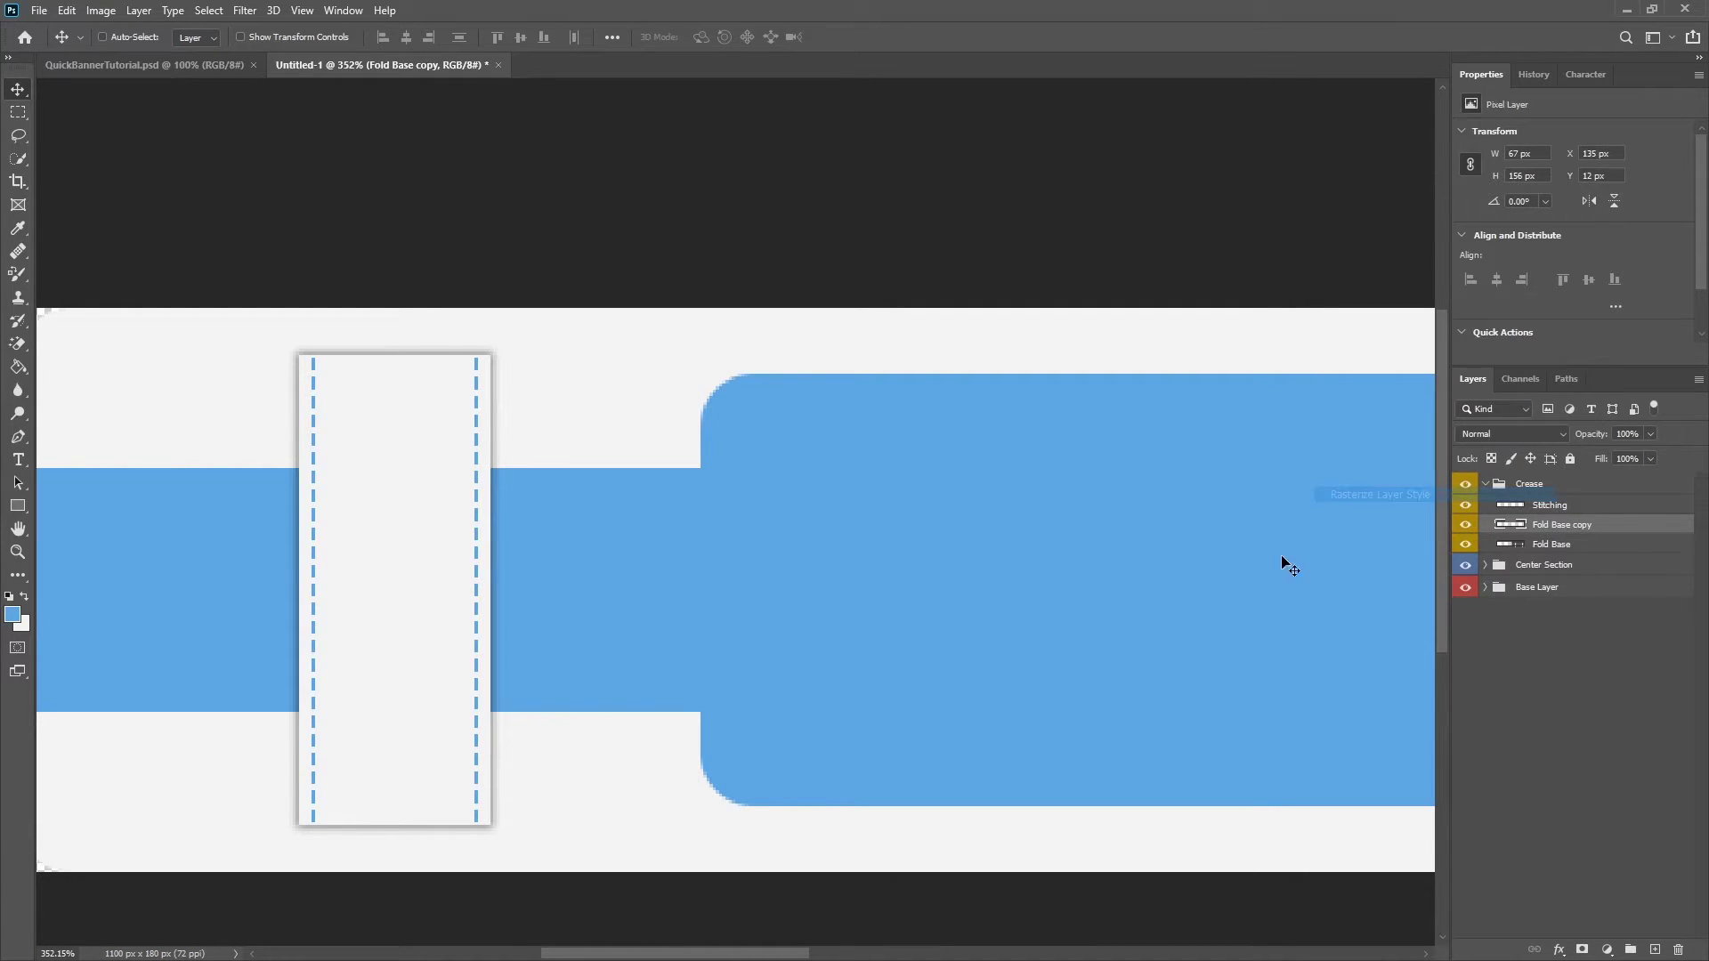
Delete the shadow strip along the fold's top edge
left_click(17, 112)
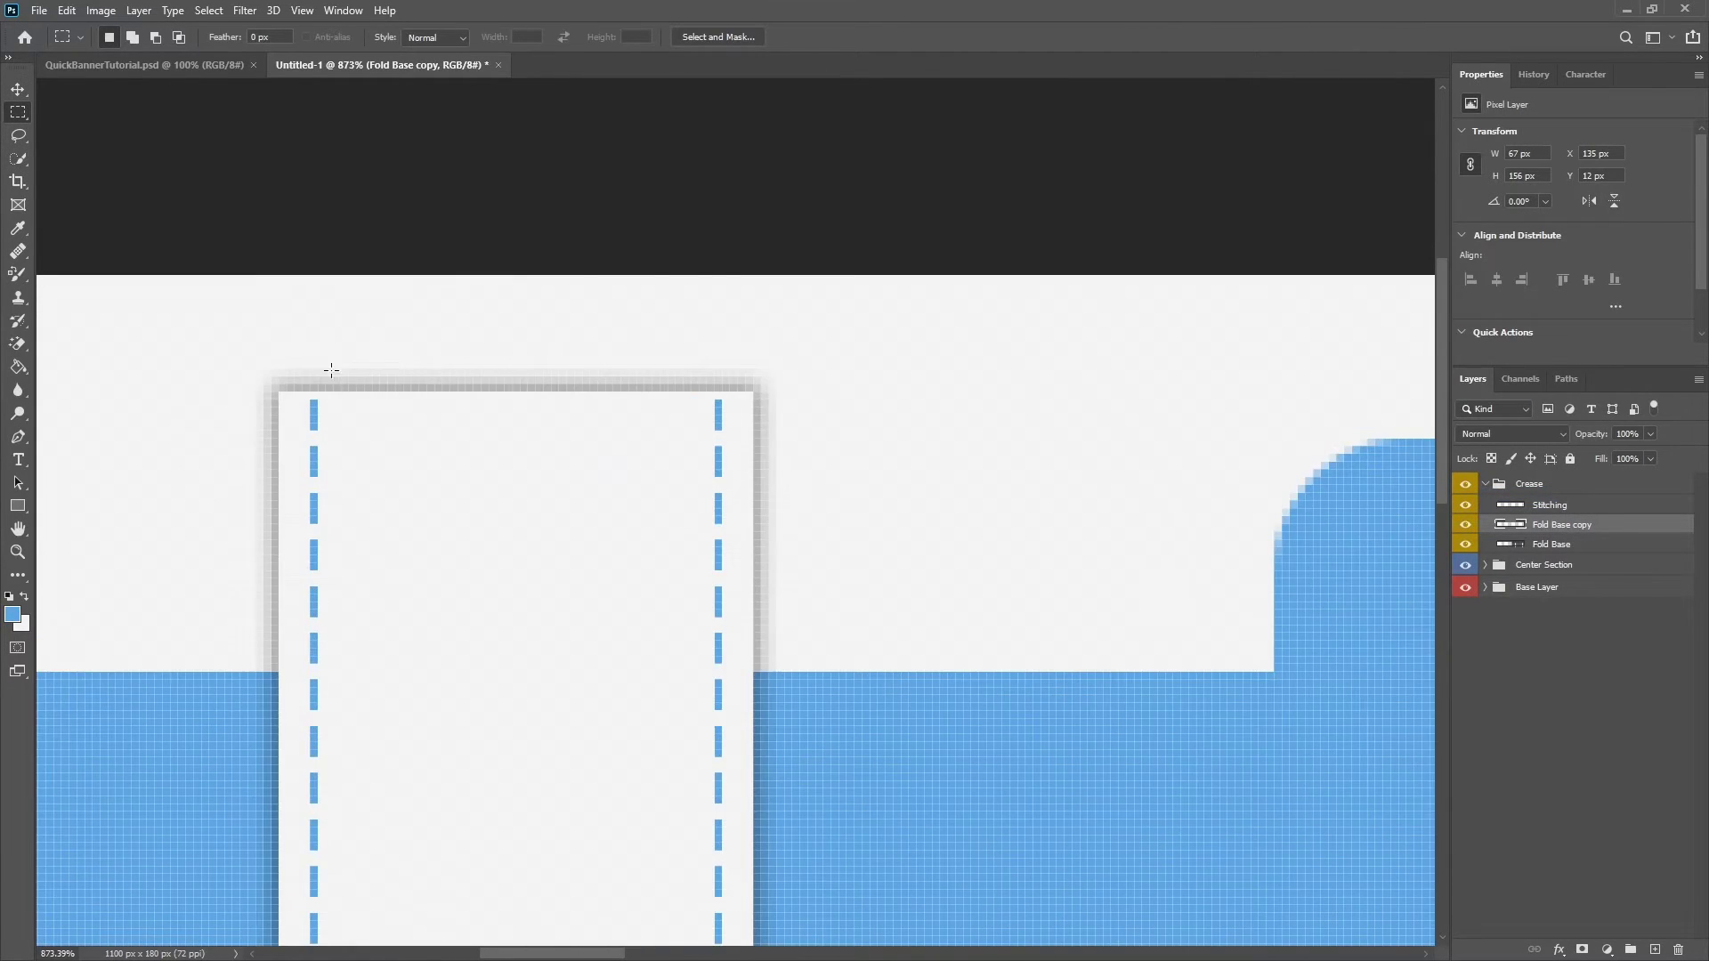
scroll(331, 370, "up", 2)
left_click_drag(212, 294, 1114, 402)
key("Delete")
key("ctrl+d")
Delete the shadow strip below the fold's bottom edge
key("ctrl+0")
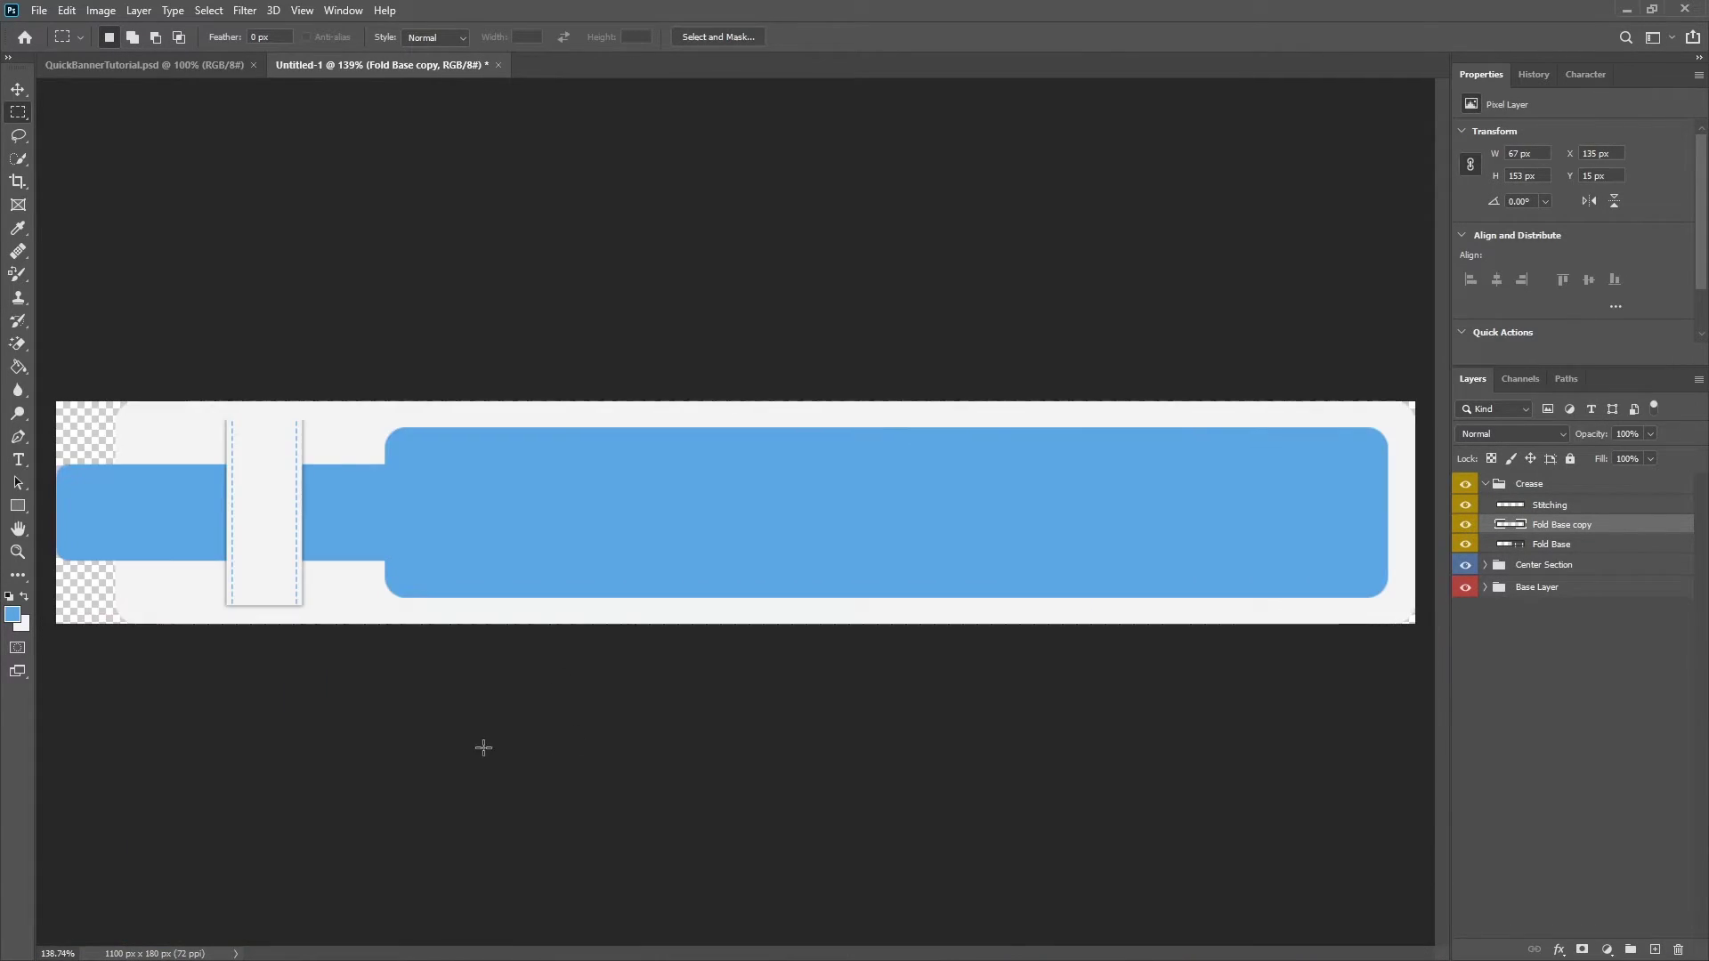
scroll(276, 623, "up", 6)
left_click_drag(628, 955, 549, 955)
scroll(935, 623, "up", 1)
left_click_drag(322, 587, 1243, 502)
key("Delete")
key("ctrl+d")
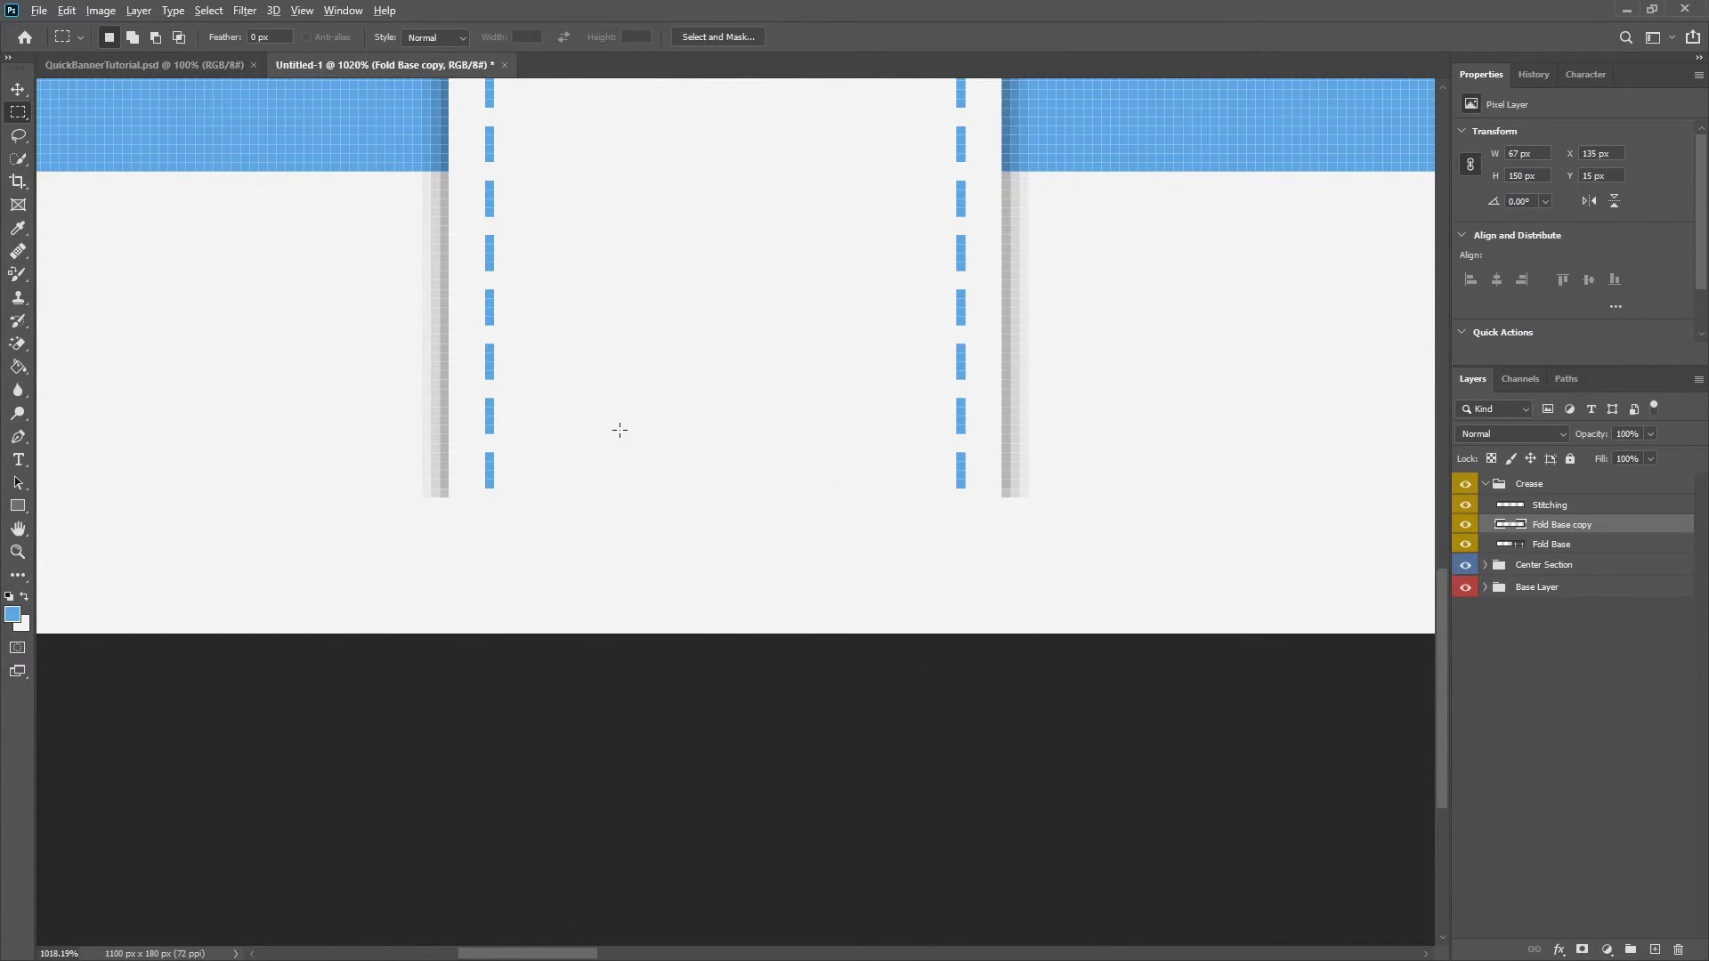
Rename the Fold Base copy to Shadows
scroll(617, 428, "down", 4)
scroll(543, 204, "up", 5)
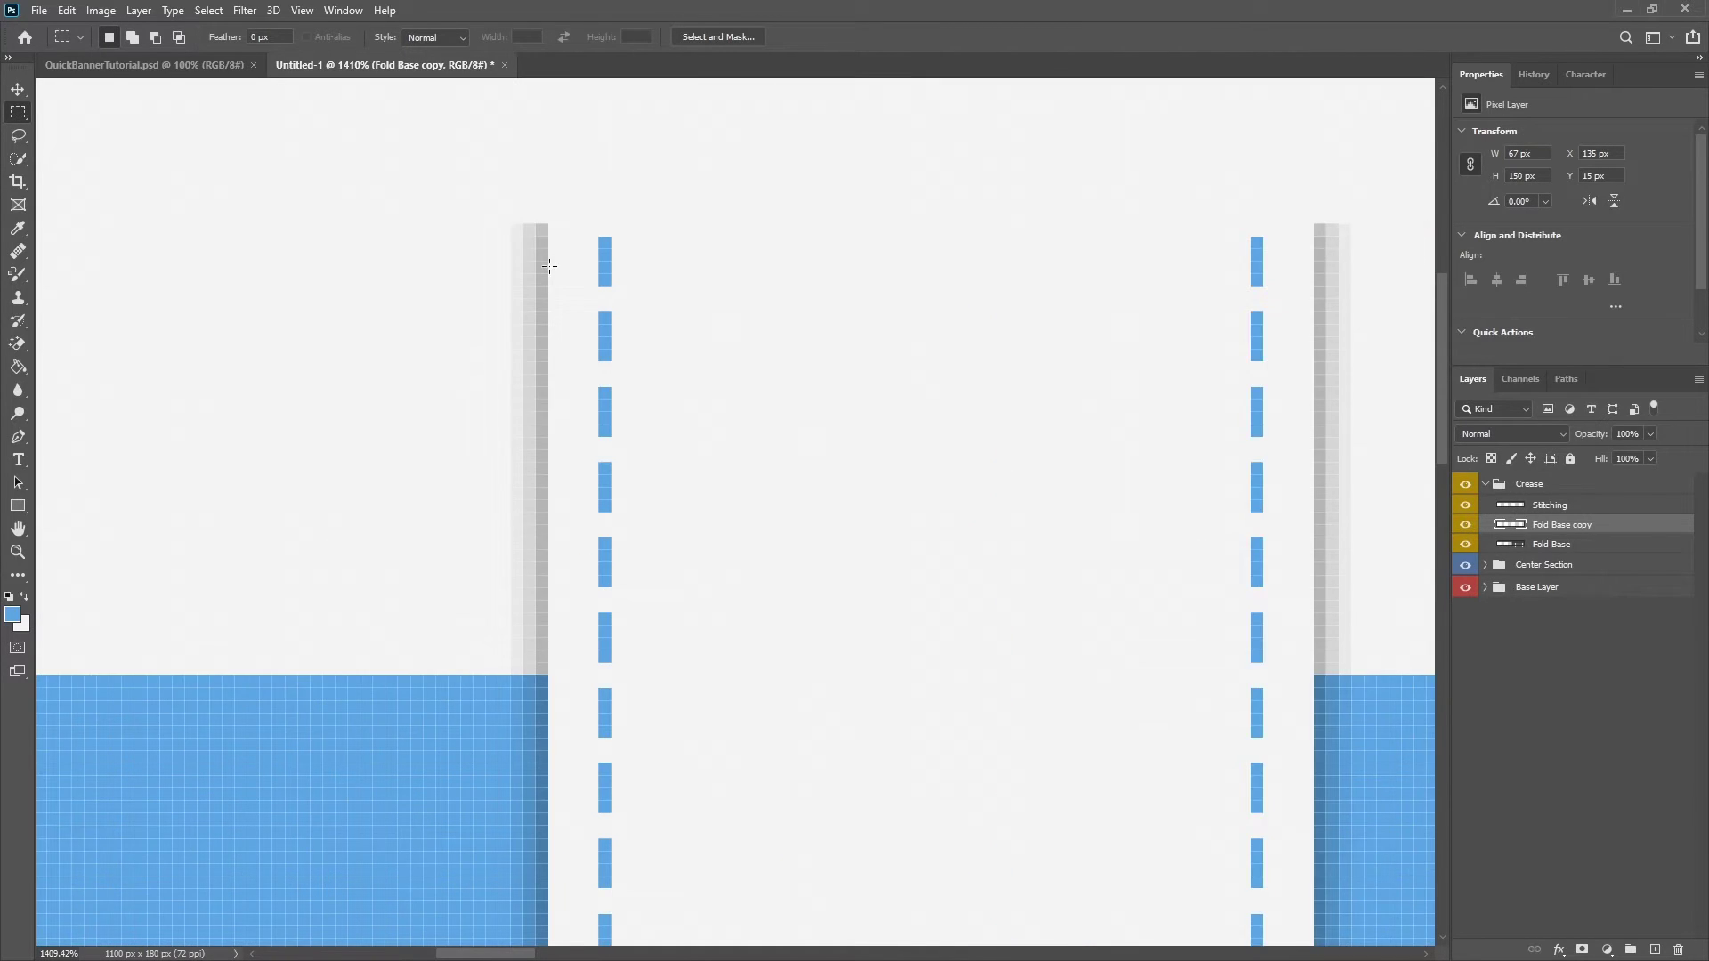
left_click_drag(548, 219, 1342, 905)
scroll(1030, 618, "down", 5)
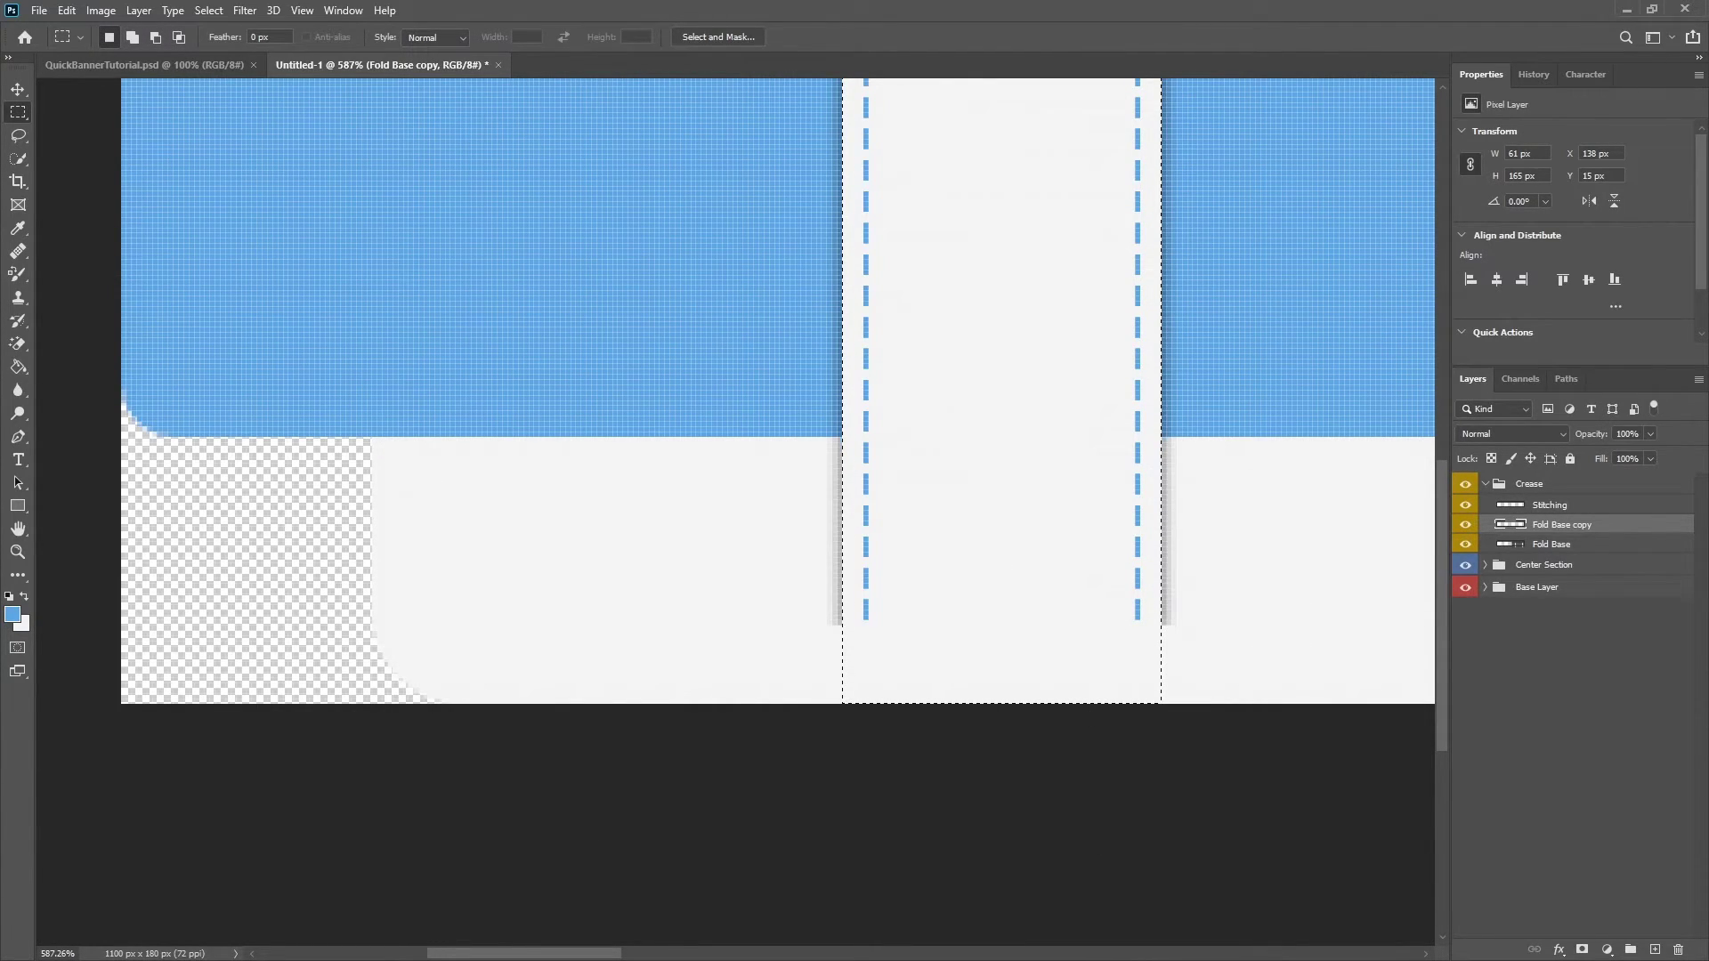
scroll(1068, 574, "down", 4)
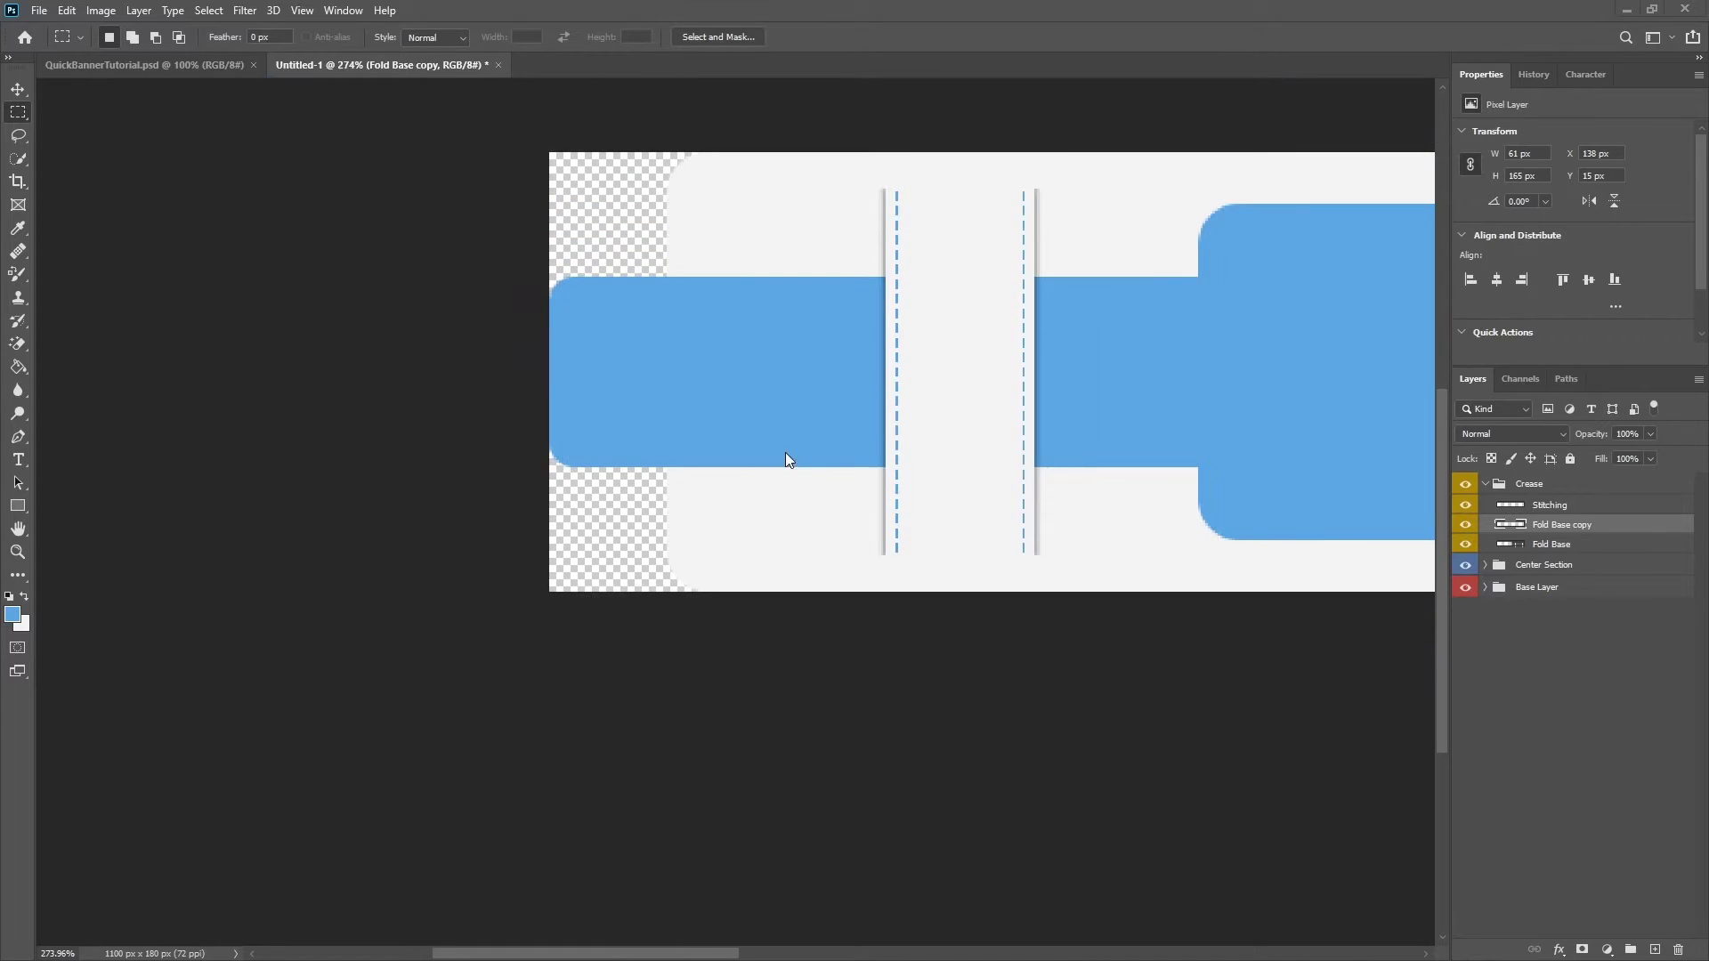
scroll(786, 458, "up", 1)
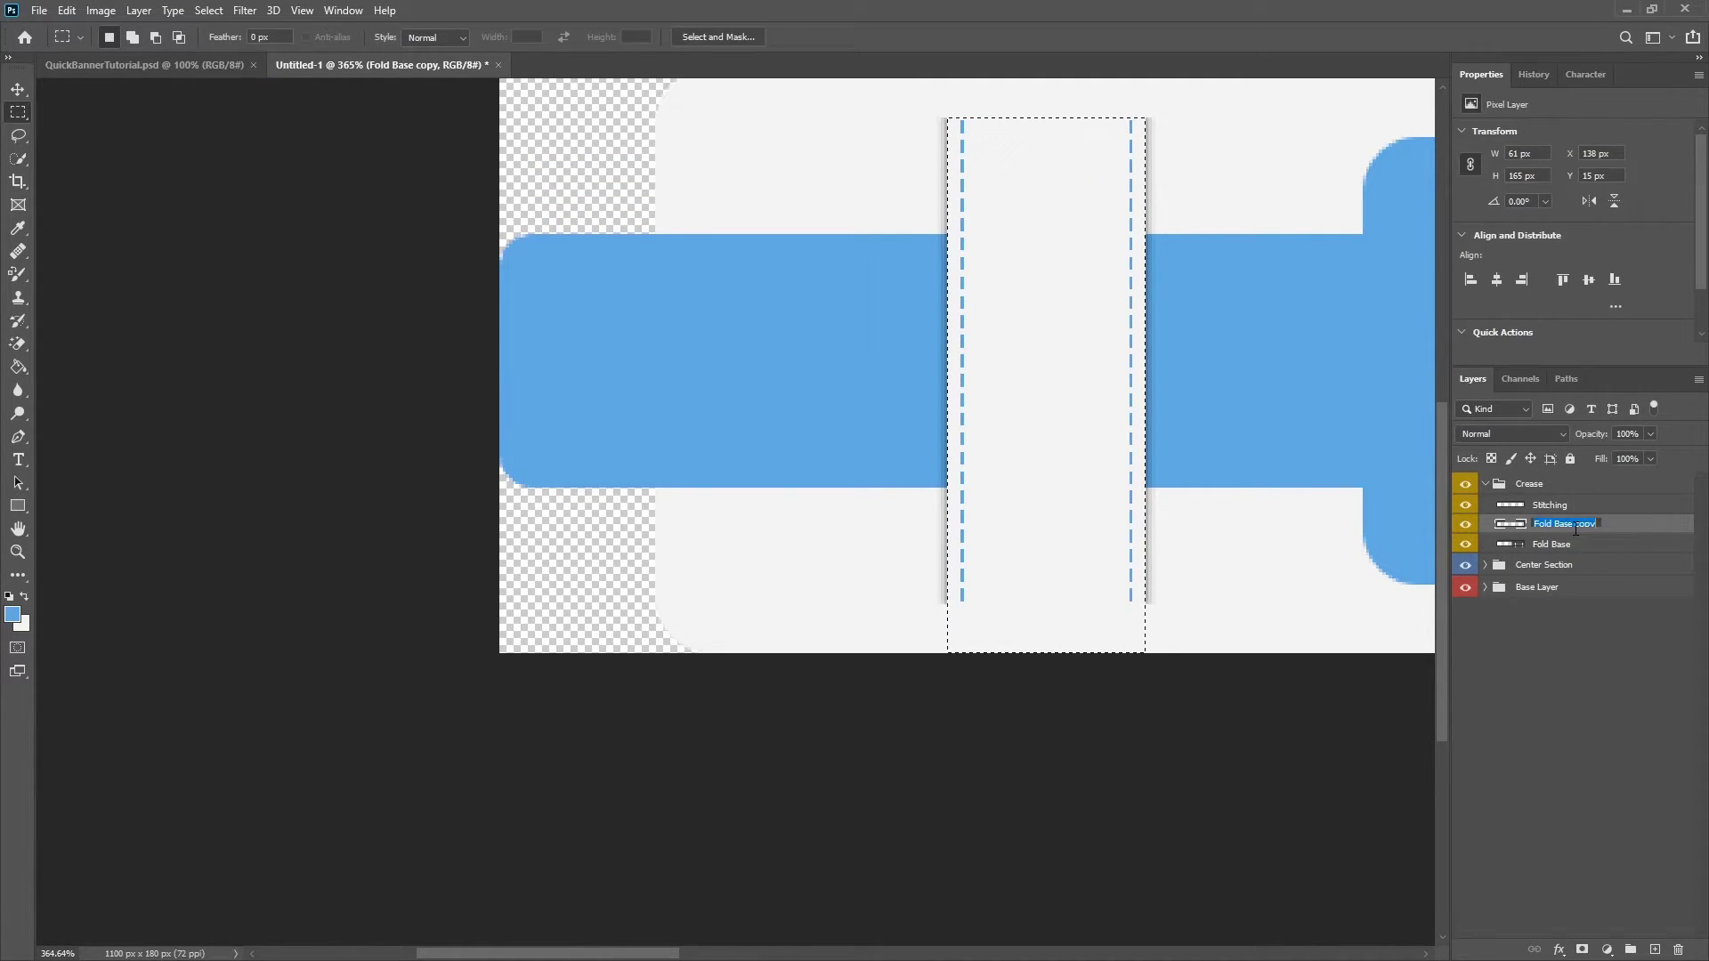
type("Sha")
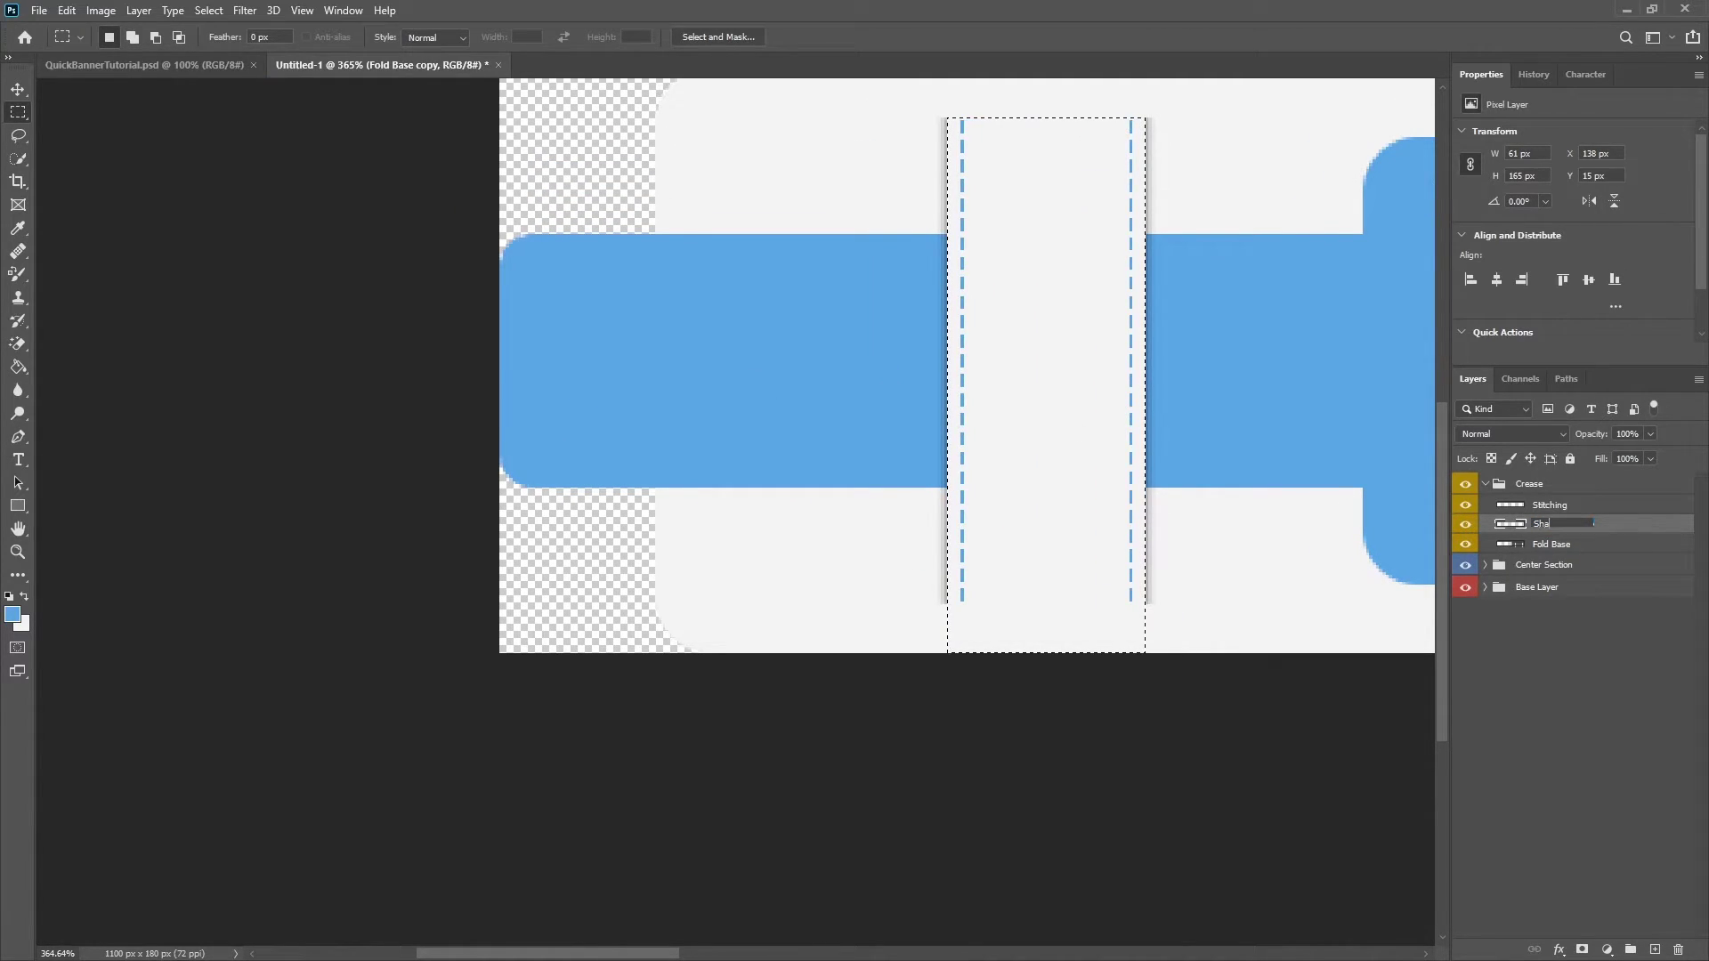
type("dows")
key("Return")
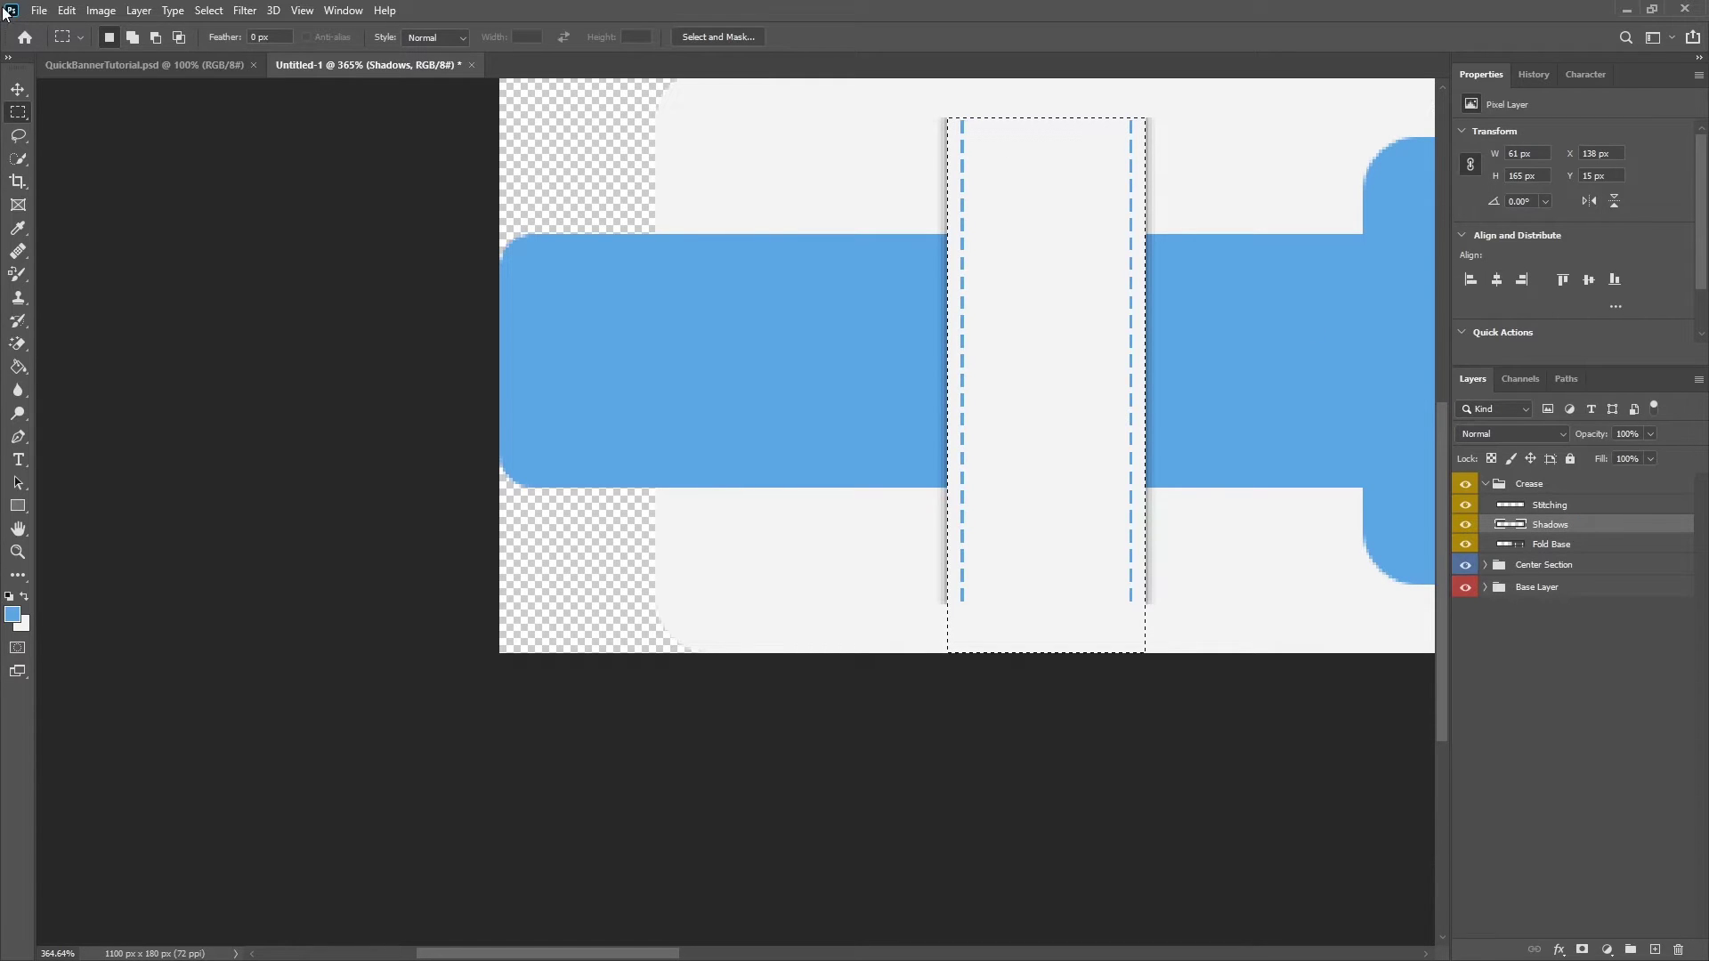
Clear the active selection on the canvas
right_click(301, 252)
right_click(984, 269)
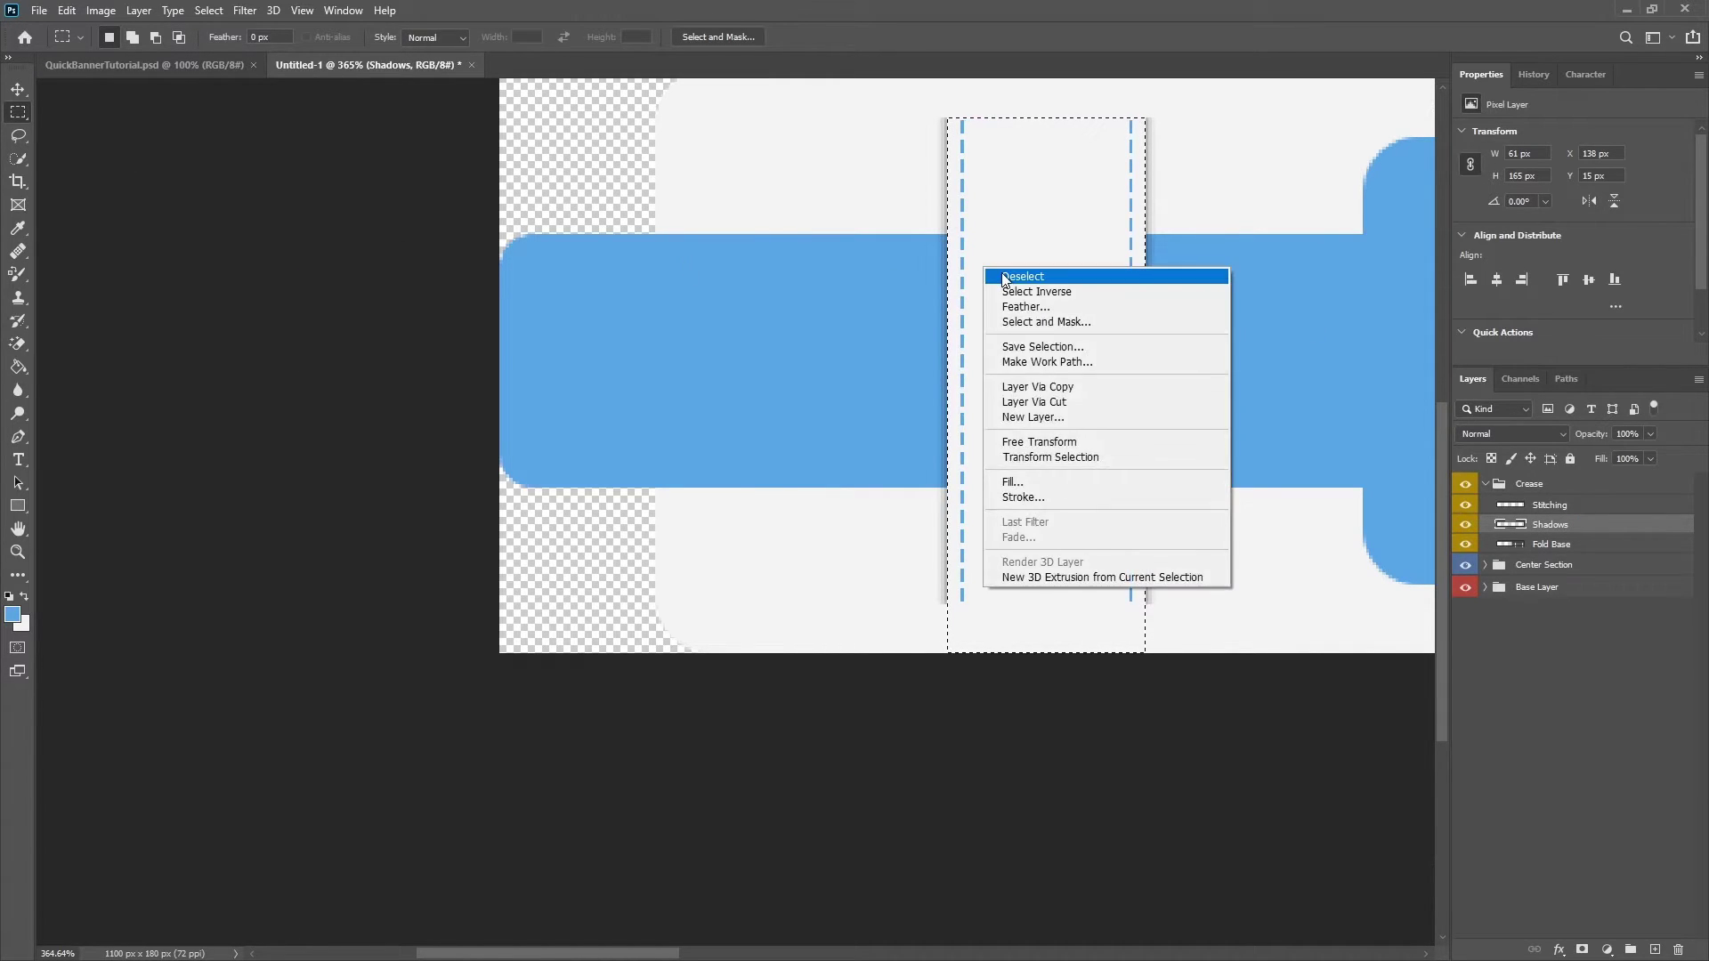
left_click(1023, 277)
scroll(1247, 637, "up", 5)
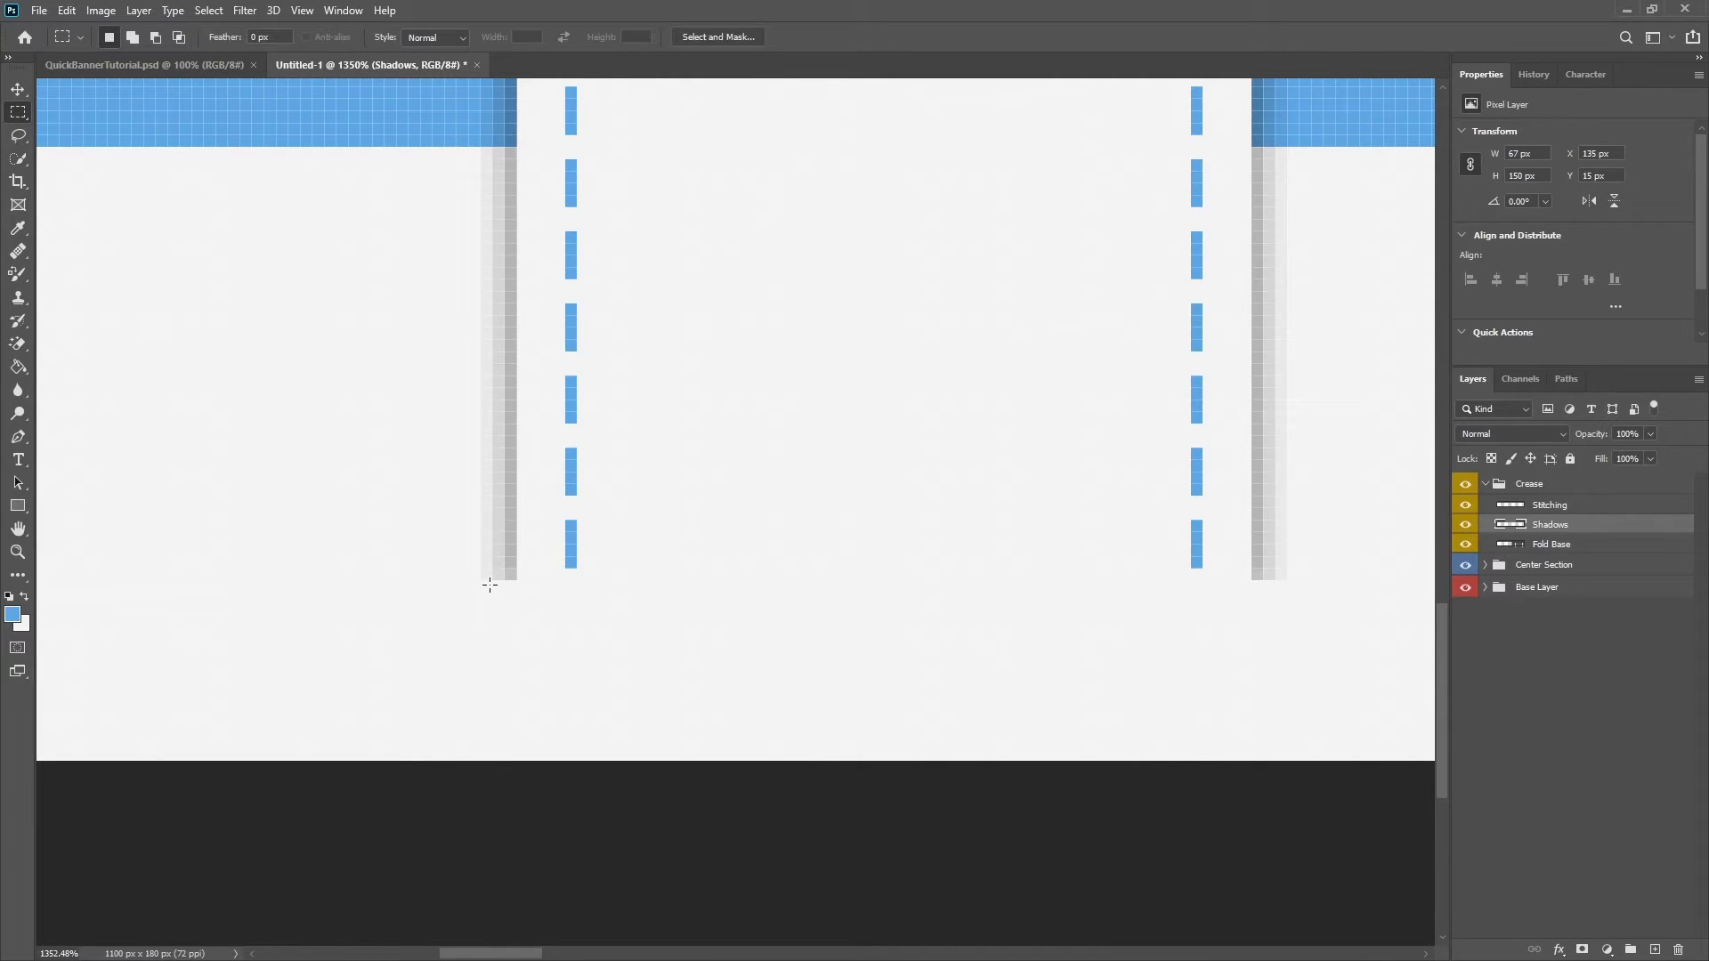
scroll(489, 584, "down", 2)
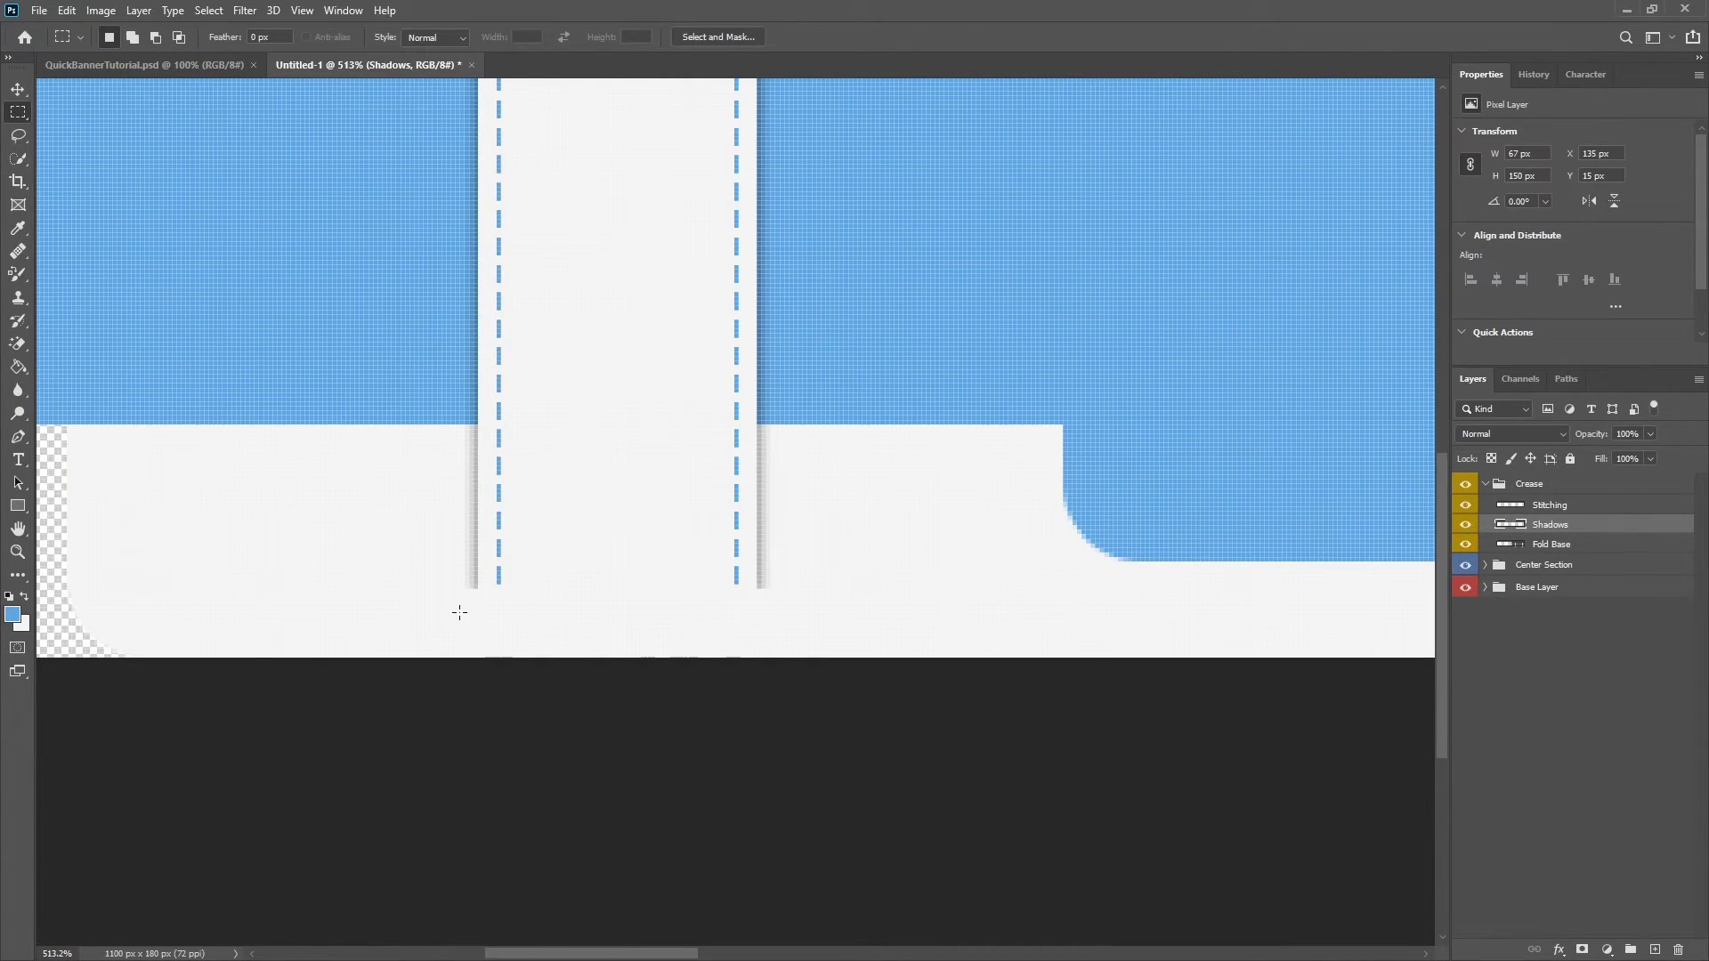
Move the Shadows layer beneath Fold Base in the layer stack
left_click(9, 392)
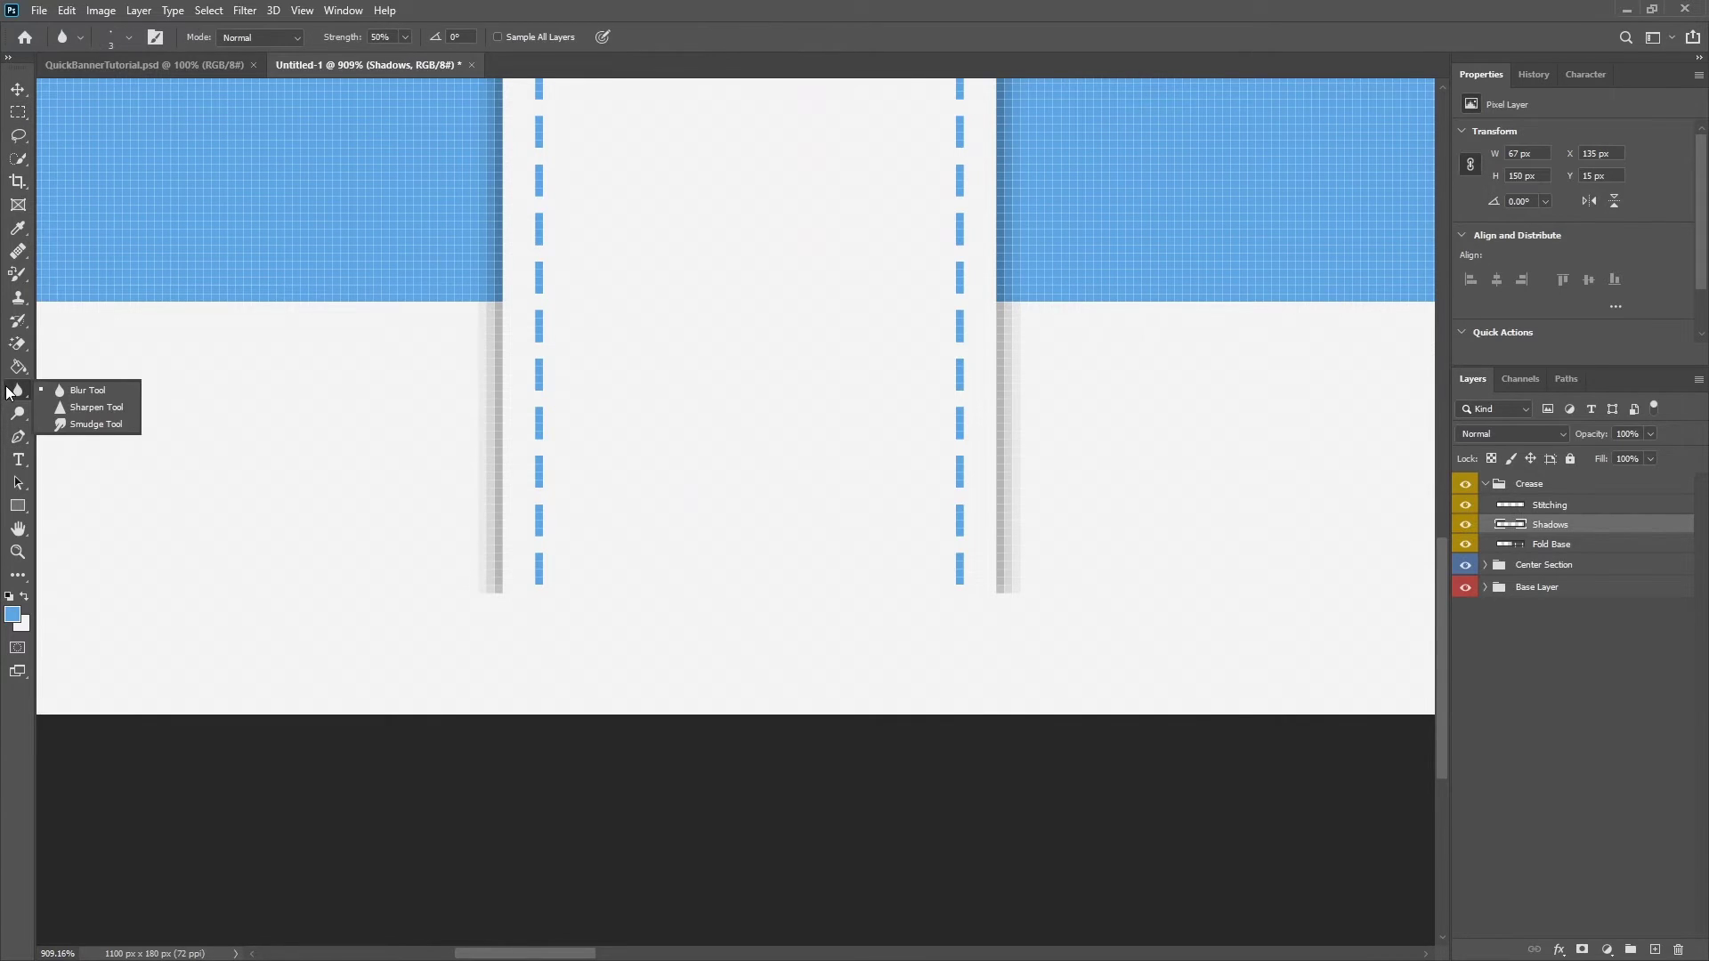
scroll(526, 574, "up", 3)
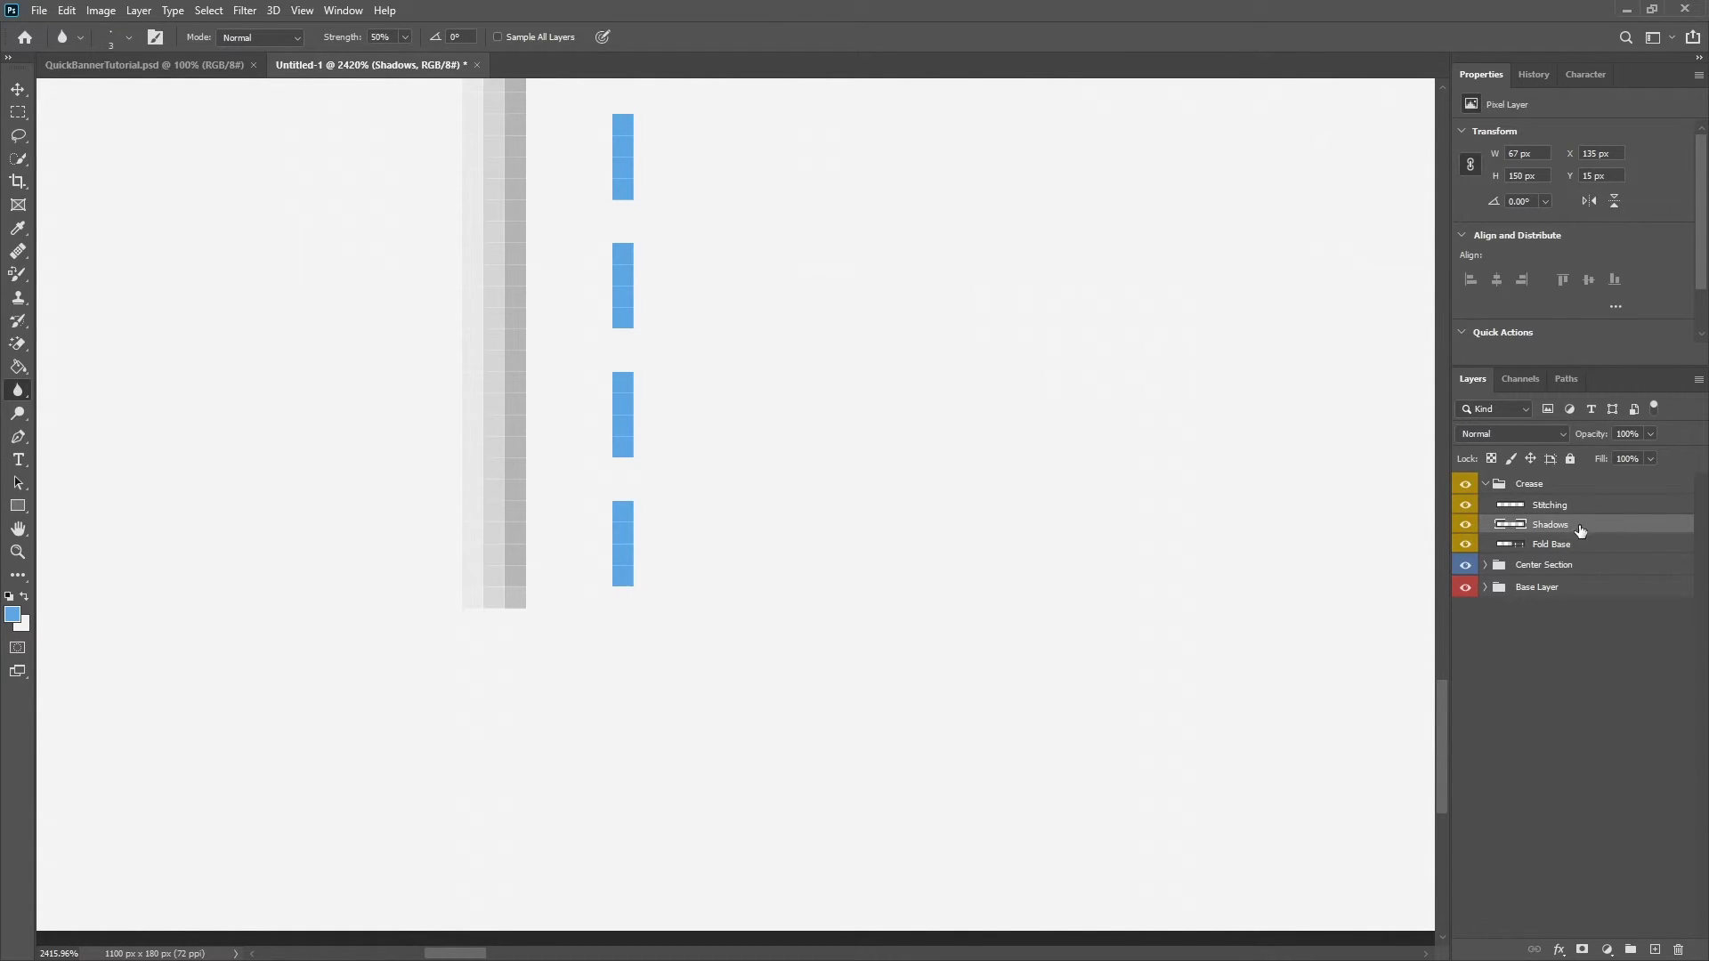
left_click_drag(1555, 527, 1551, 552)
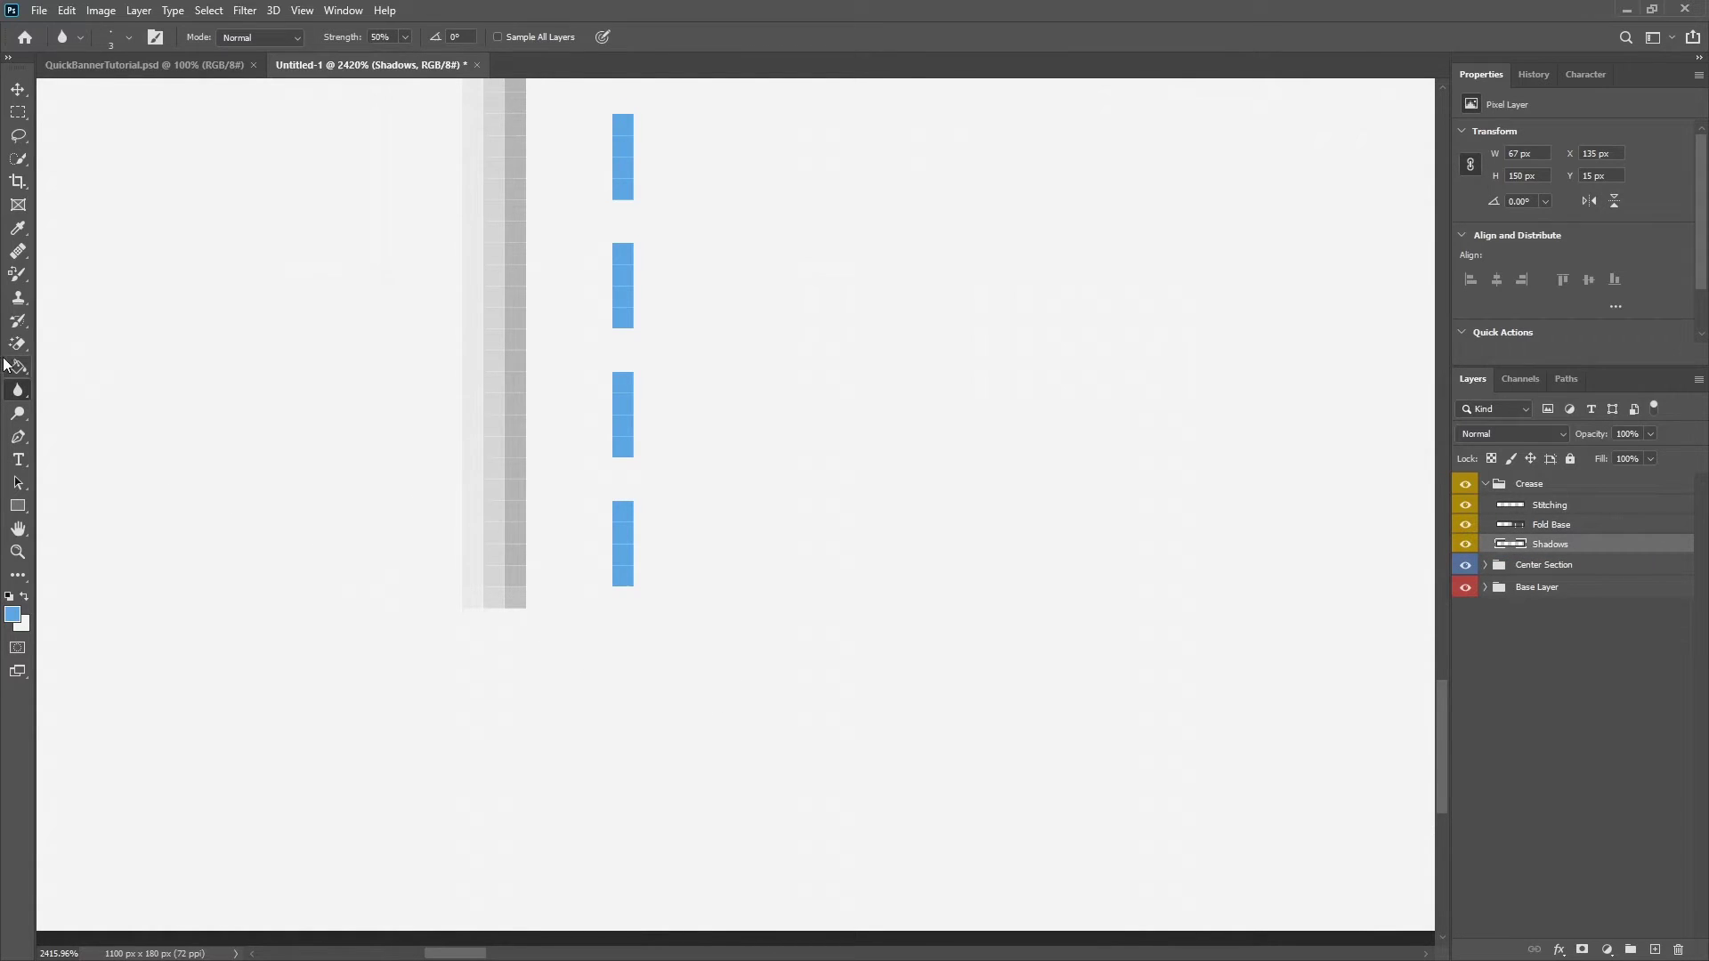
scroll(492, 484, "up", 5)
scroll(573, 607, "down", 2)
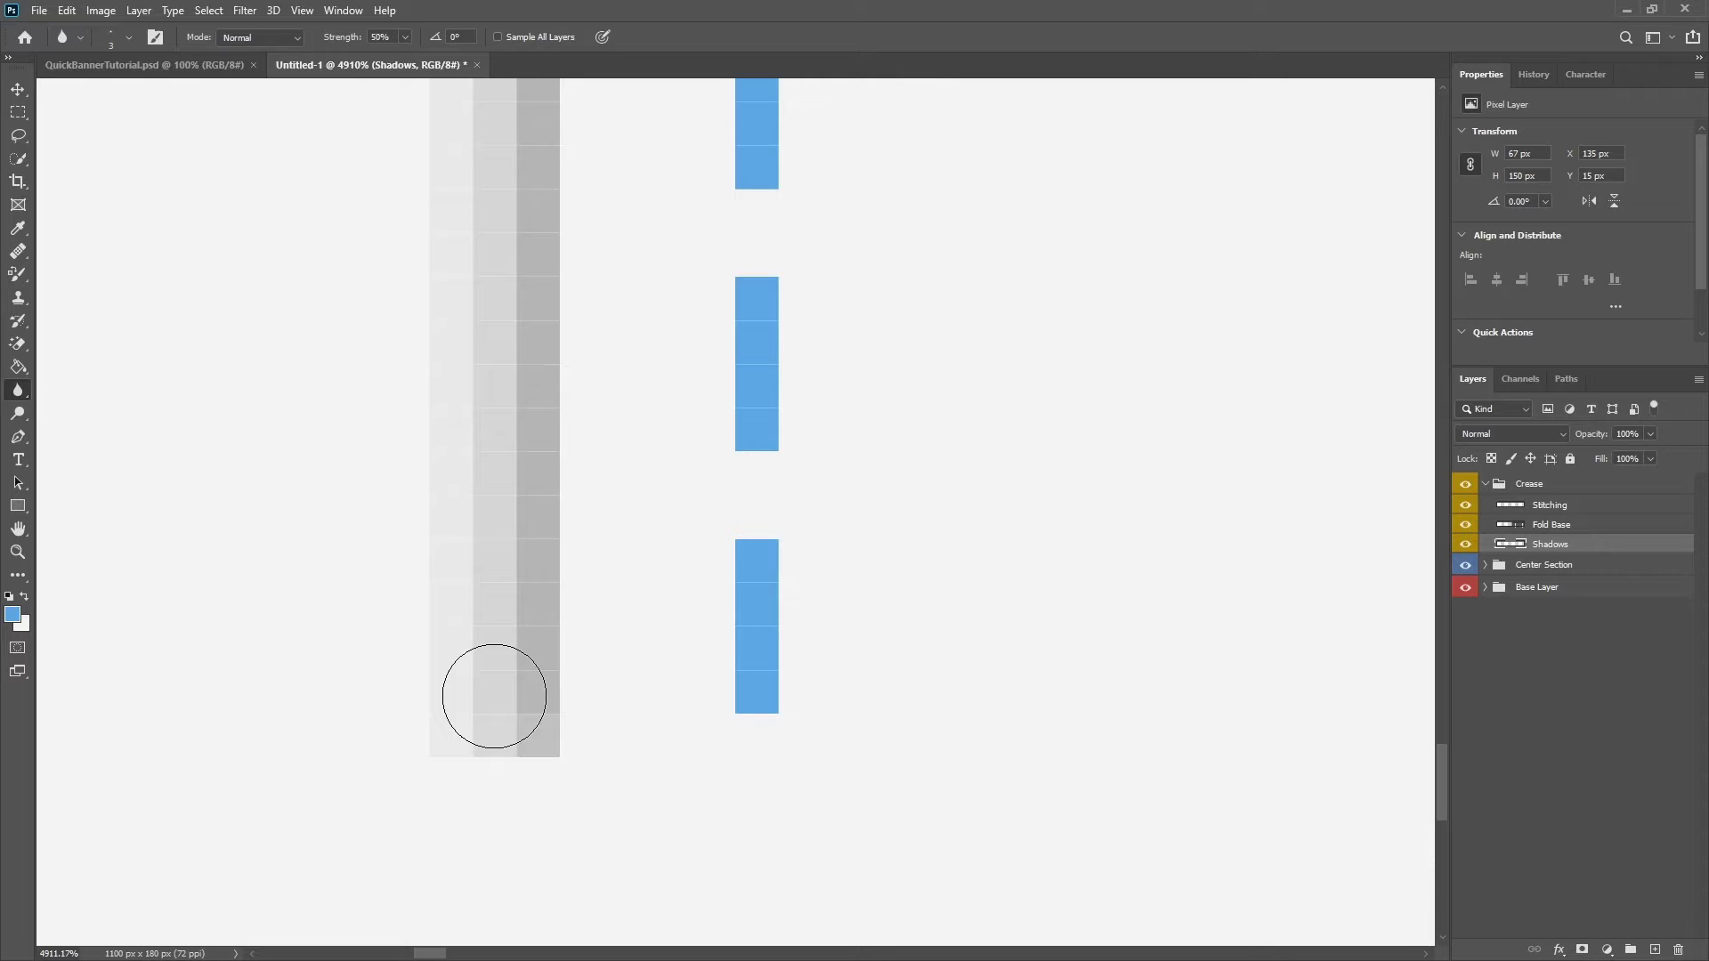
Blur the lower end of the shadow strips so they fade out
mouse_move(495, 696)
left_mouse_down()
mouse_move(521, 704)
mouse_move(473, 703)
left_mouse_up()
scroll(774, 685, "down", 3)
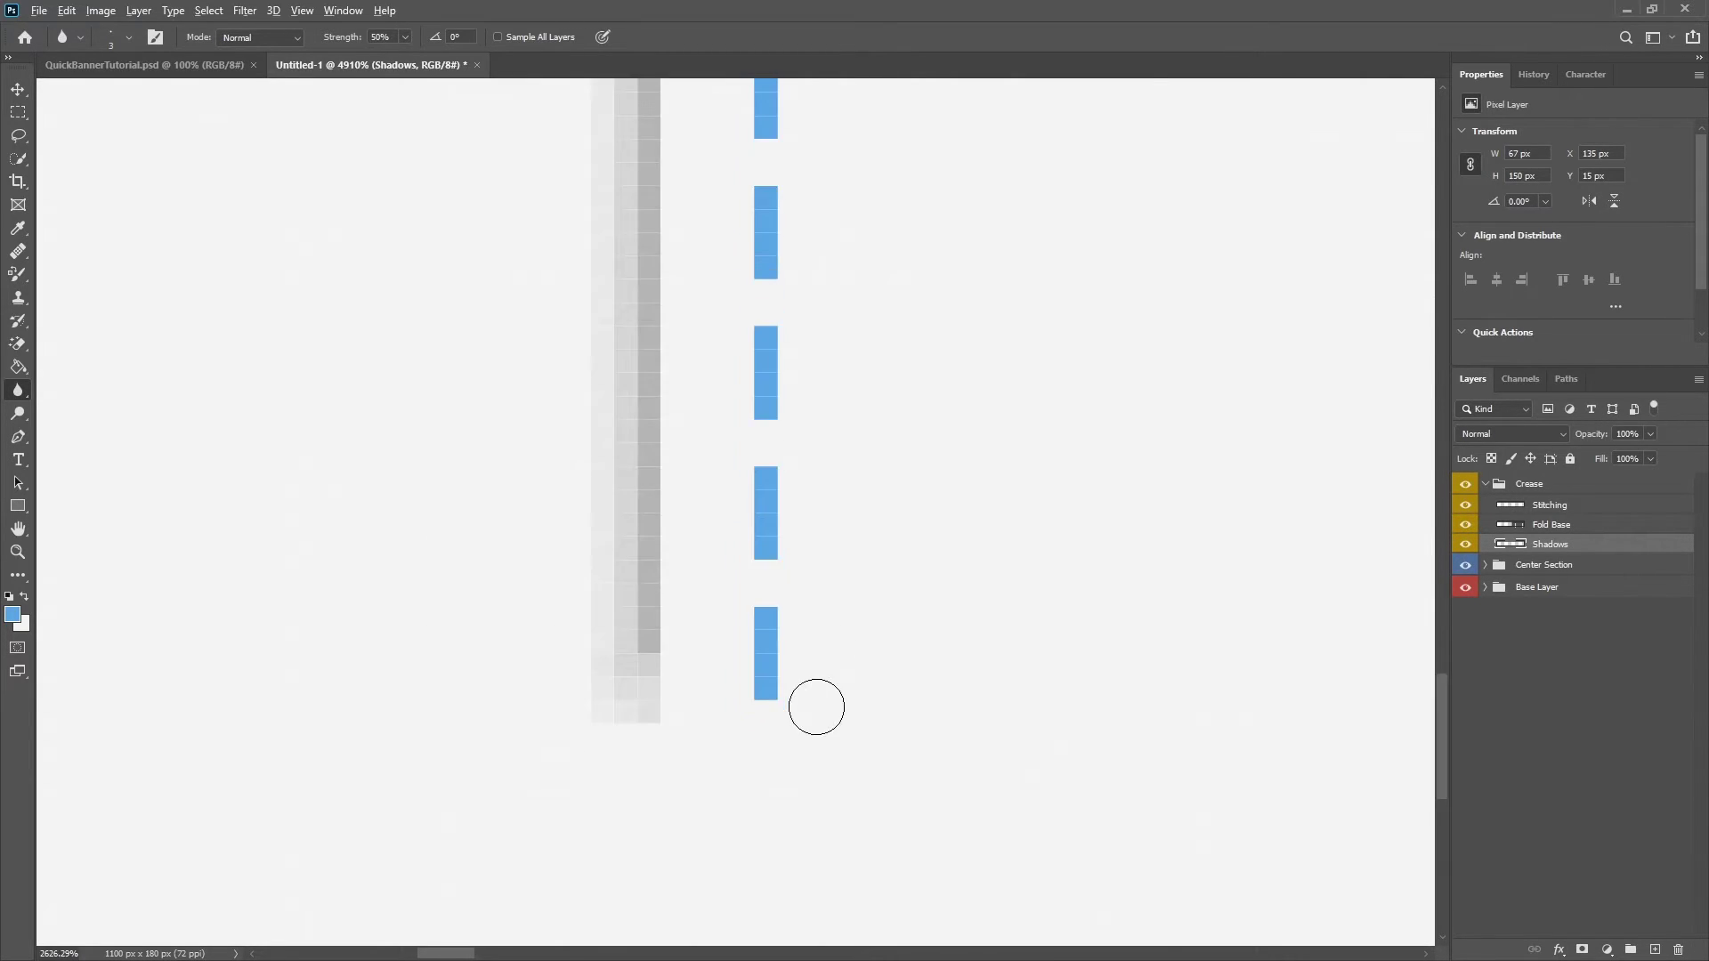
scroll(816, 707, "down", 6)
scroll(1025, 720, "up", 8)
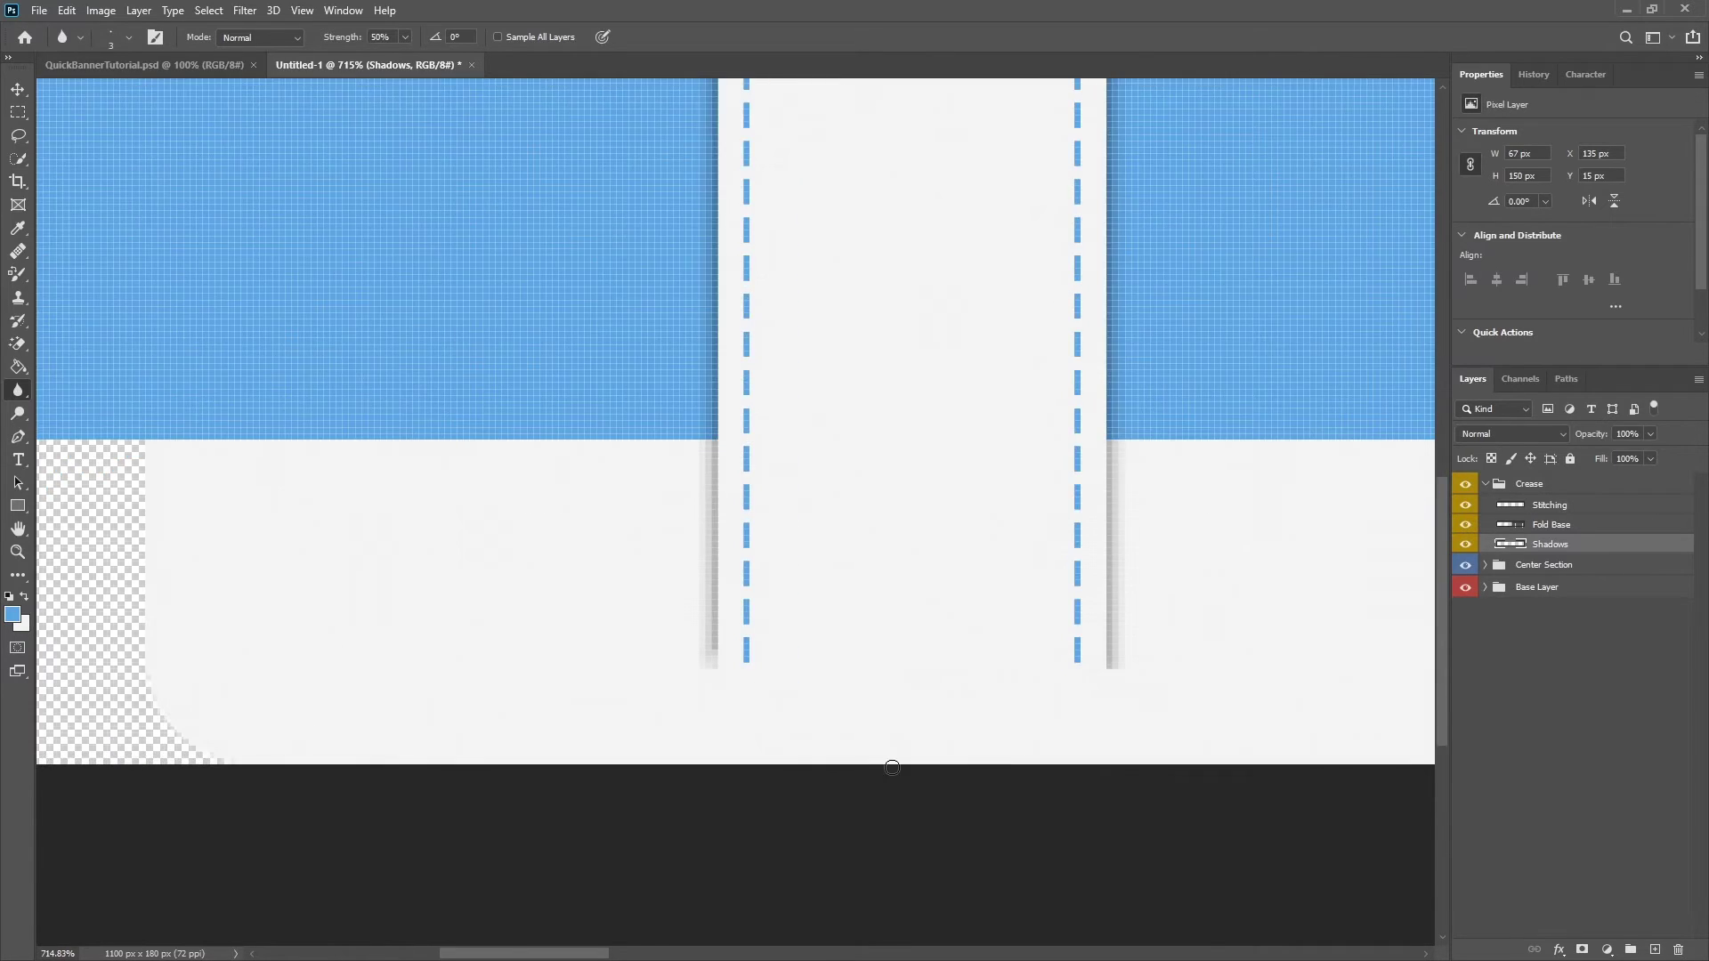
left_click_drag(702, 640, 667, 584)
scroll(954, 687, "down", 6)
scroll(1255, 752, "up", 8)
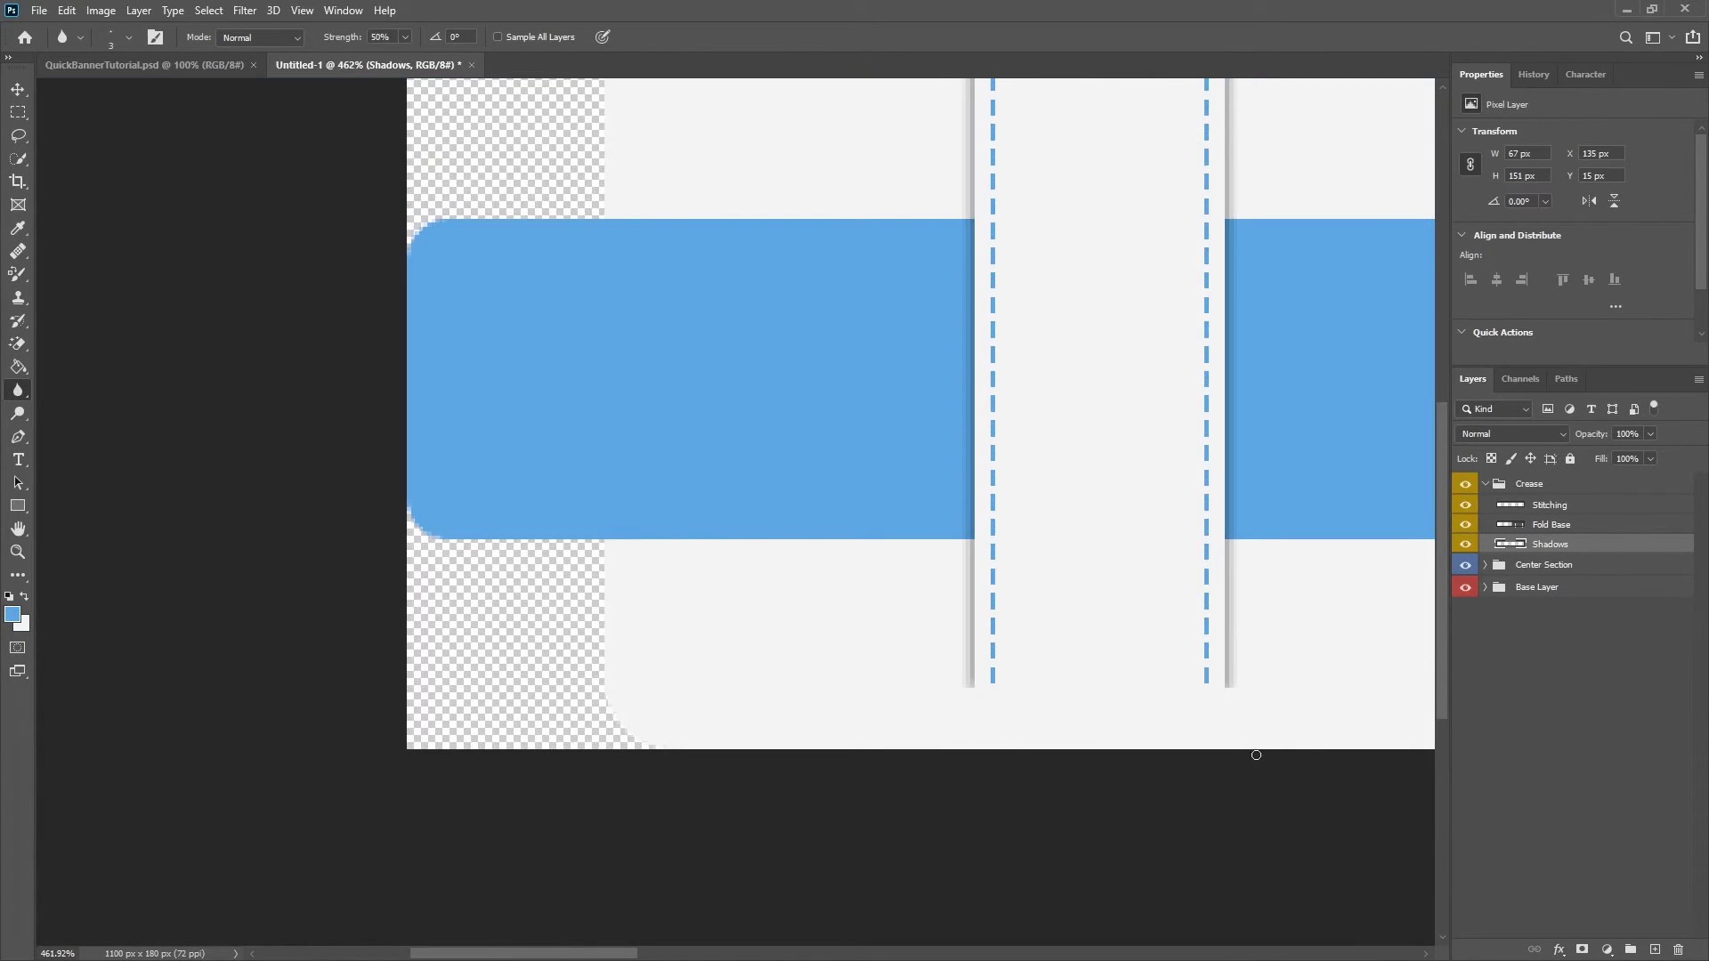
mouse_move(998, 565)
left_mouse_down()
mouse_move(1071, 471)
mouse_move(1058, 540)
mouse_move(1041, 543)
mouse_move(1068, 492)
left_mouse_up()
Blur the top of the shadow strip, undoing the last dab
scroll(1147, 554, "down", 6)
scroll(1069, 516, "down", 2)
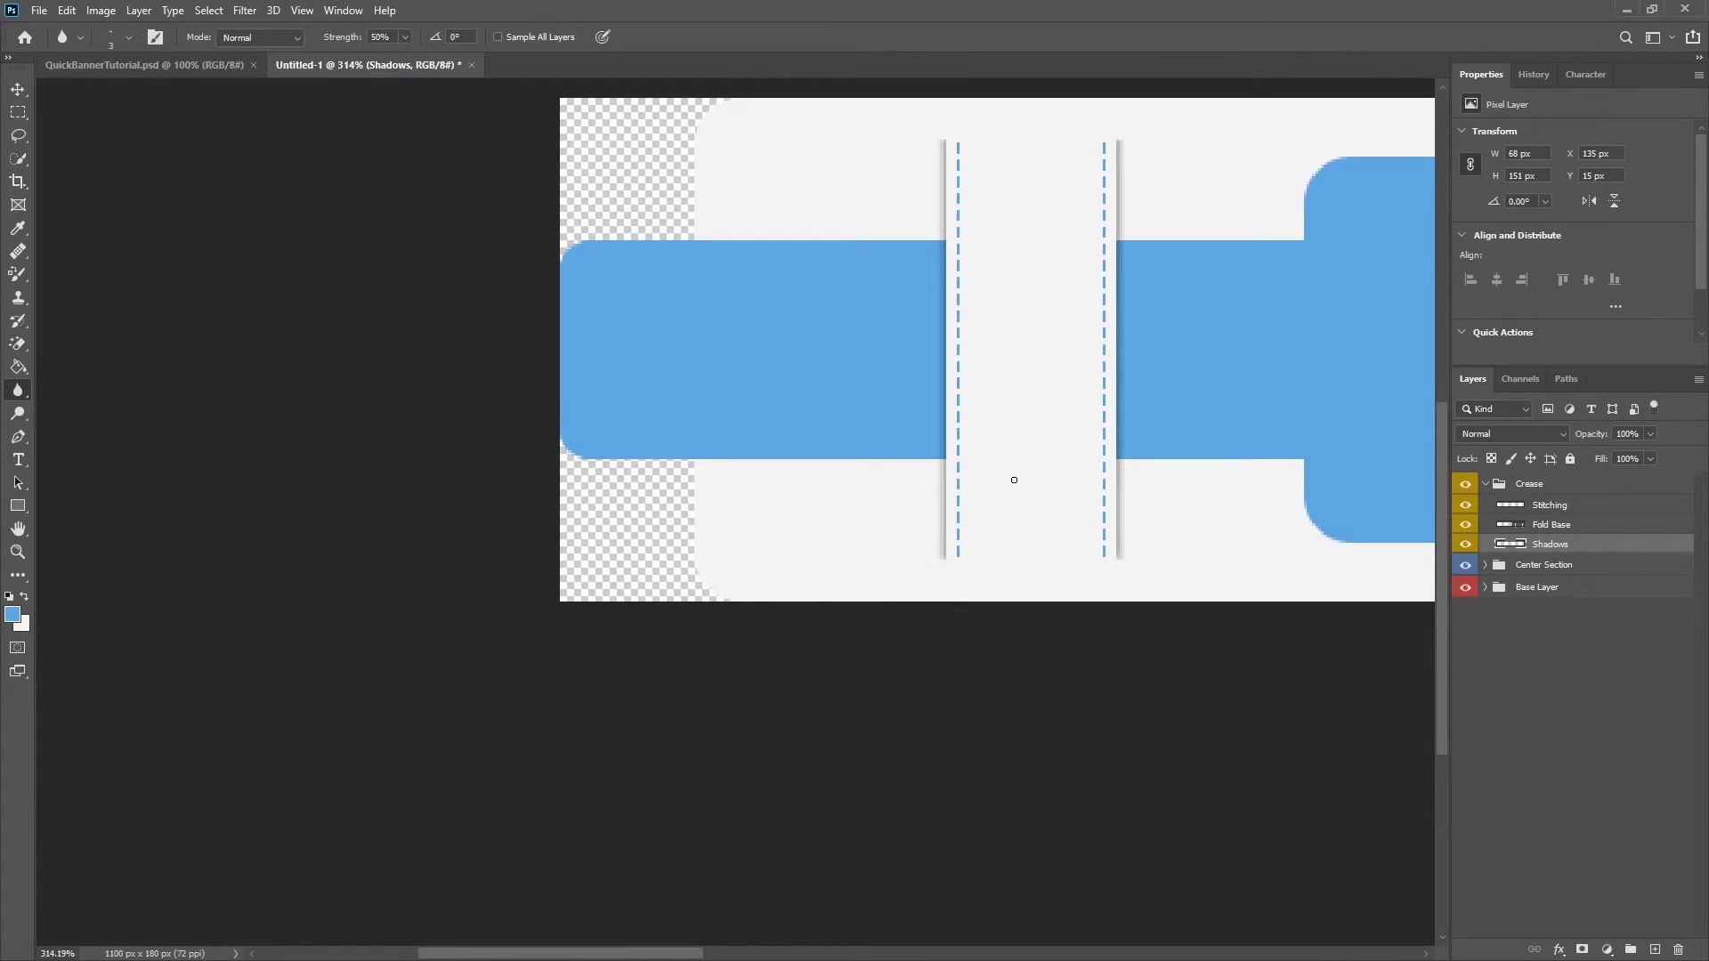
scroll(1012, 481, "up", 8)
scroll(843, 362, "up", 6)
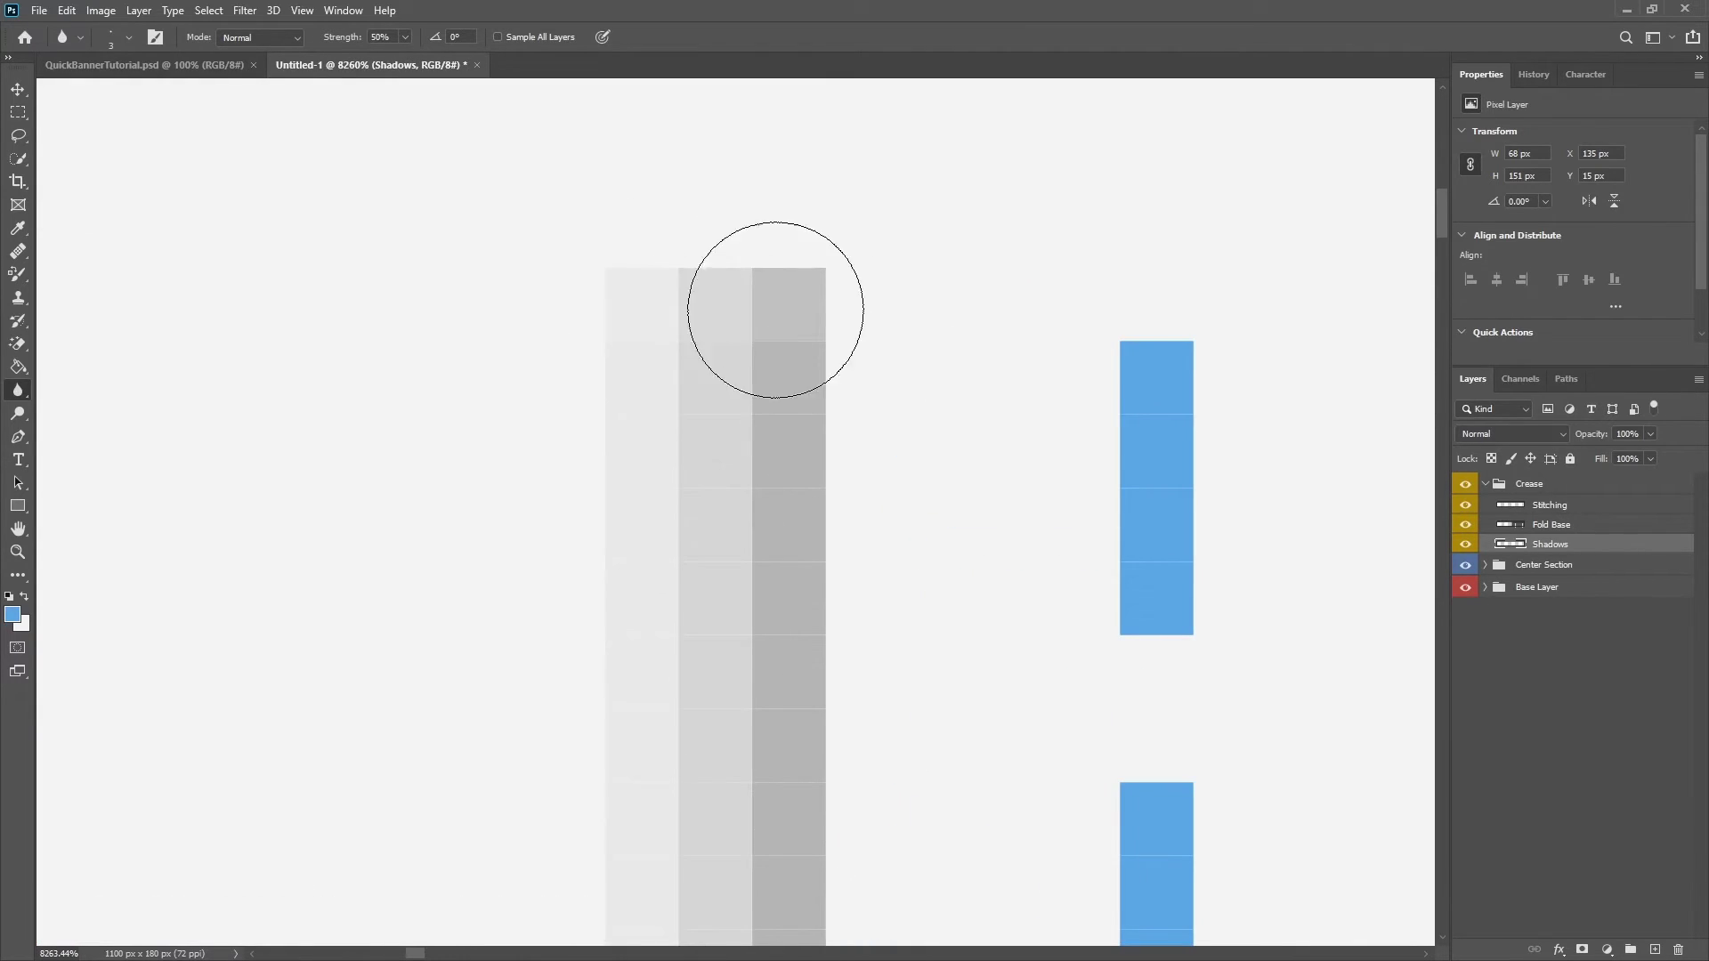
left_click(659, 366)
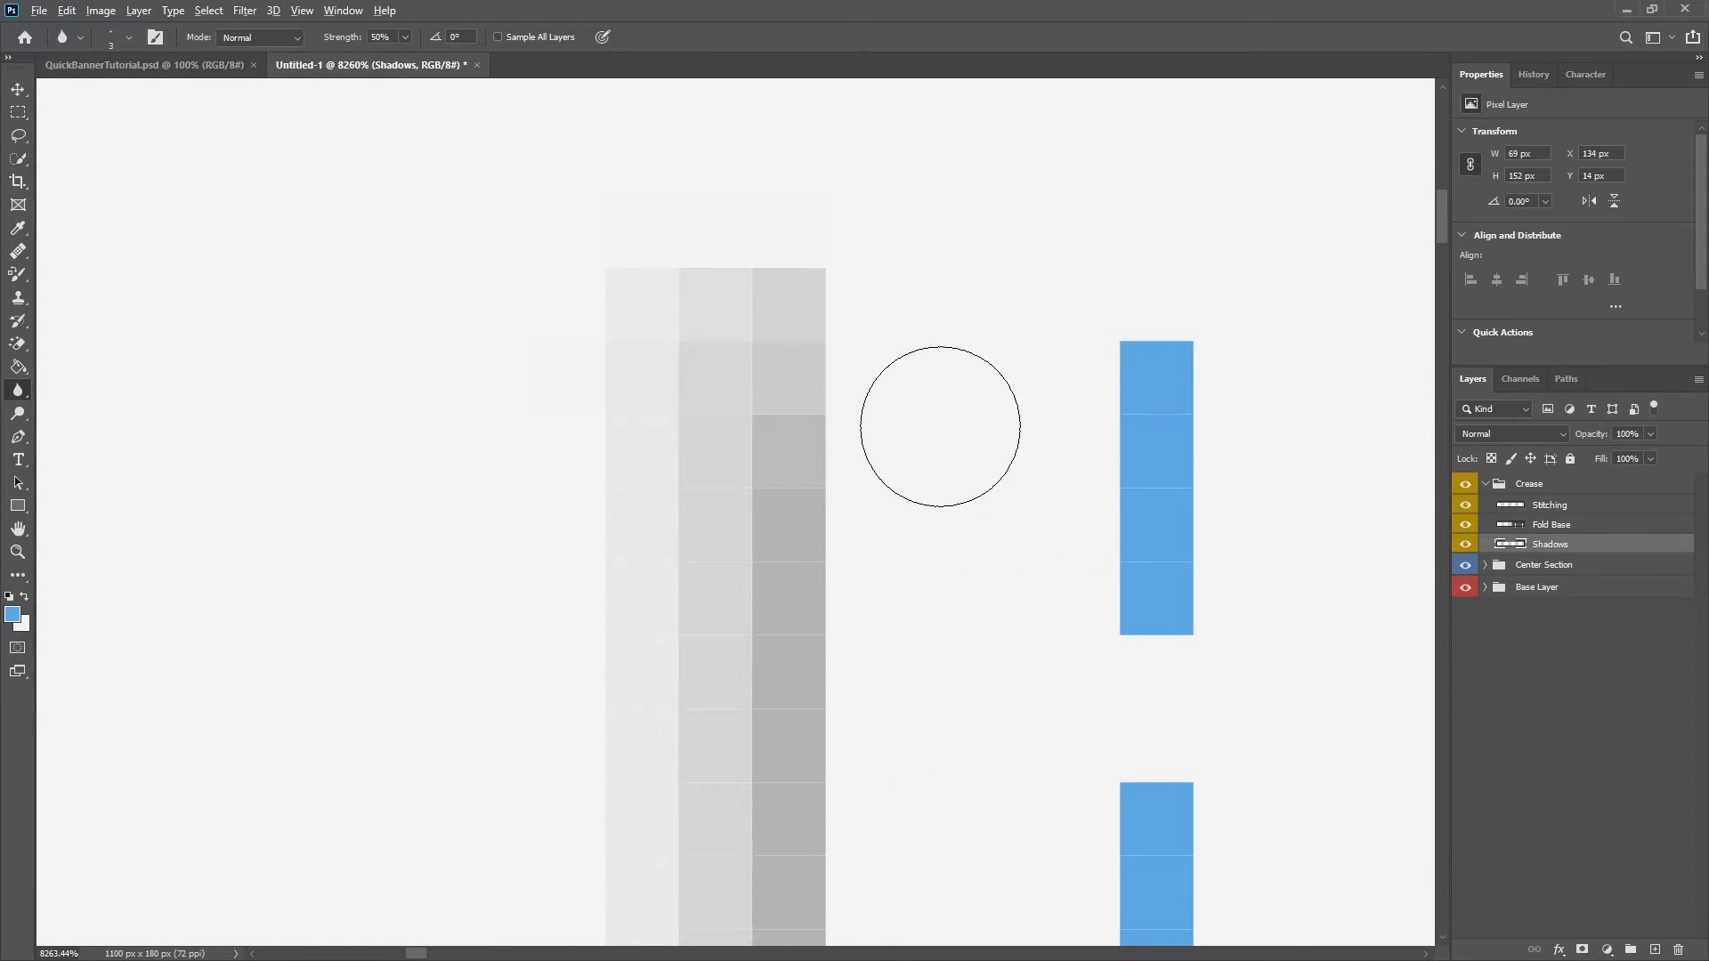
scroll(938, 420, "down", 15)
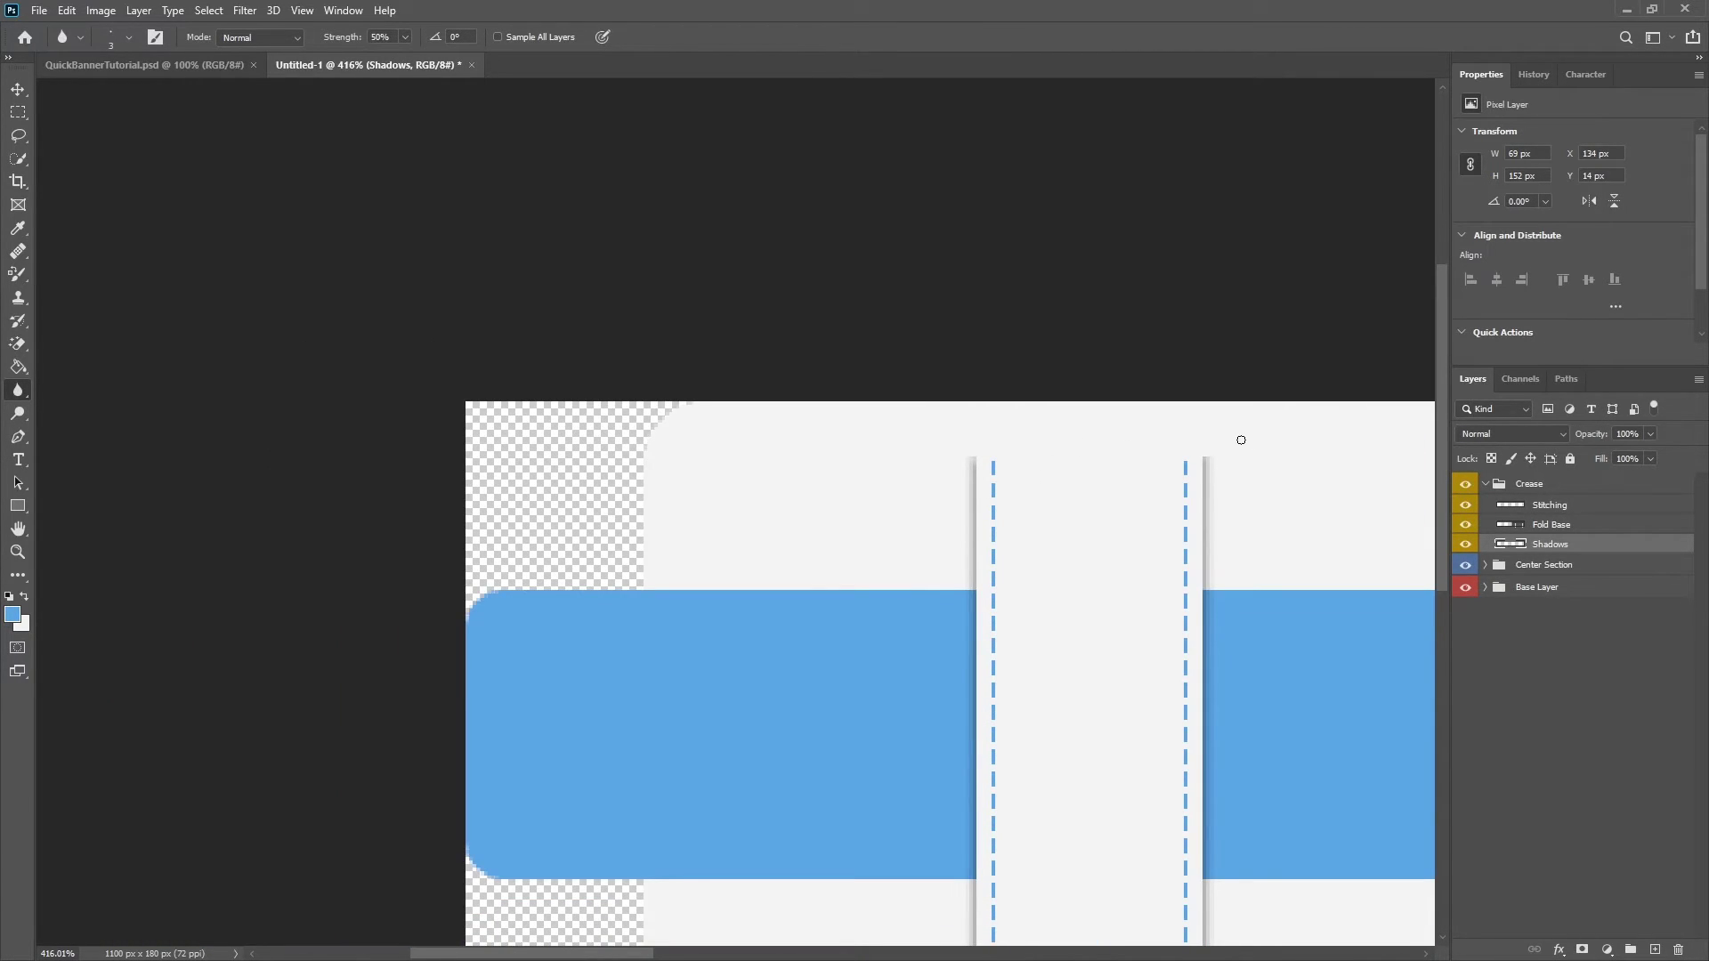
key("ctrl+z")
Blur the strip's top-left corner and review the softened result
scroll(1056, 457, "up", 15)
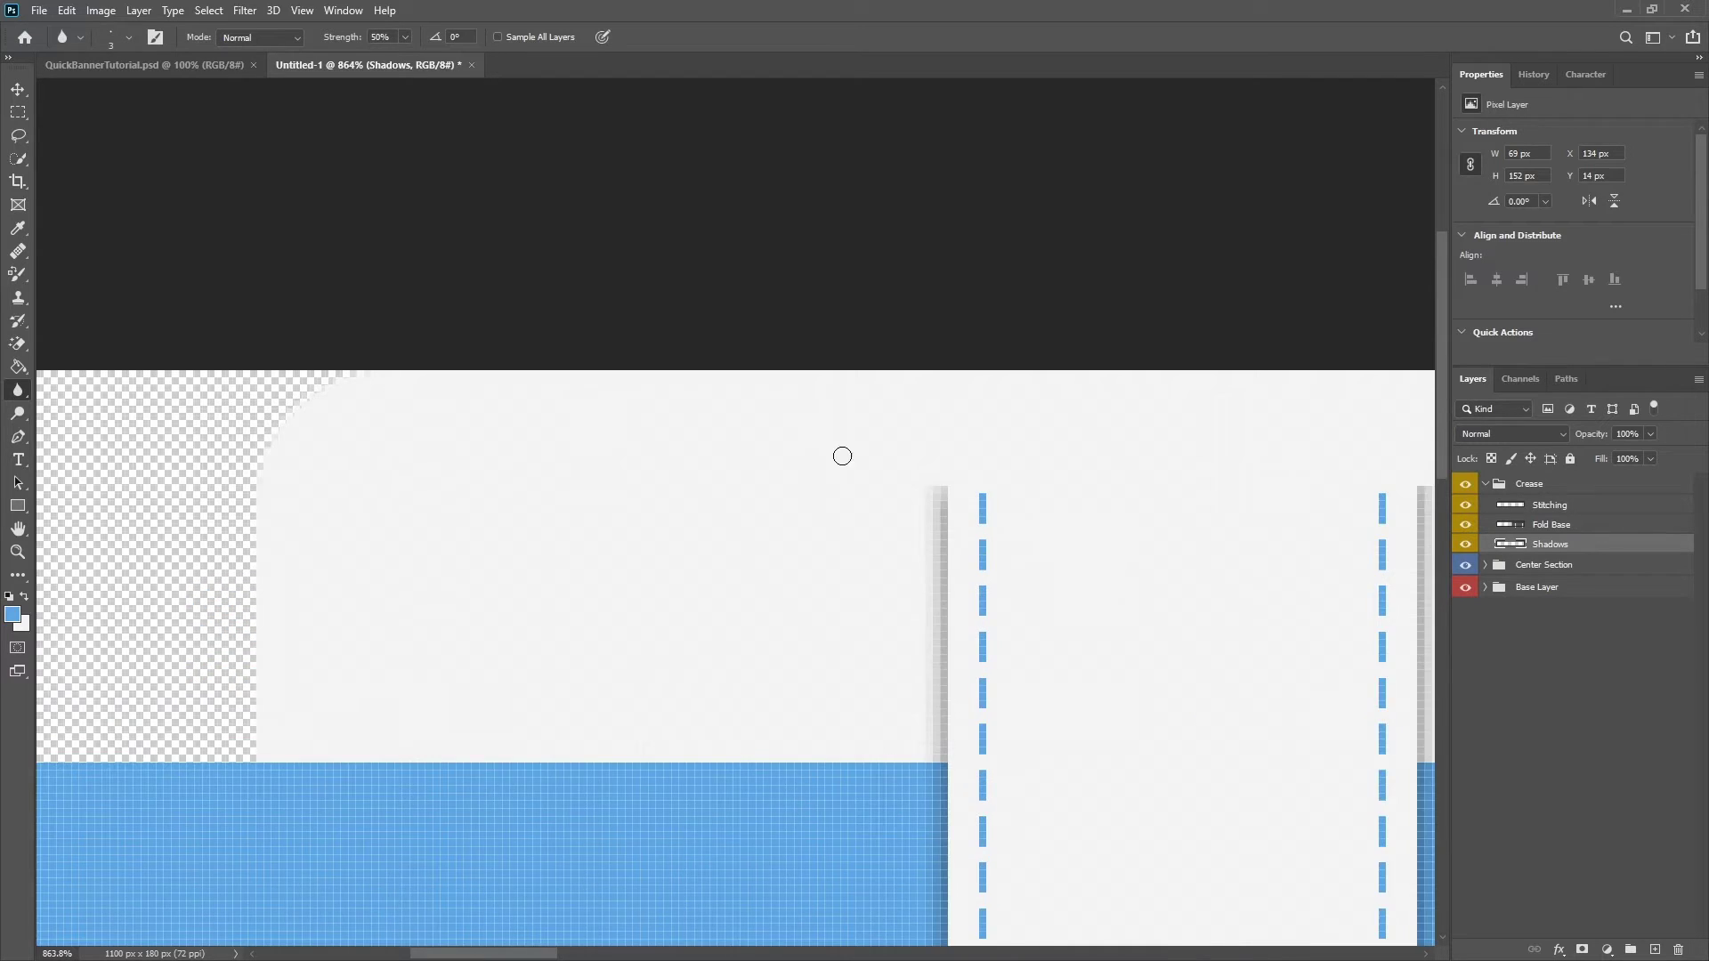
left_click(934, 477)
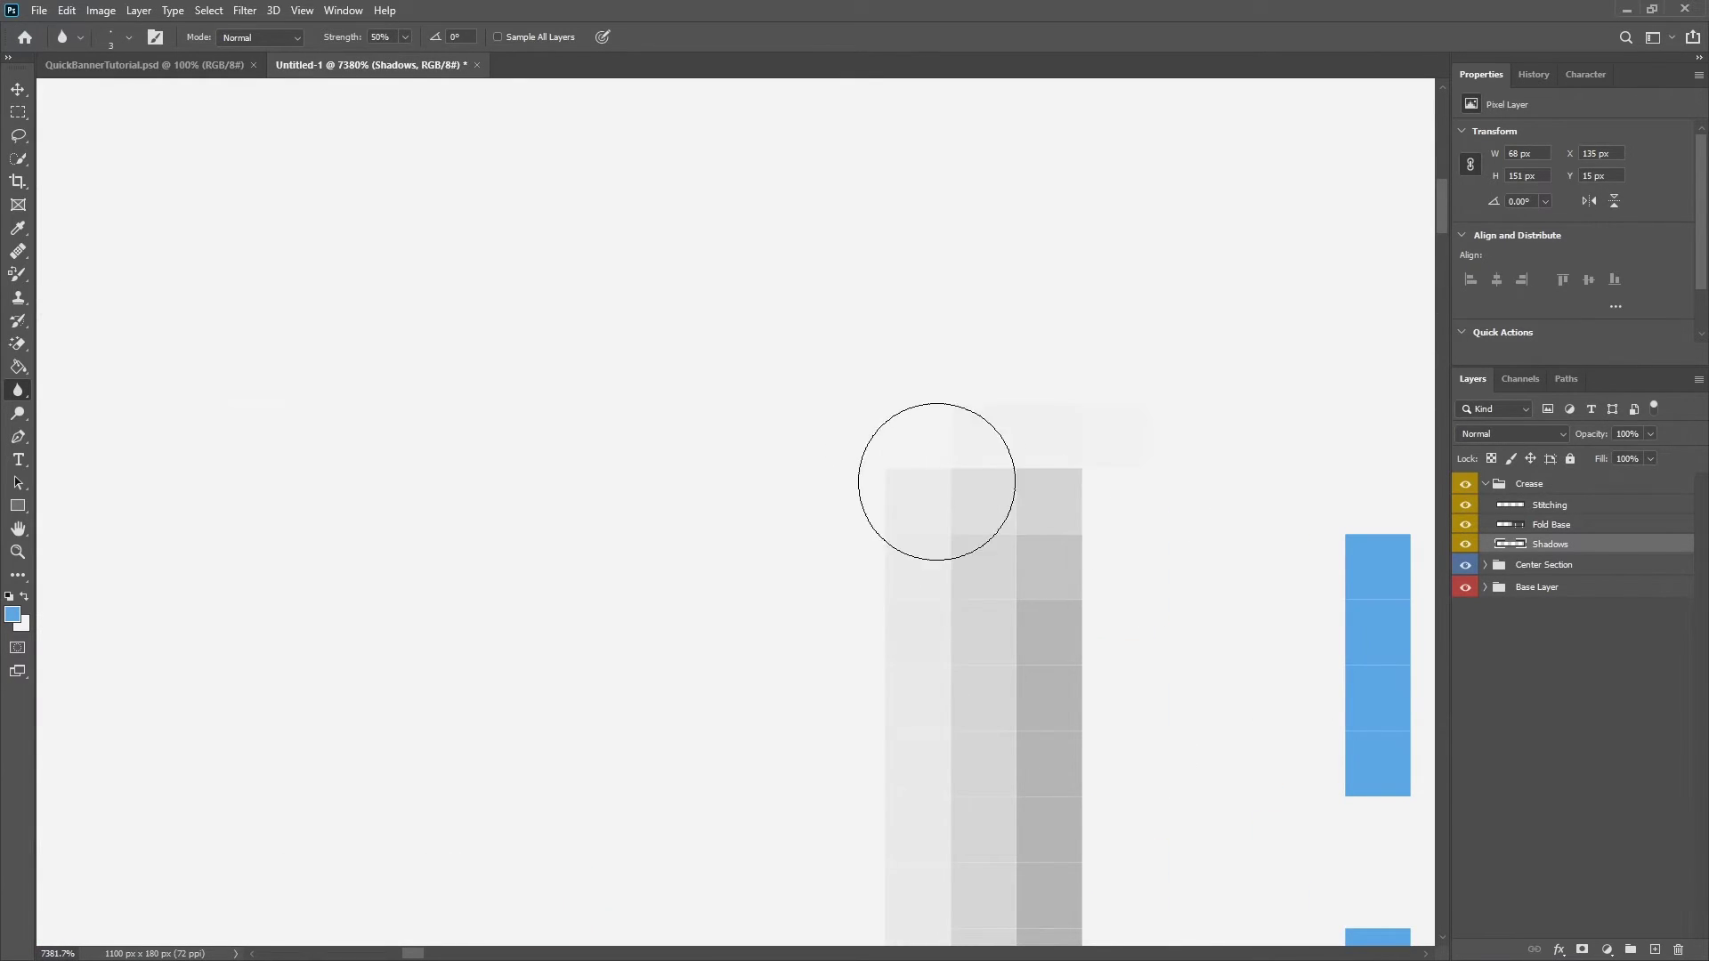
scroll(1140, 542, "down", 15)
scroll(1296, 555, "up", 15)
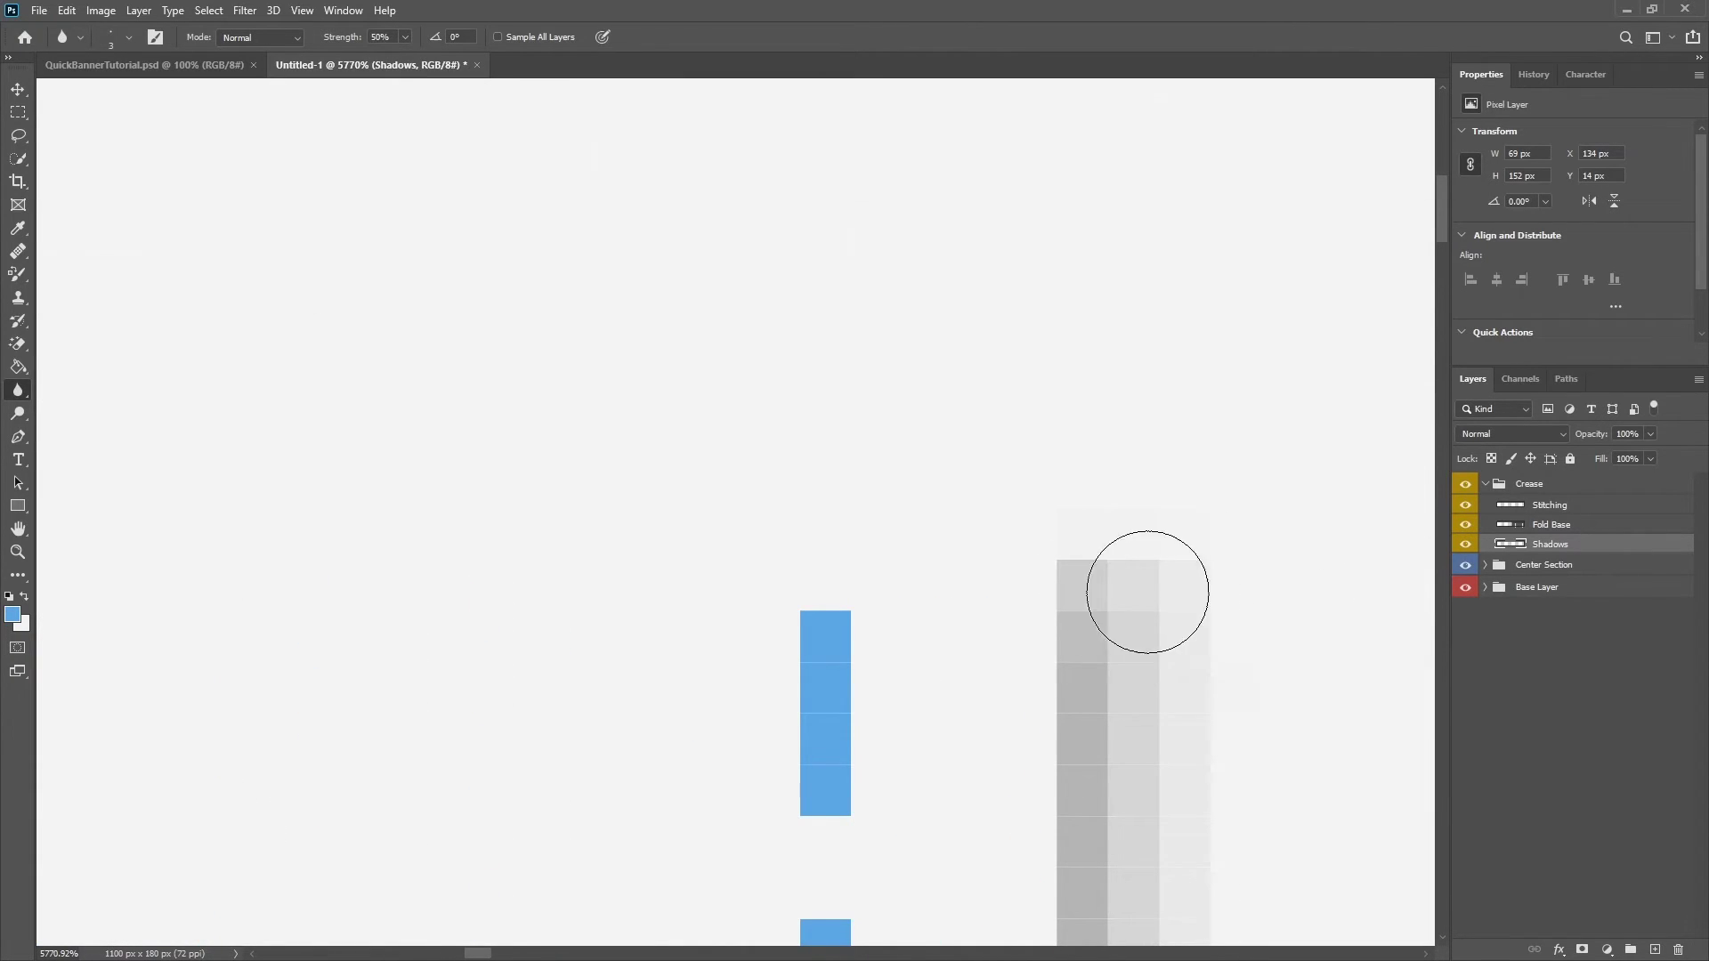
scroll(794, 552, "down", 7)
scroll(794, 552, "down", 12)
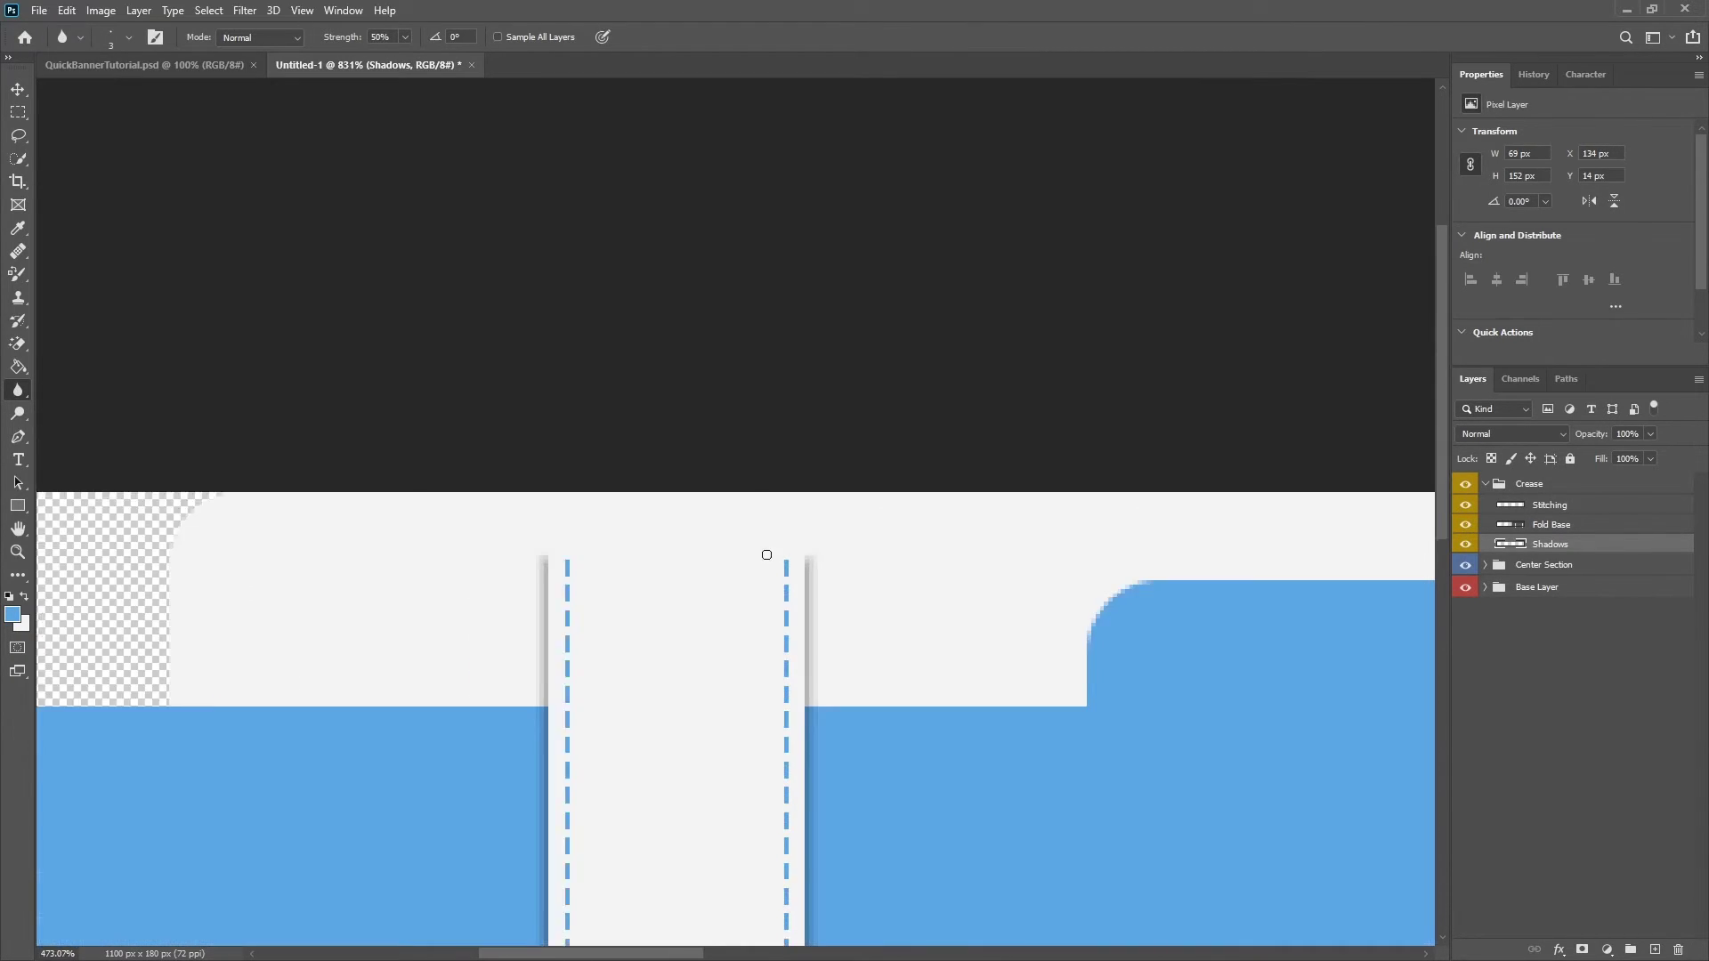
scroll(446, 473, "up", 3)
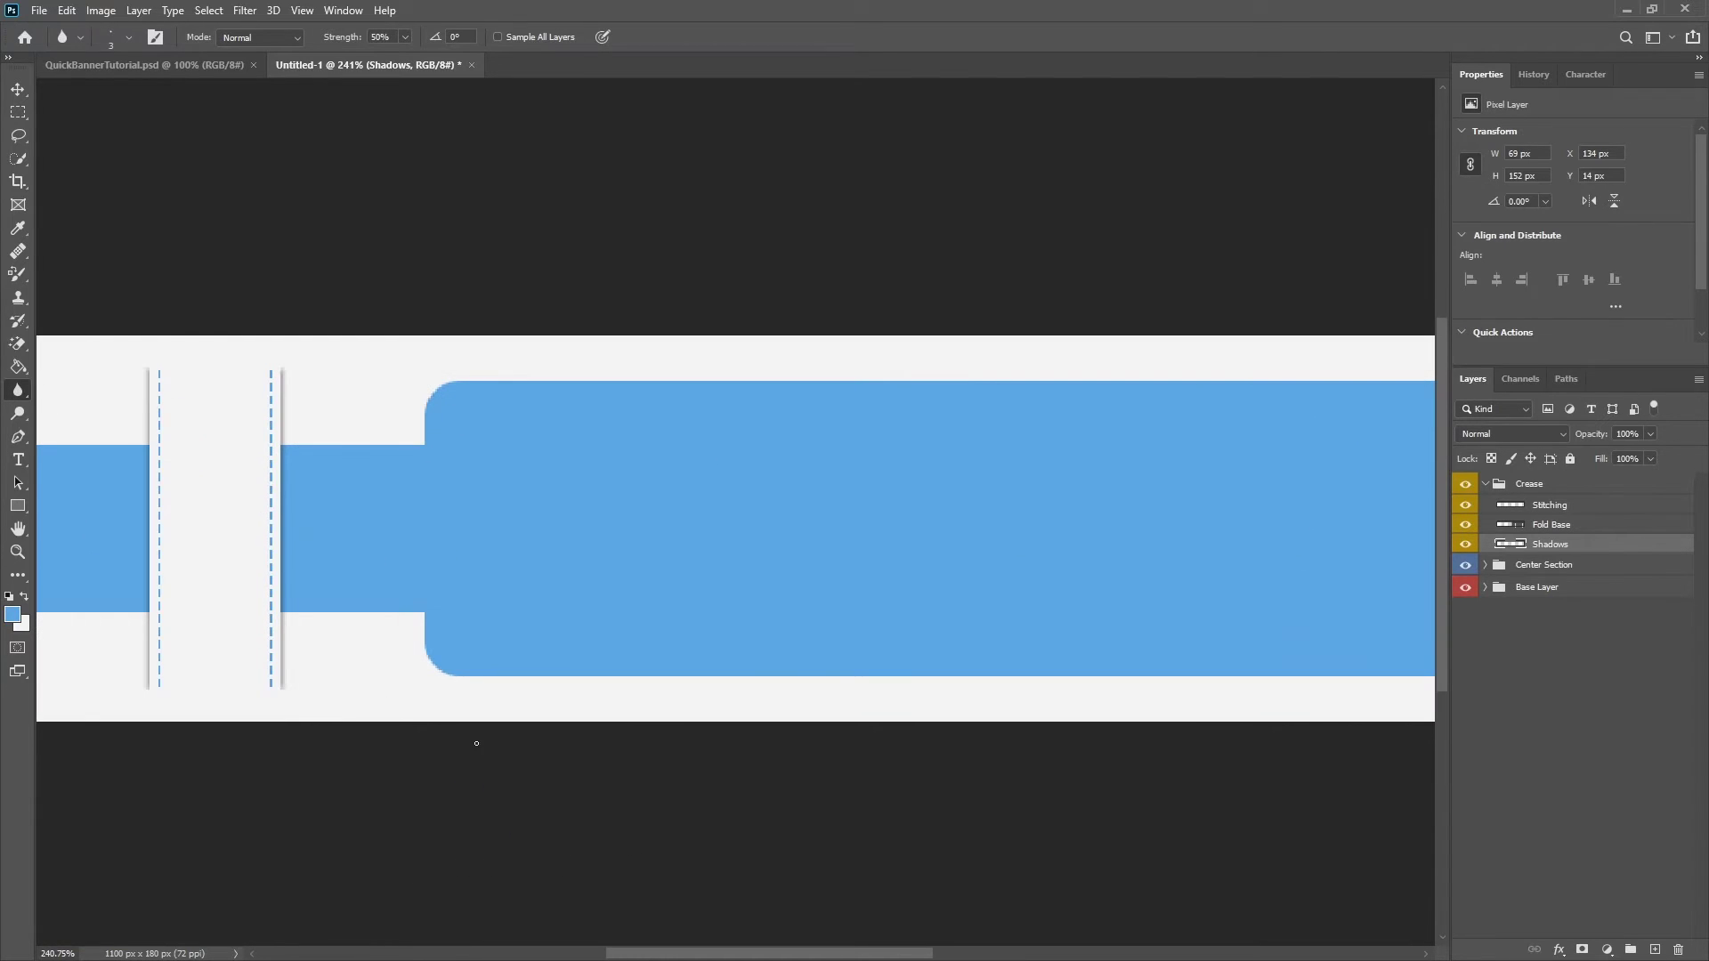
scroll(783, 953, "left", 3)
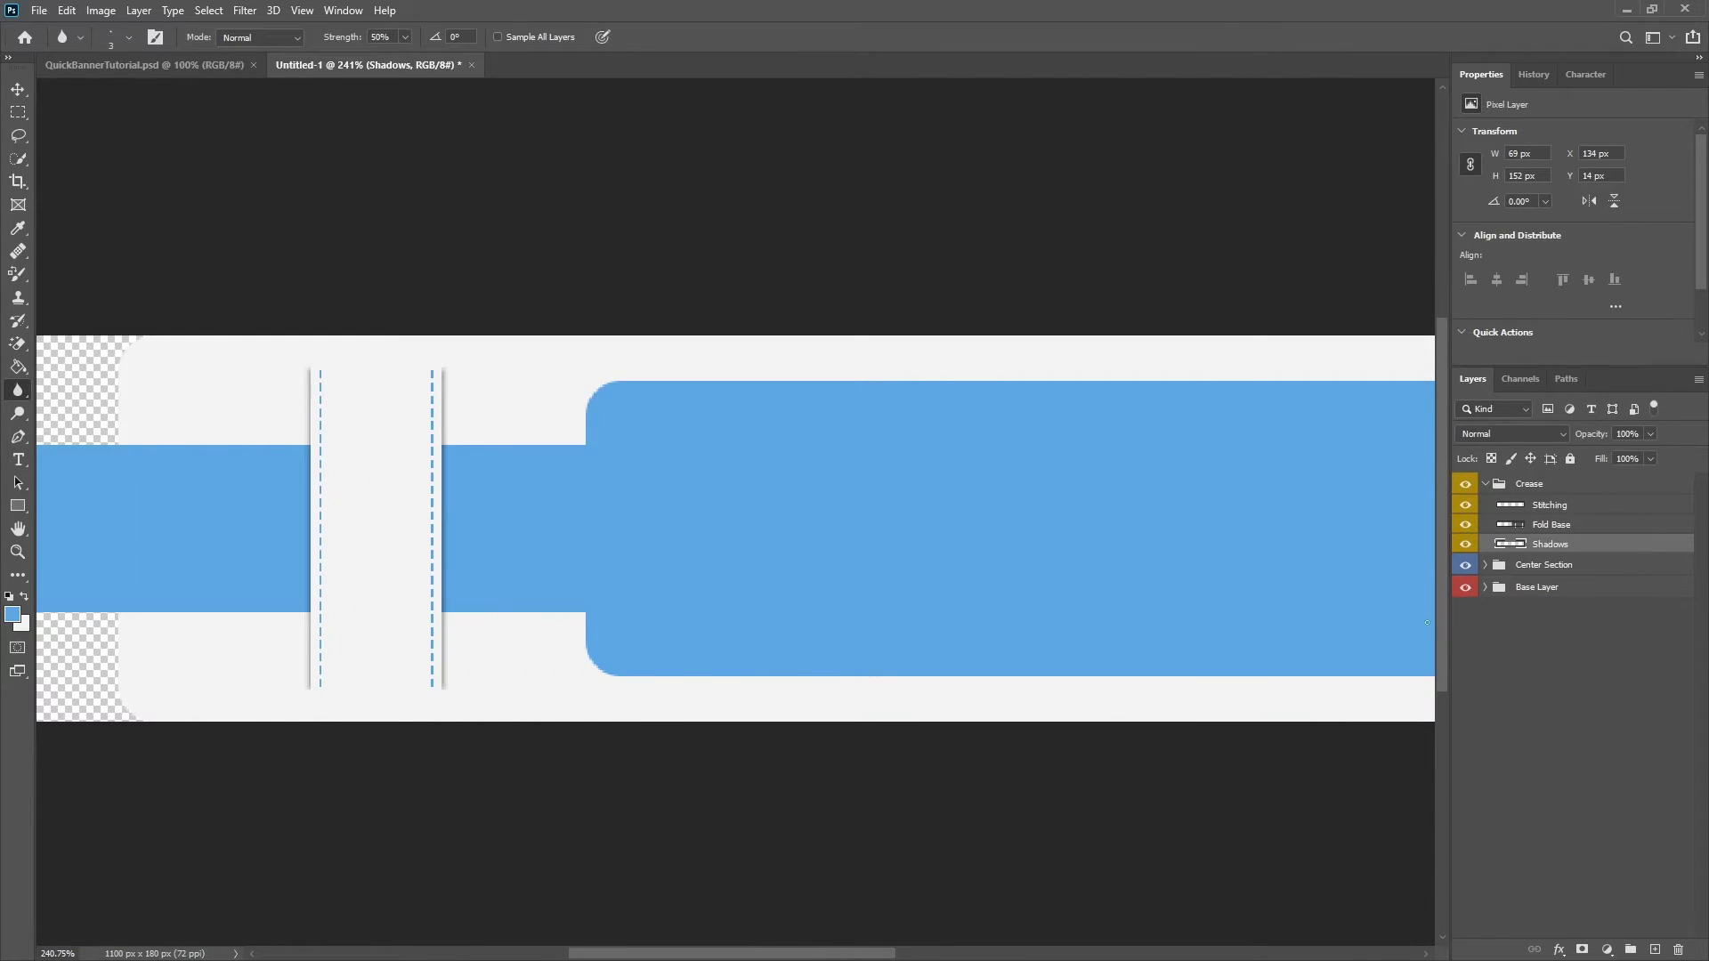
Add a new empty layer above the Stitching layer in the Crease group
left_click(1484, 484)
left_click(1484, 483)
left_click(1550, 505)
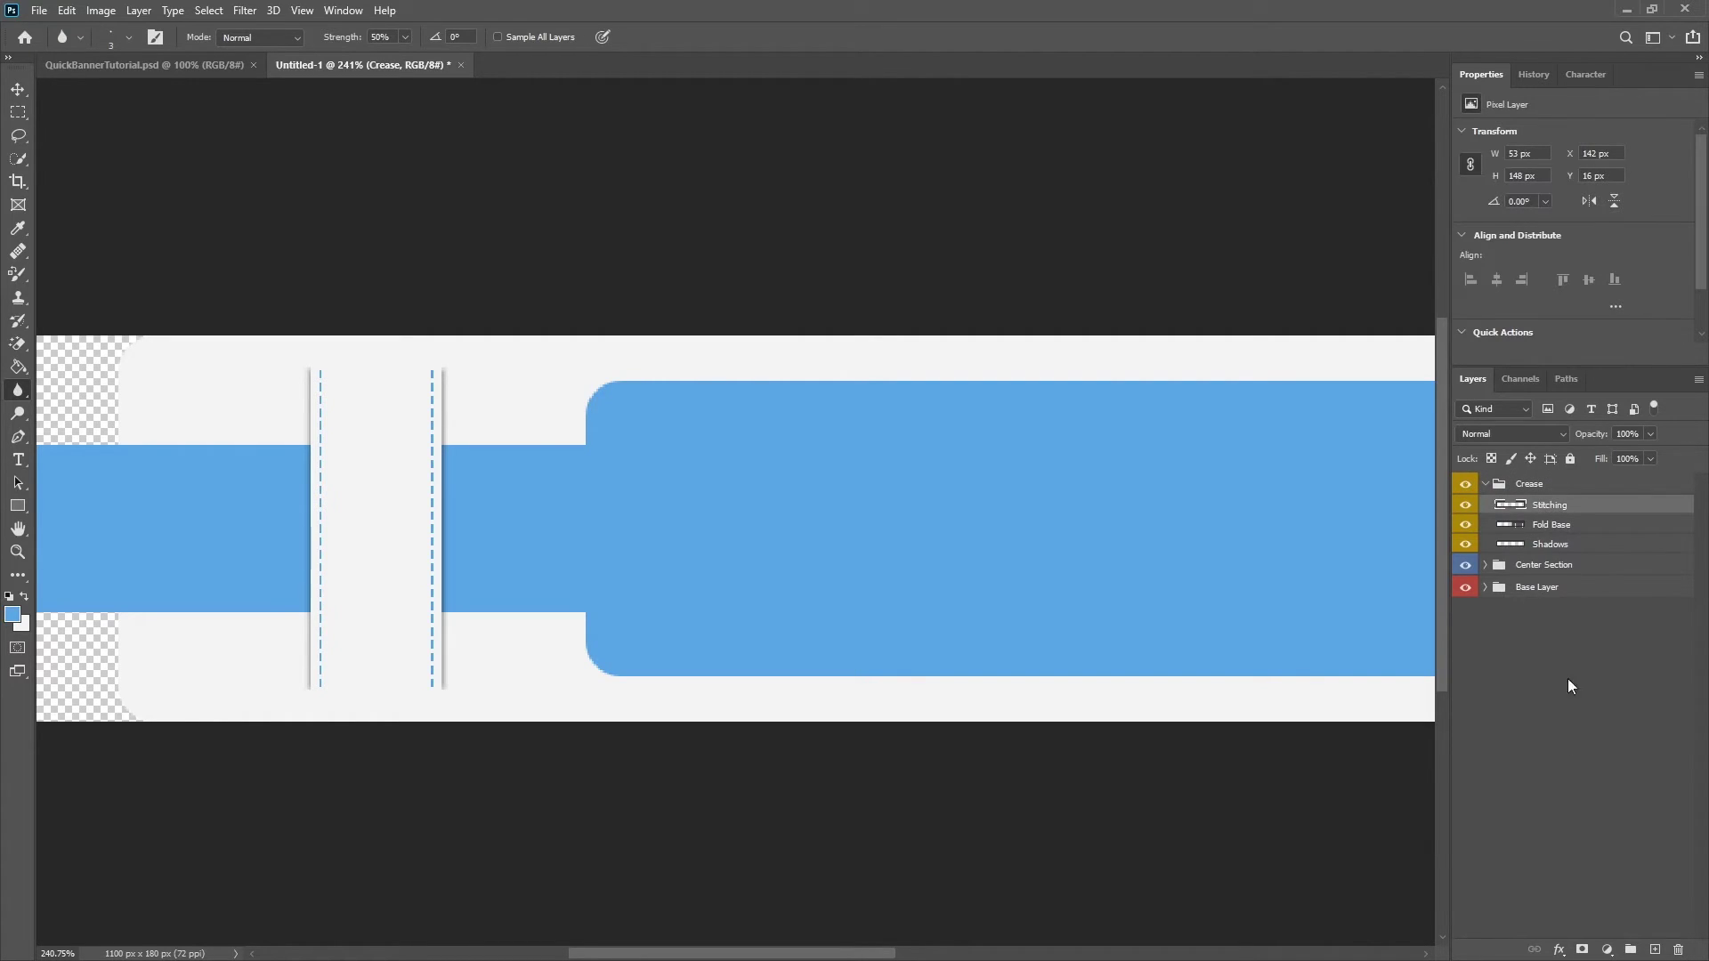
left_click(1655, 951)
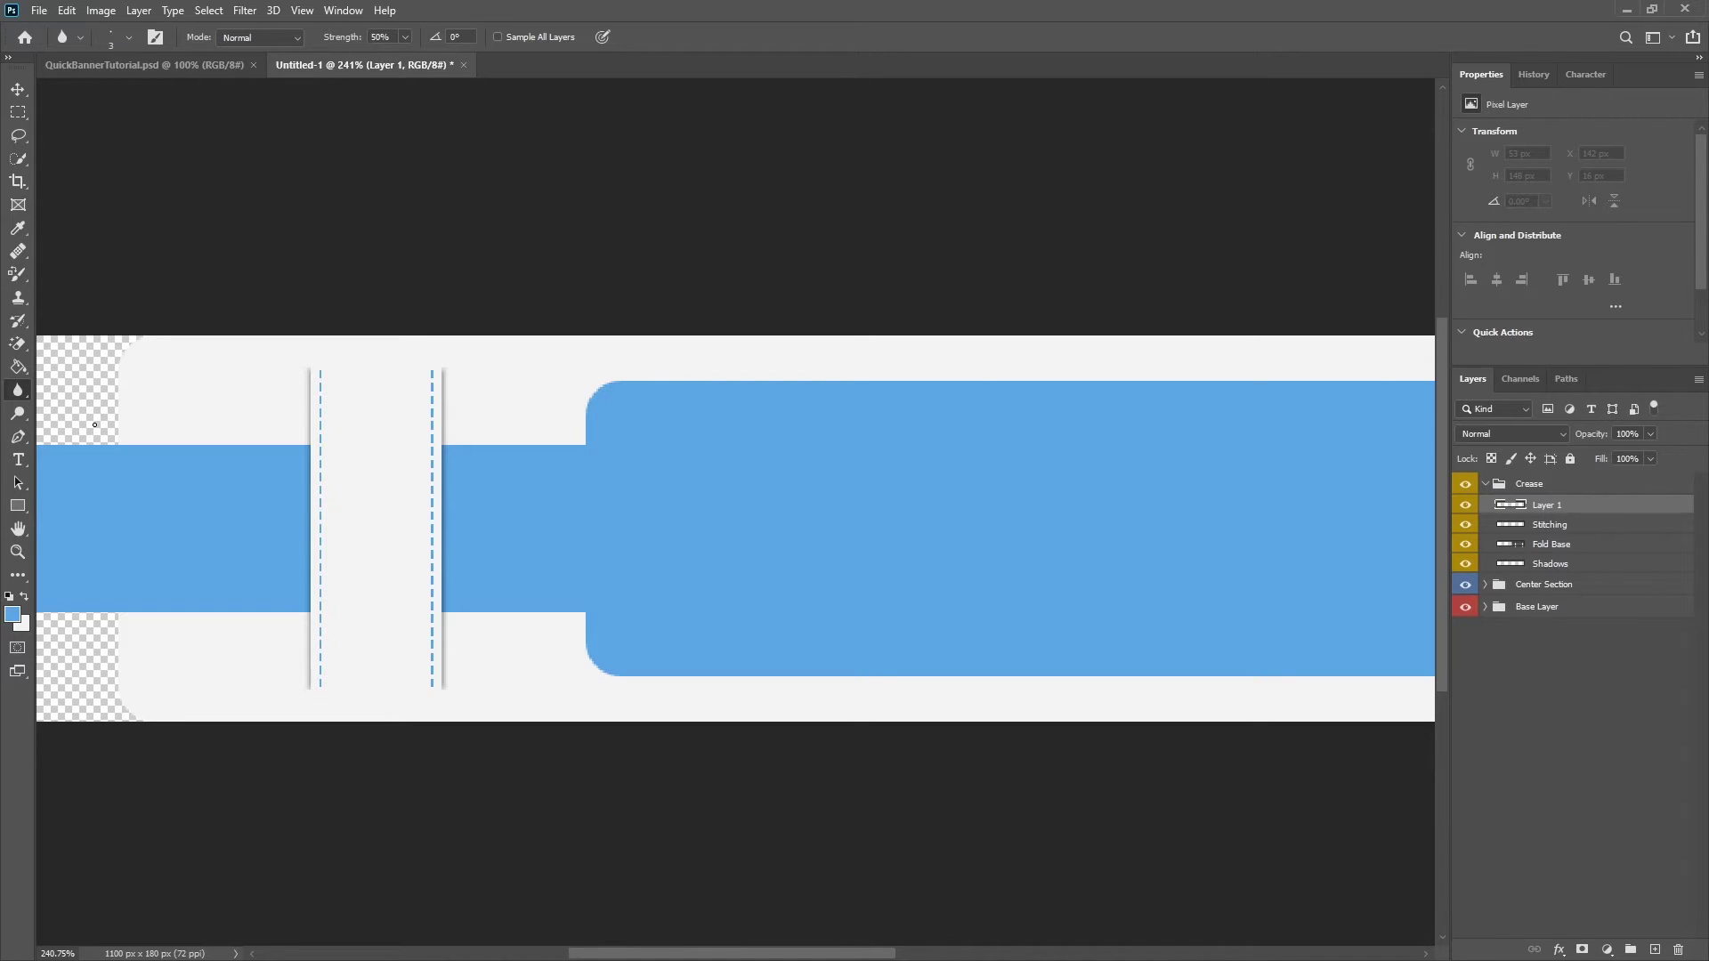
Type a blue numeral 1 in the crease and set it to 58 pt
left_click(16, 460)
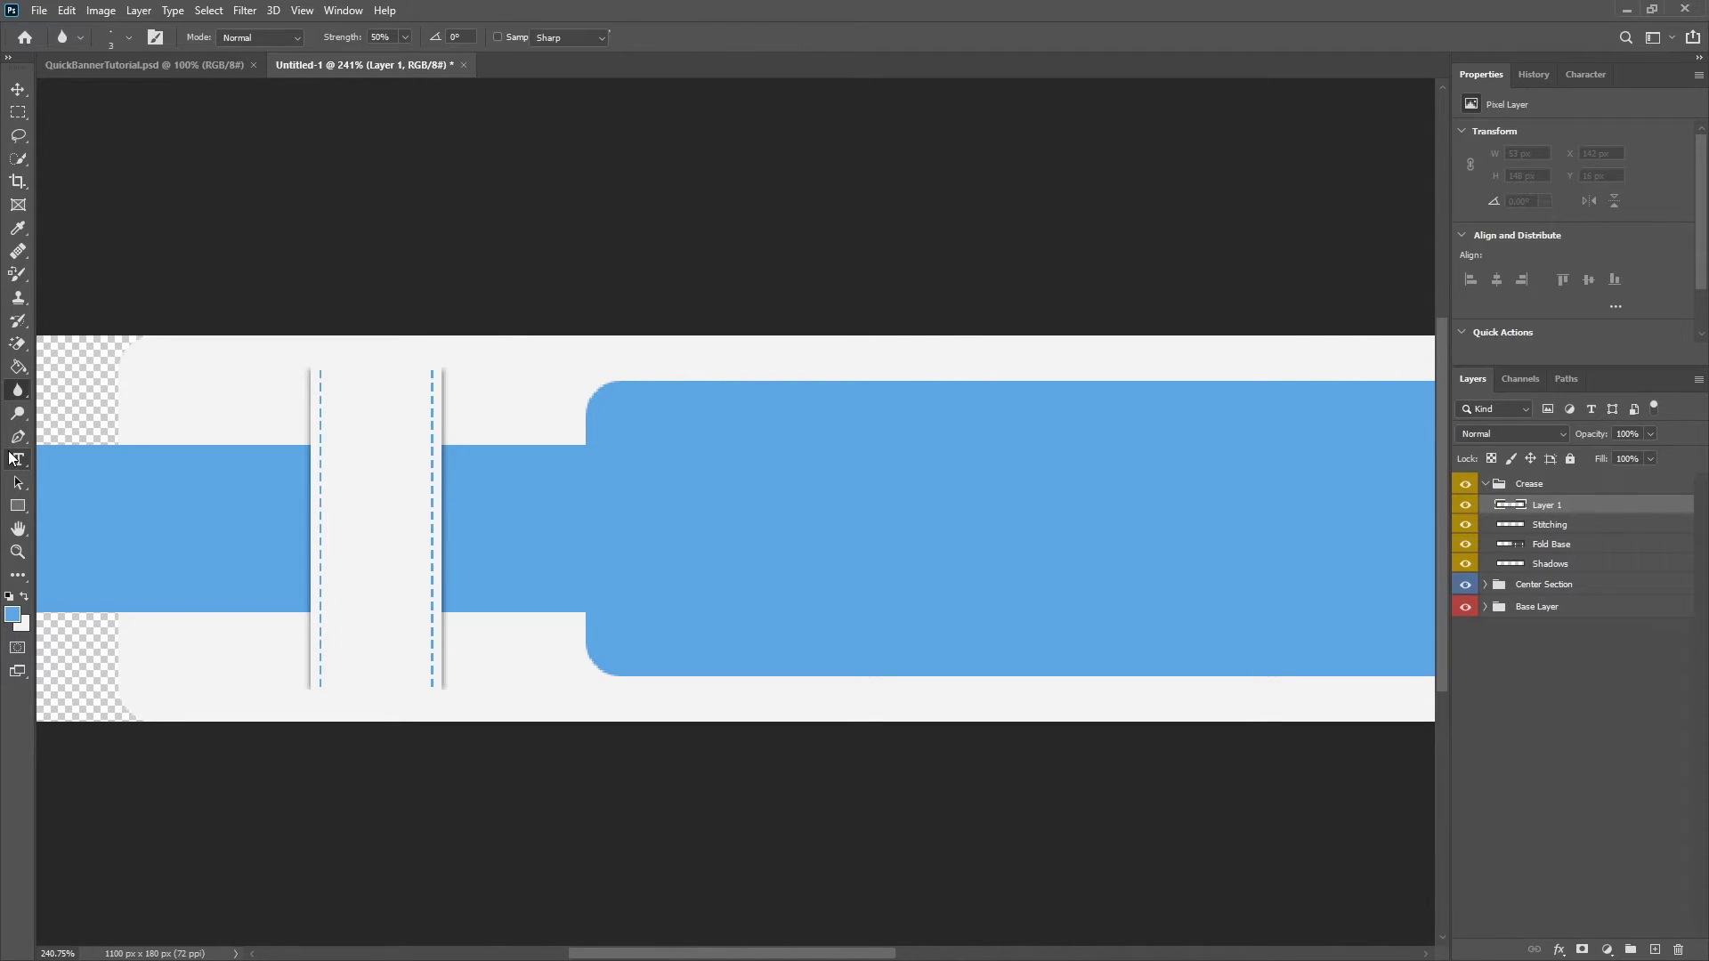
left_click(369, 527)
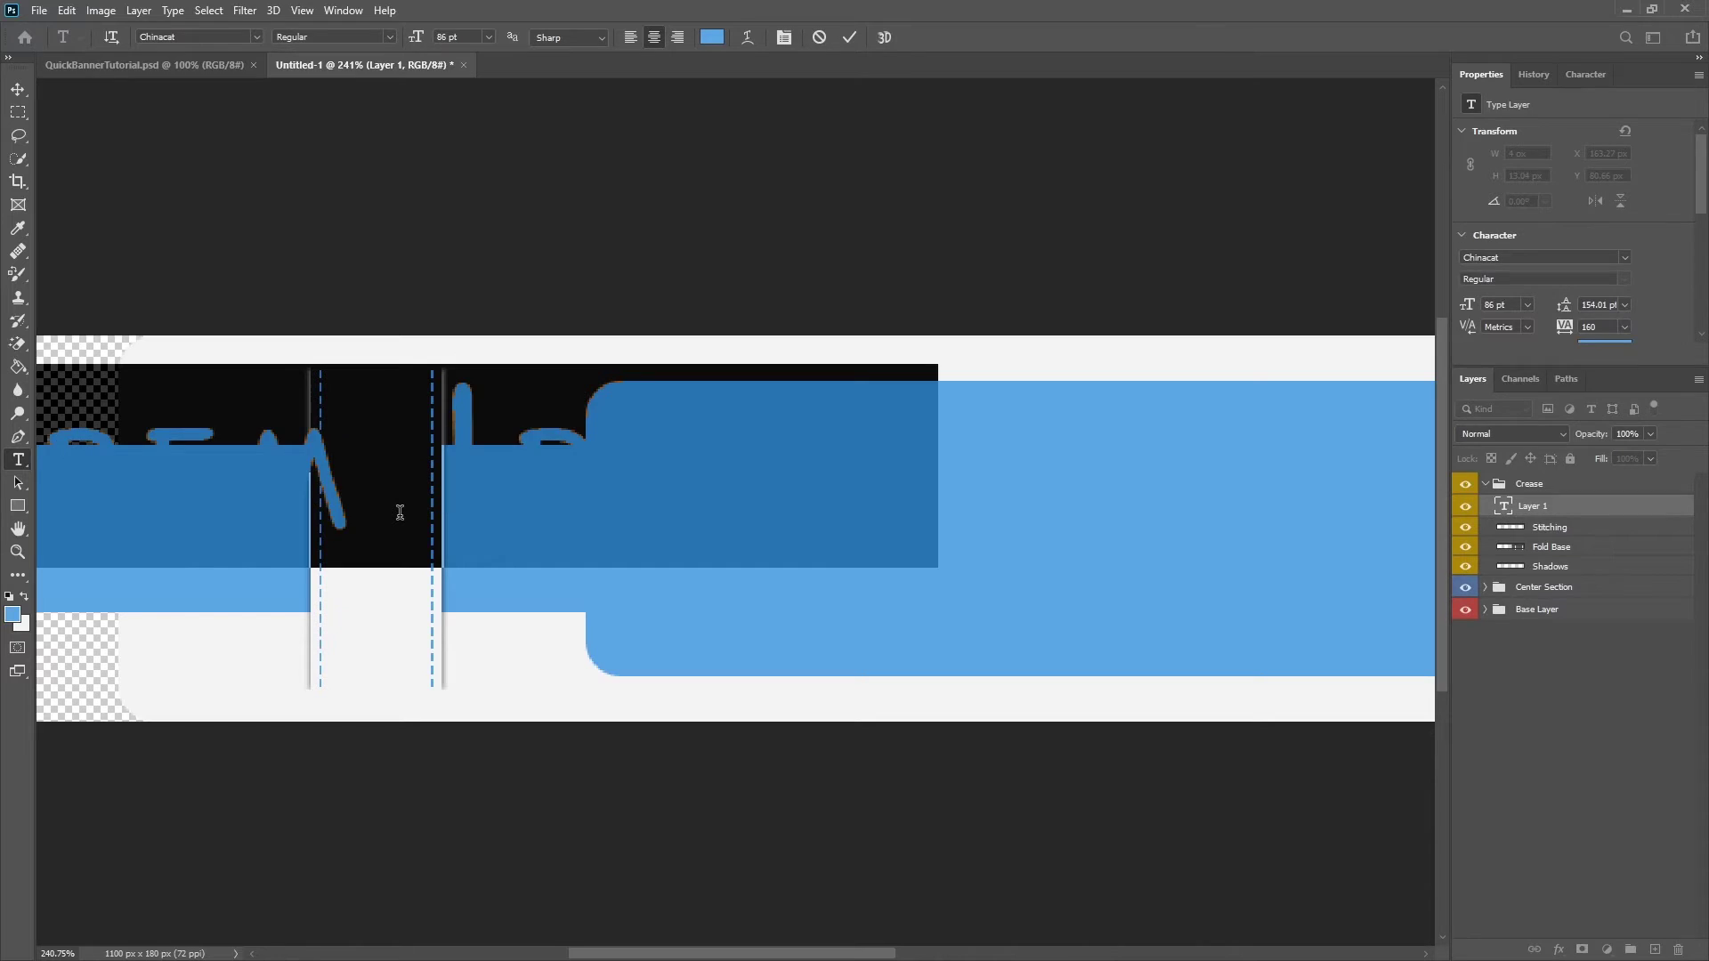
type("1")
key("ctrl+a")
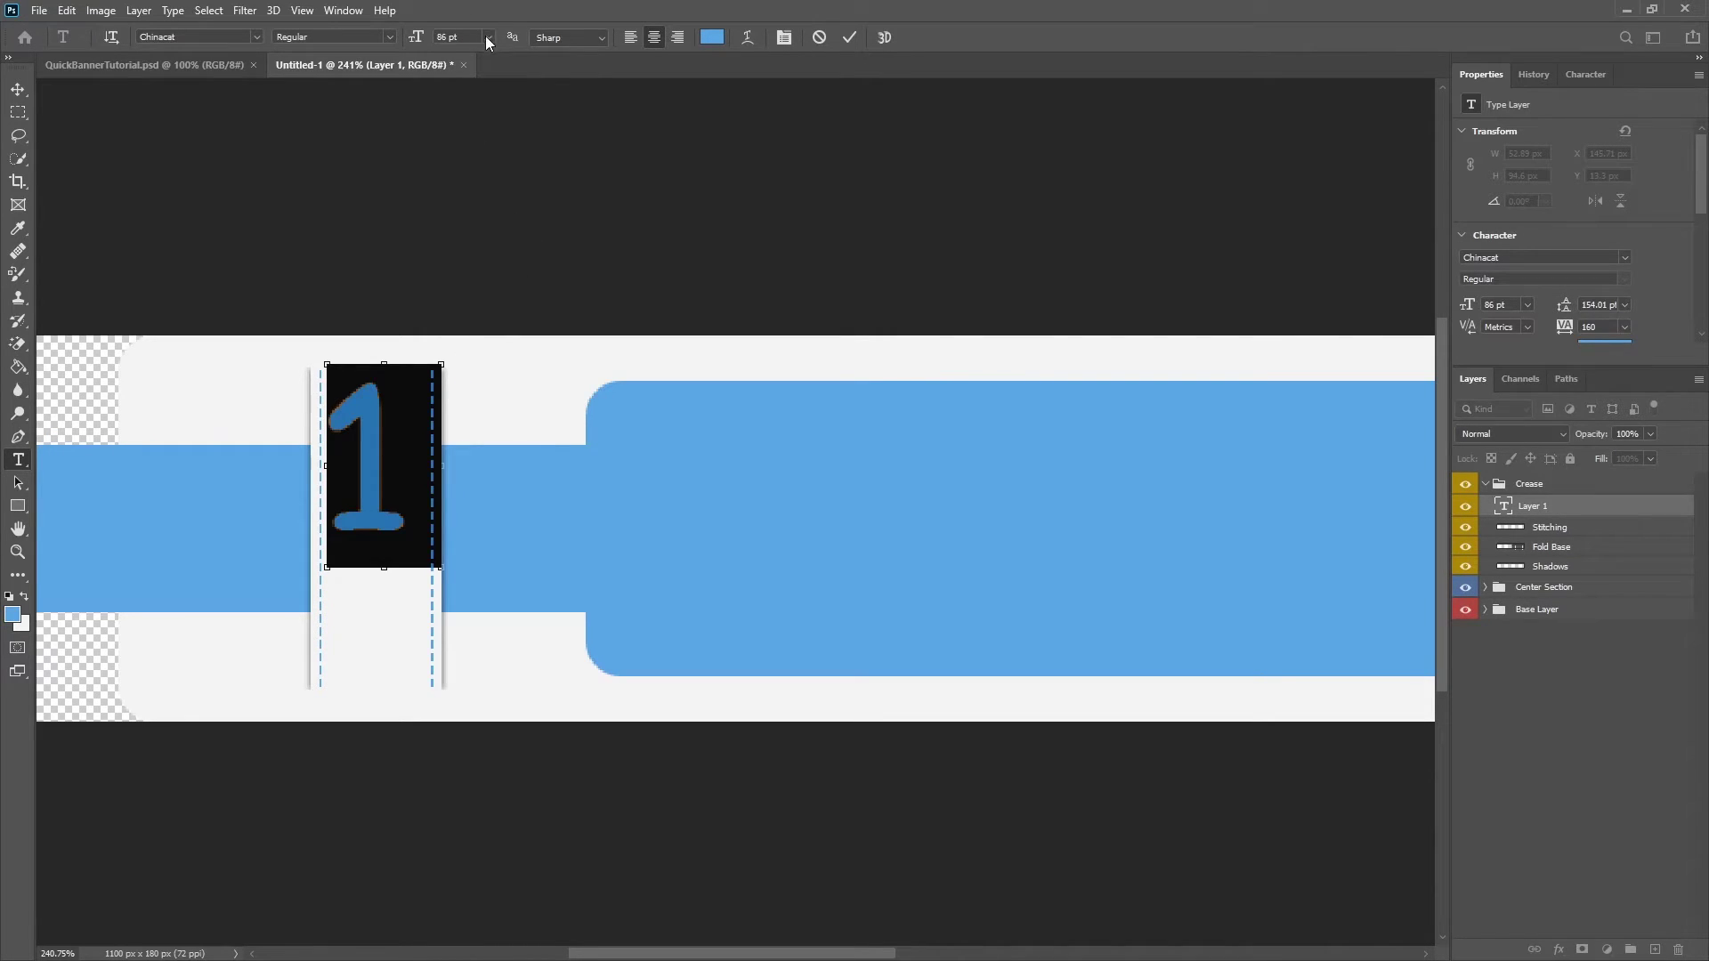
left_click(447, 39)
type("62")
key("Return")
key("Down")
key("Down")
key("Down")
key("Down")
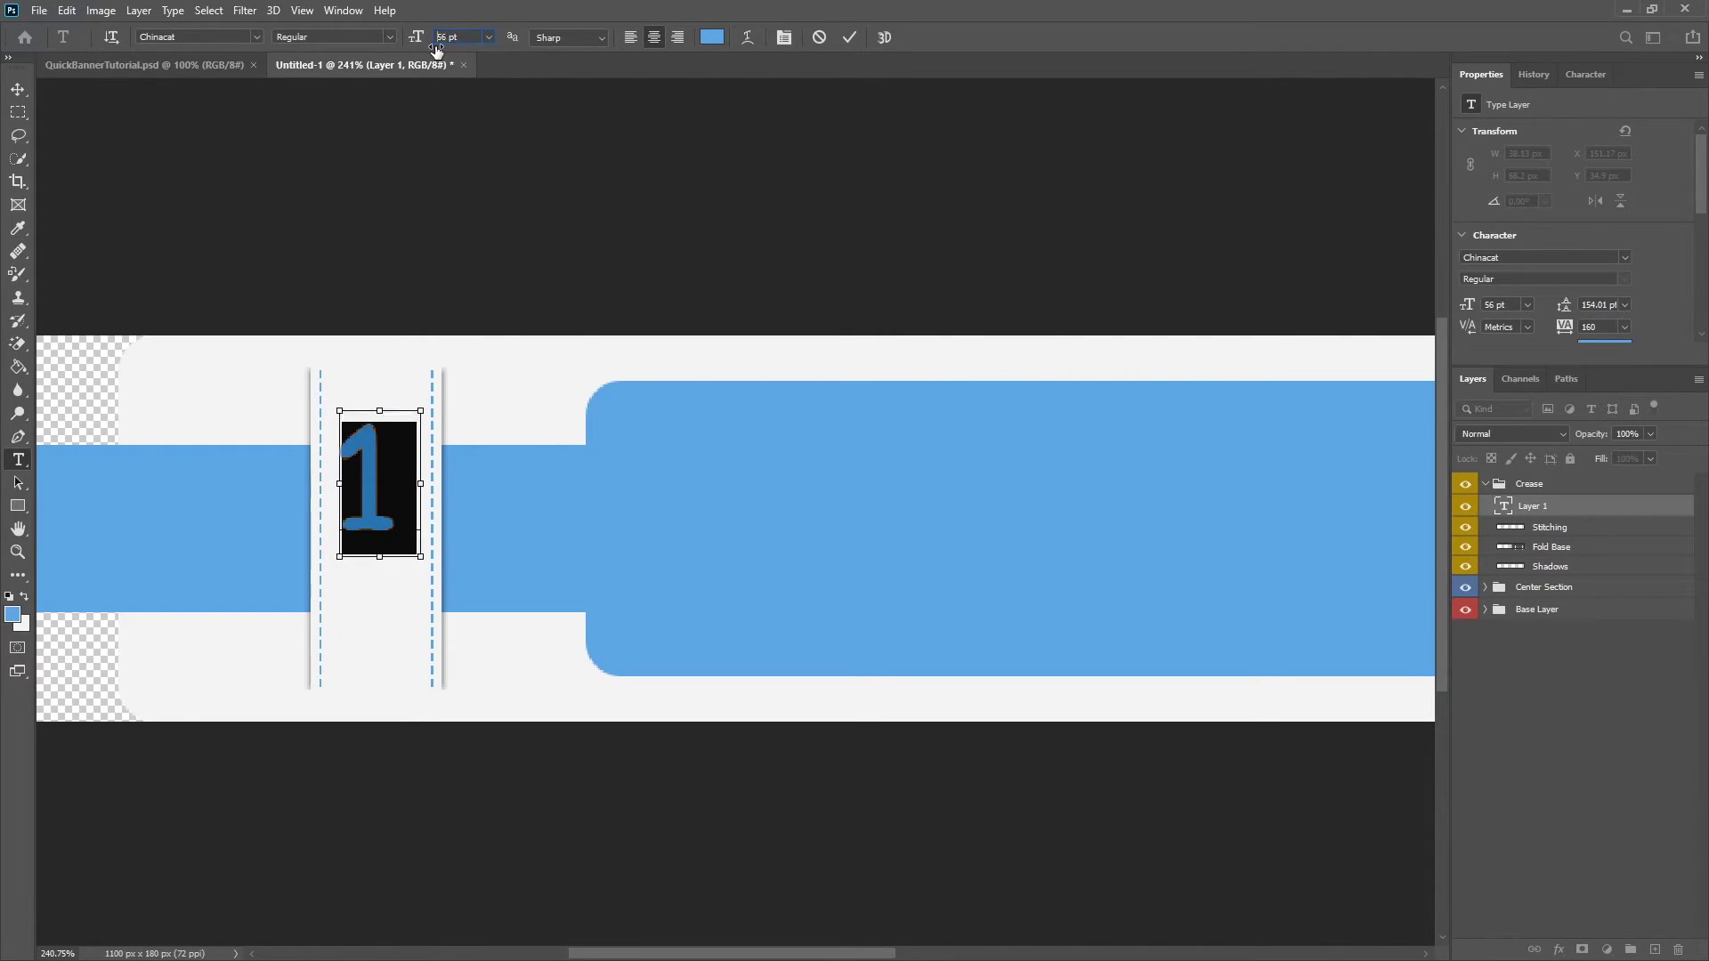
left_click(857, 38)
Centre the 1 on the crease strip between the two stitching lines
left_click(18, 89)
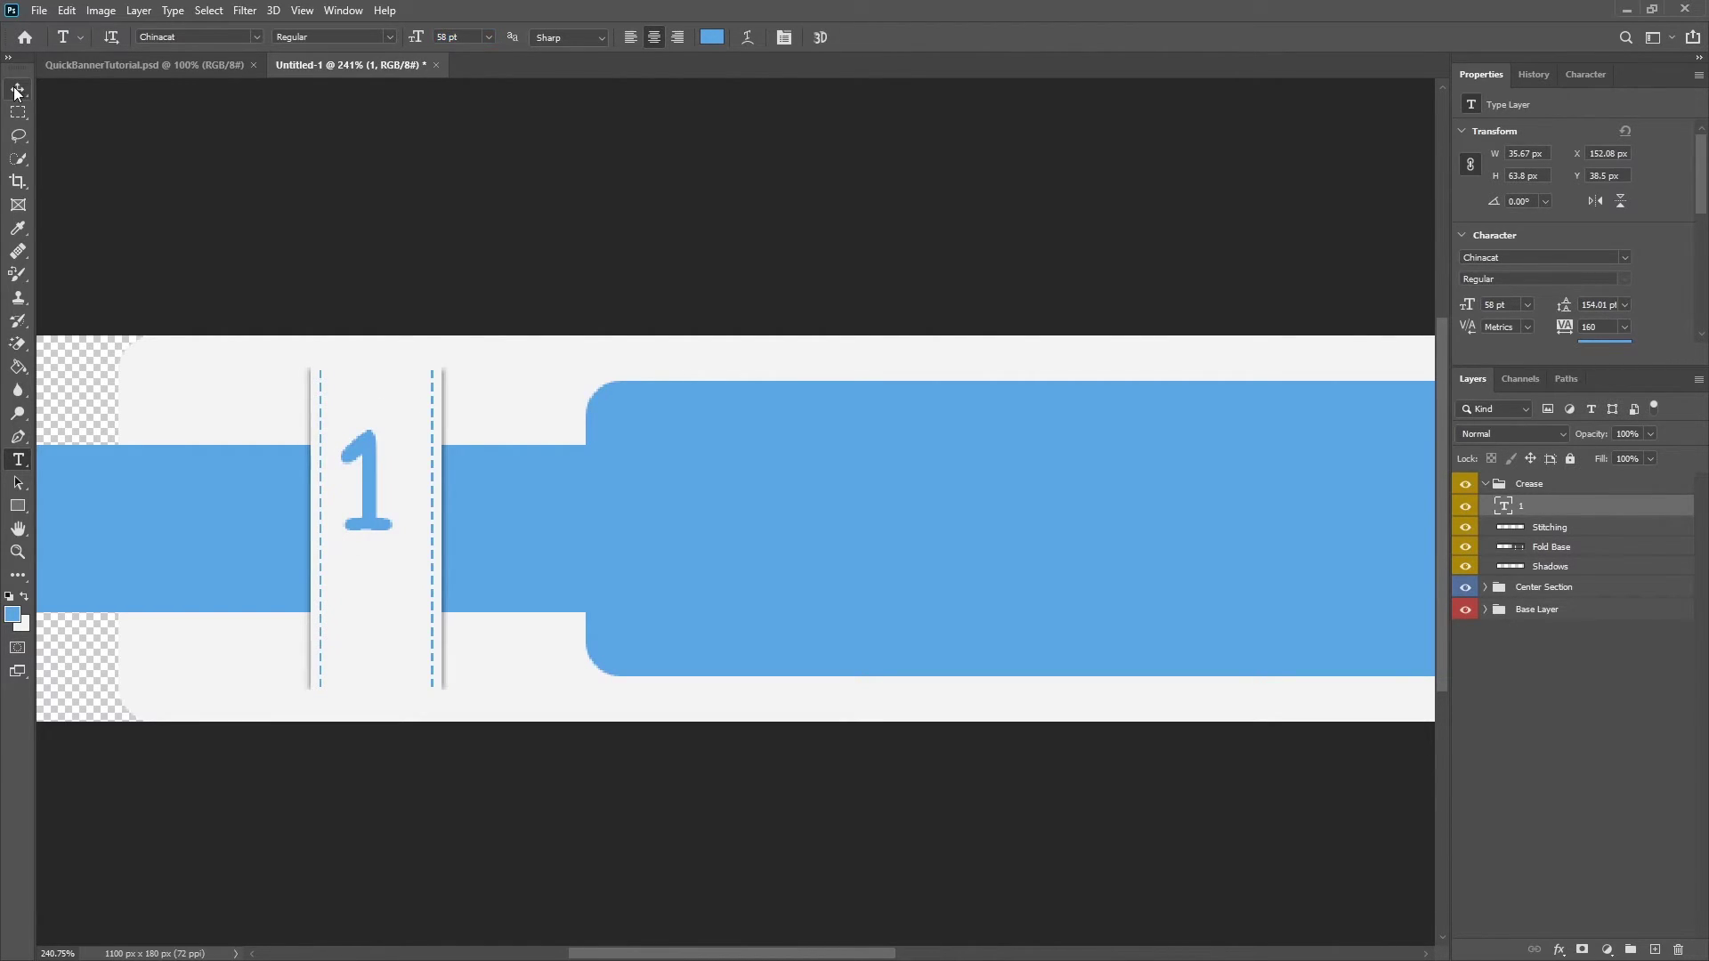
left_click_drag(331, 477, 388, 537)
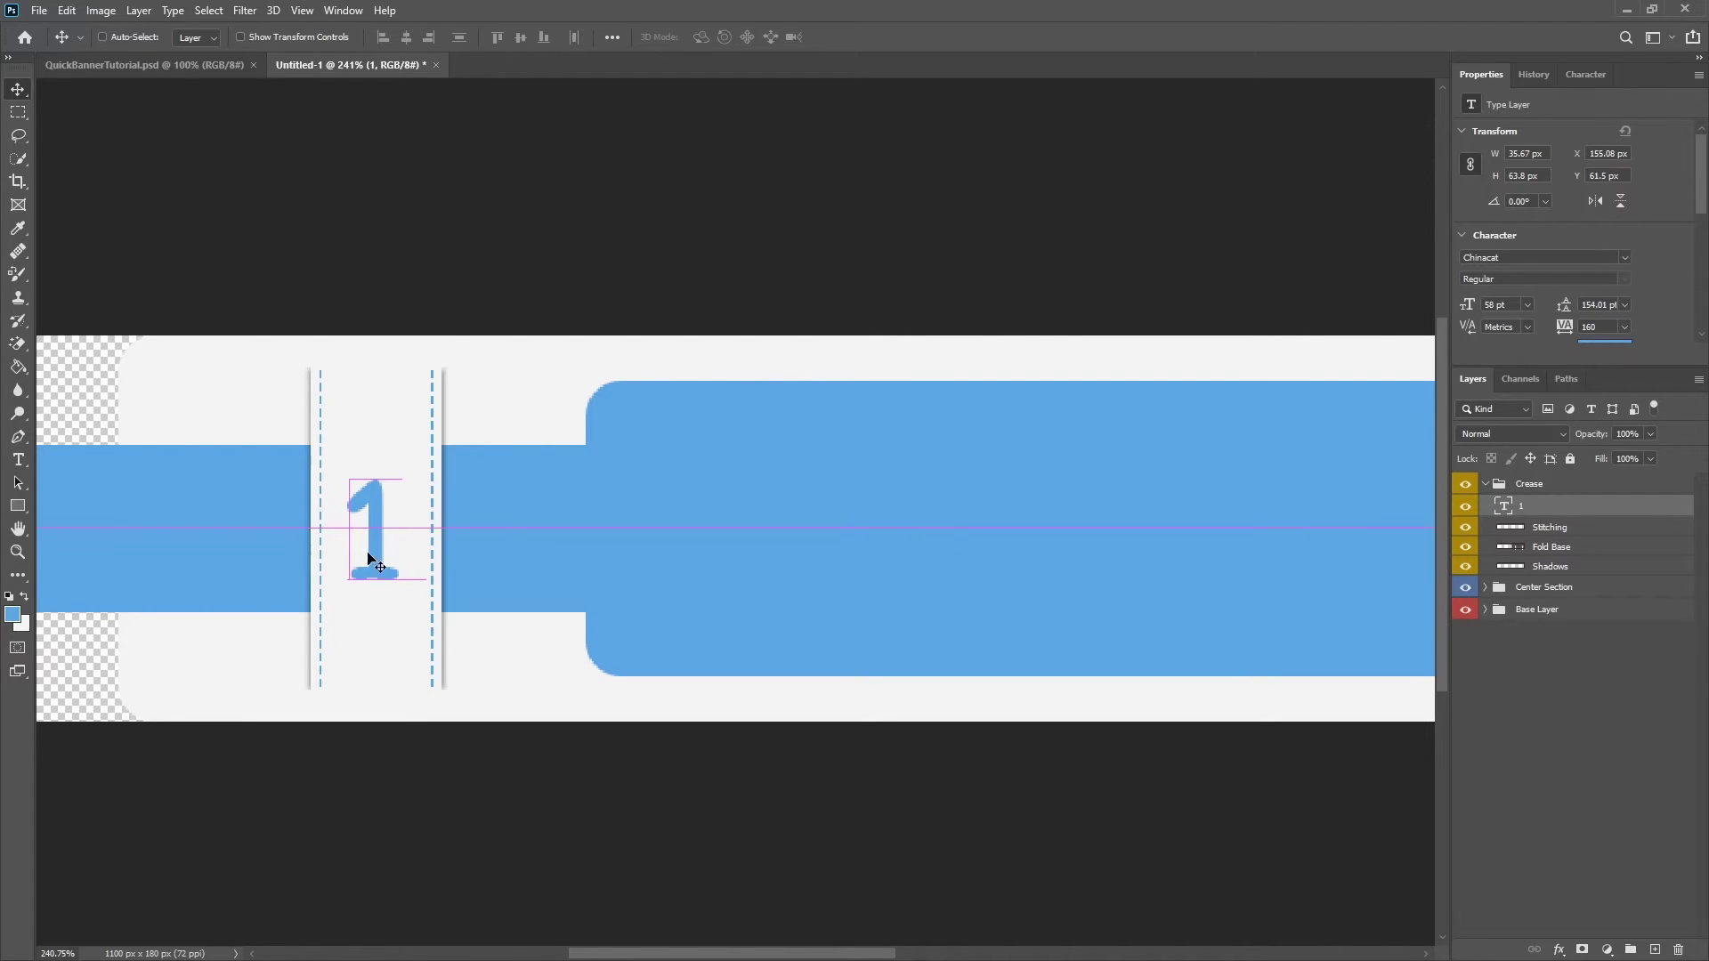
key("Up")
key("Up")
key("Up")
key("Up")
key("Up")
scroll(445, 630, "down", 5)
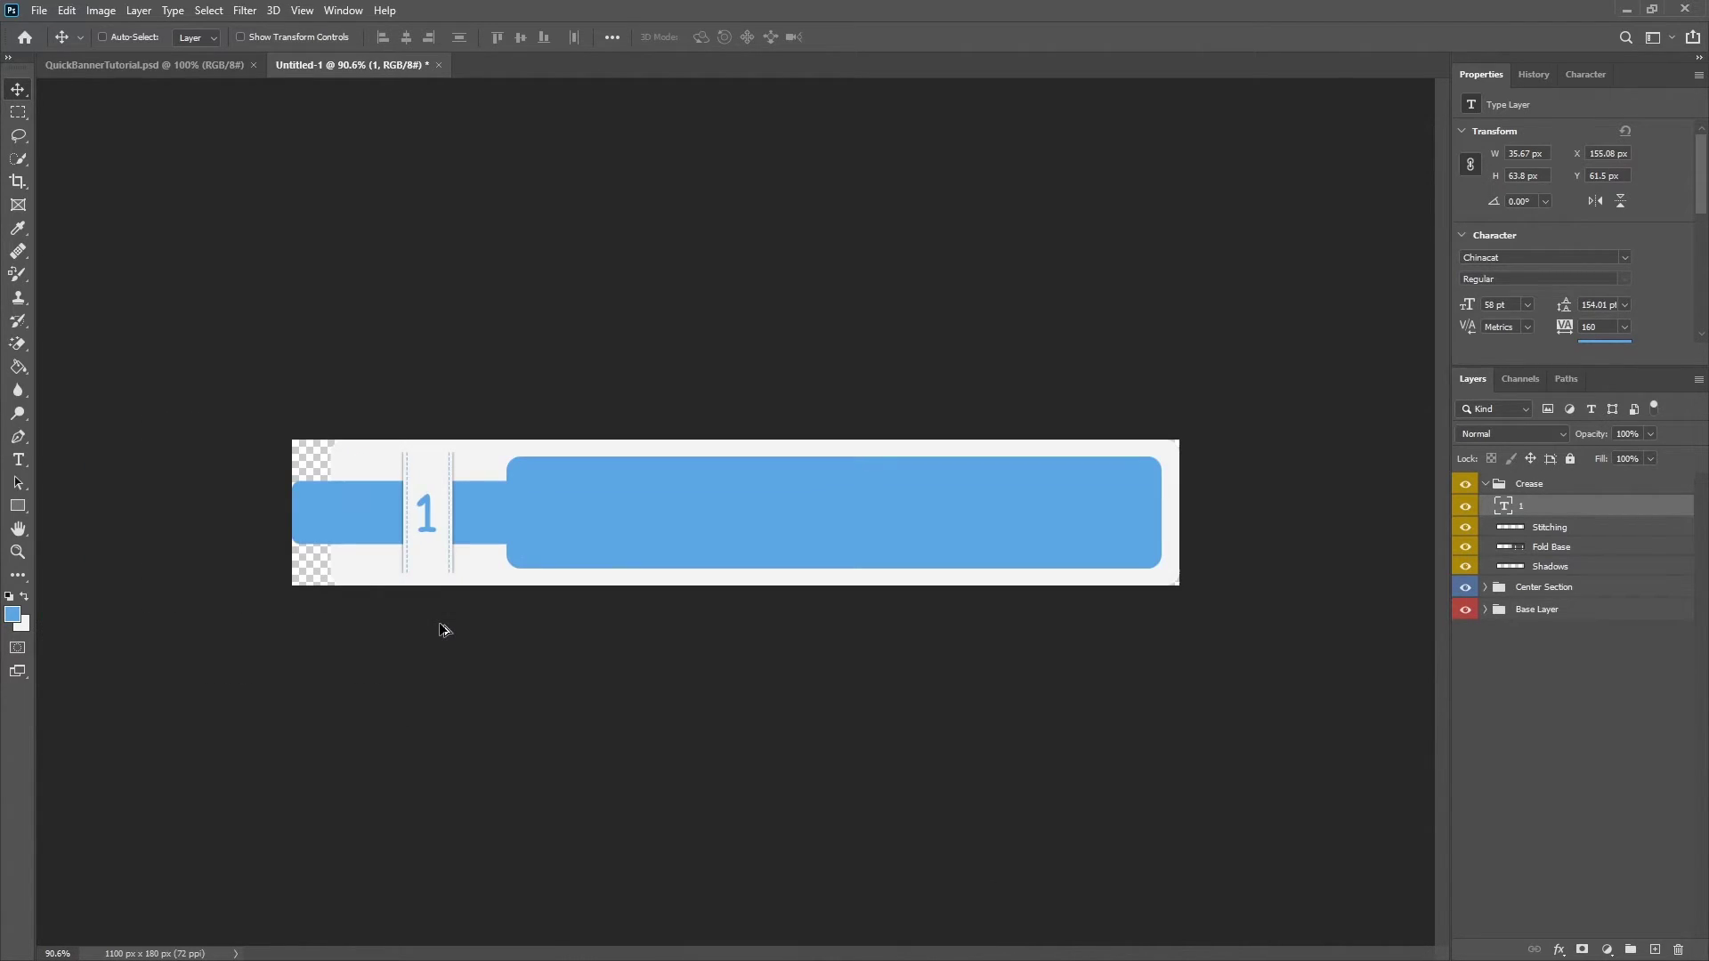
scroll(320, 560, "up", 3)
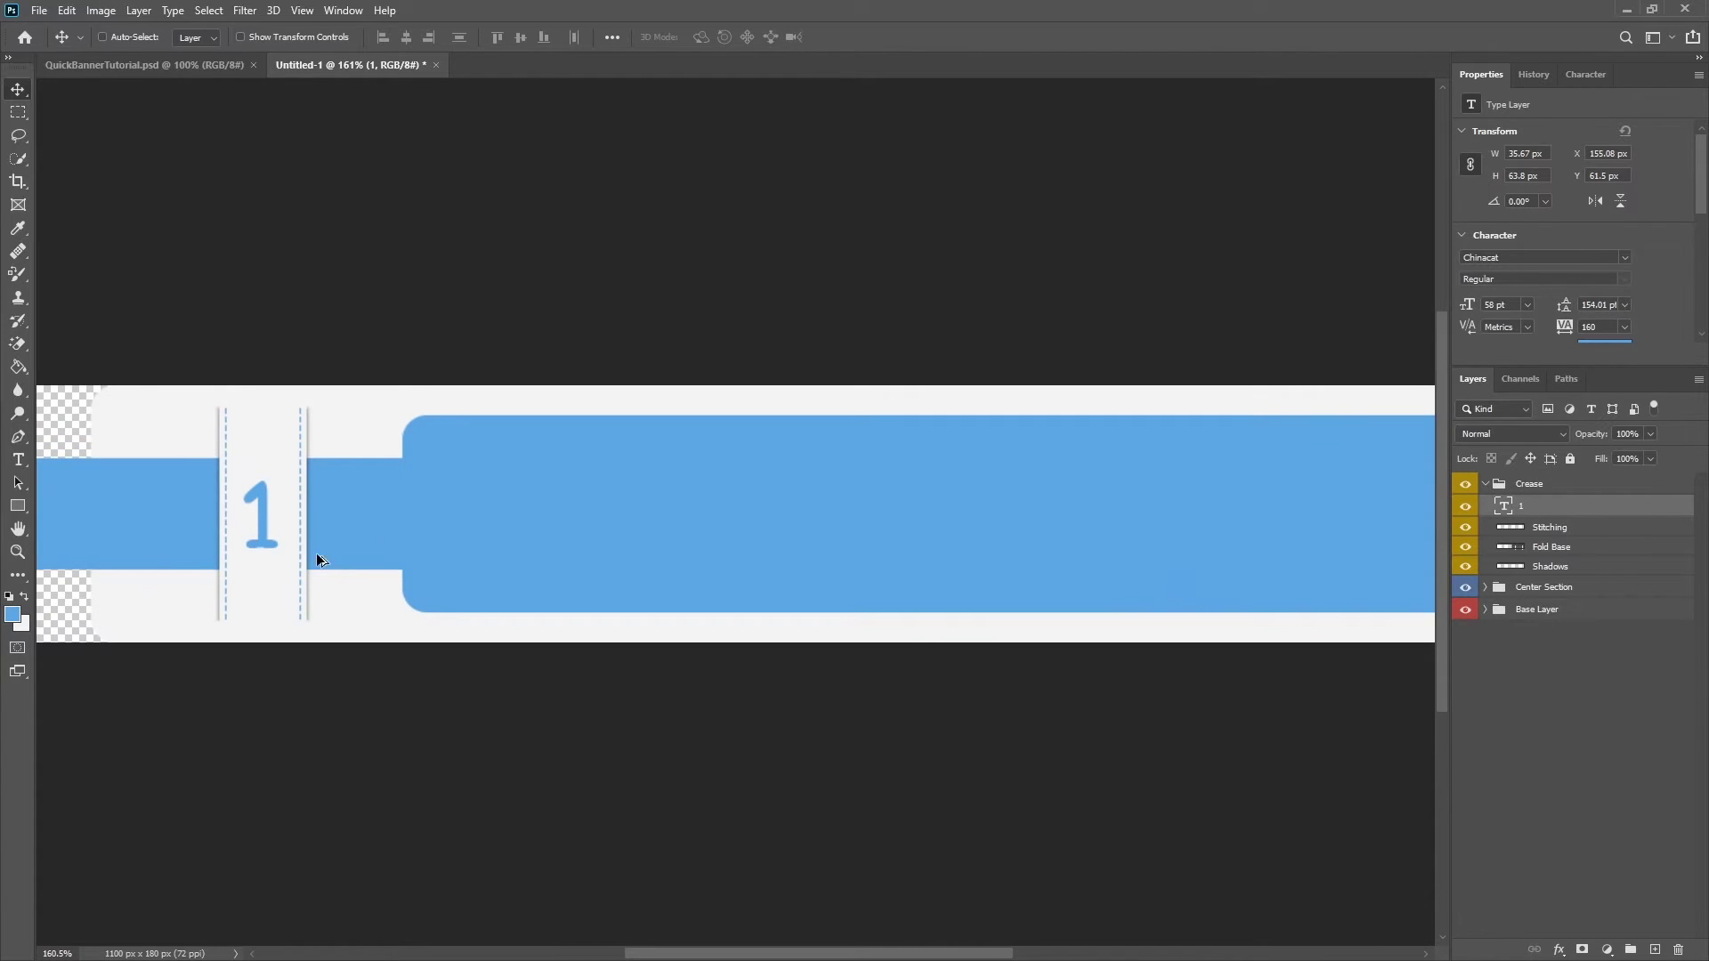
scroll(214, 534, "up", 4)
key("Down")
key("Down")
key("Down")
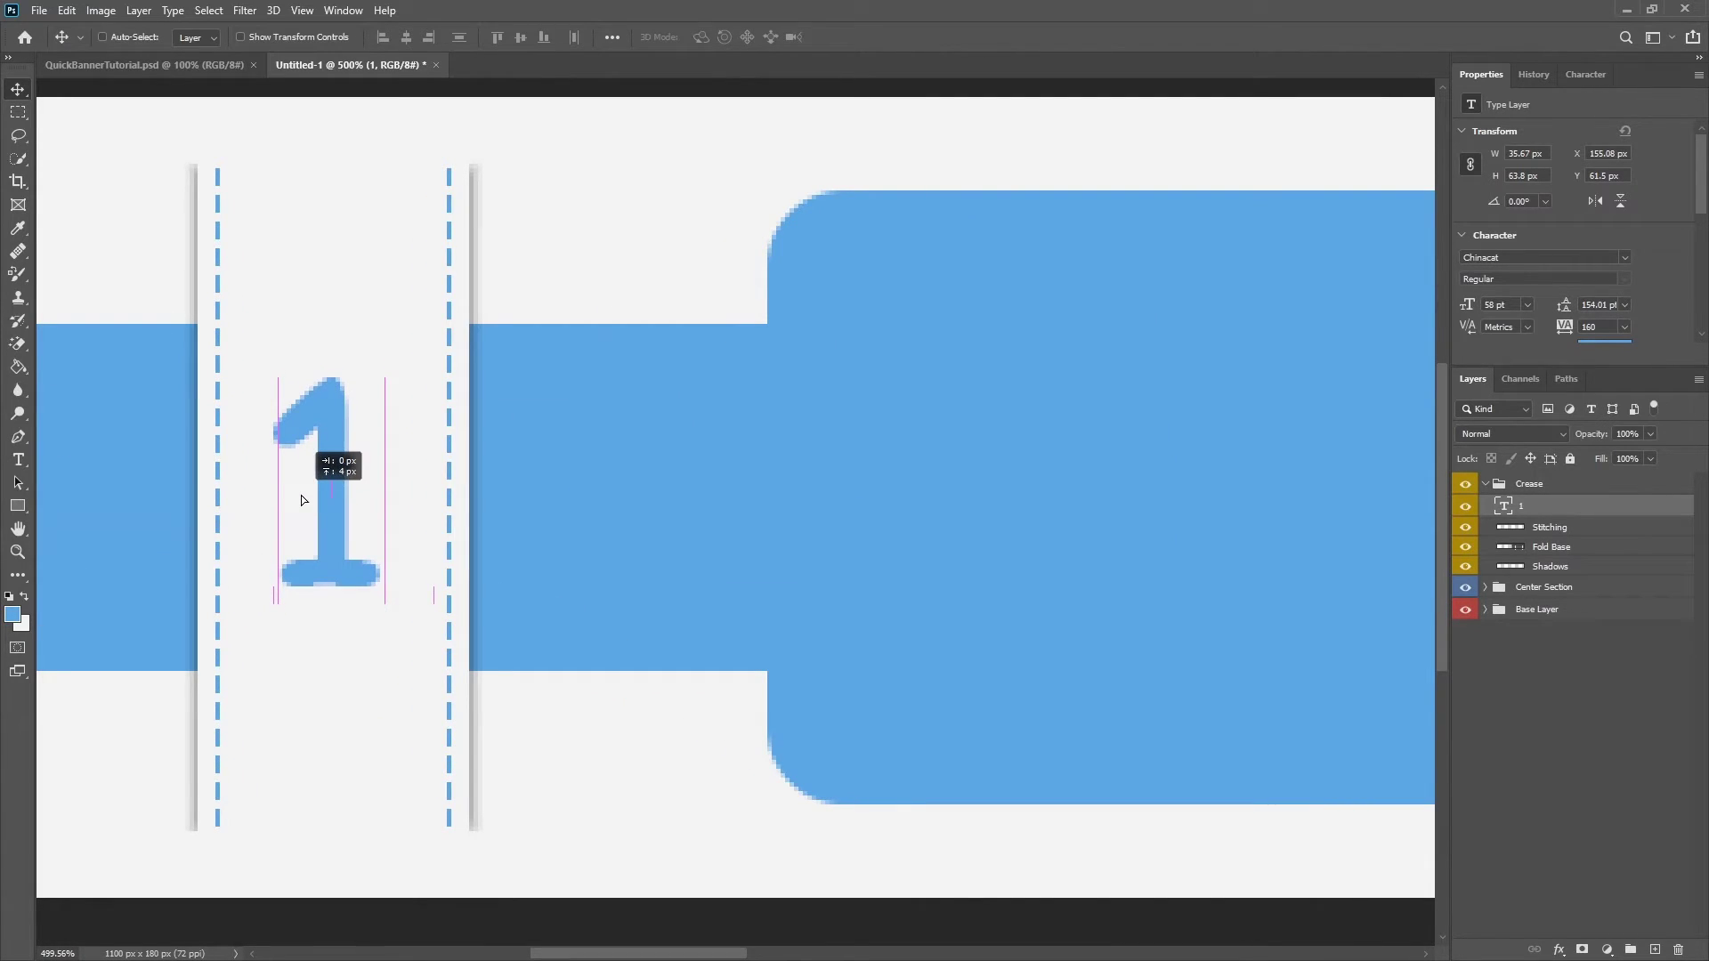
left_click_drag(301, 497, 299, 510)
scroll(299, 511, "down", 4)
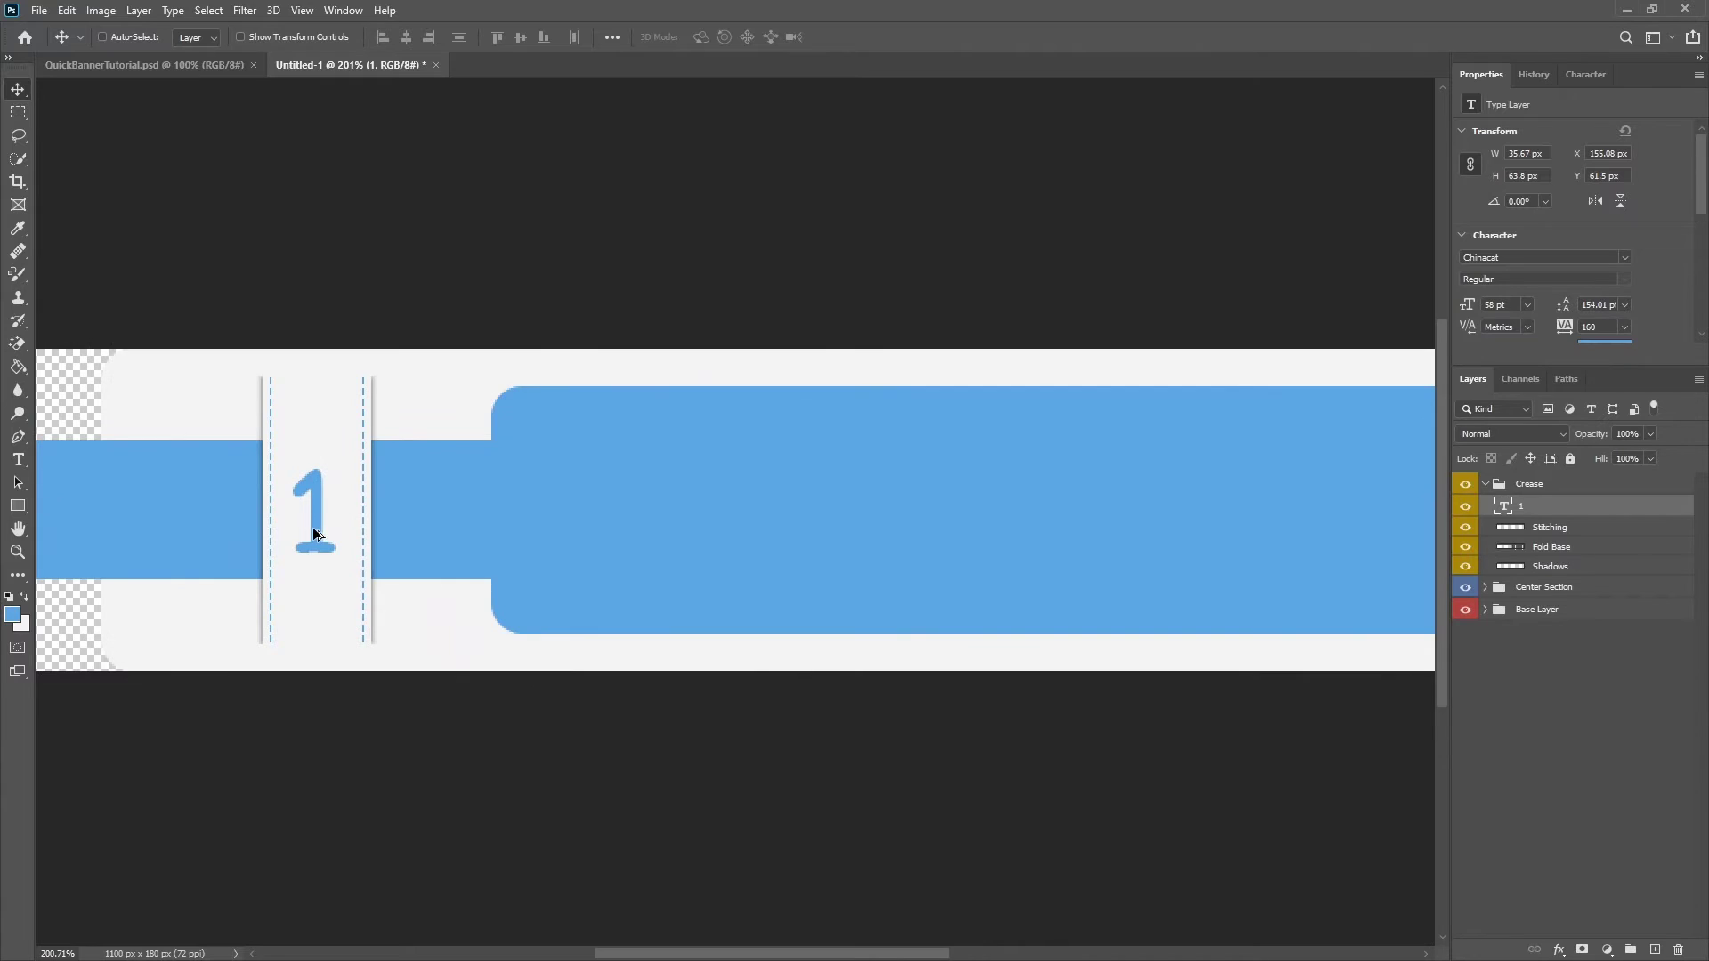
scroll(308, 520, "up", 3)
key("Right")
scroll(322, 539, "down", 4)
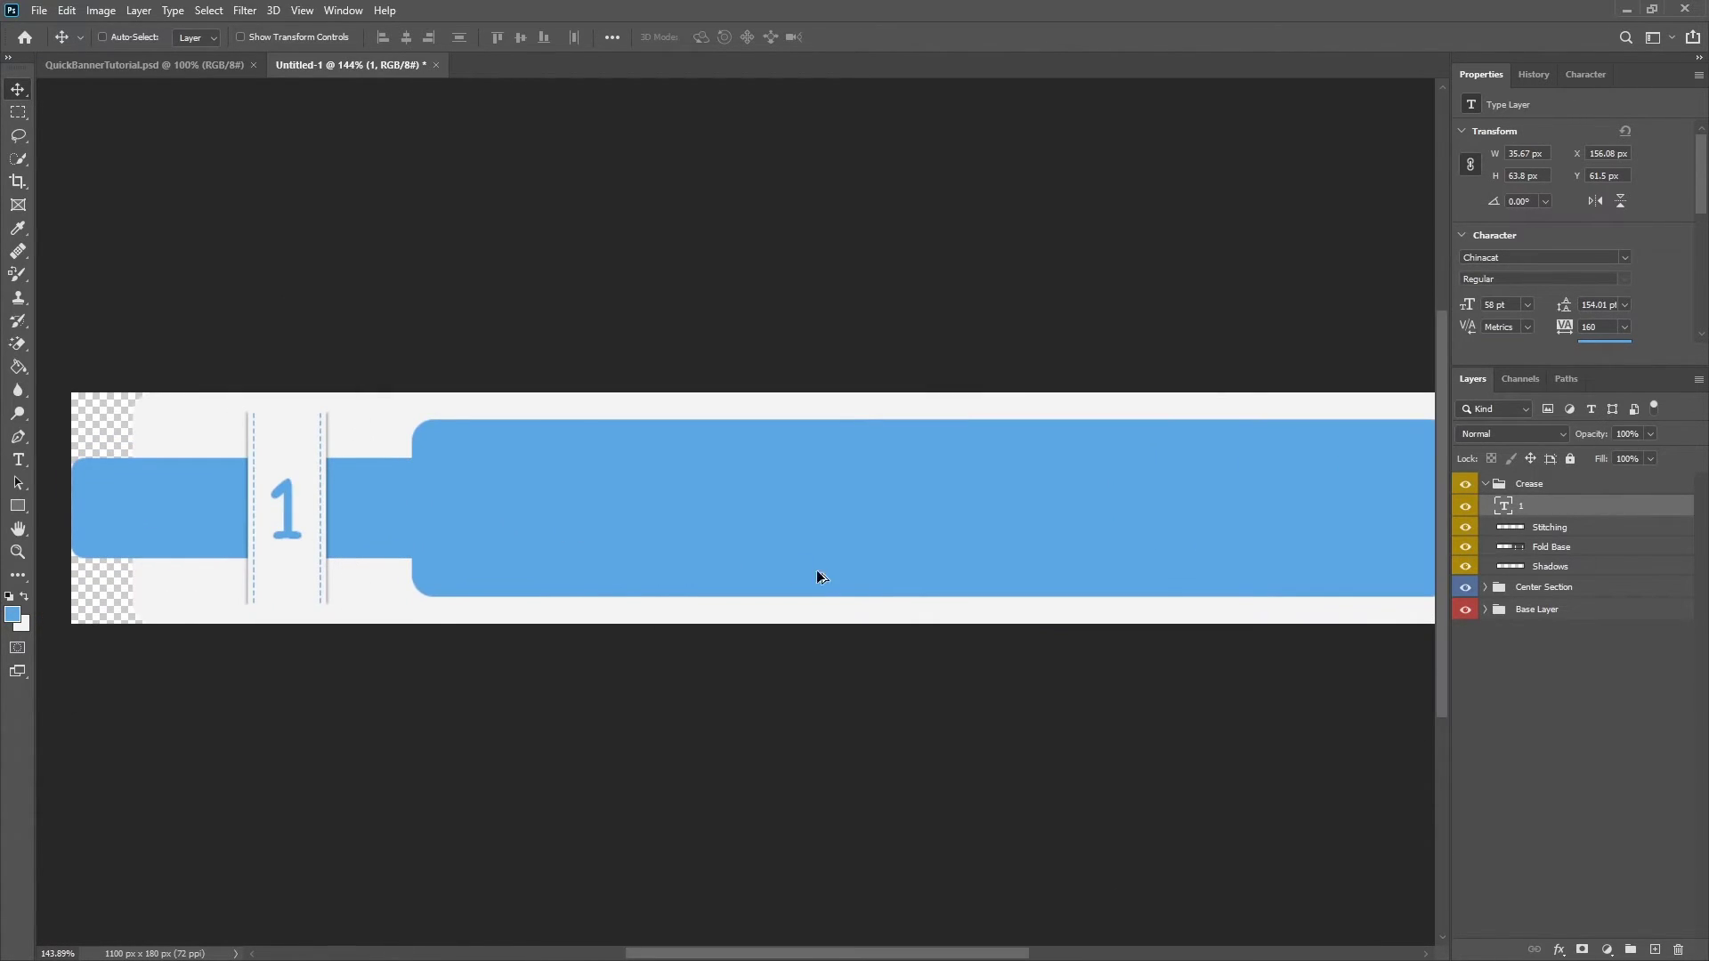
Add an empty Layer 1 above Crease and group it into a group named Text
left_click(1531, 485)
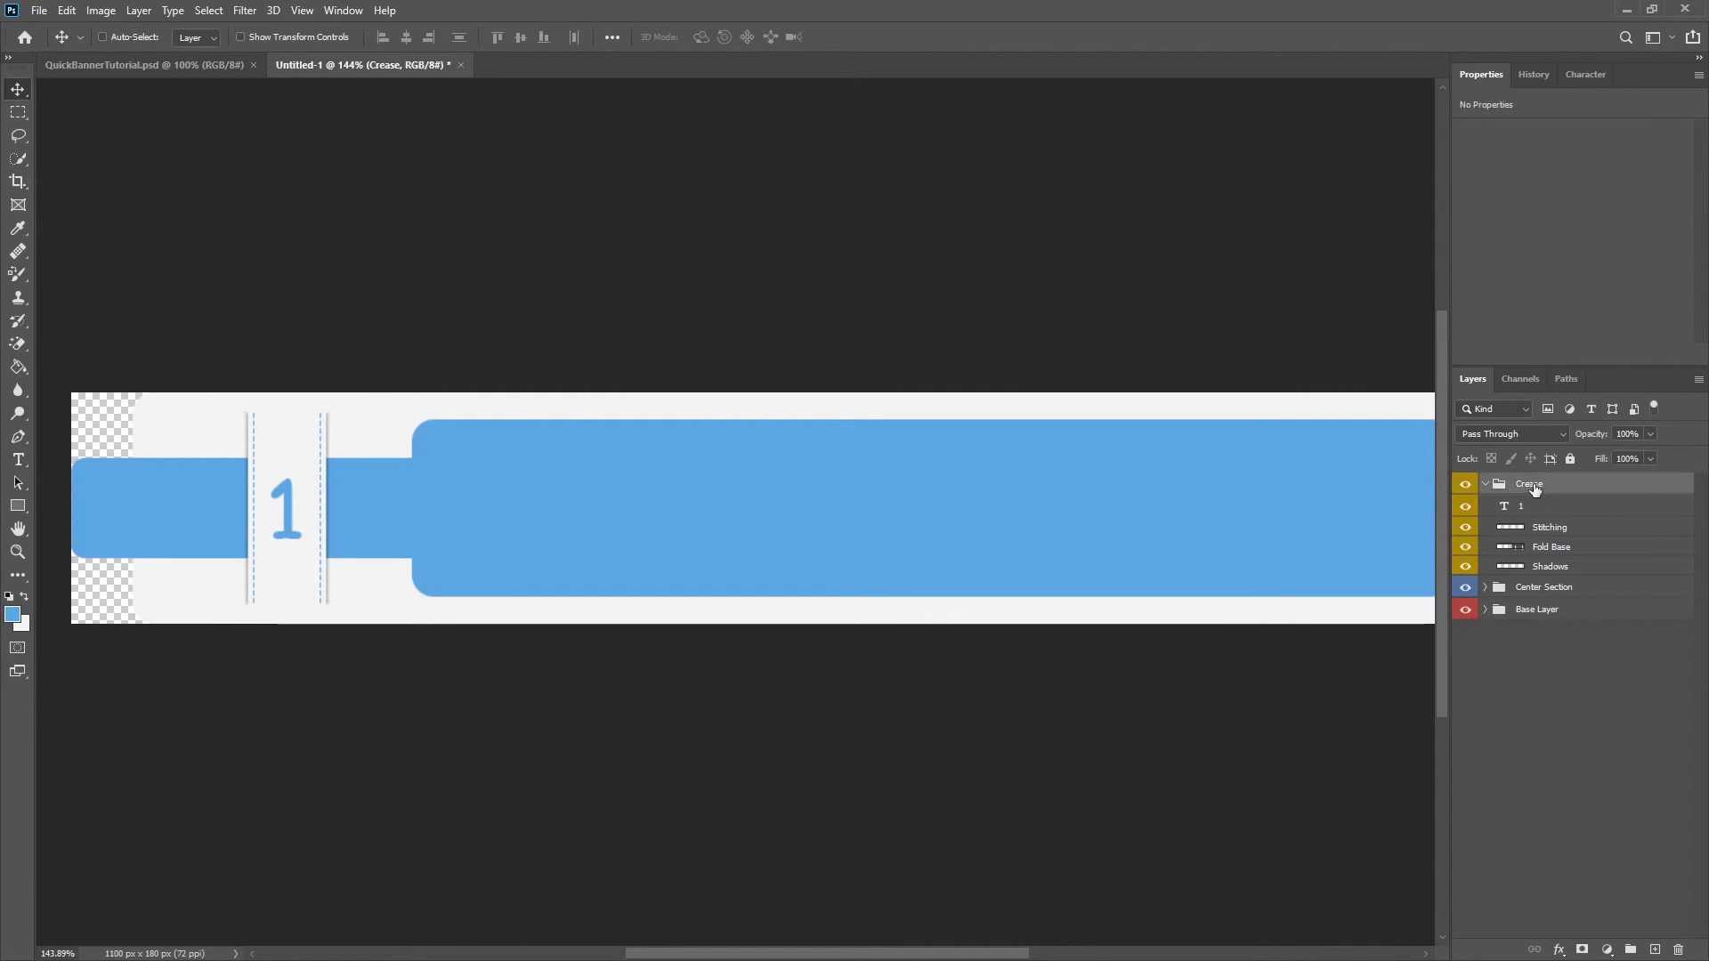
left_click(1486, 484)
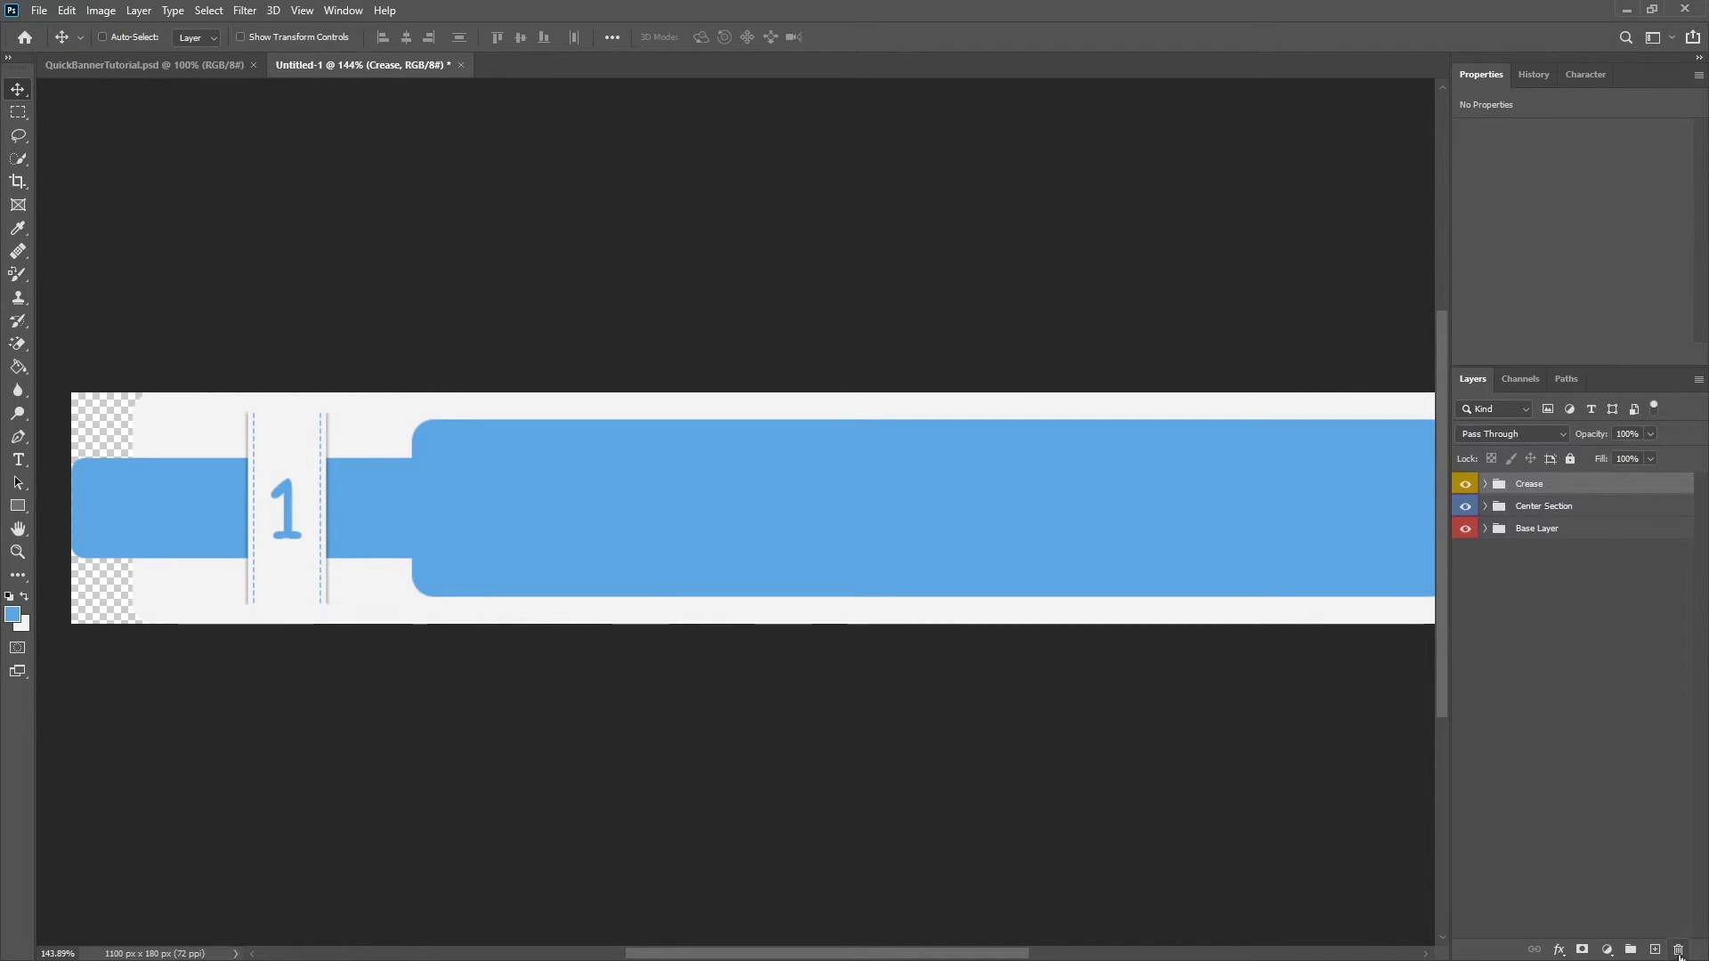
left_click(1656, 951)
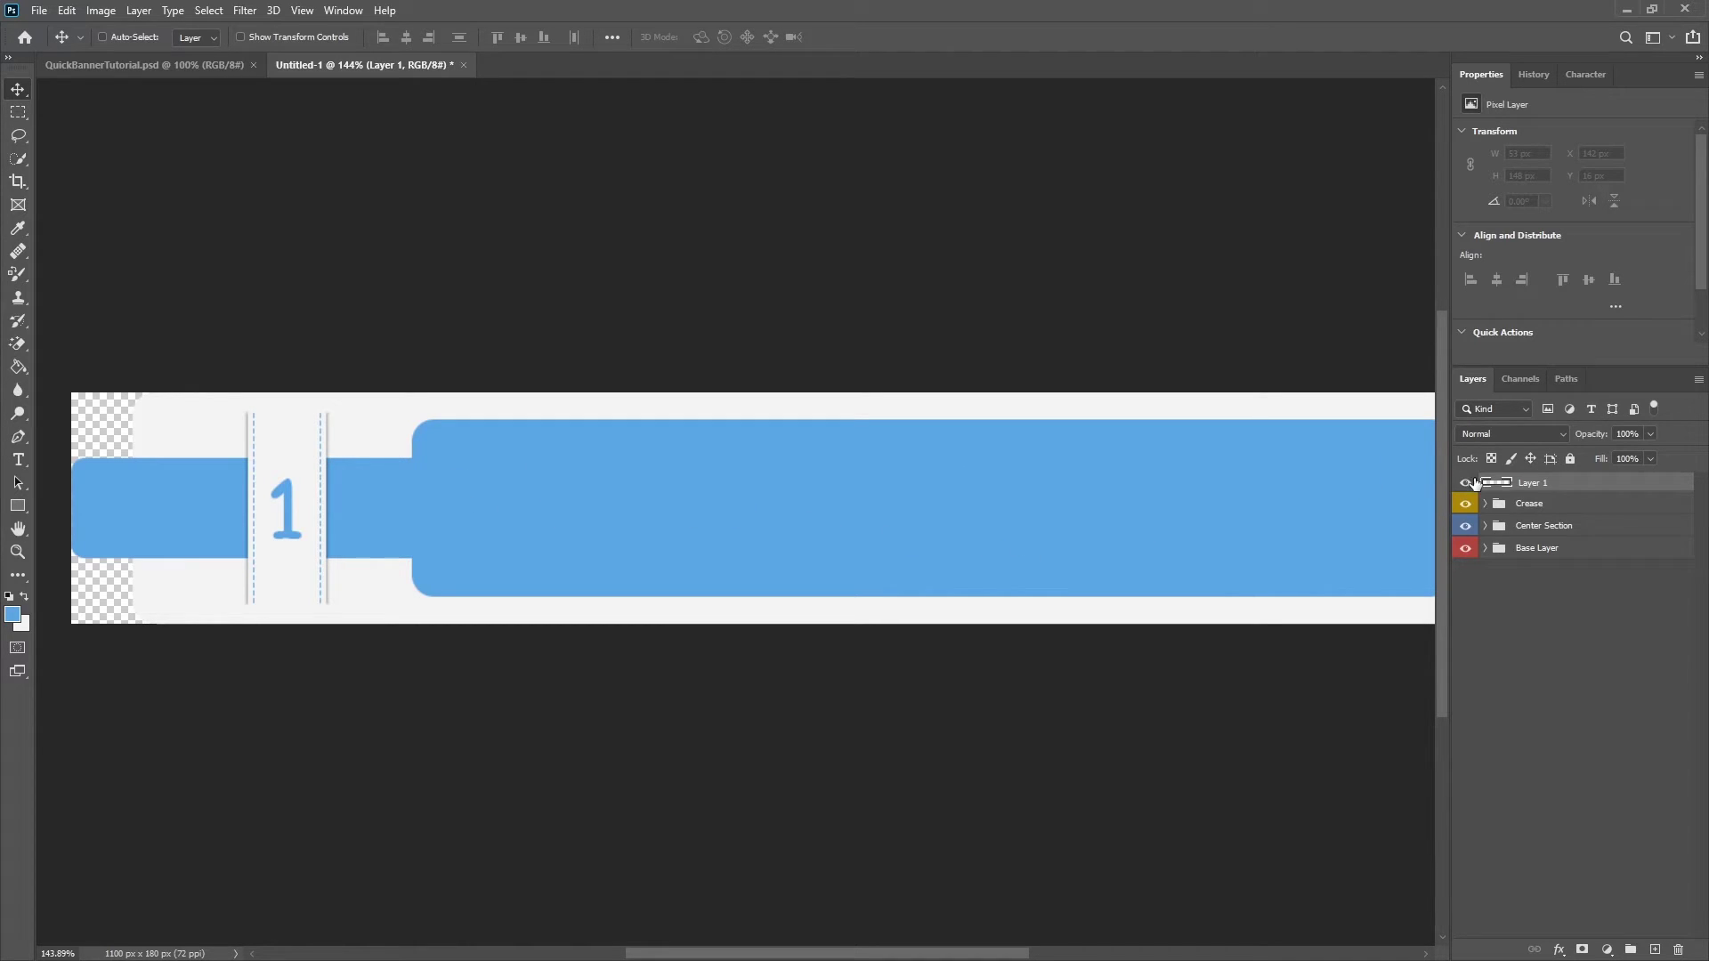
right_click(1470, 483)
key("Escape")
right_click(1538, 485)
key("Escape")
key("ctrl+g")
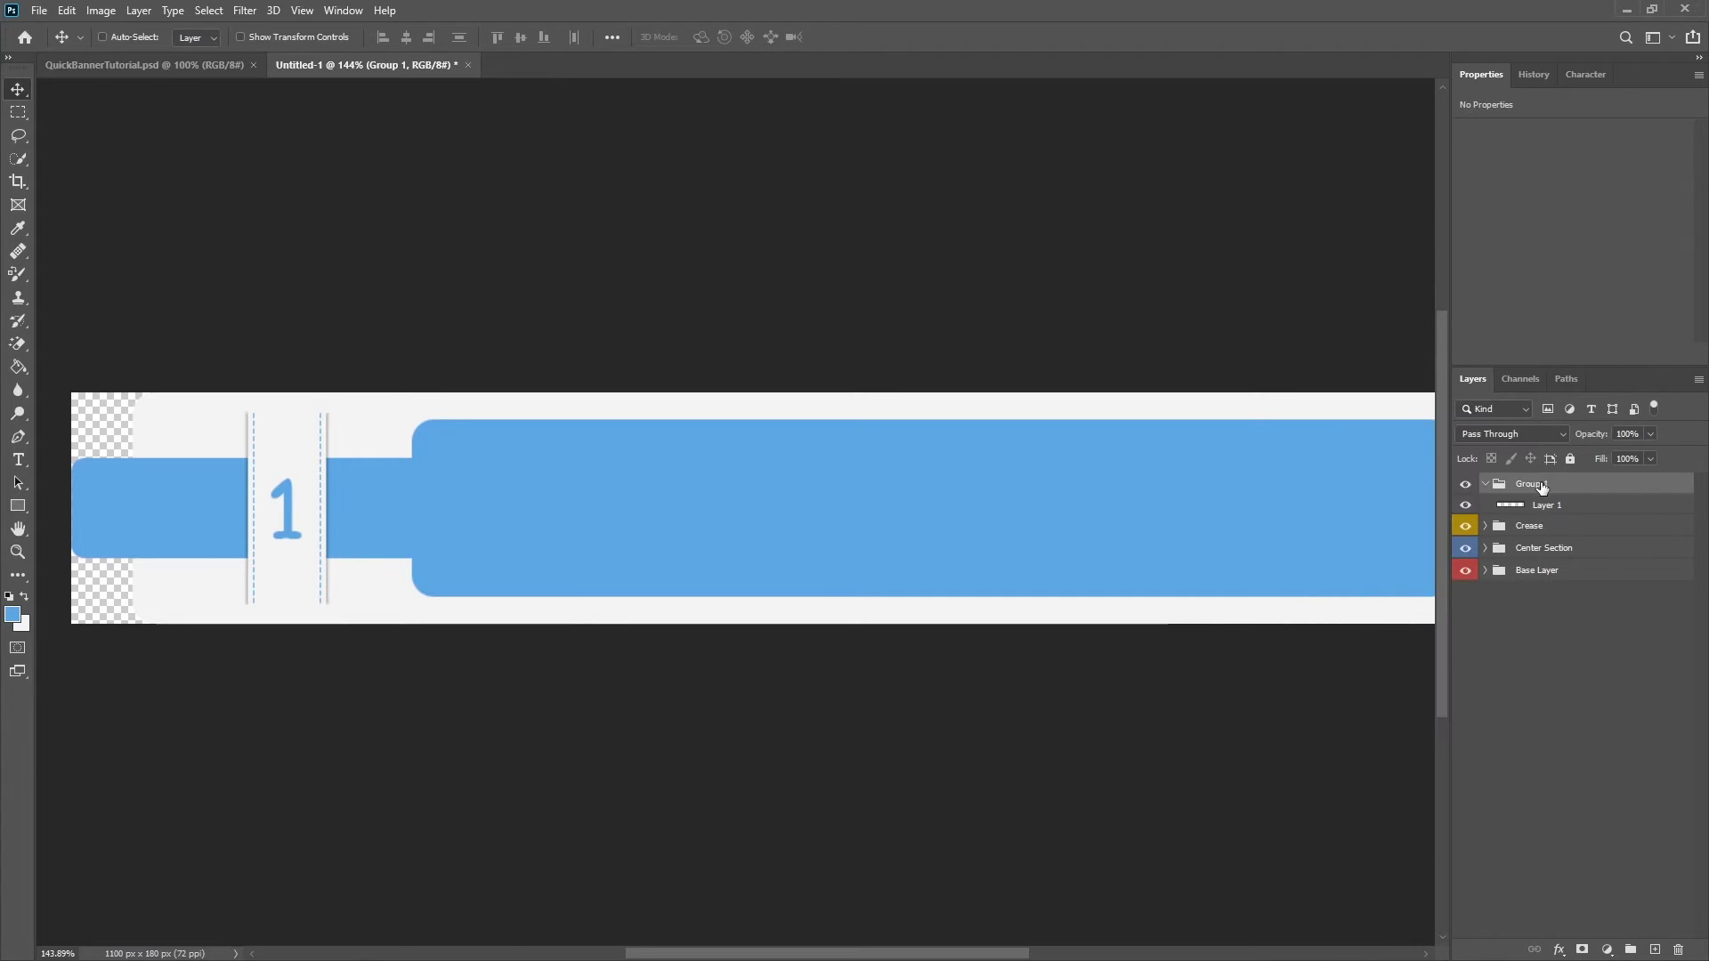
type("Text")
key("Return")
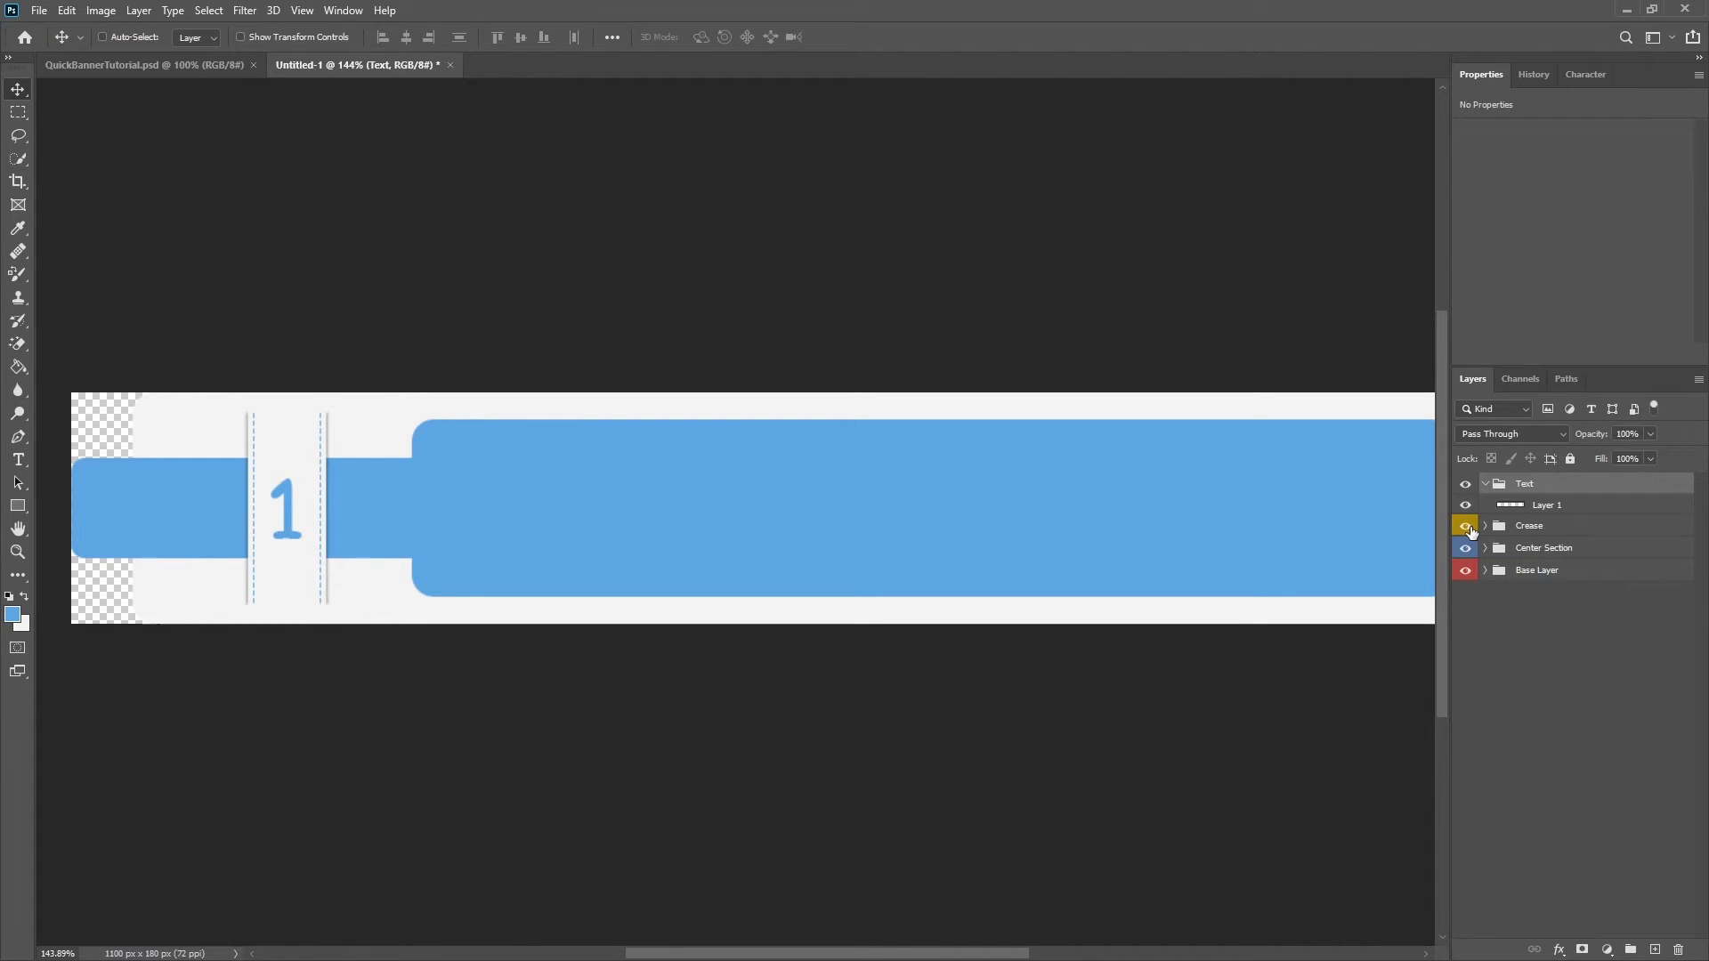
Give the Text group a green colour label and select Layer 1 inside it
right_click(1465, 482)
left_click(1513, 587)
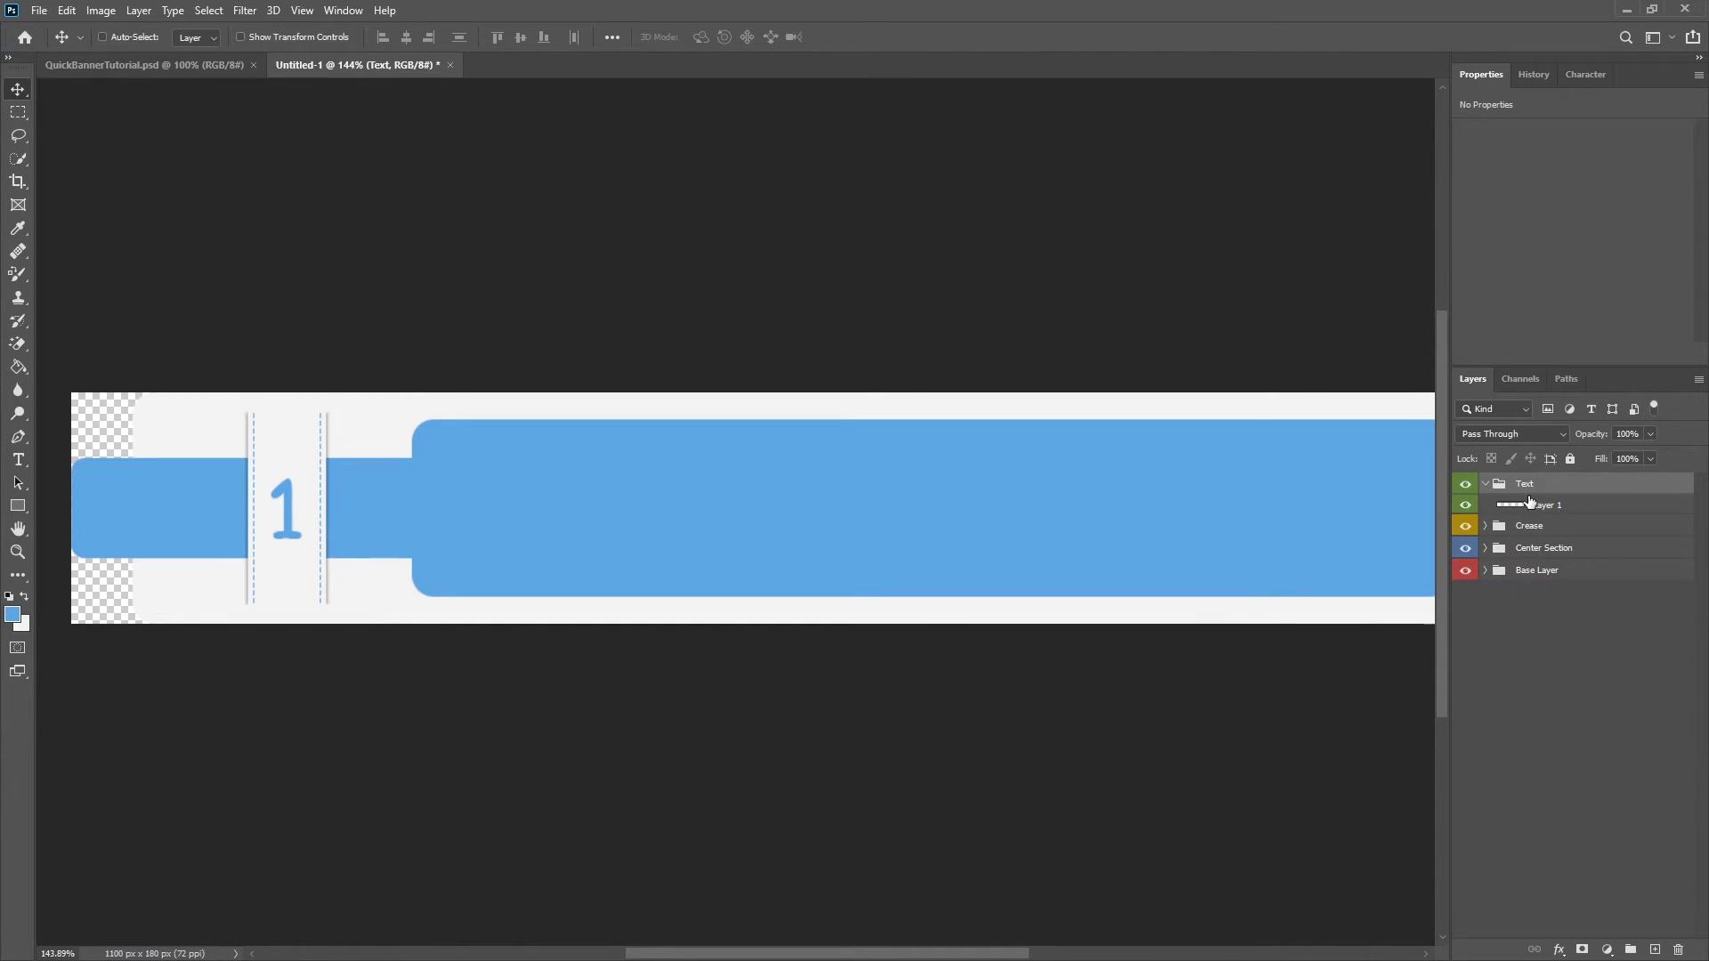
left_click(1553, 507)
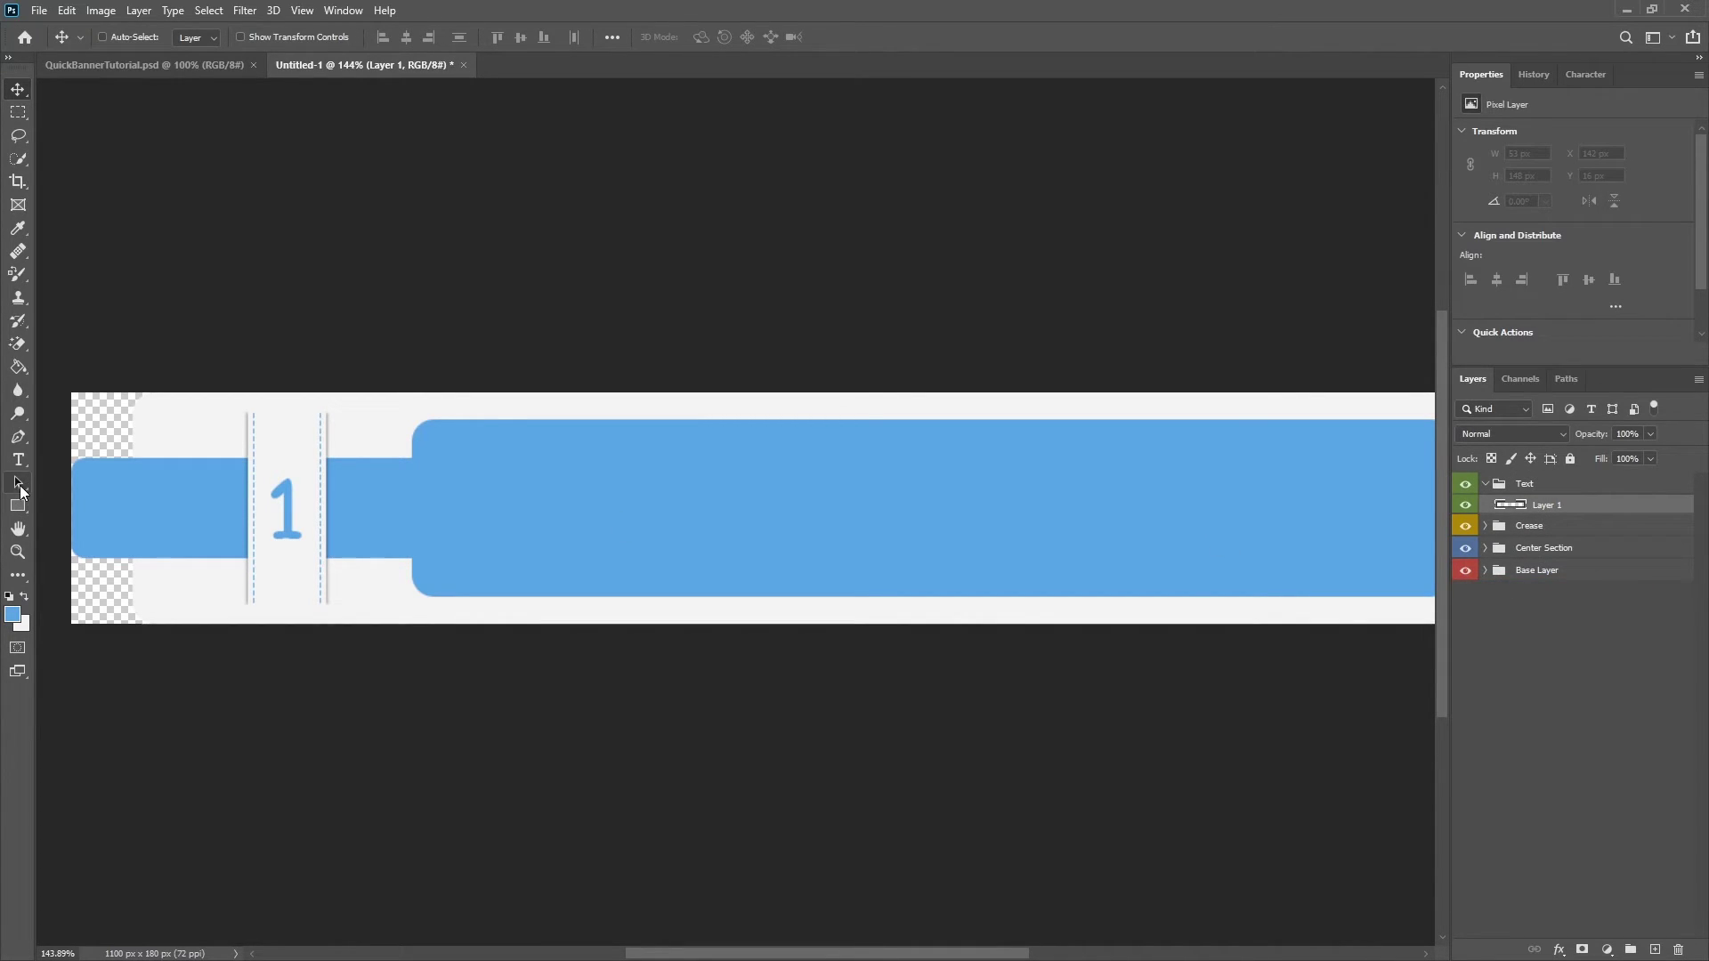
Type the title SERVER INFO on the blue panel, correcting the typos
left_click(18, 459)
scroll(961, 481, "down", 3)
scroll(951, 513, "up", 4)
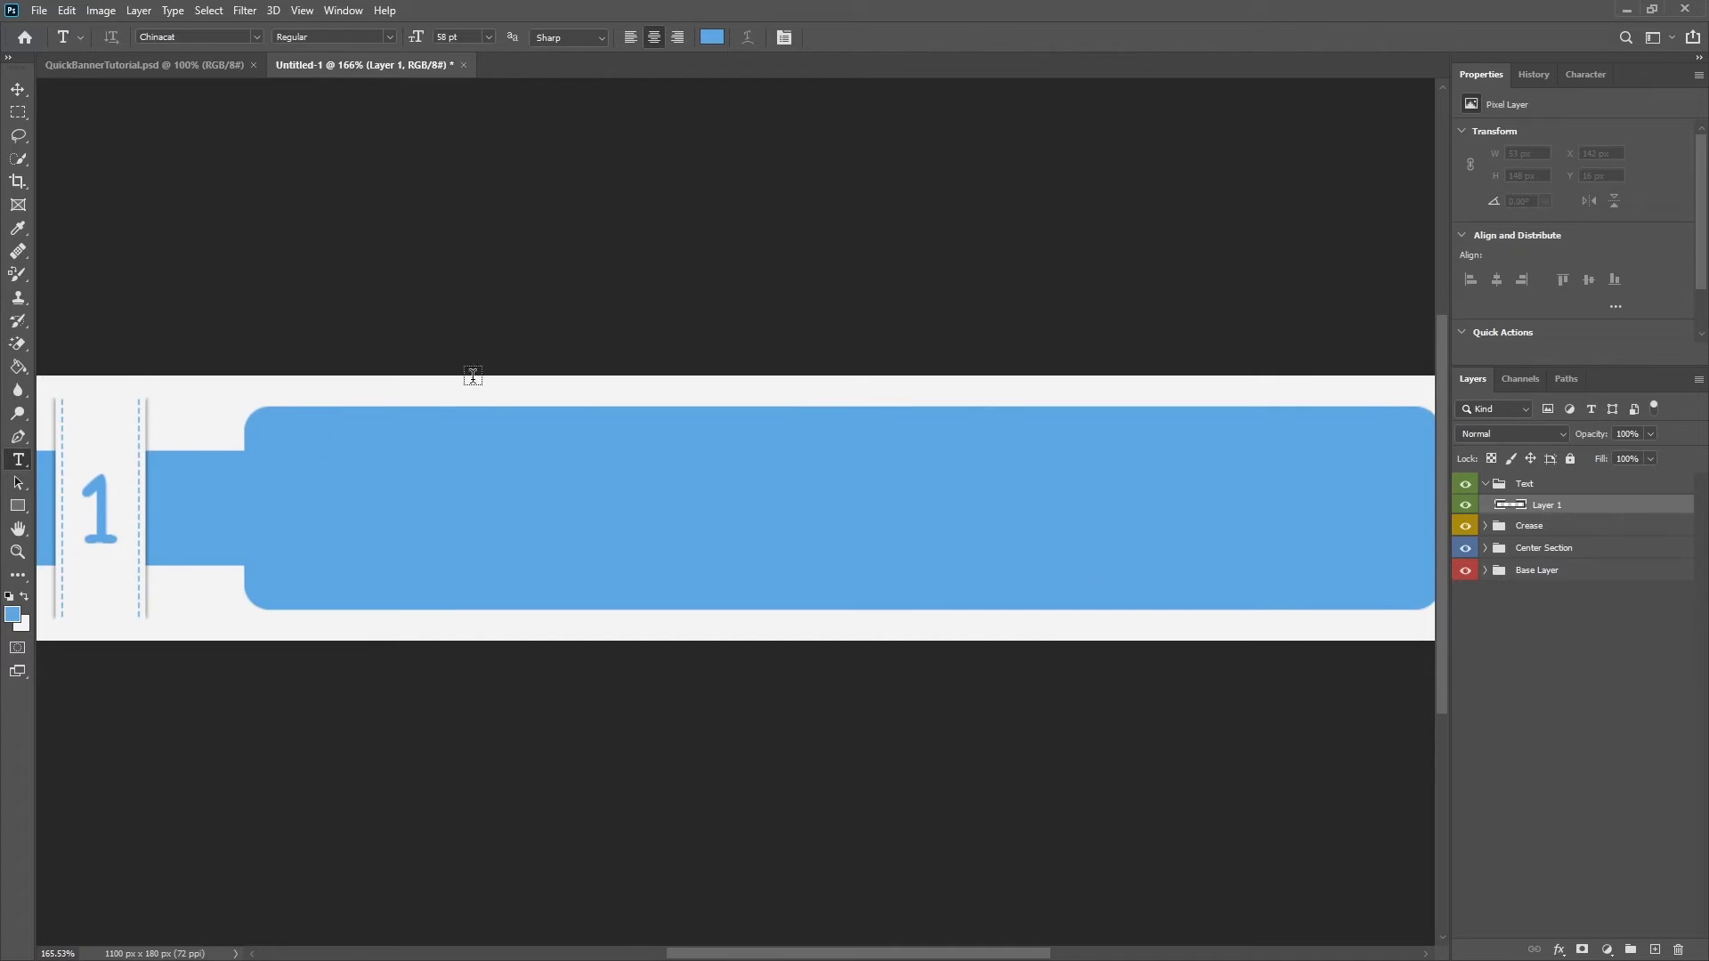
left_click(680, 523)
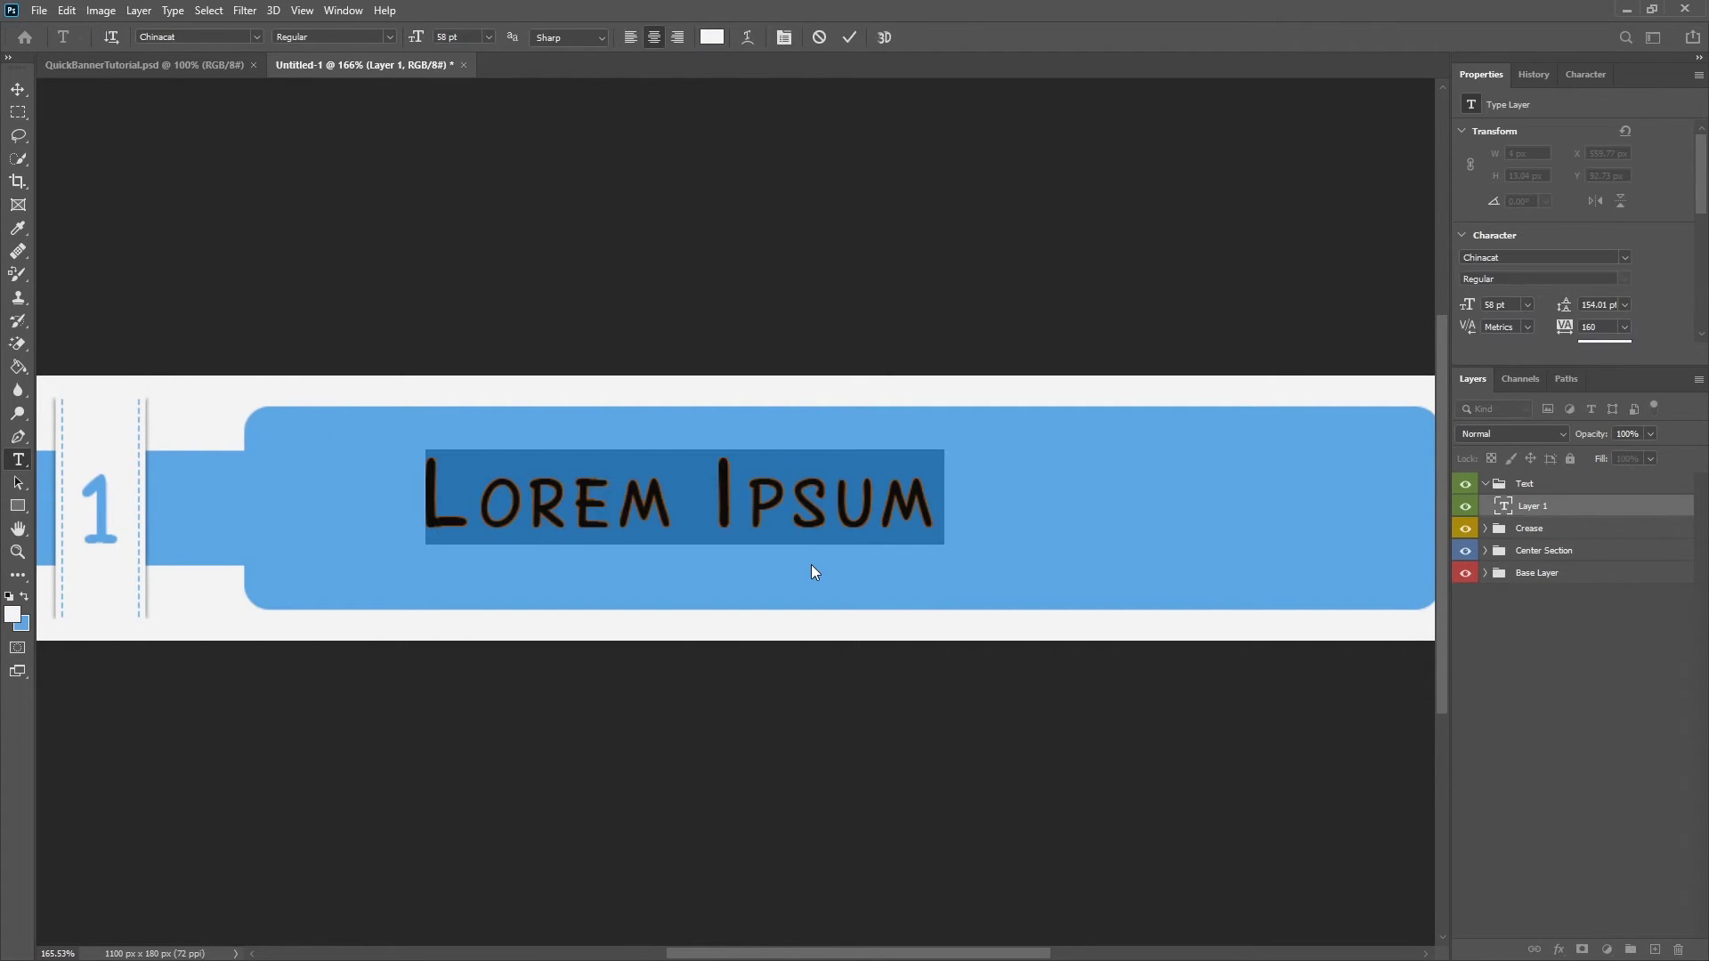
type("Ser")
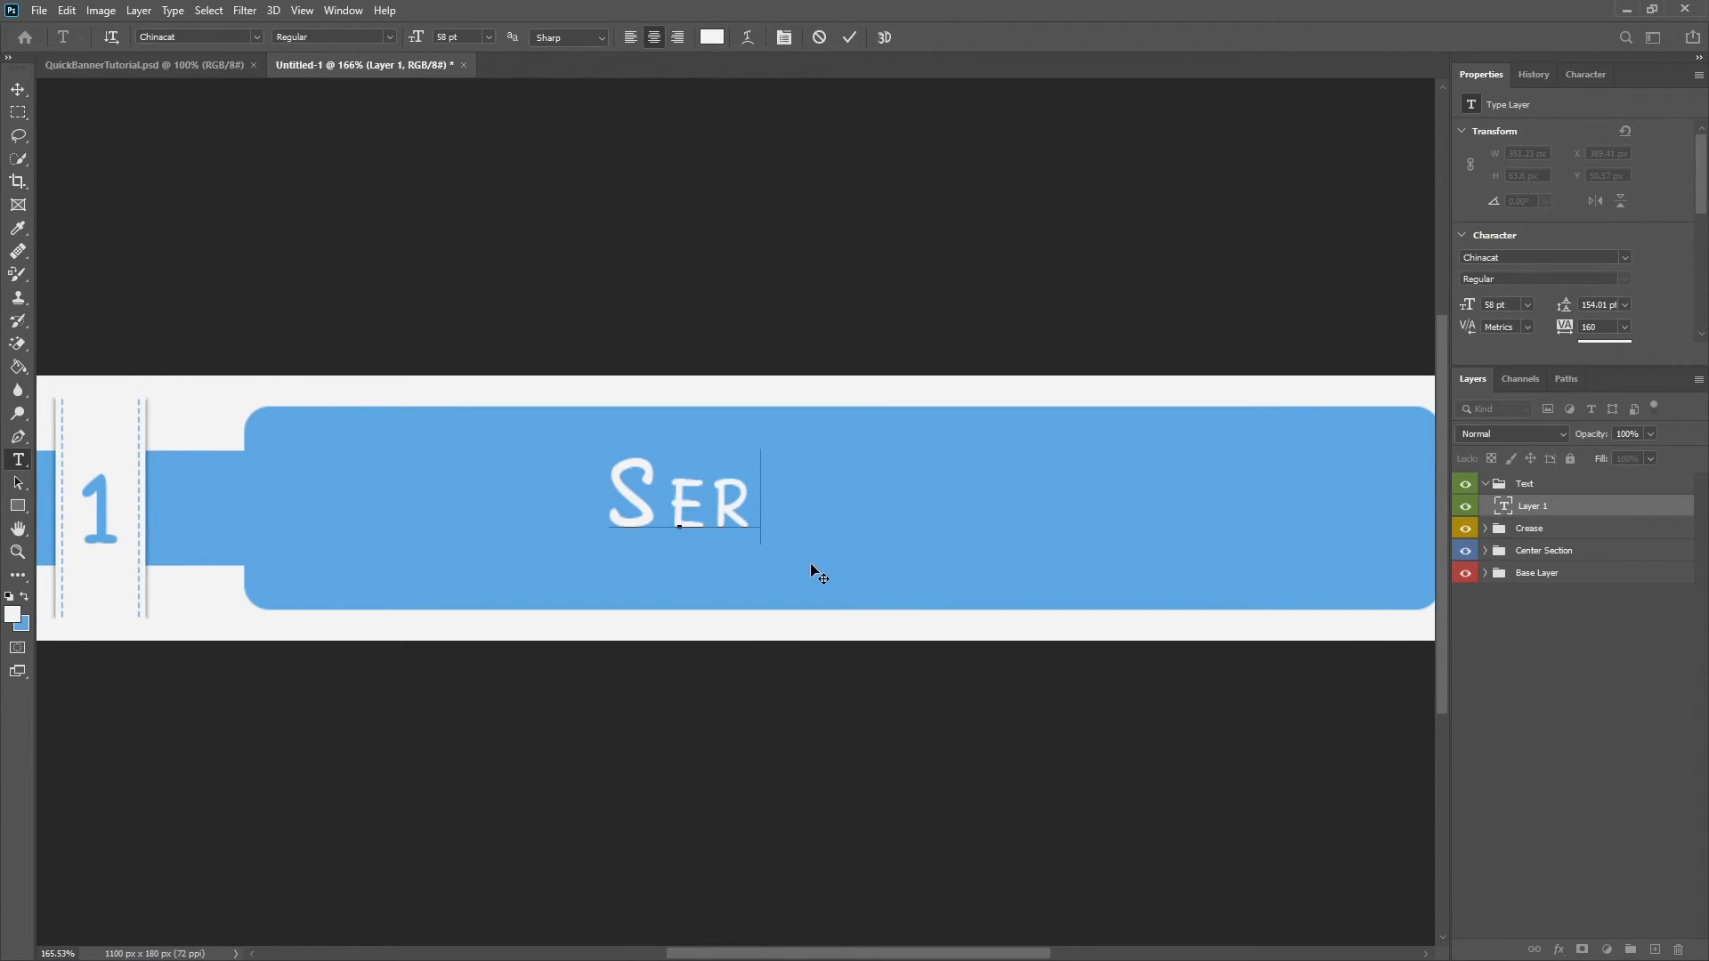
key("BackSpace")
key("BackSpace")
type("ERVER INFP")
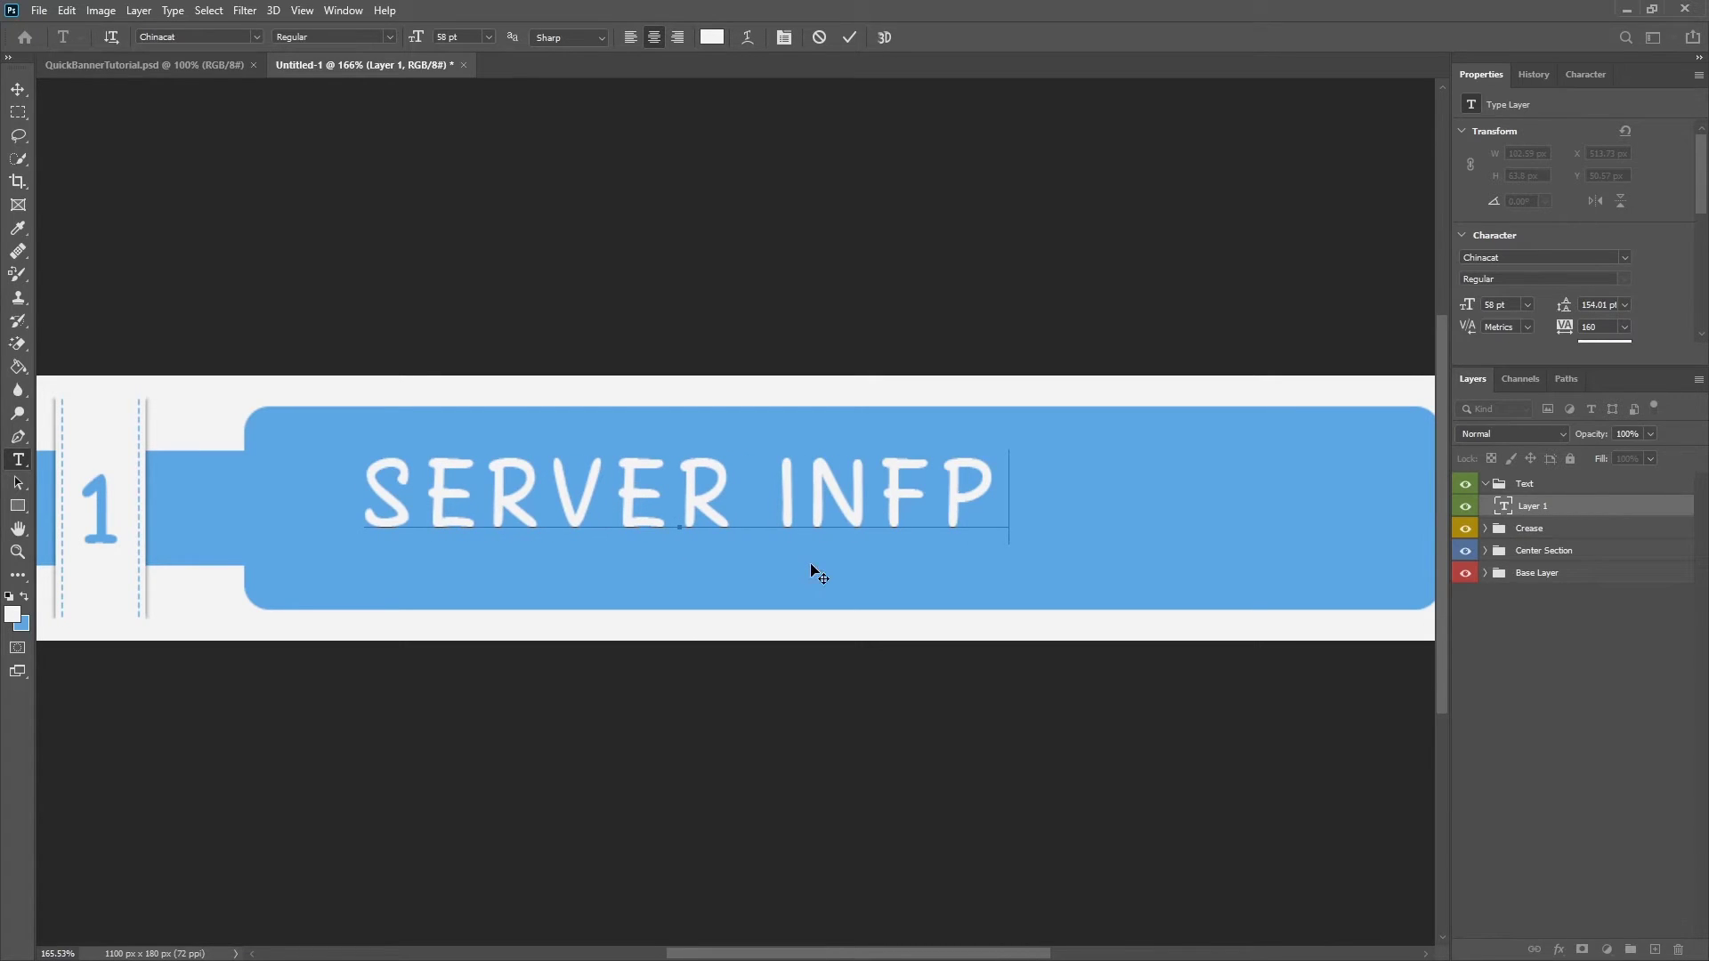
key("BackSpace")
type("O")
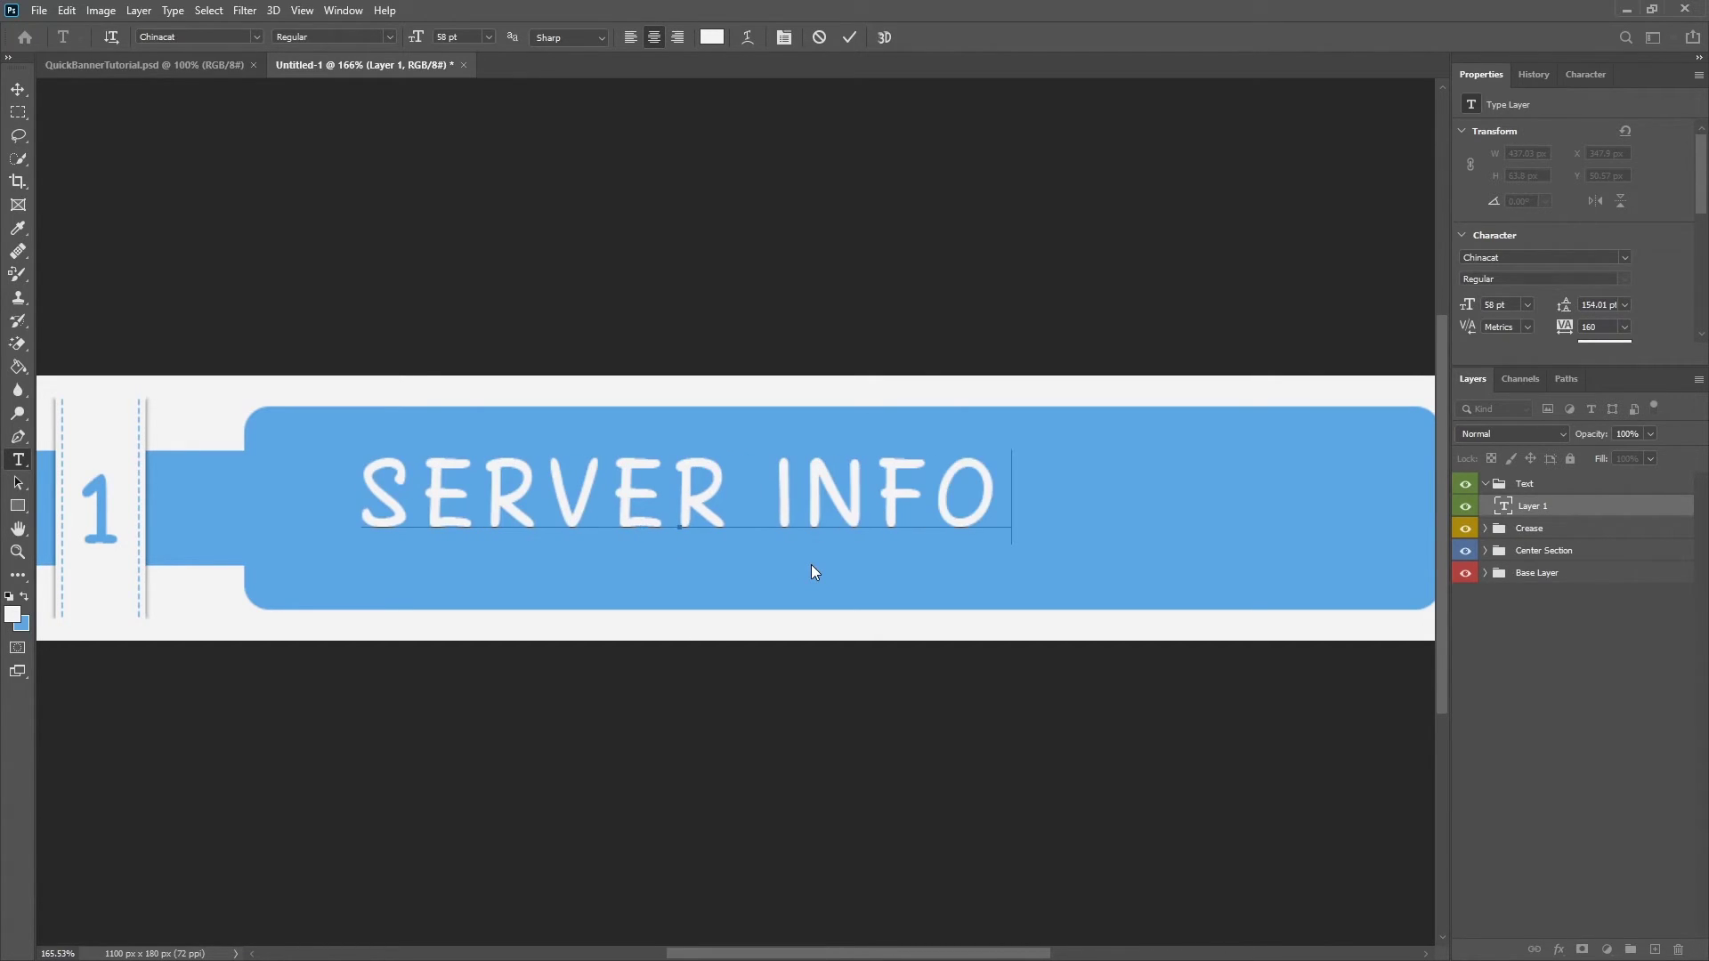
key("ctrl")
key("ctrl+a")
Enlarge the SERVER INFO title to 95 pt and commit it
left_click_drag(439, 41, 682, 252)
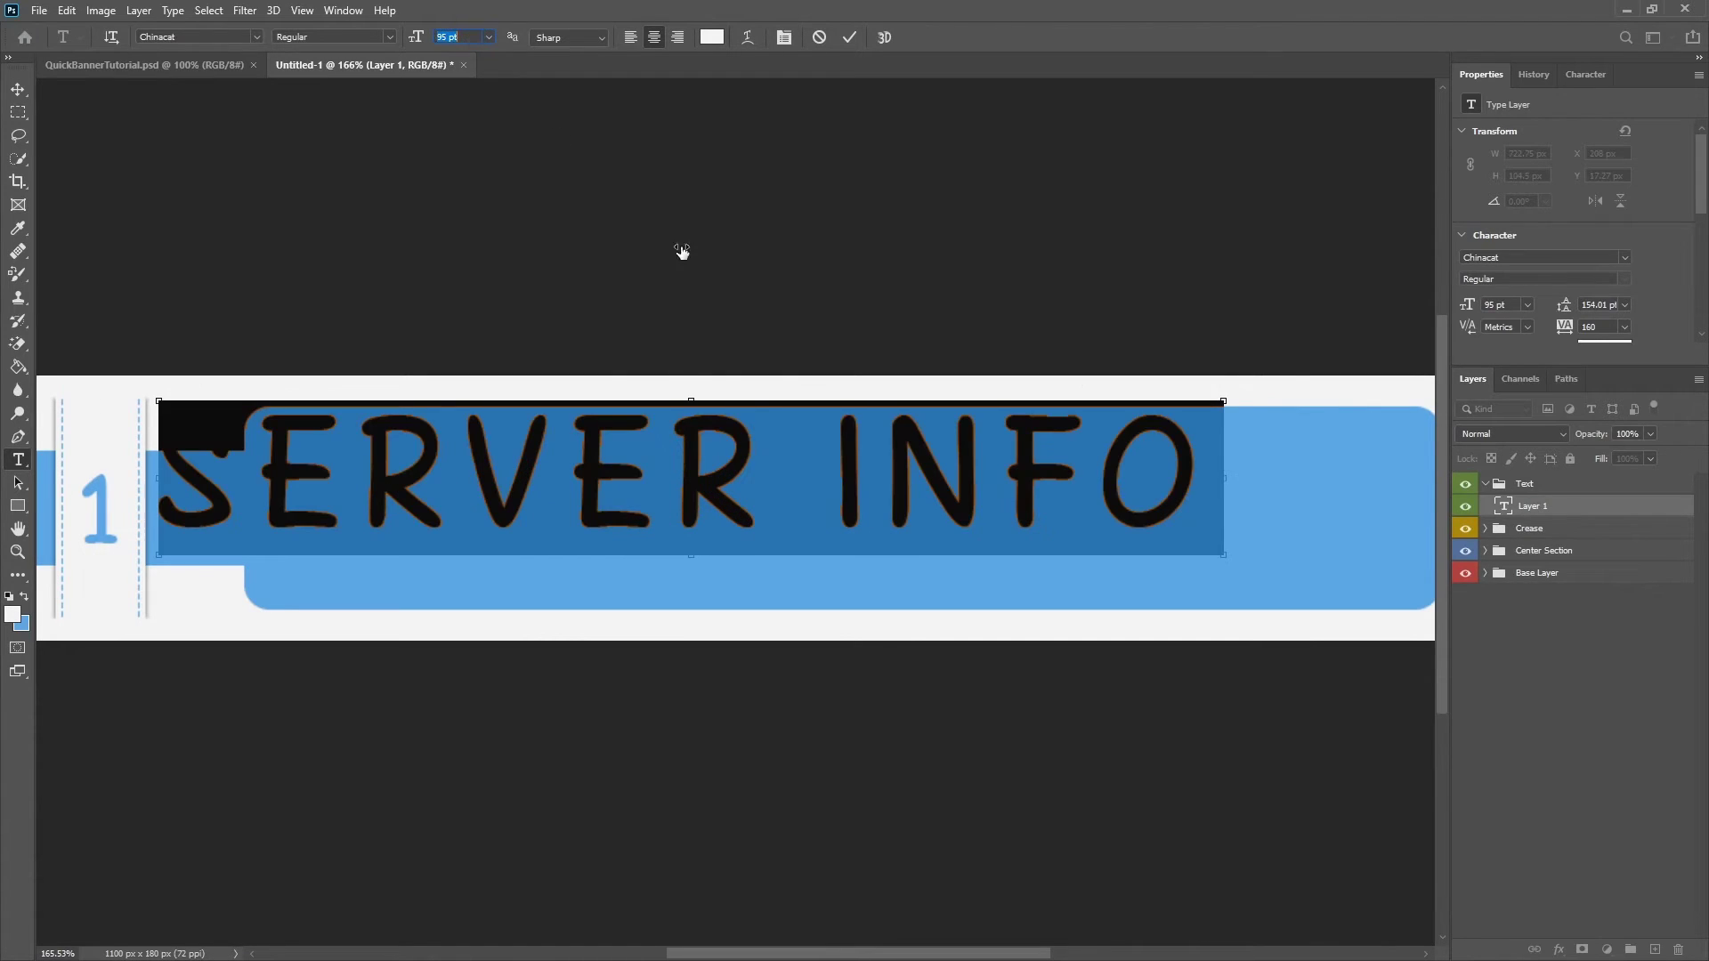
left_click(852, 40)
key("Return")
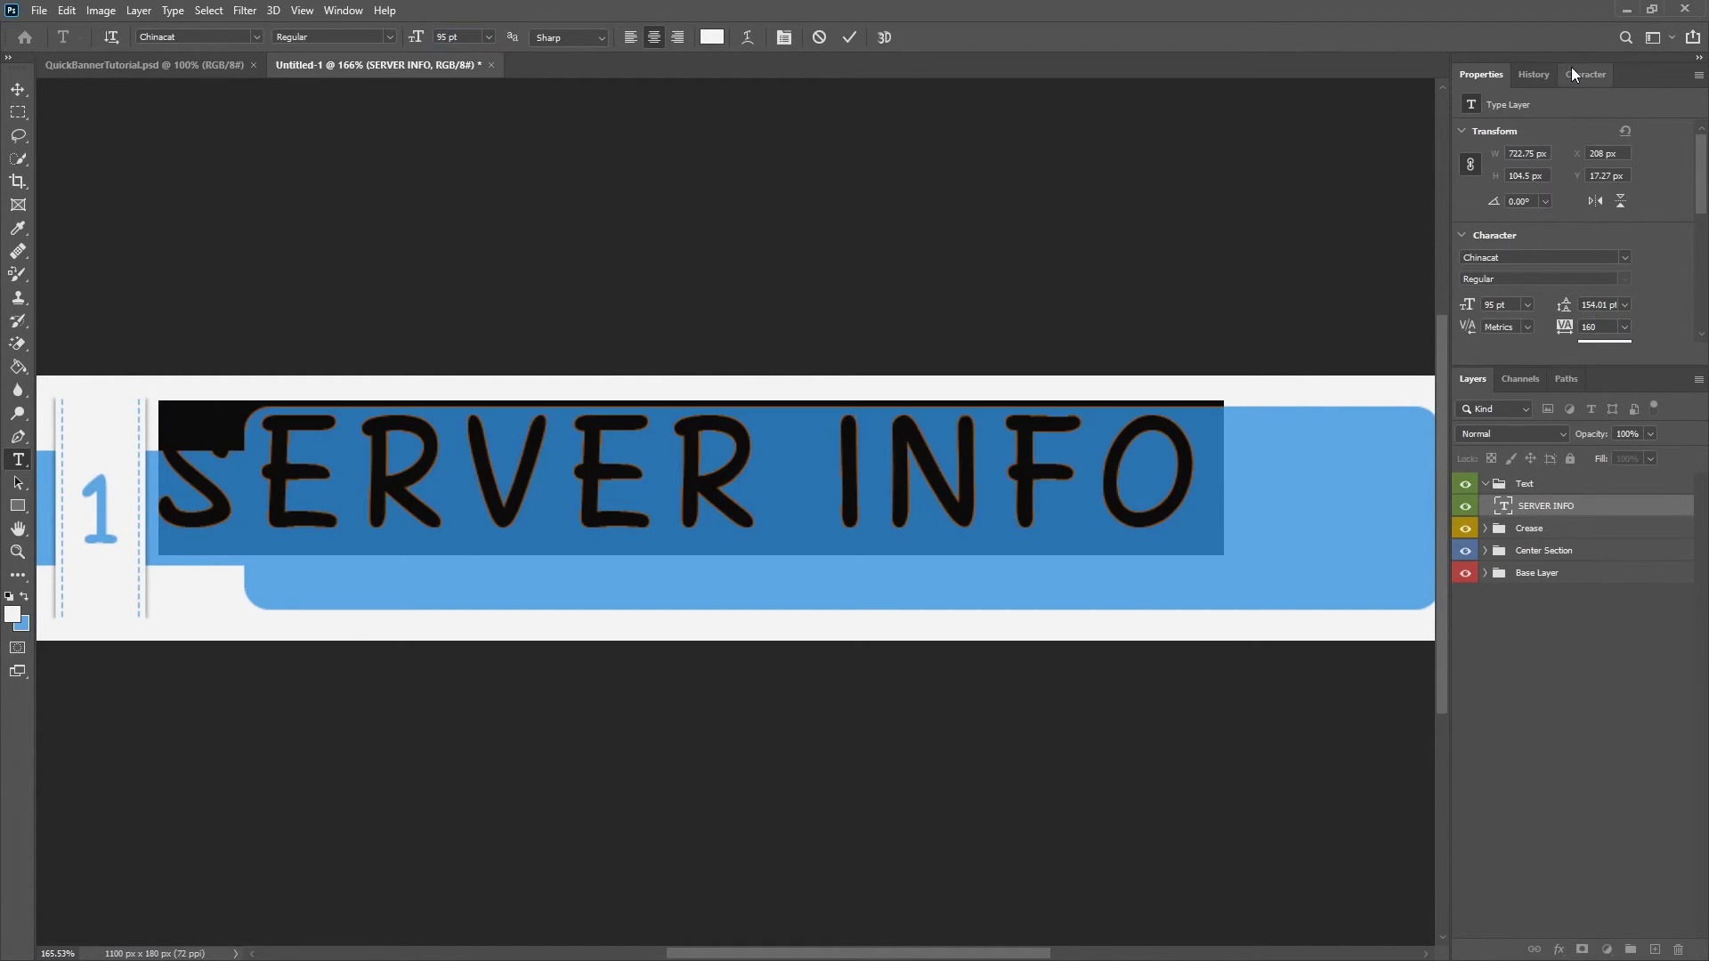
left_click(1586, 74)
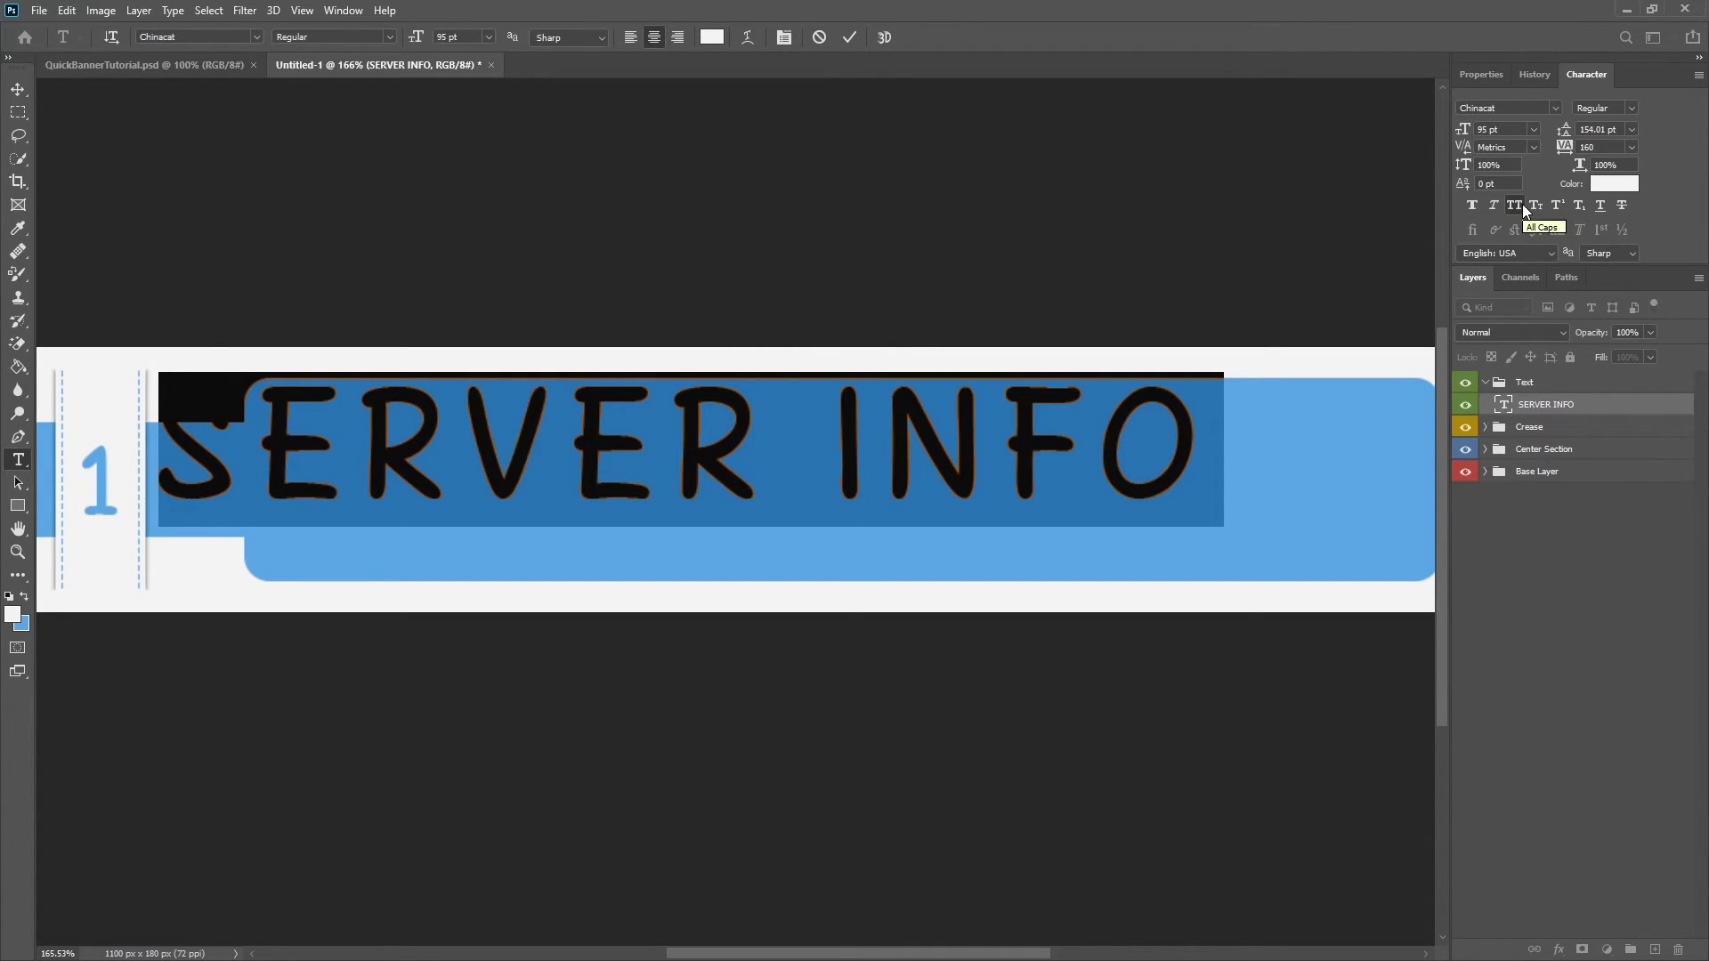
left_click(852, 38)
key("v")
key("ctrl+minus")
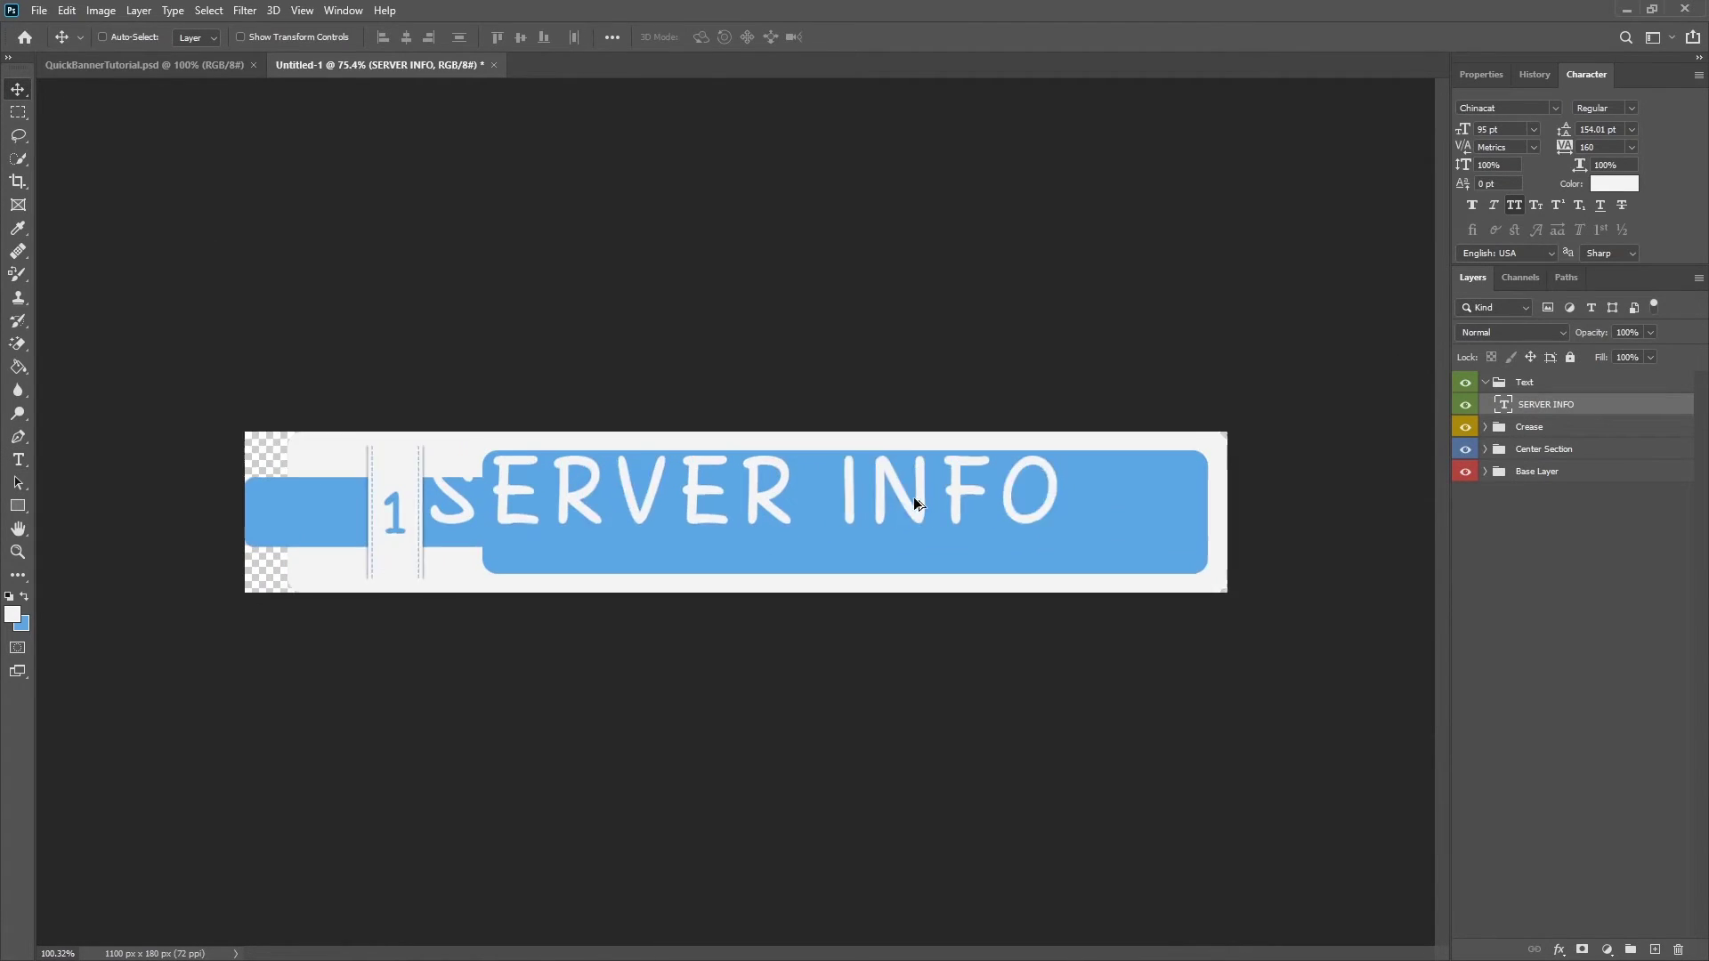
Move SERVER INFO right, scale it to about 93.5%, and shift it further right
key("ctrl+plus")
left_click_drag(913, 497, 1006, 516)
key("ctrl+t")
left_click_drag(1362, 578, 1306, 569)
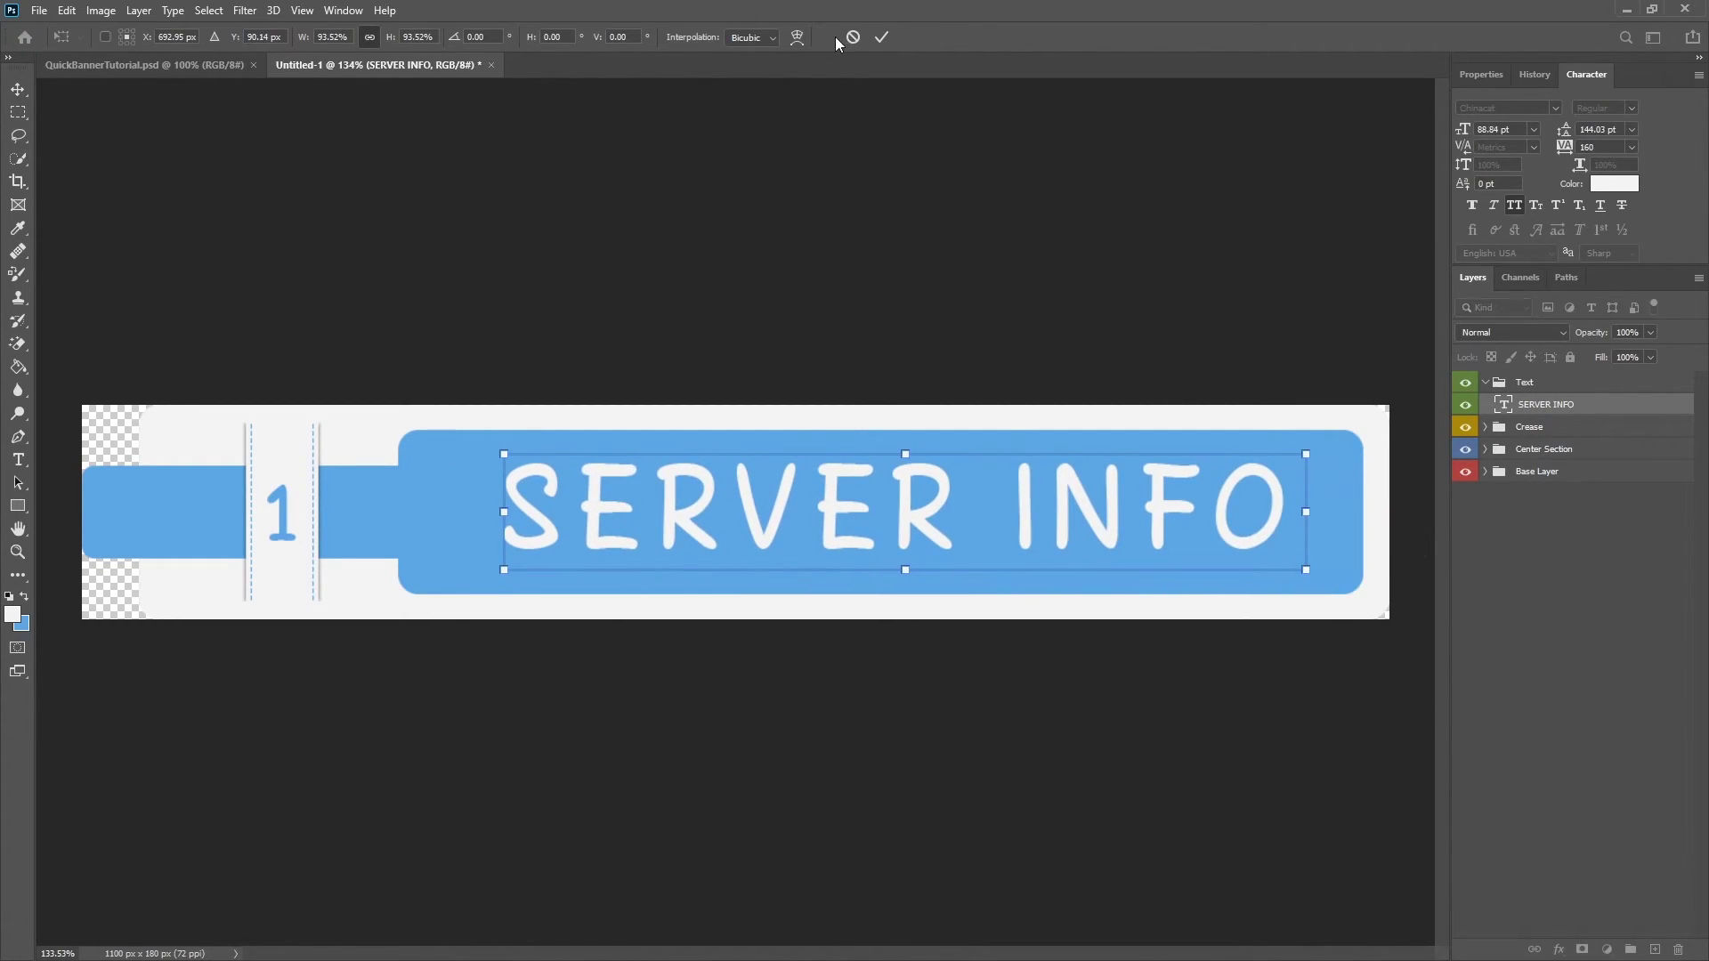
left_click(882, 37)
left_click_drag(822, 506, 865, 509)
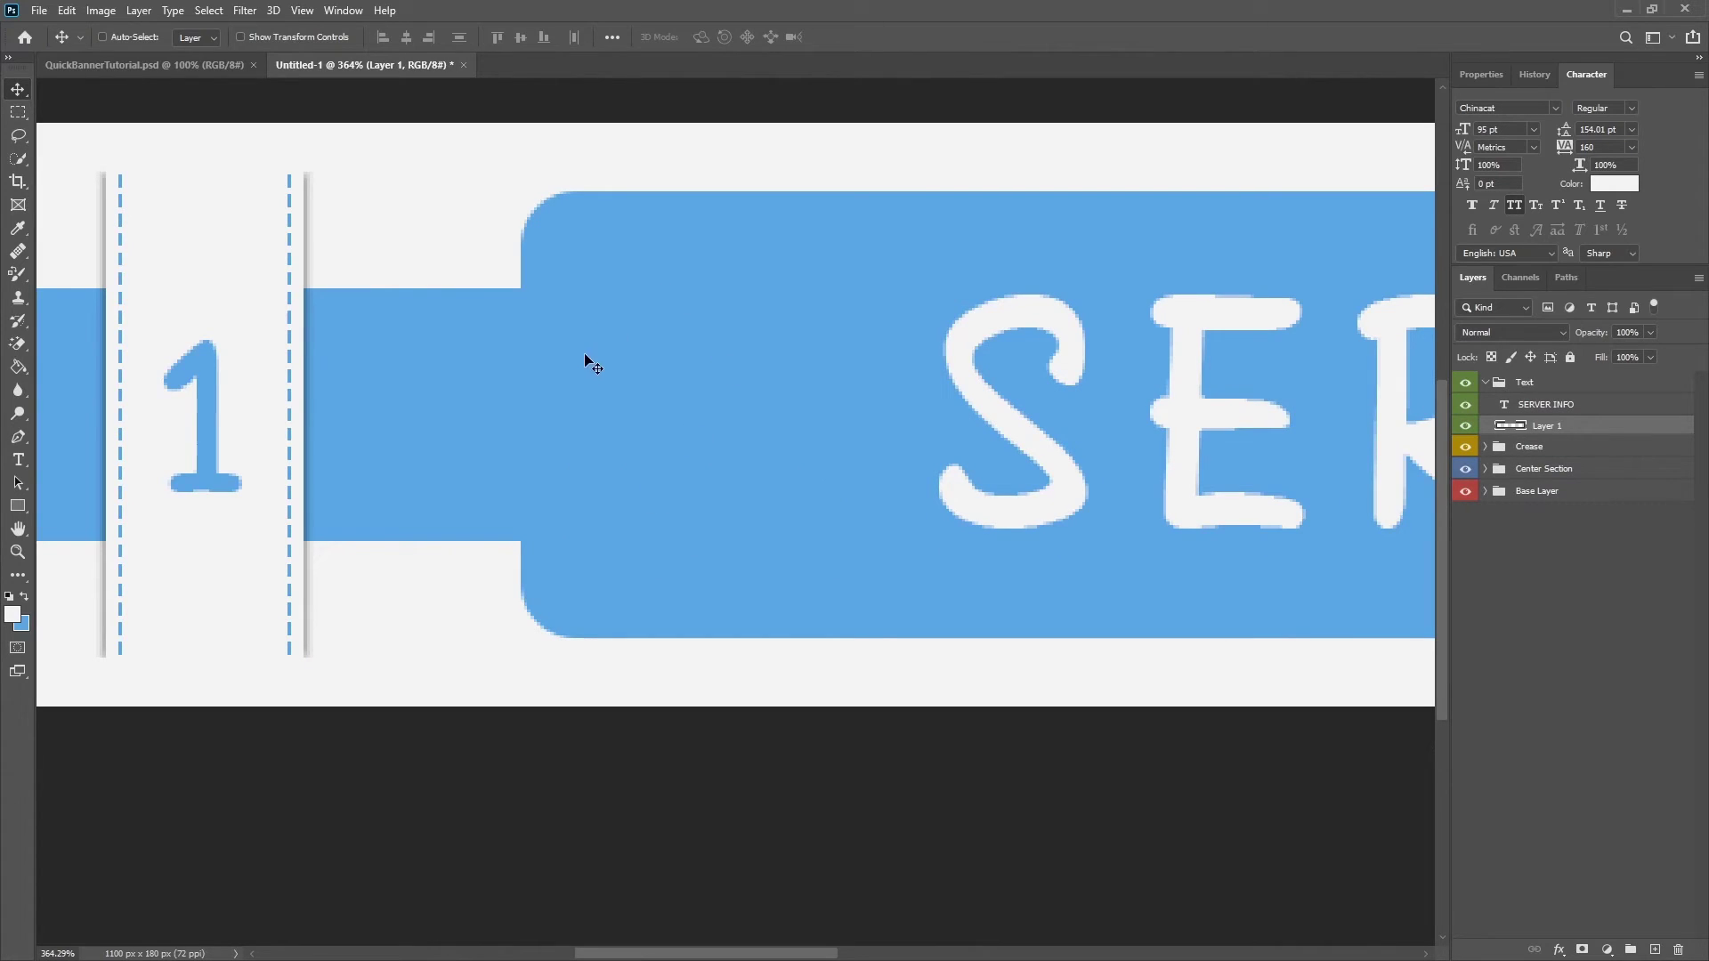
left_click(18, 507)
Draw a tall thin rectangle with white fill and no stroke inside the blue panel
left_click(97, 504)
scroll(972, 408, "up", 3)
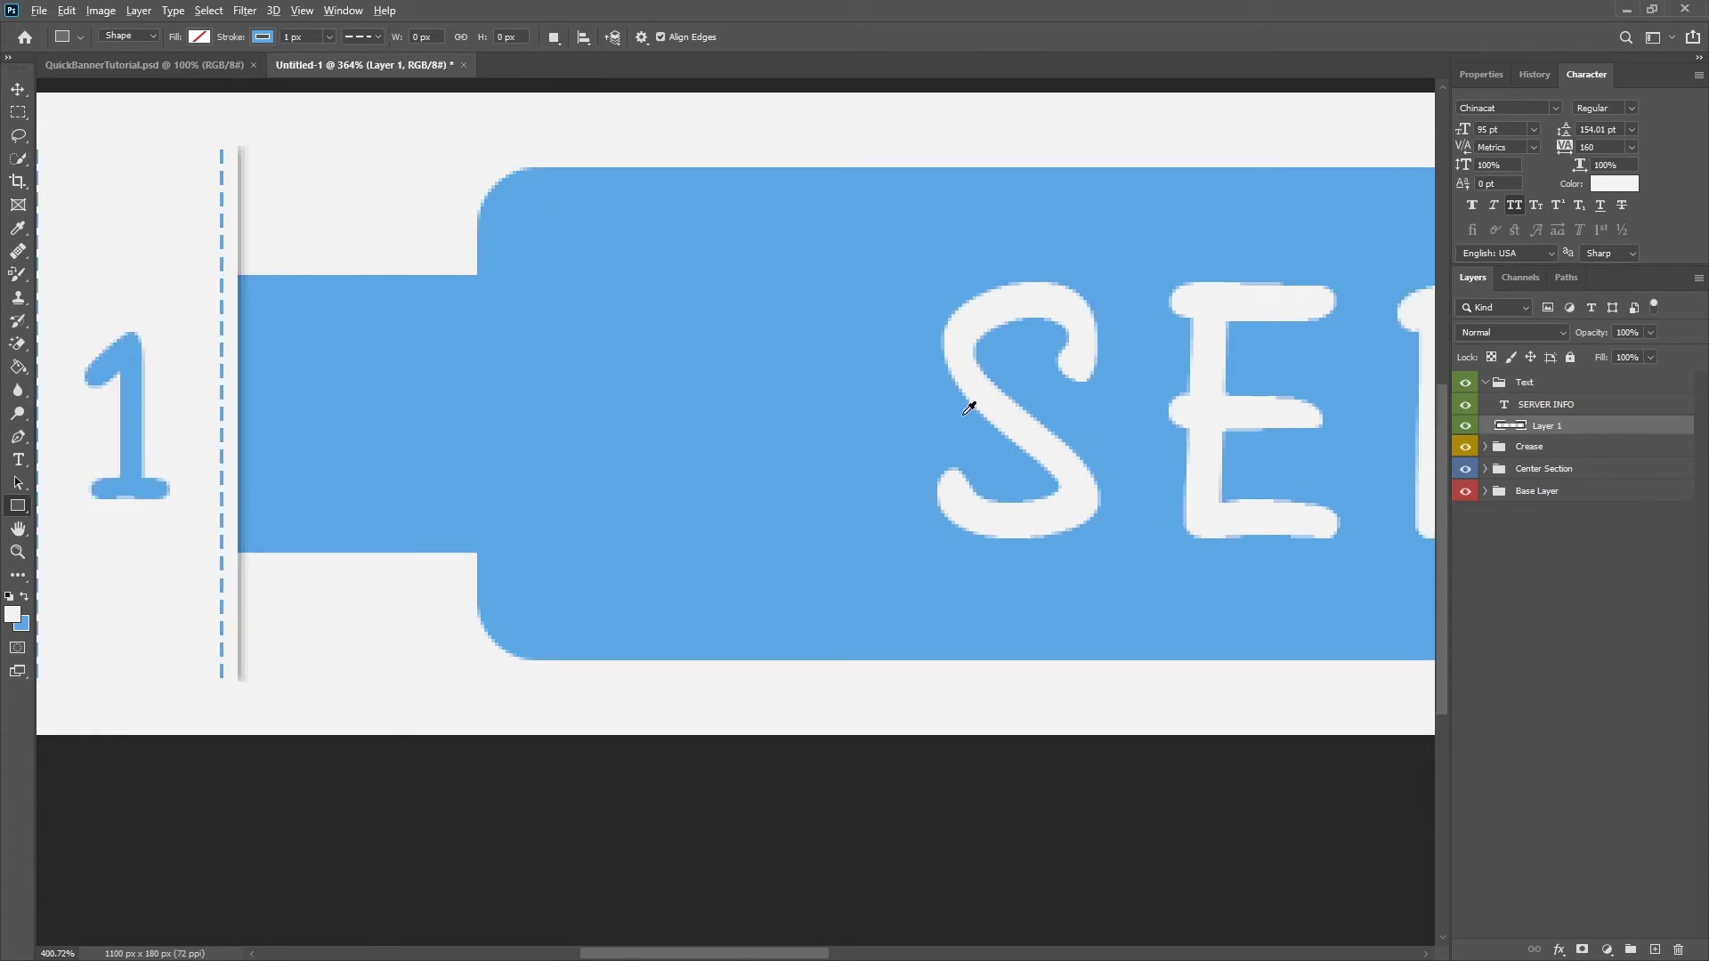
left_click(192, 37)
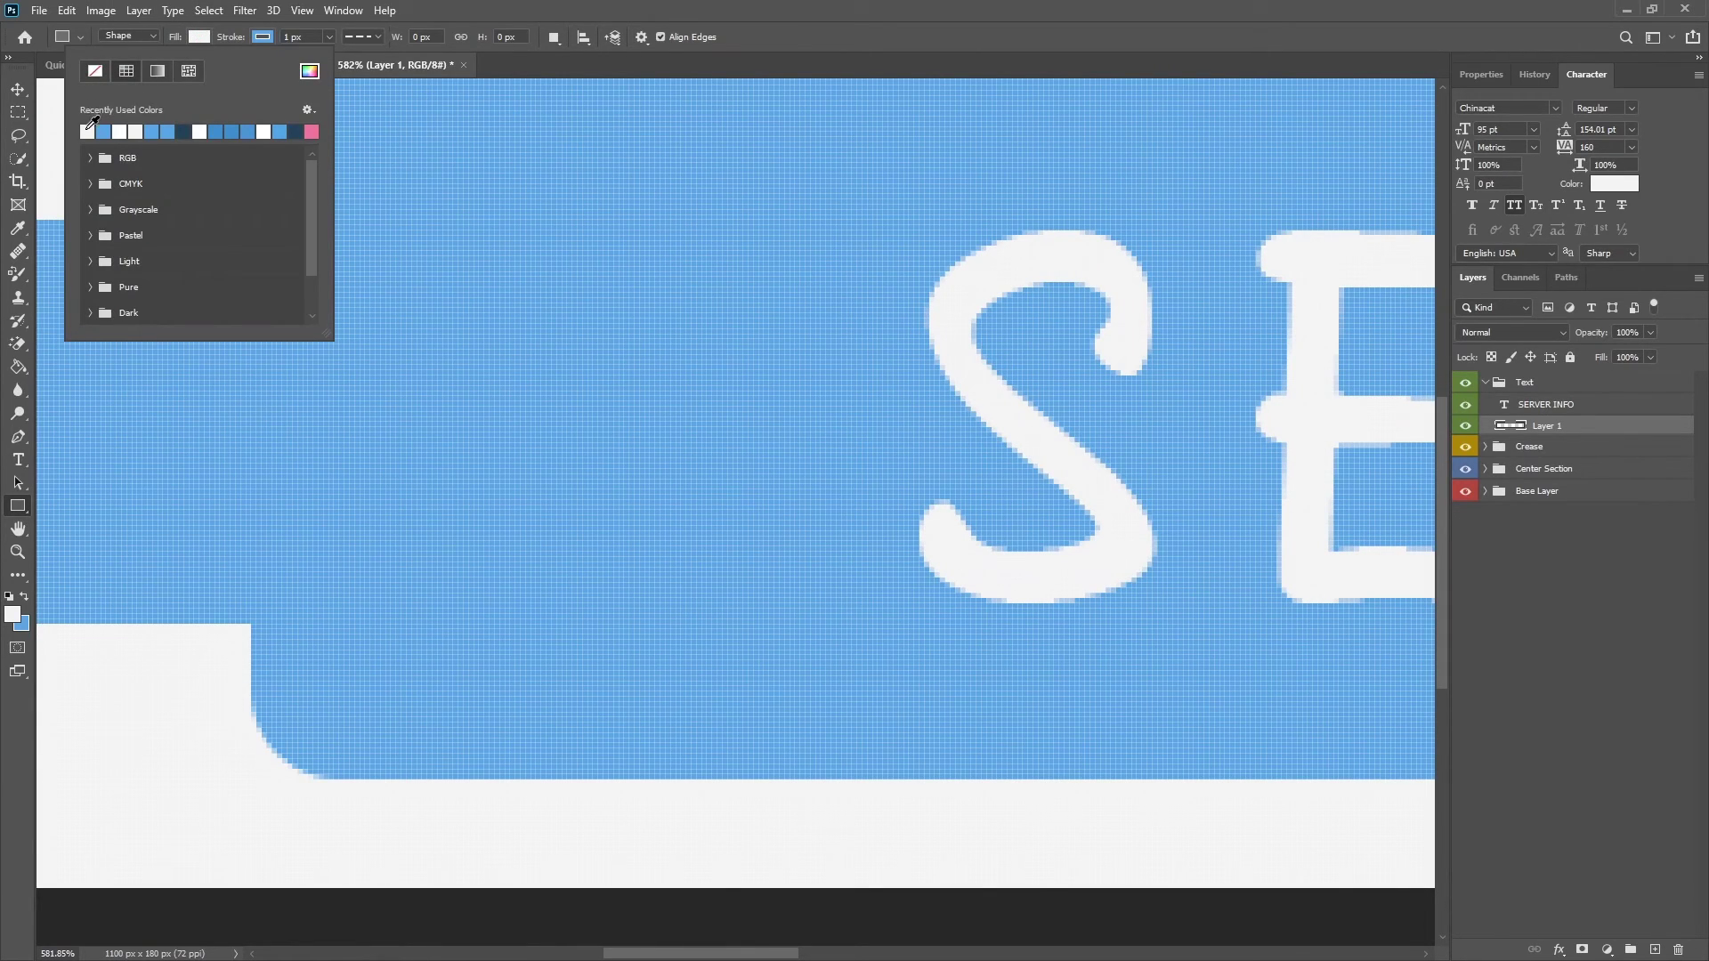
left_click(262, 36)
left_click(157, 70)
left_click(909, 30)
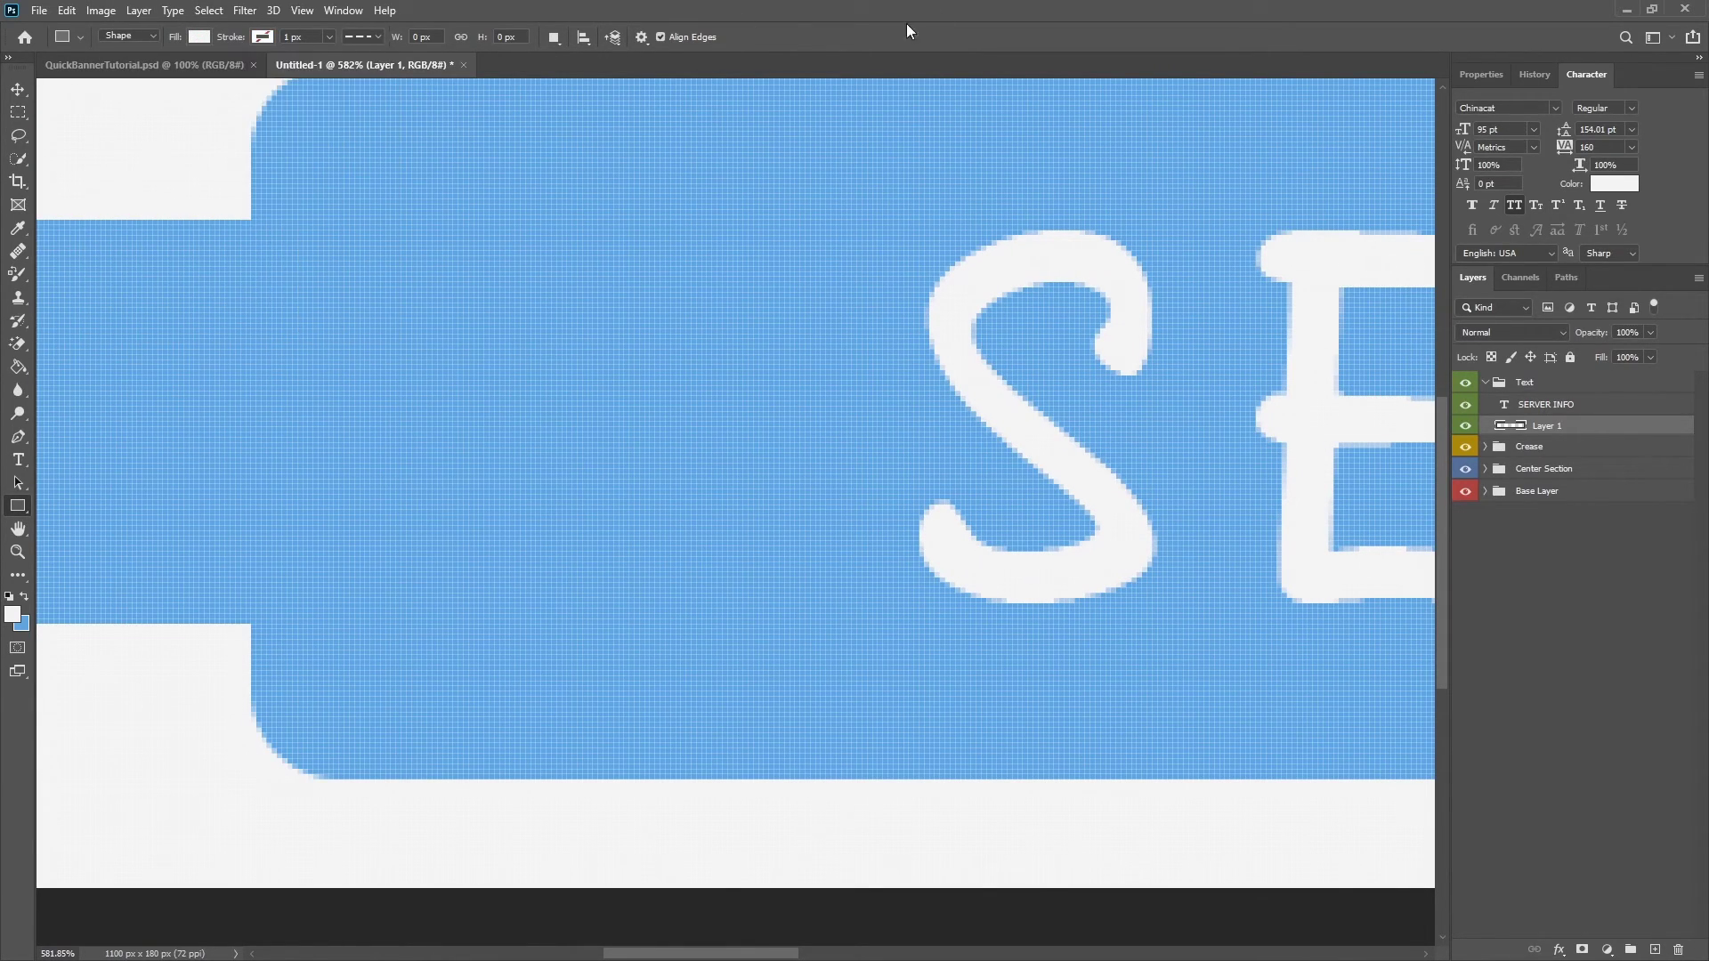
left_click_drag(546, 126, 562, 763)
Stretch the white divider taller and move it left of the SERVER INFO title
scroll(705, 559, "down", 5)
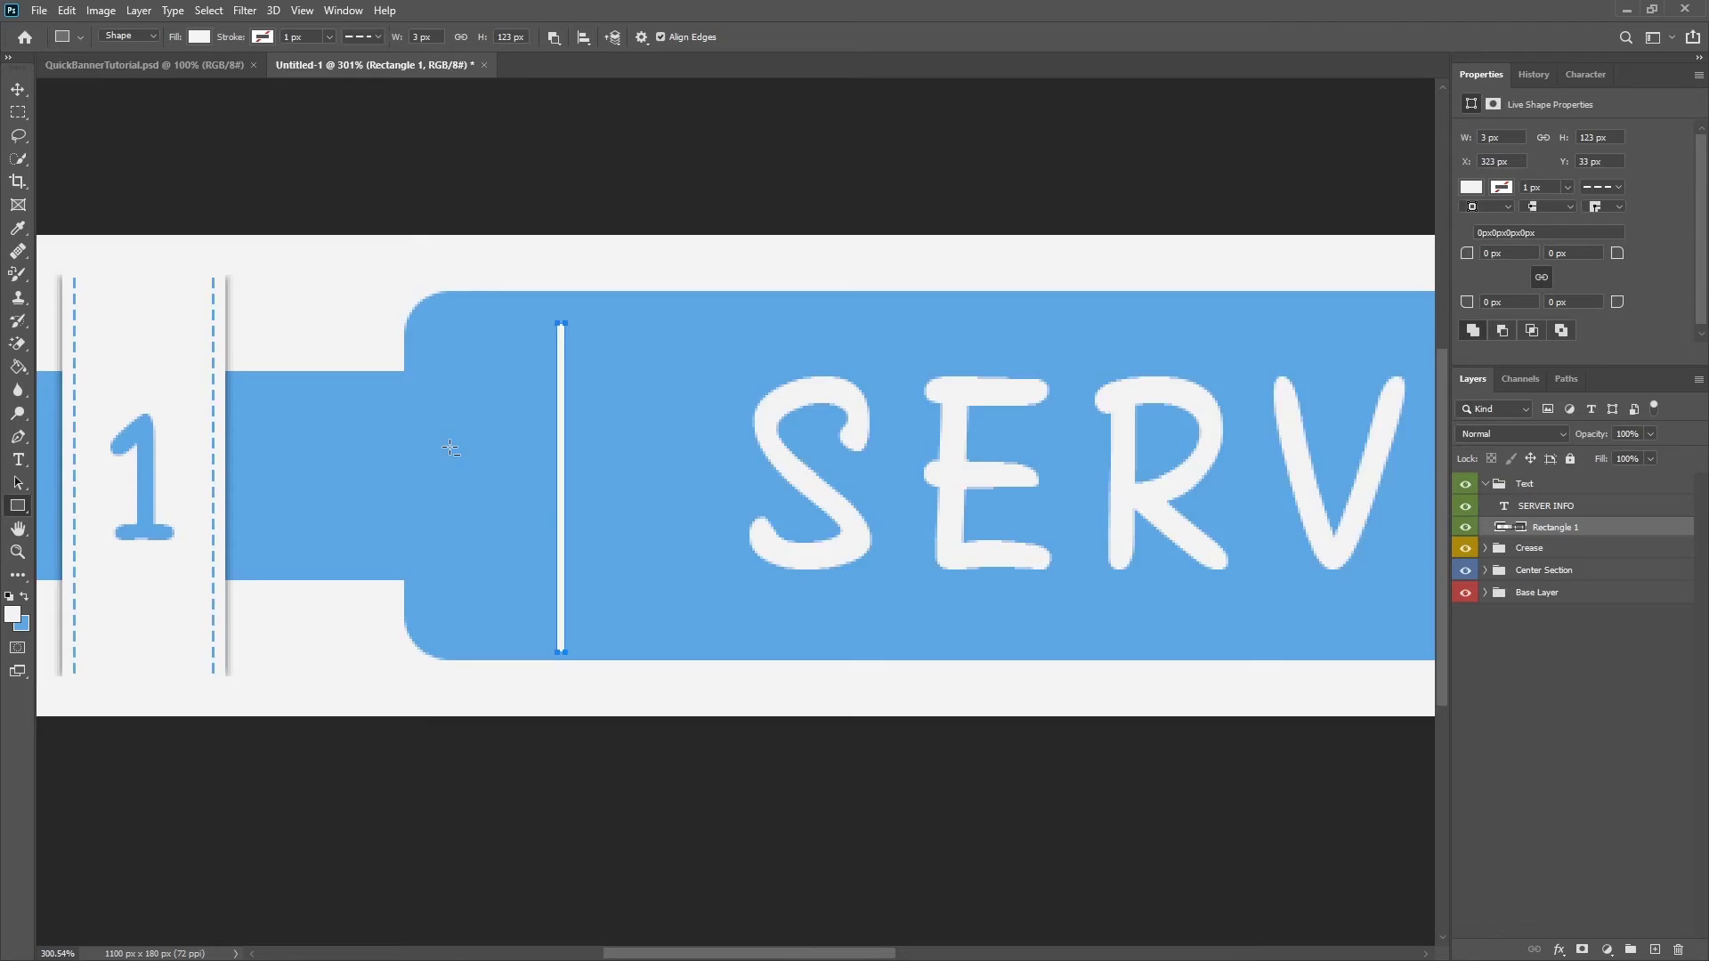
scroll(579, 425, "up", 4)
key("ctrl+t")
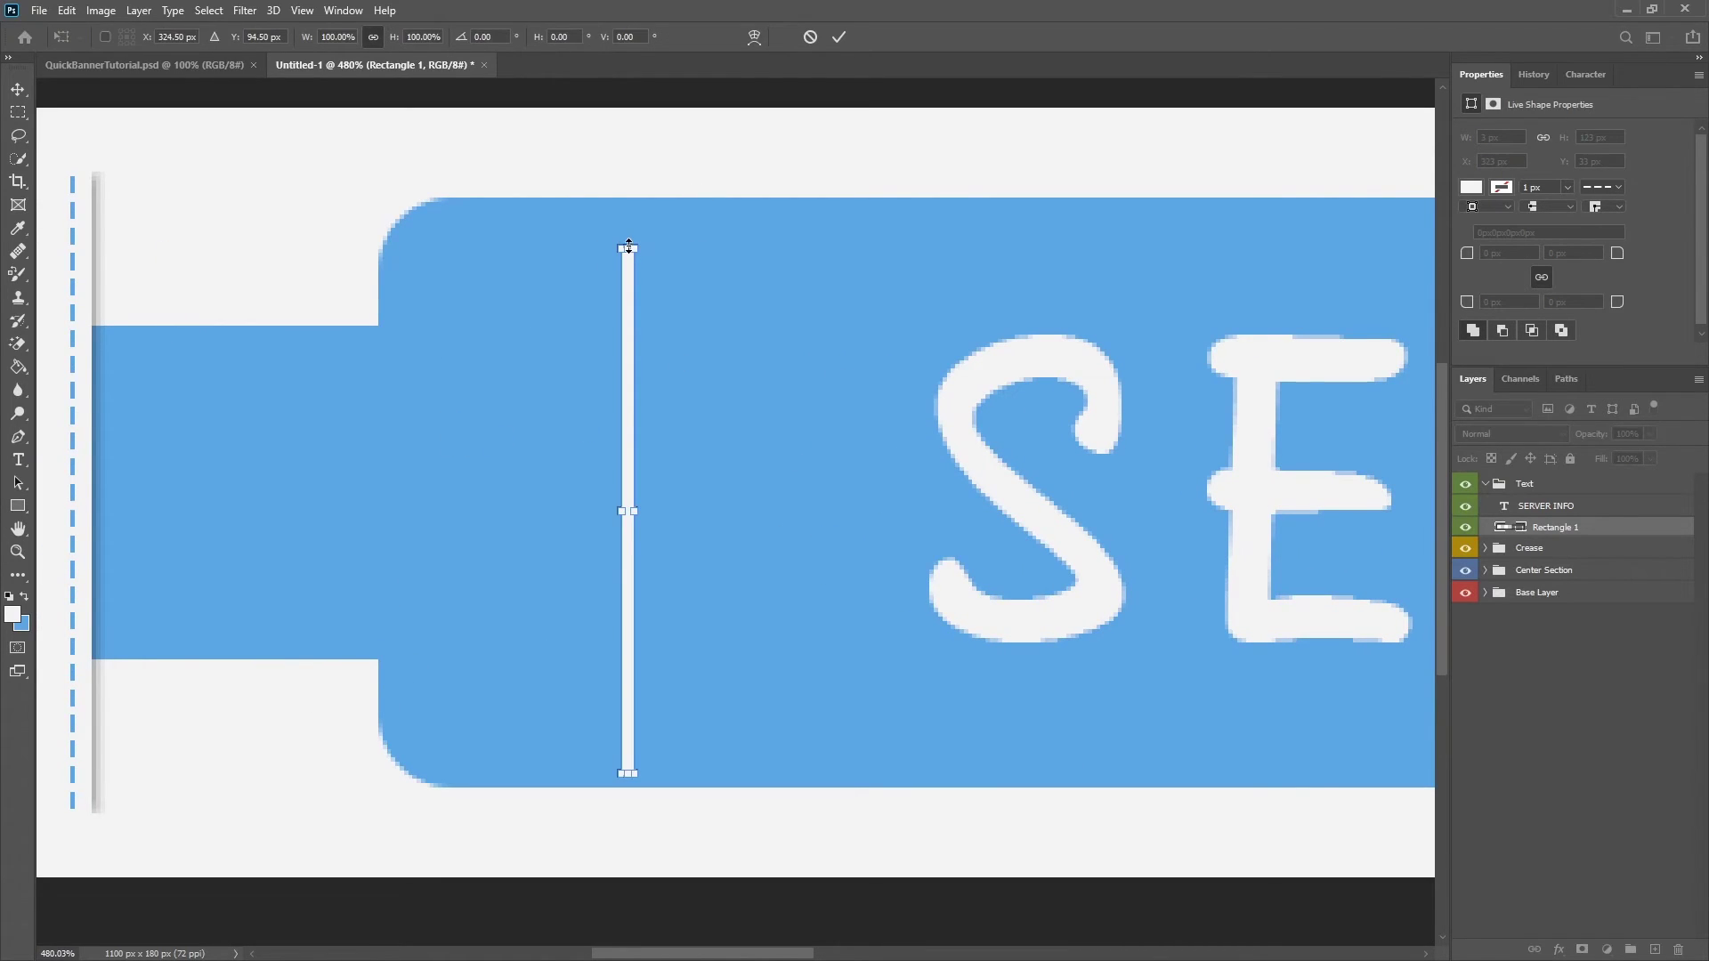
left_click_drag(627, 250, 628, 215)
left_click(17, 90)
left_click_drag(603, 498, 712, 504)
scroll(569, 544, "down", 5)
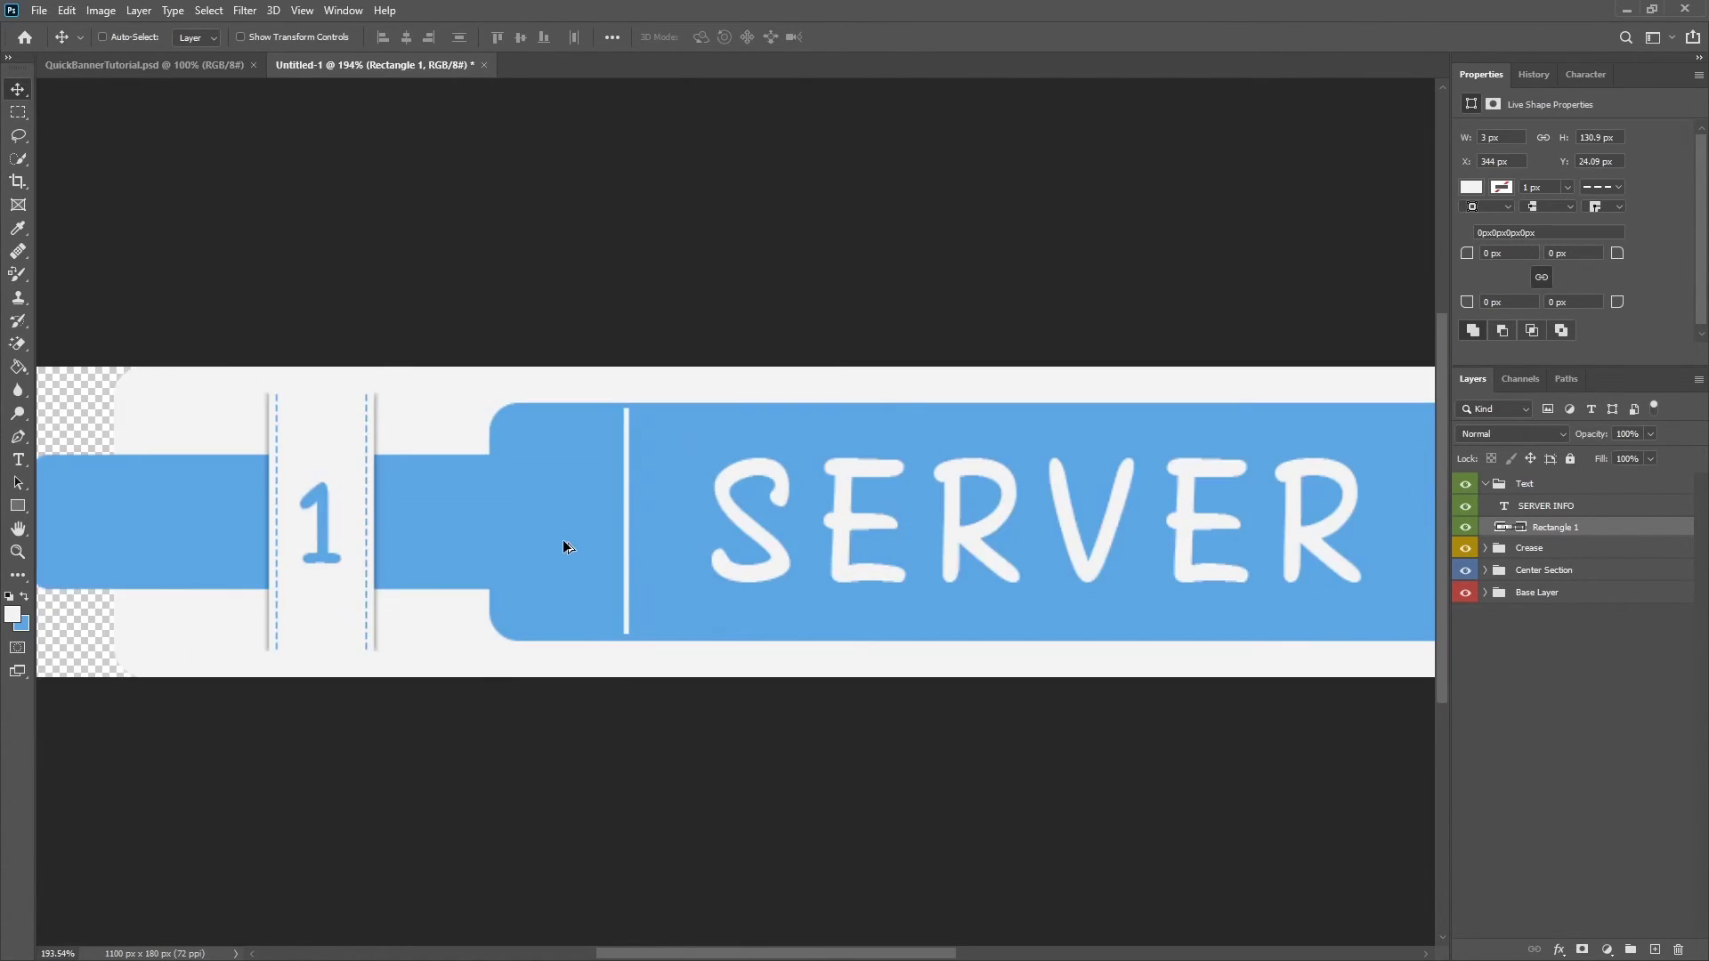
scroll(462, 570, "up", 1)
scroll(618, 549, "up", 3)
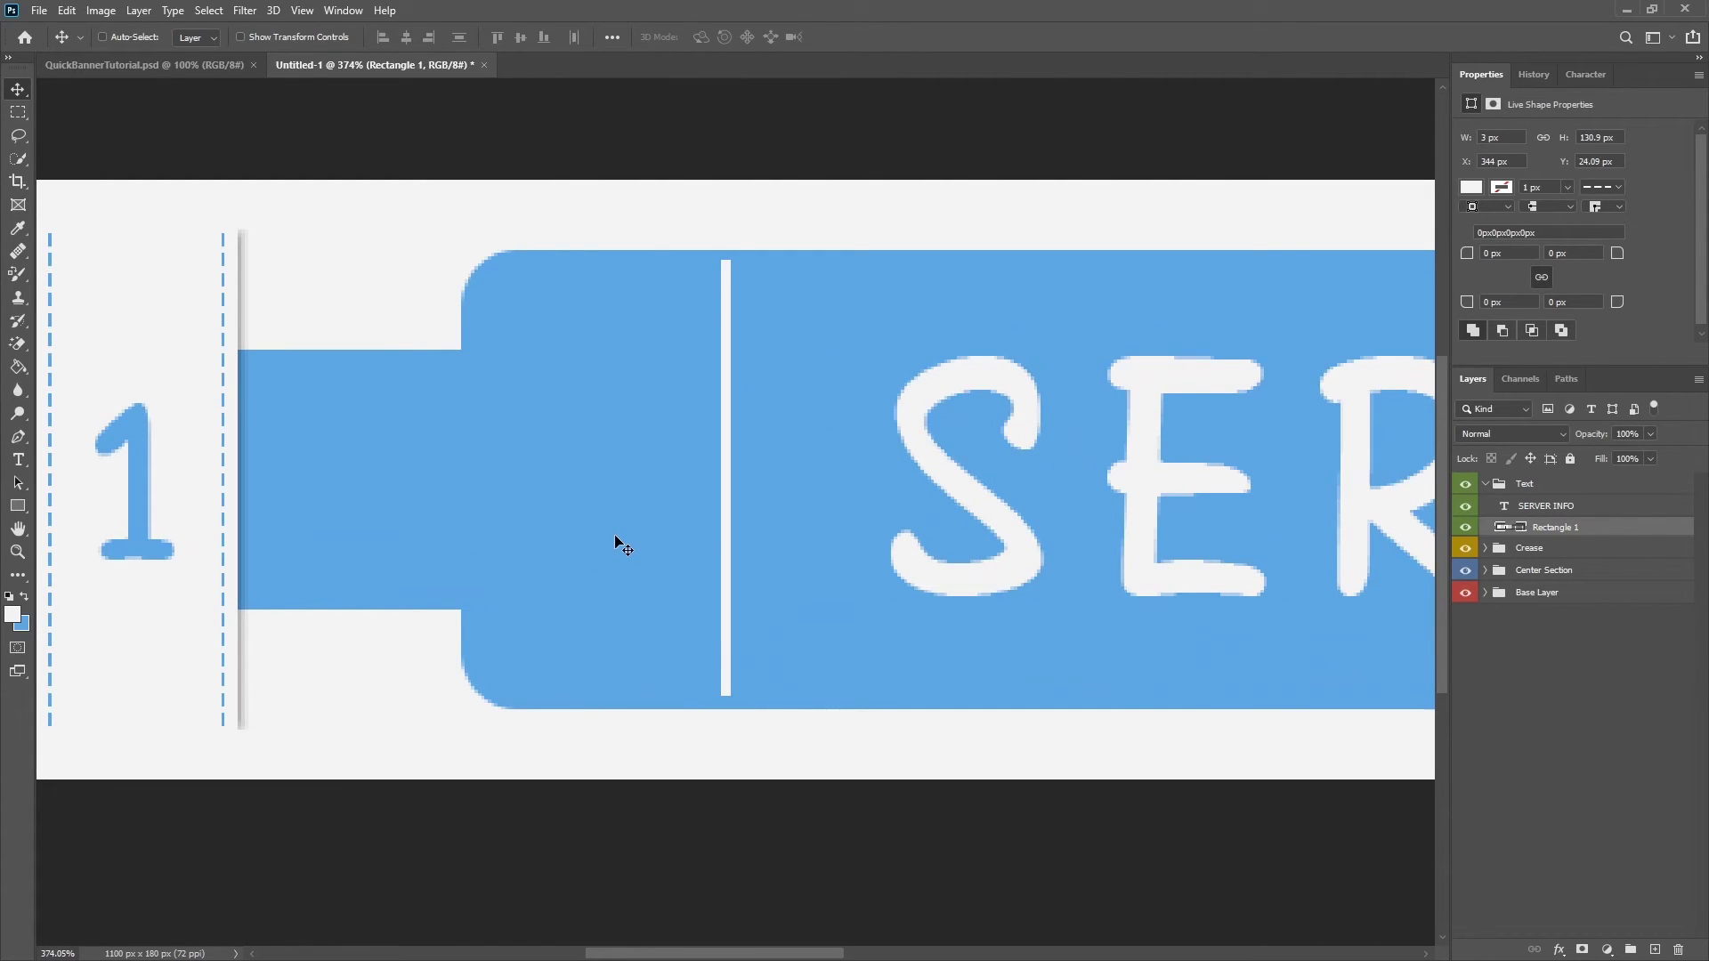
scroll(1048, 557, "down", 5)
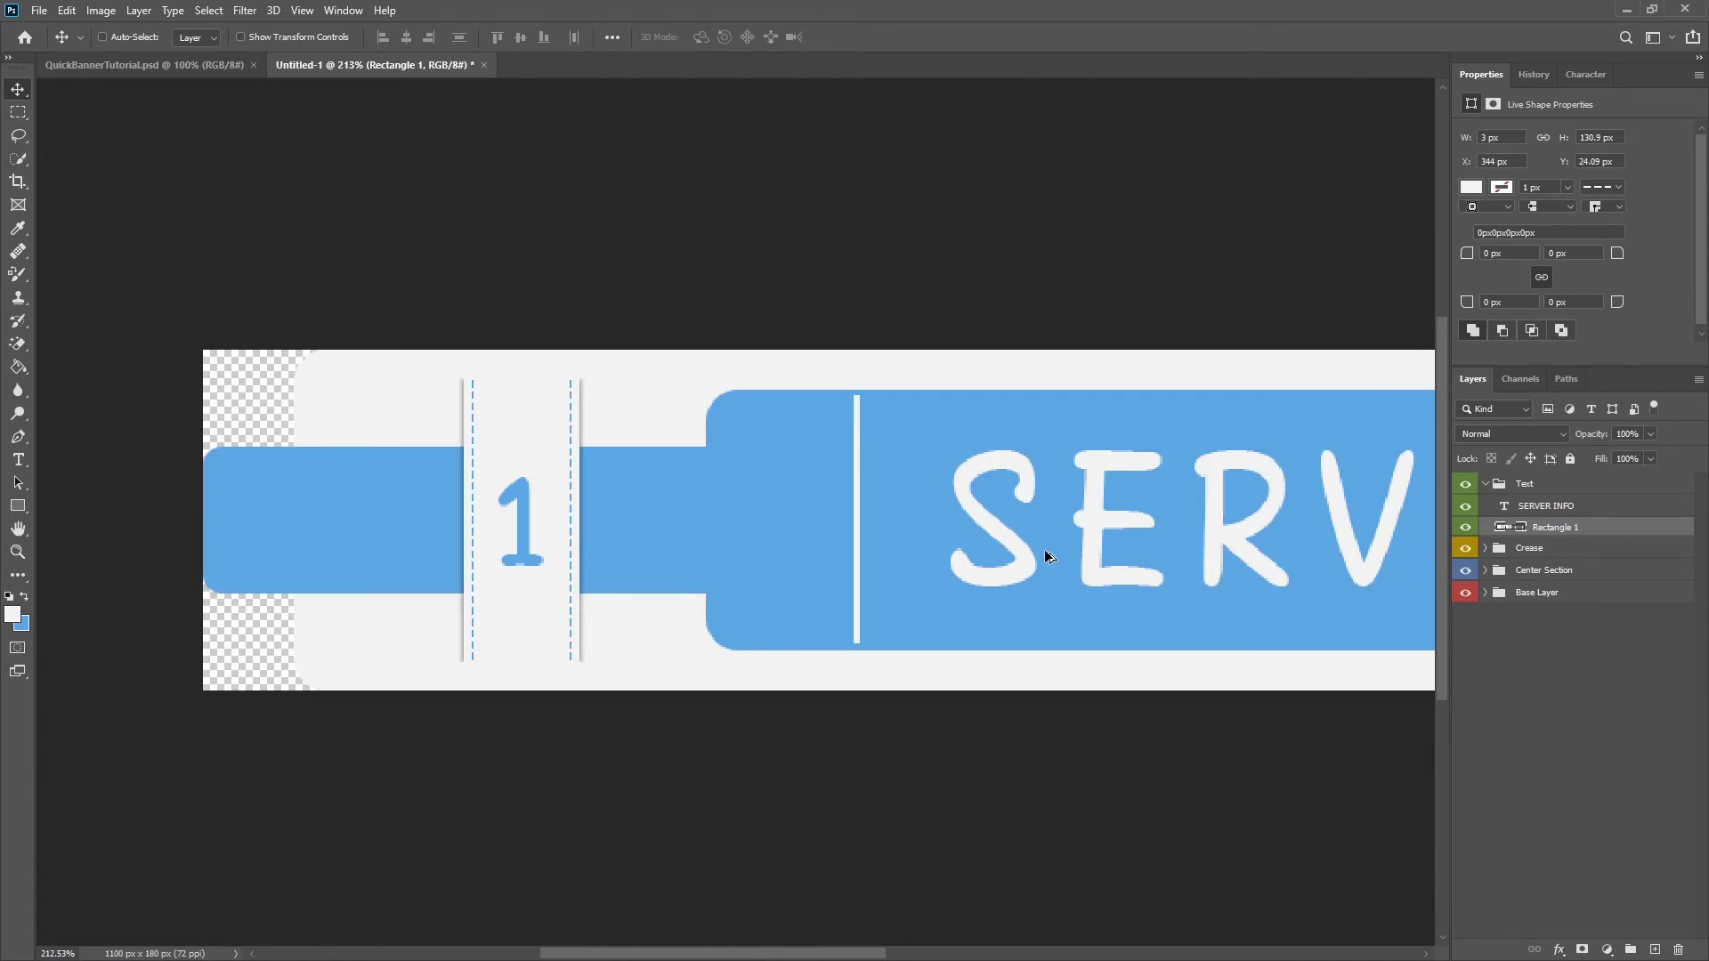
scroll(727, 510, "up", 2)
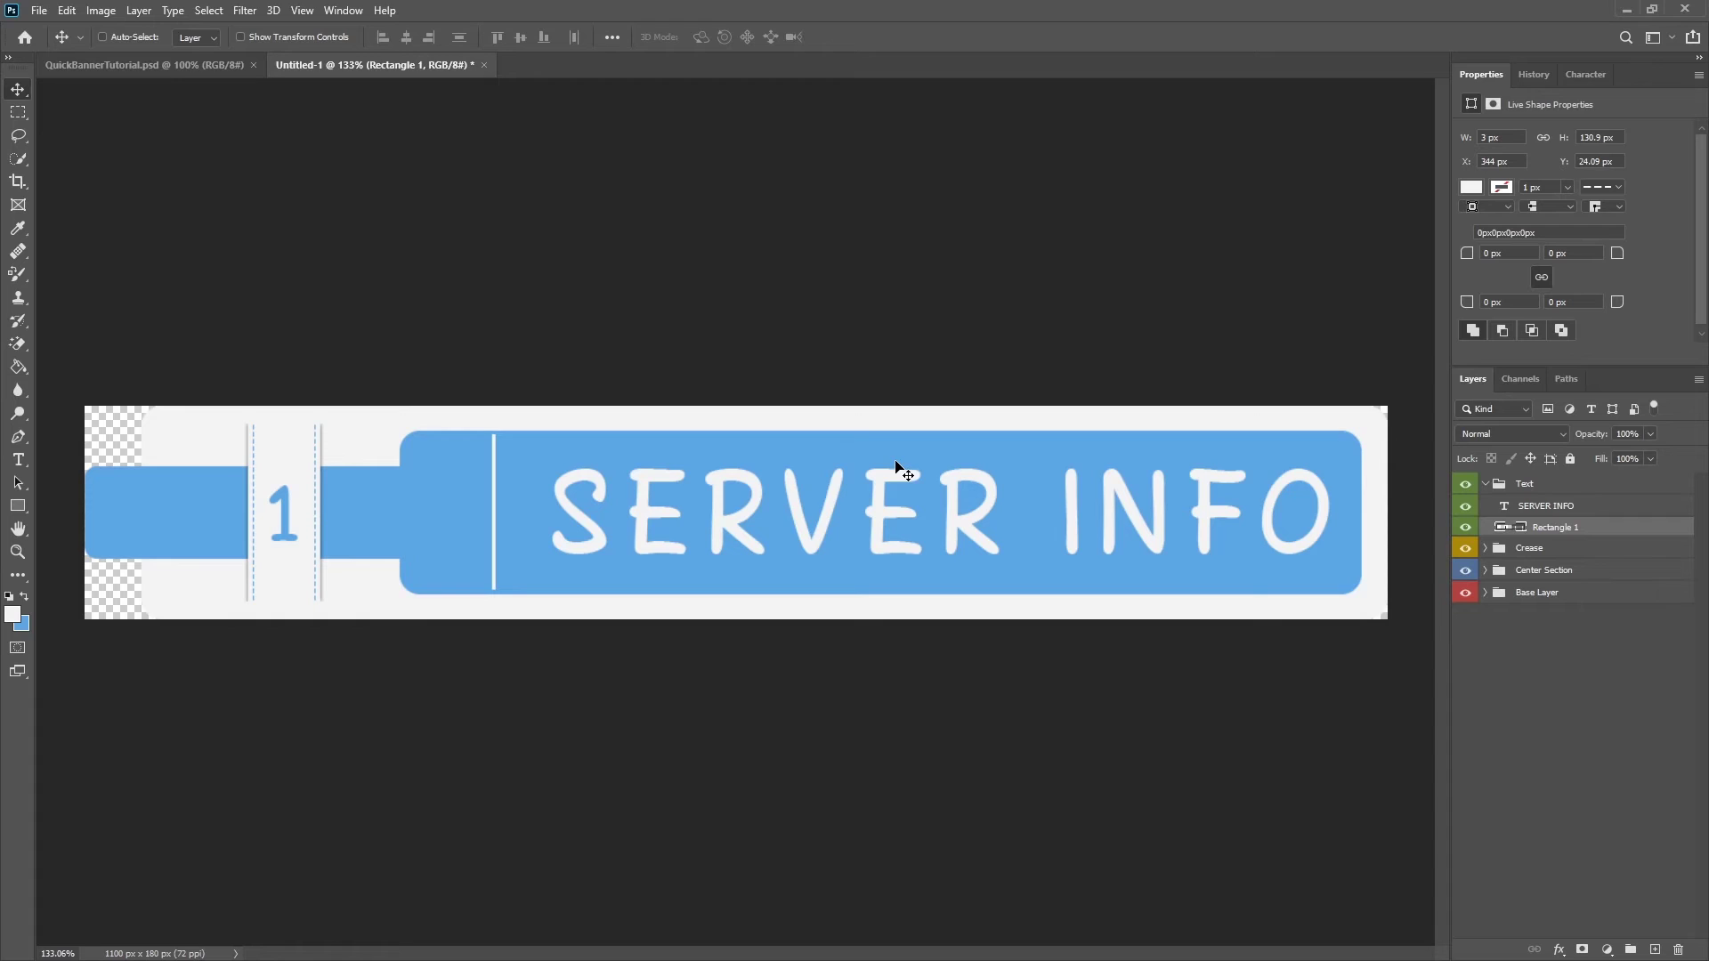
scroll(752, 450, "up", 5)
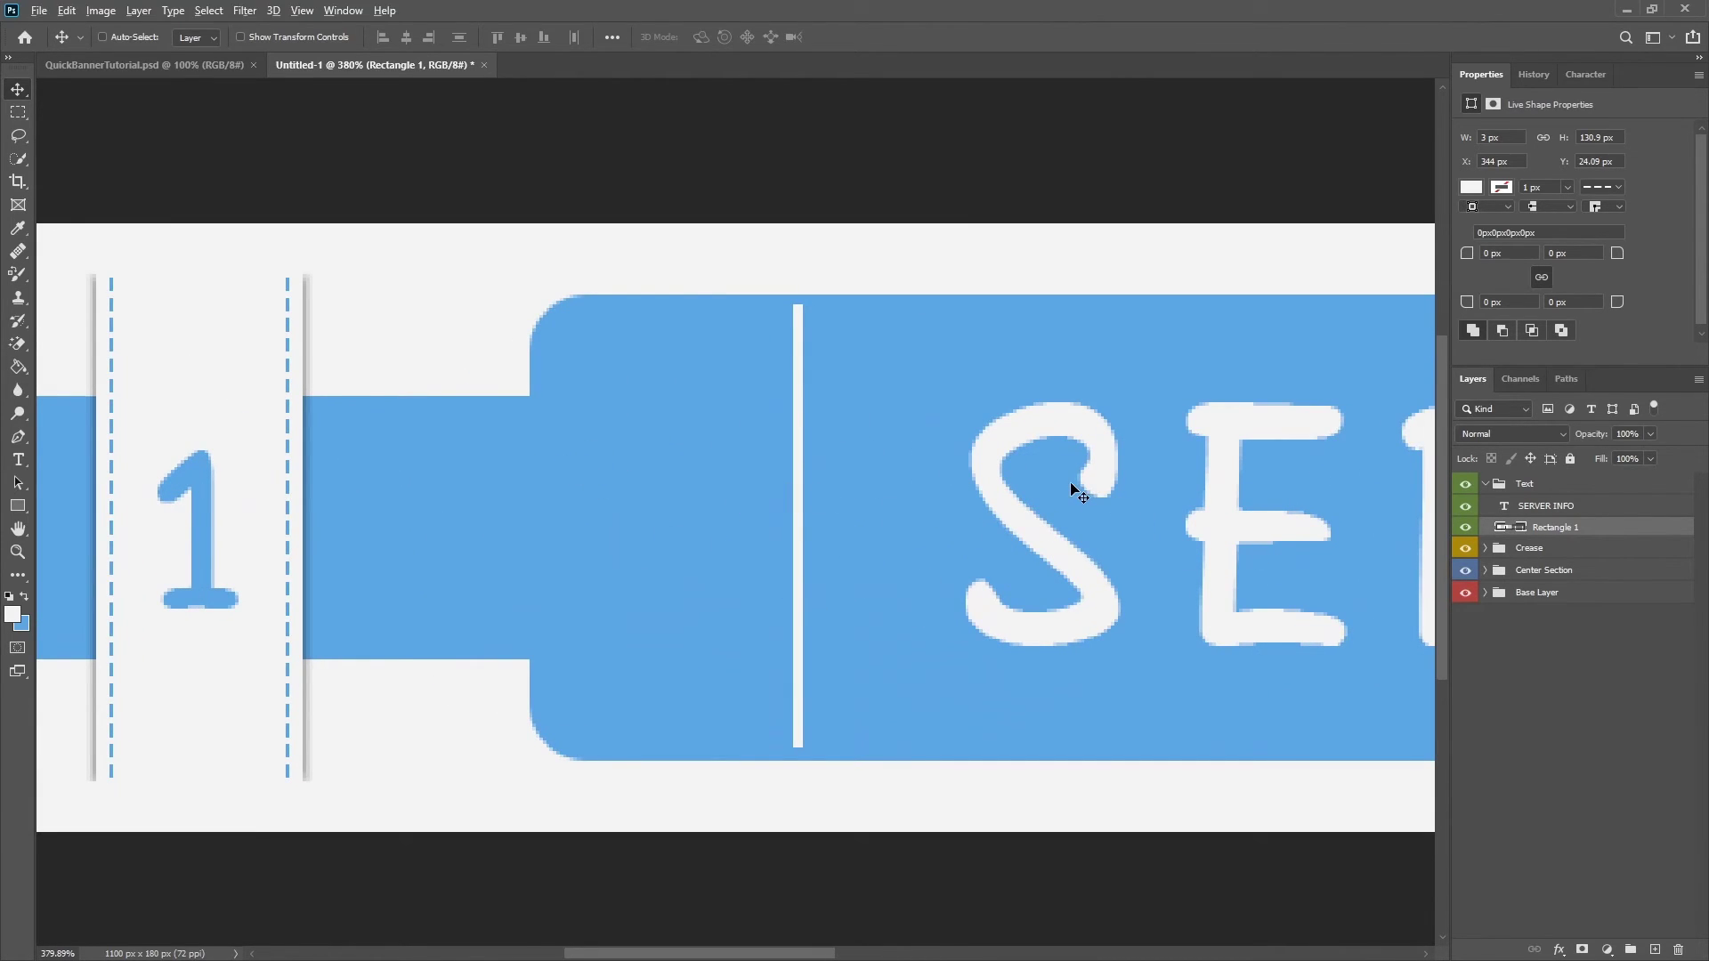
scroll(1077, 490, "down", 5)
scroll(406, 519, "up", 3)
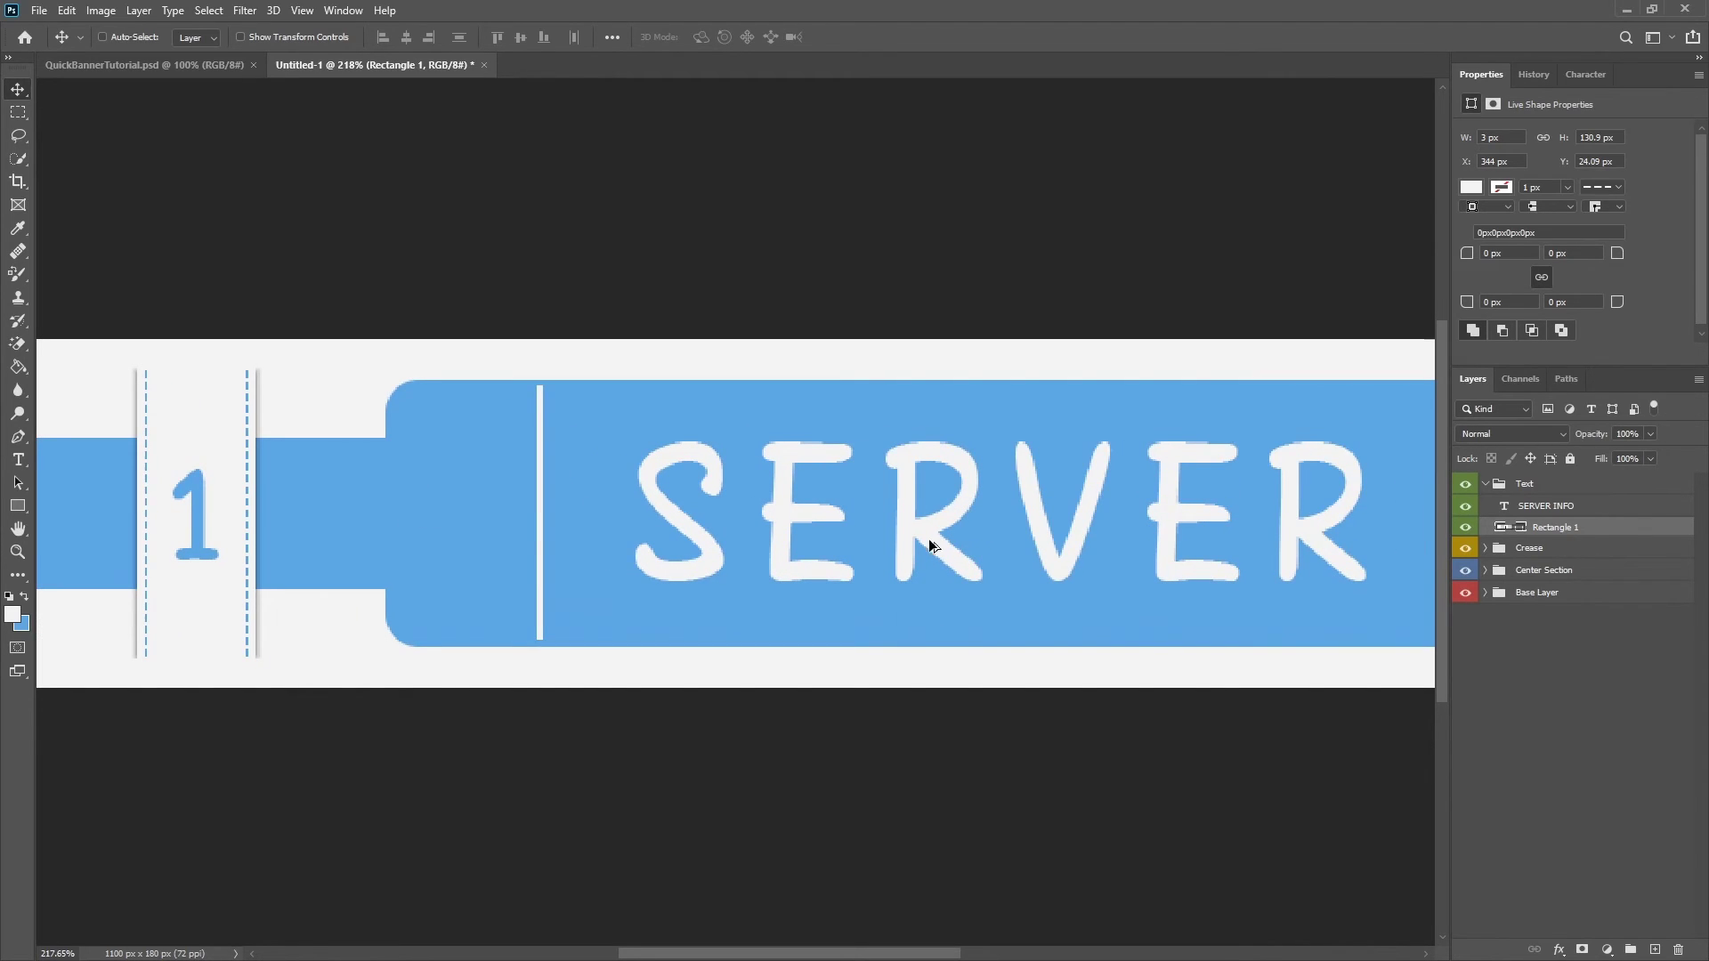
scroll(441, 496, "up", 2)
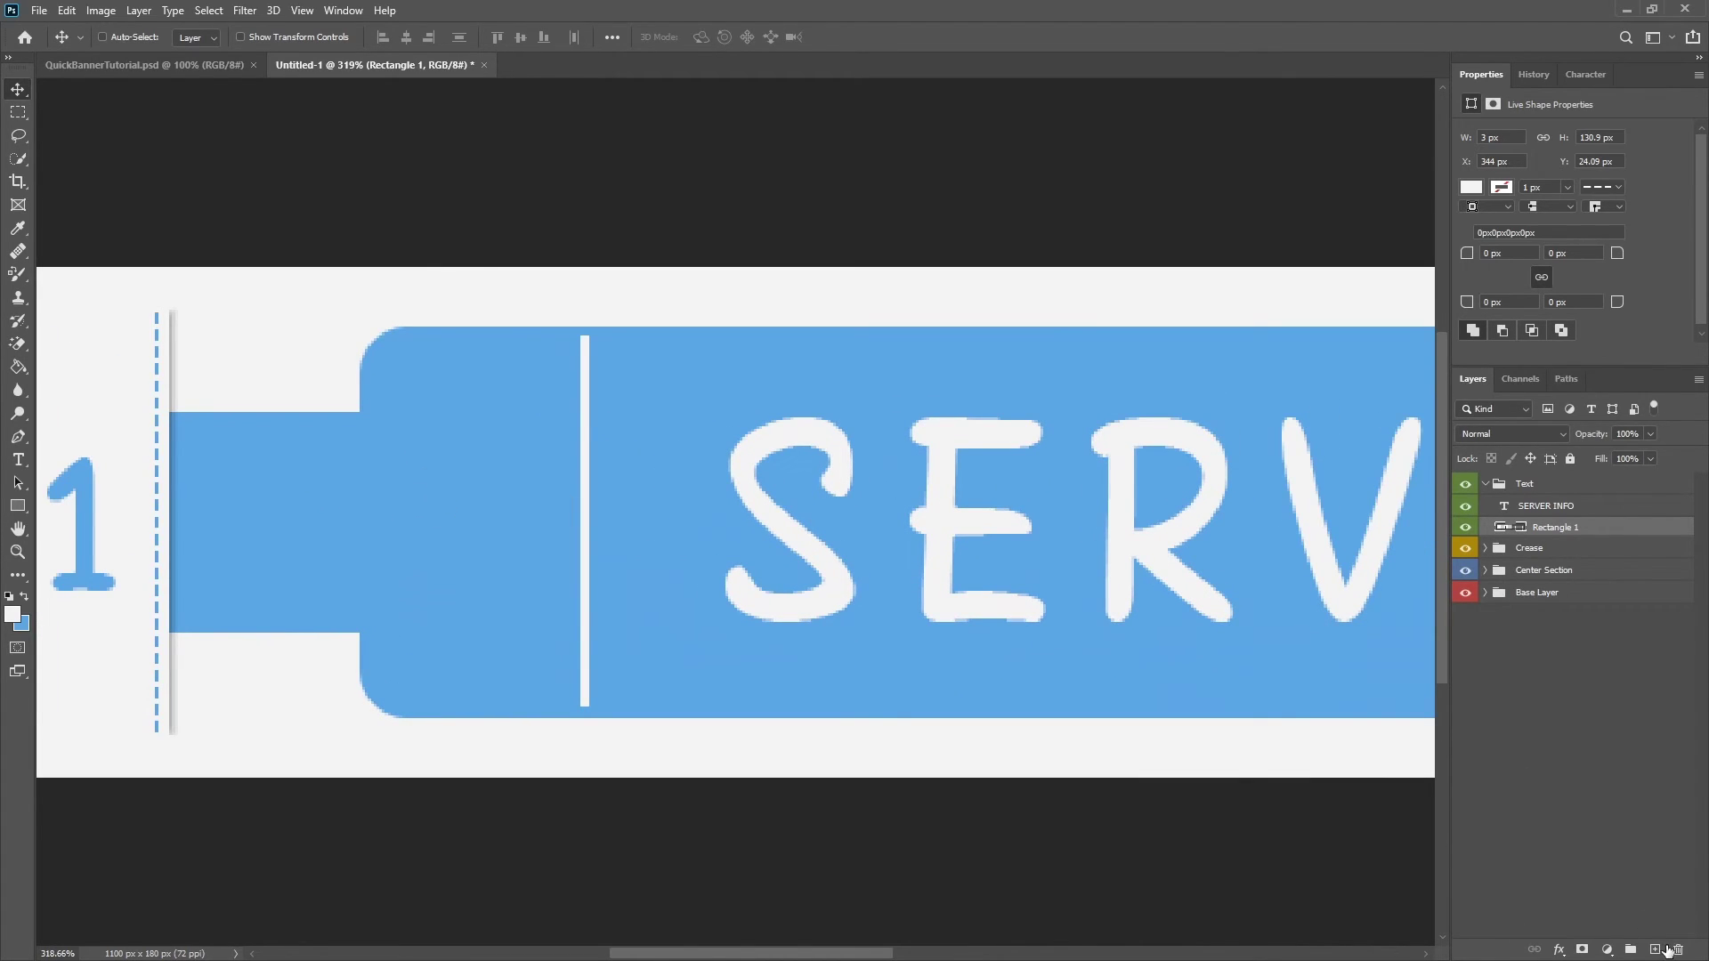
Add a new layer and type SERVER and INFO on two lines
left_click(1661, 949)
left_click(17, 459)
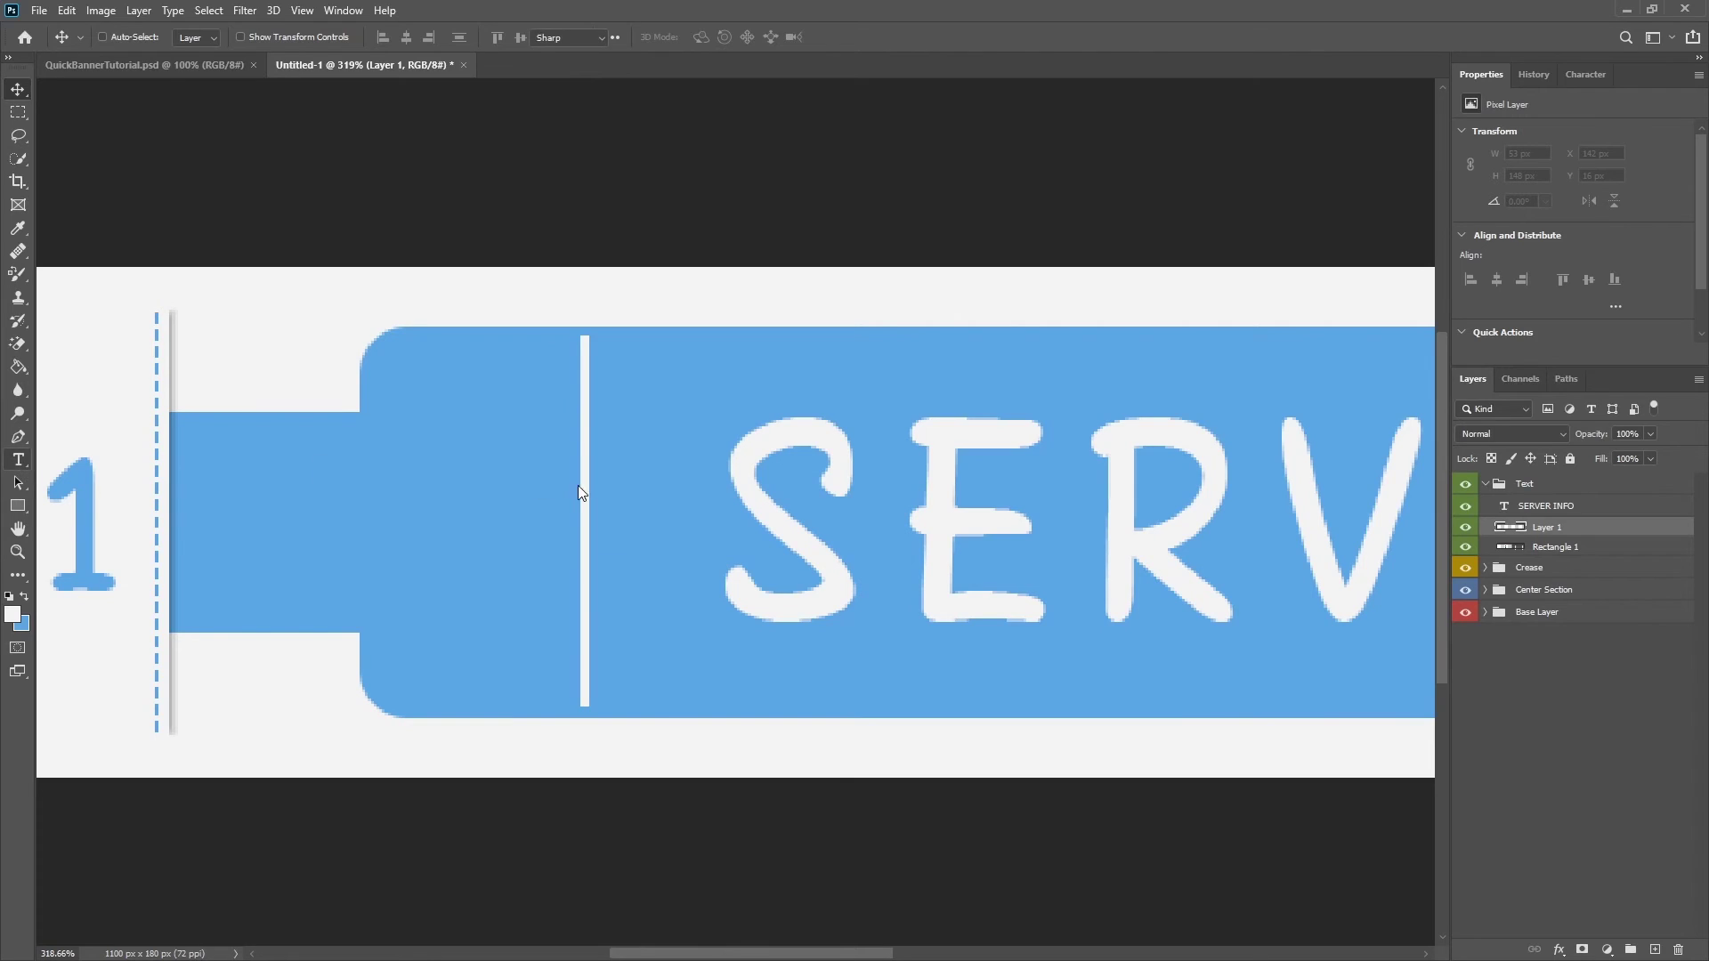
left_click(534, 449)
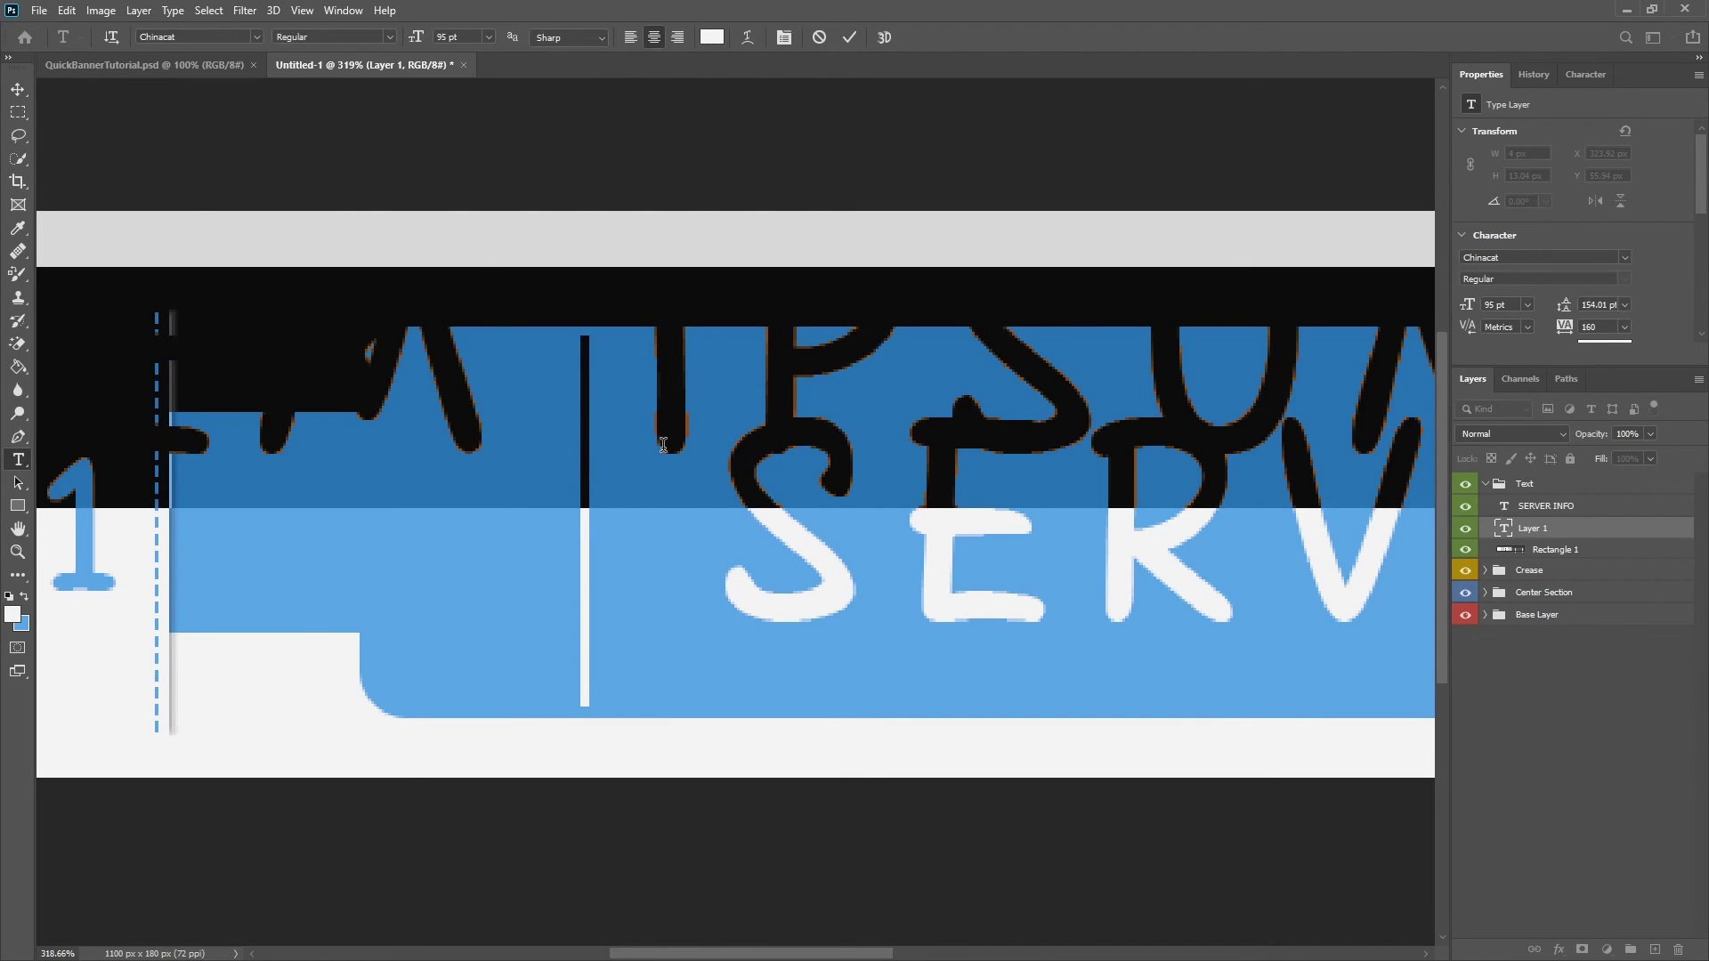
type("SERVER")
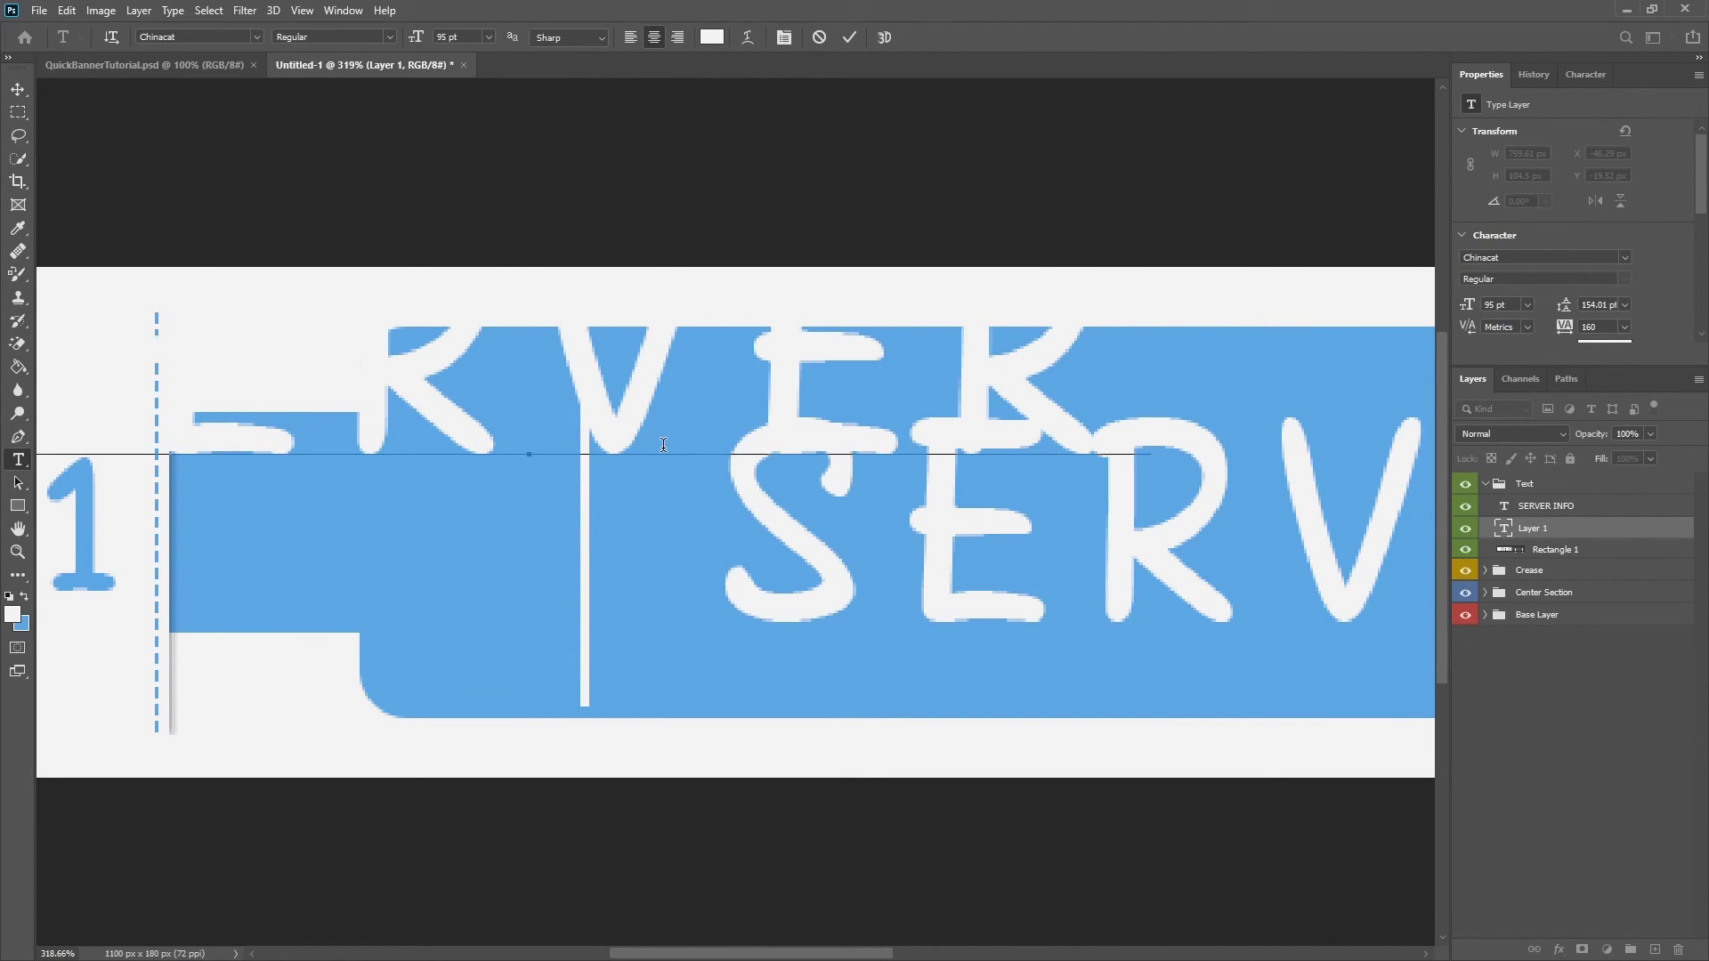
key("Return")
type("INFO")
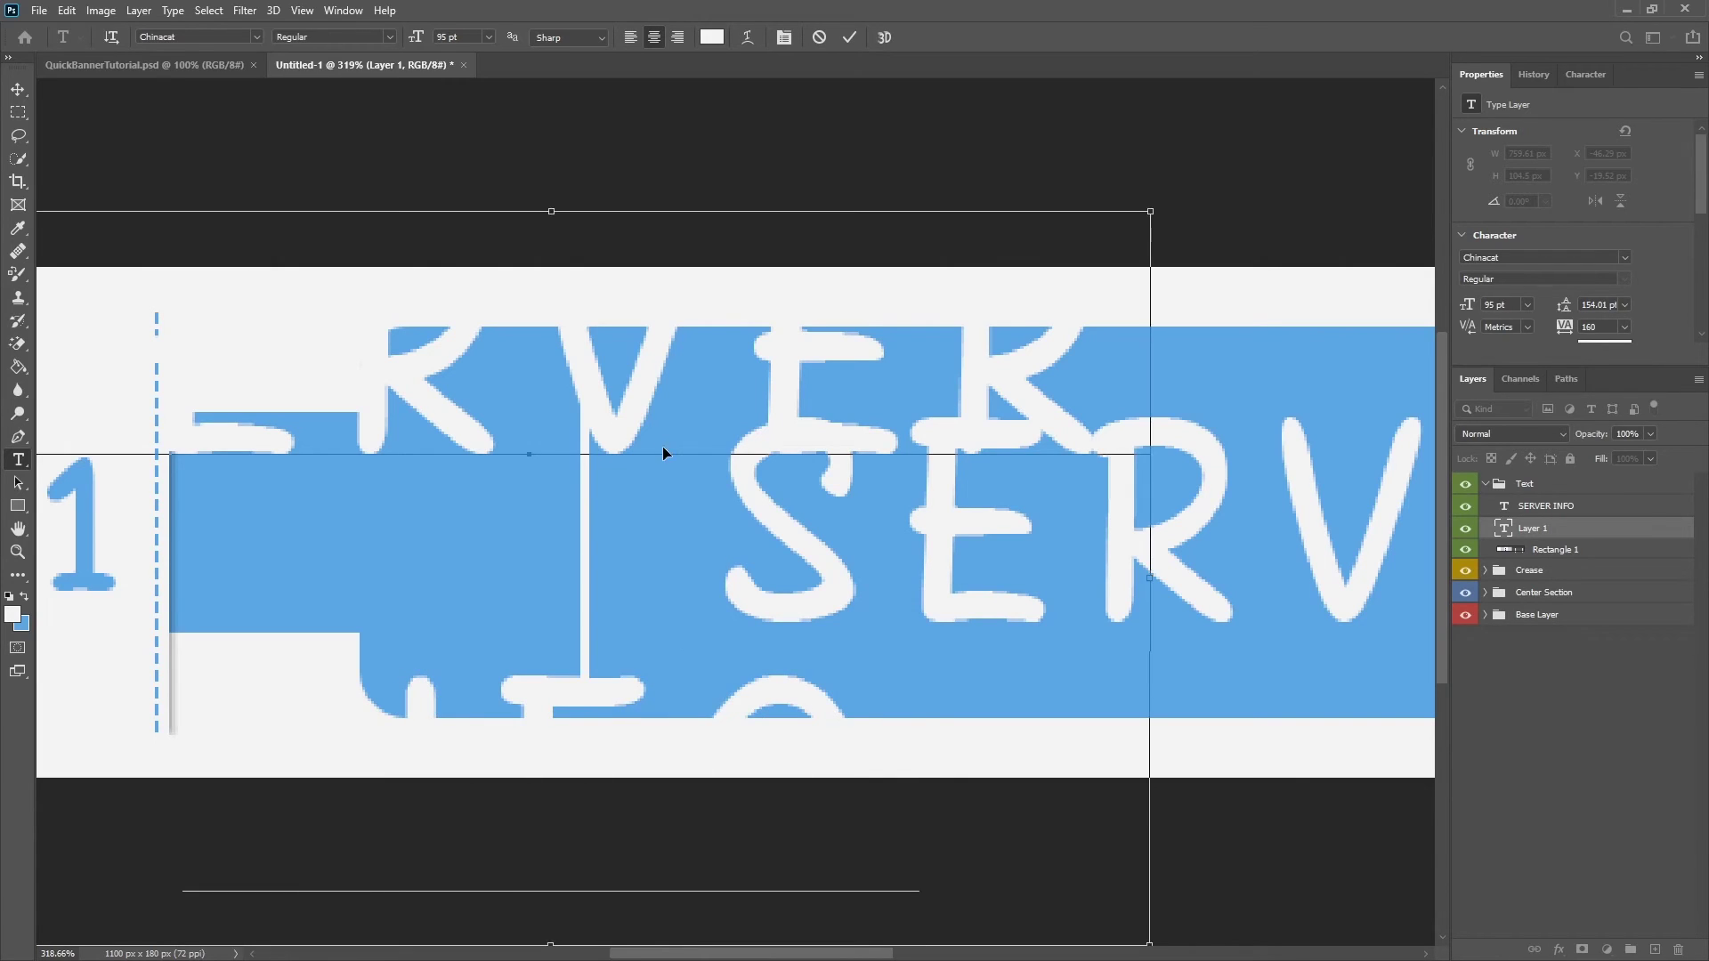
Set the label to 36 pt and tighten its leading to about 41 pt
key("ctrl+a")
mouse_move(417, 38)
left_mouse_down()
mouse_move(392, 39)
mouse_move(413, 45)
left_mouse_up()
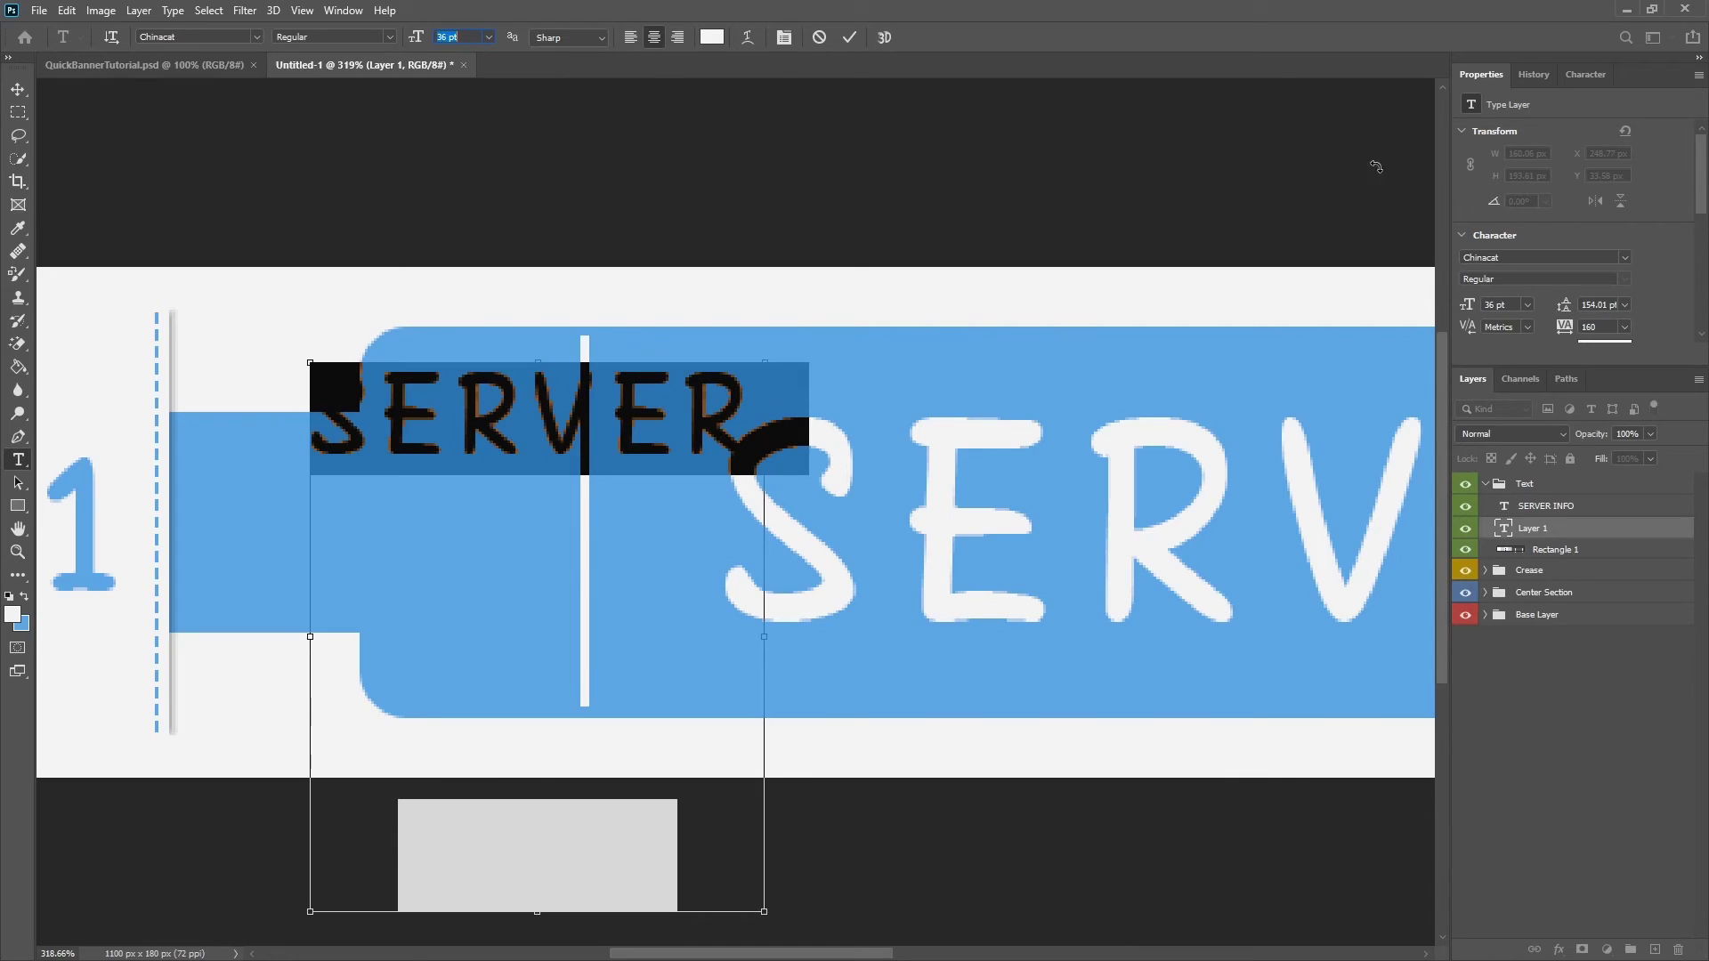
scroll(1606, 281, "down", 1)
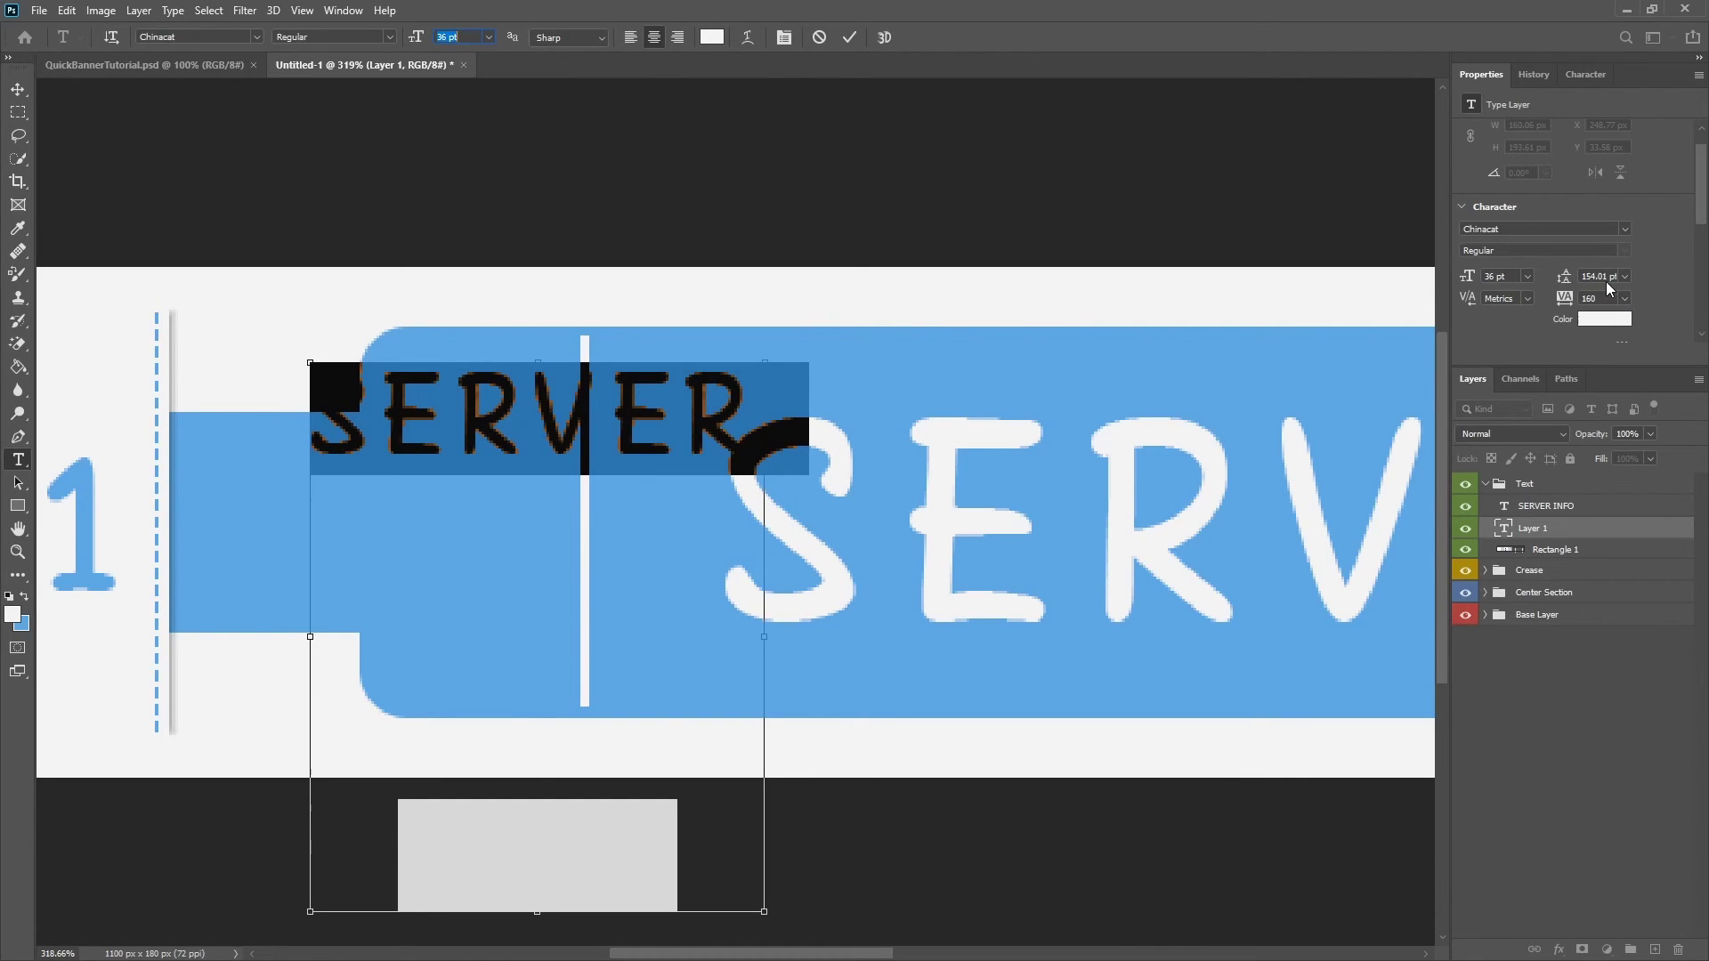
left_click_drag(1602, 279, 1315, 304)
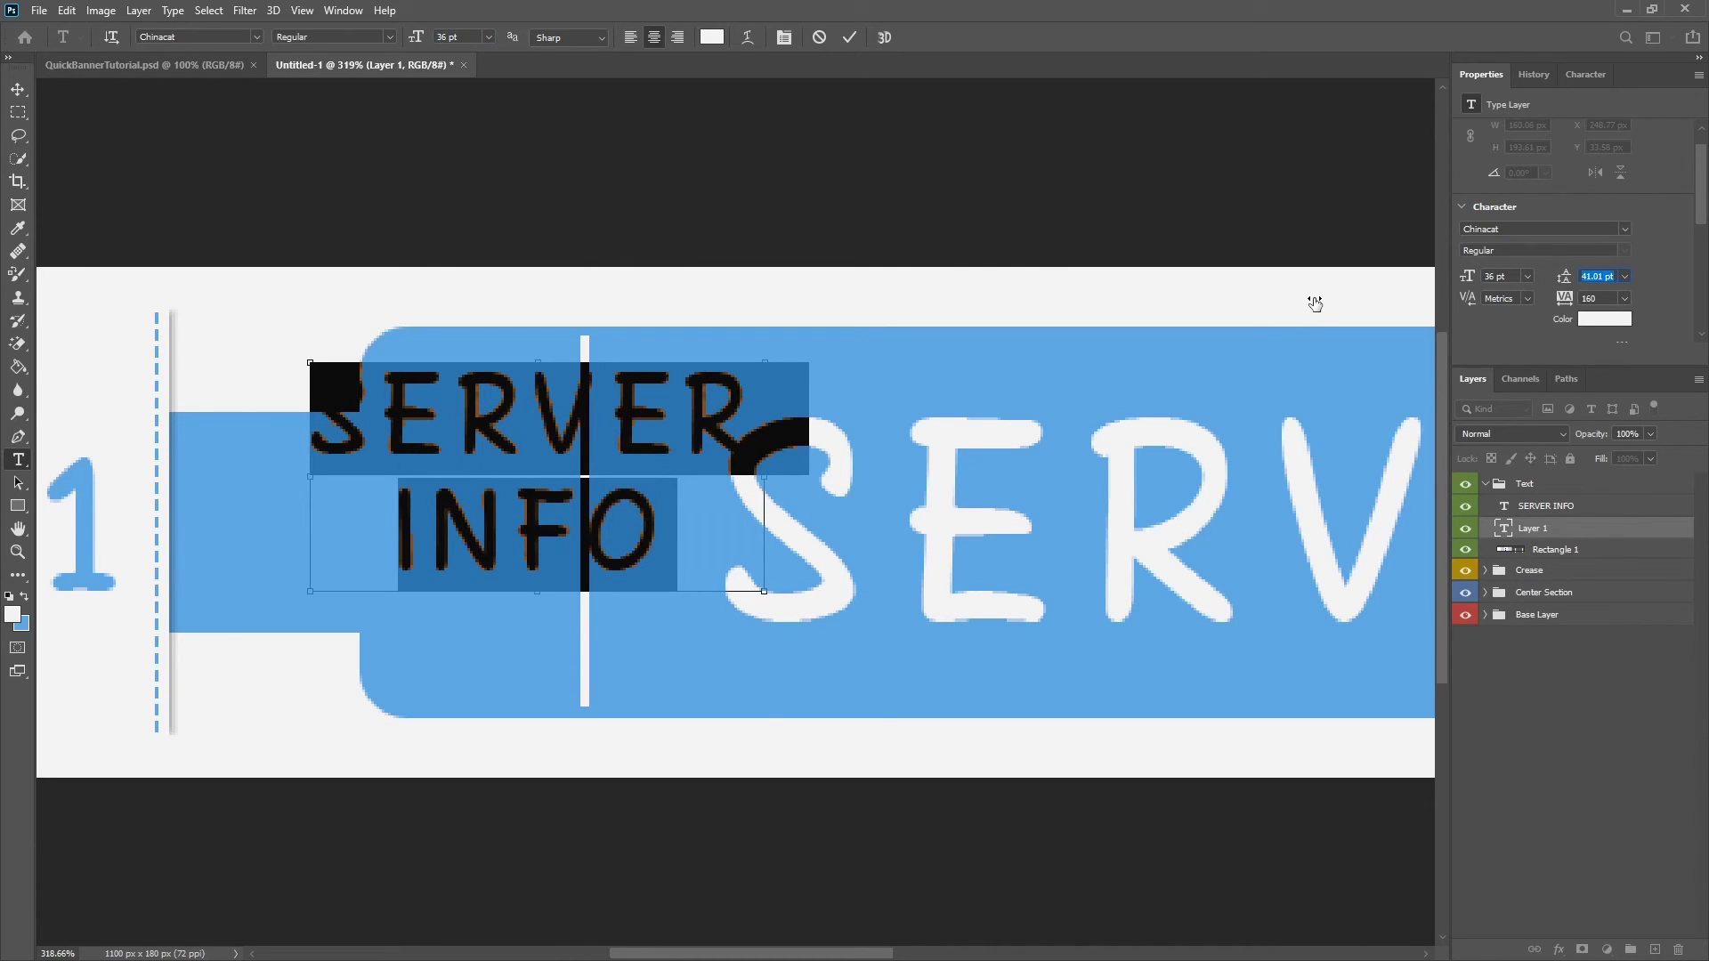
Change the SERVER INFO label's font to Tokyo
left_click(208, 36)
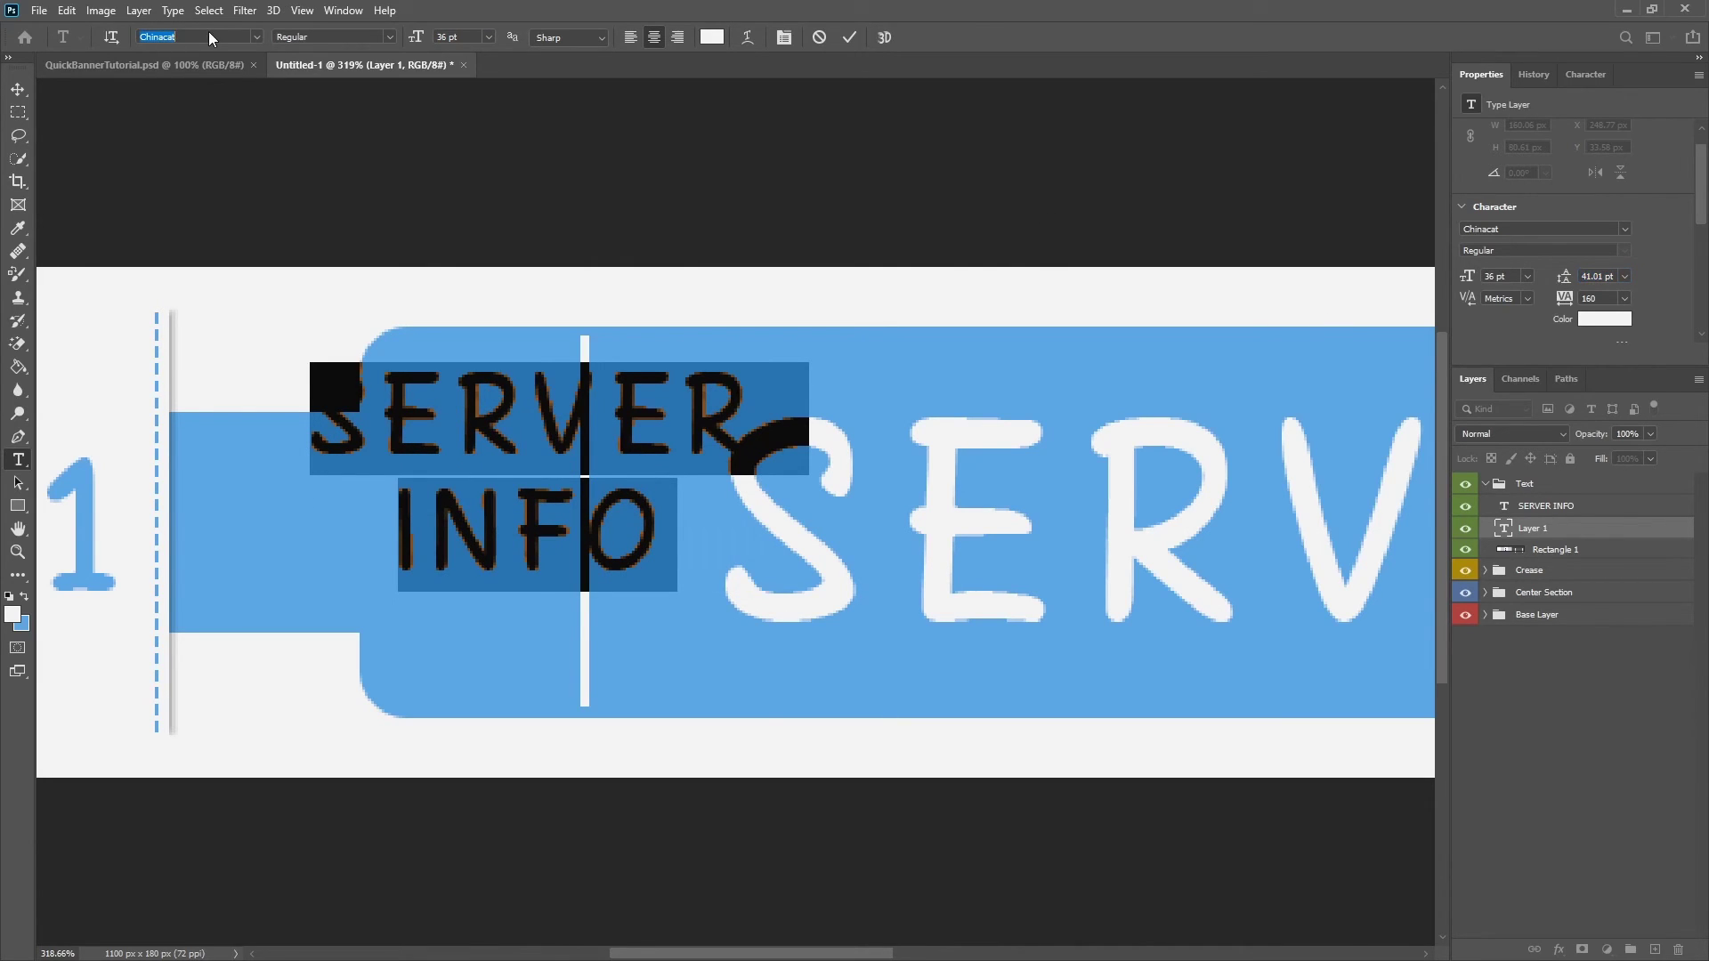
type("Tokyo")
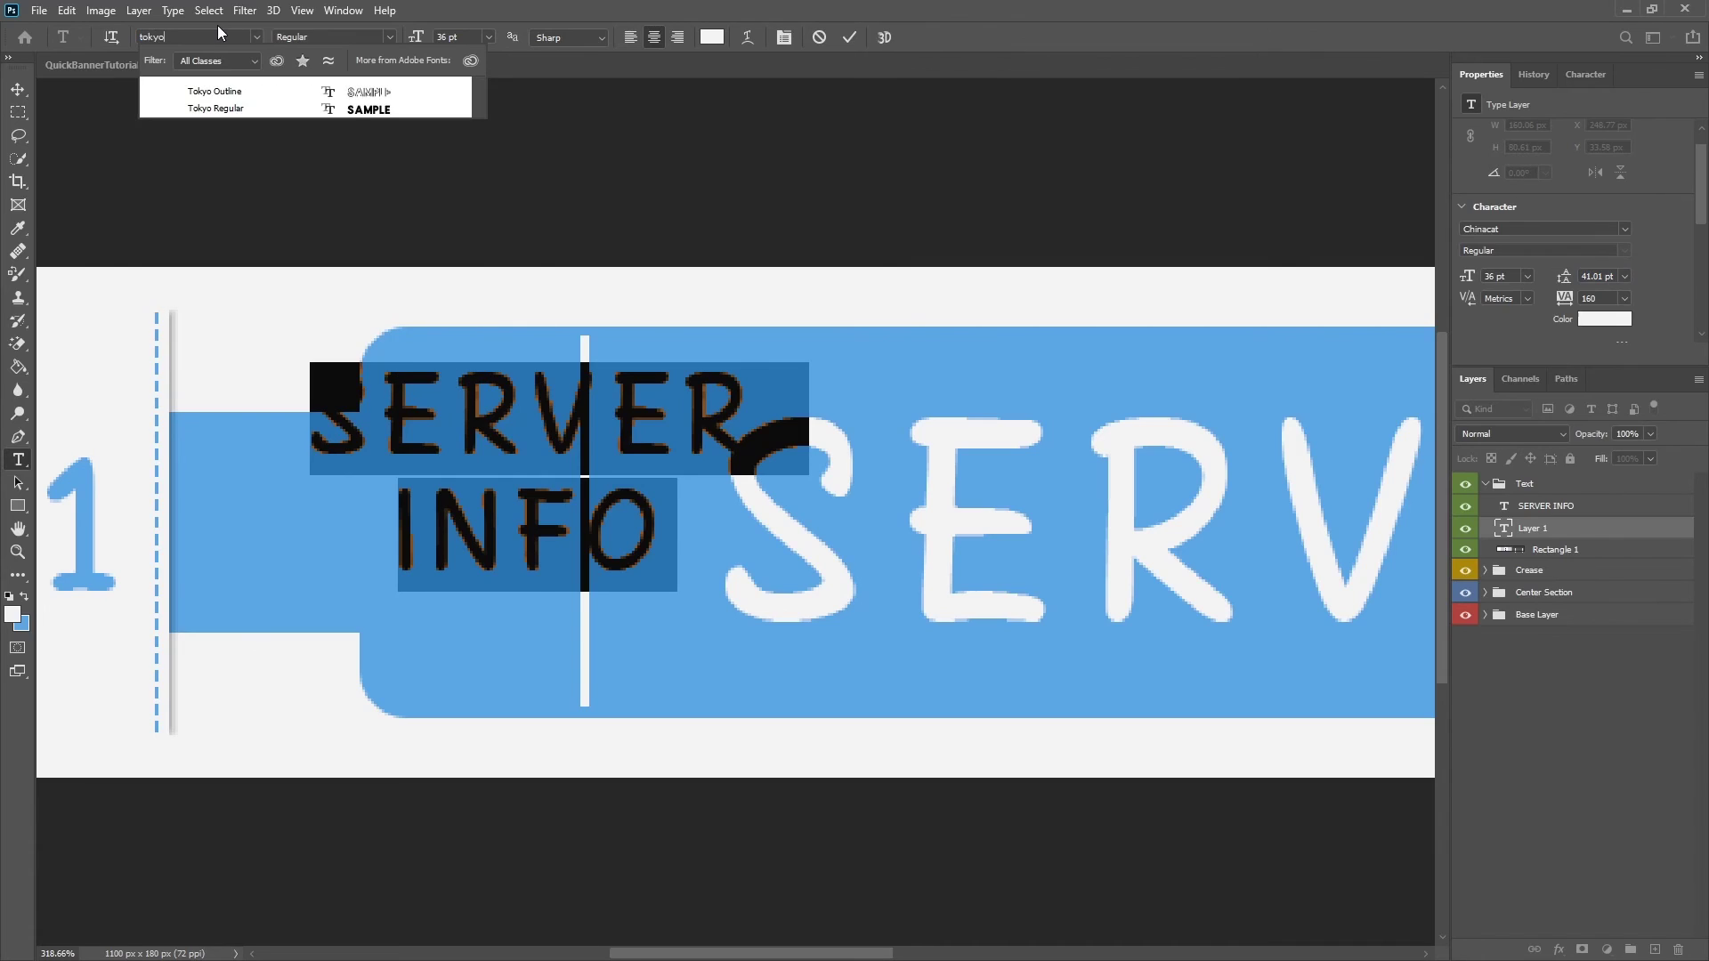
key("Return")
Rotate the label -90° so it runs vertically beside the white divider
key("ctrl+t")
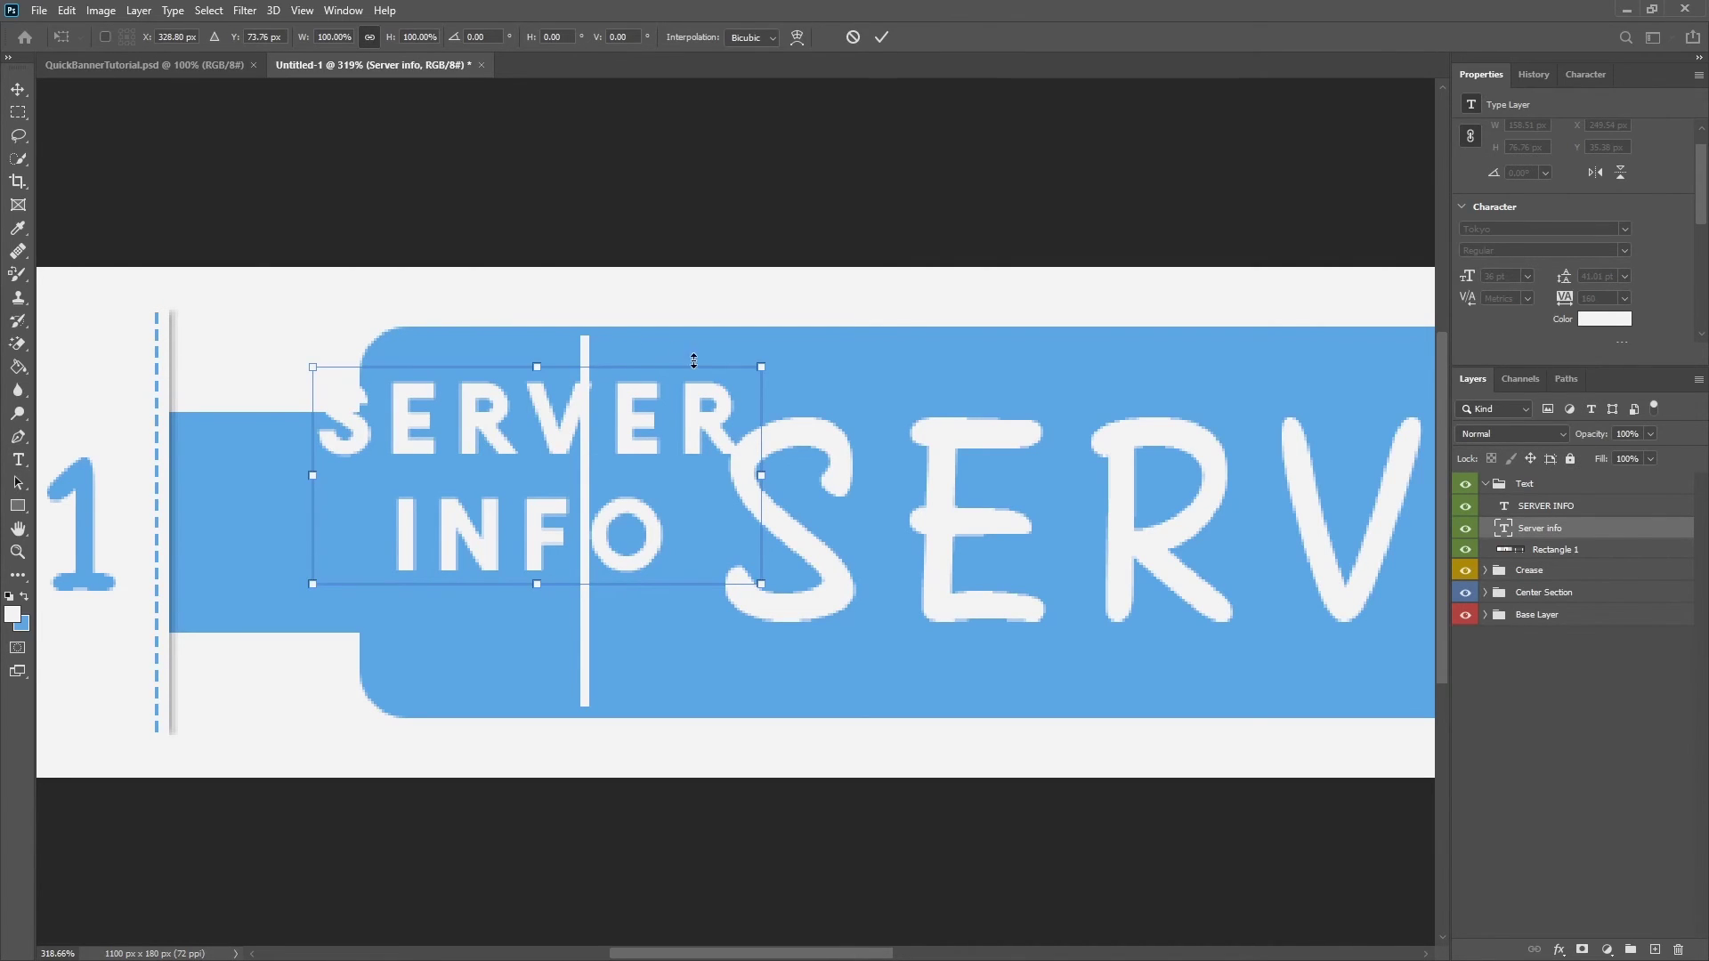
left_click_drag(808, 347, 431, 247)
key("Return")
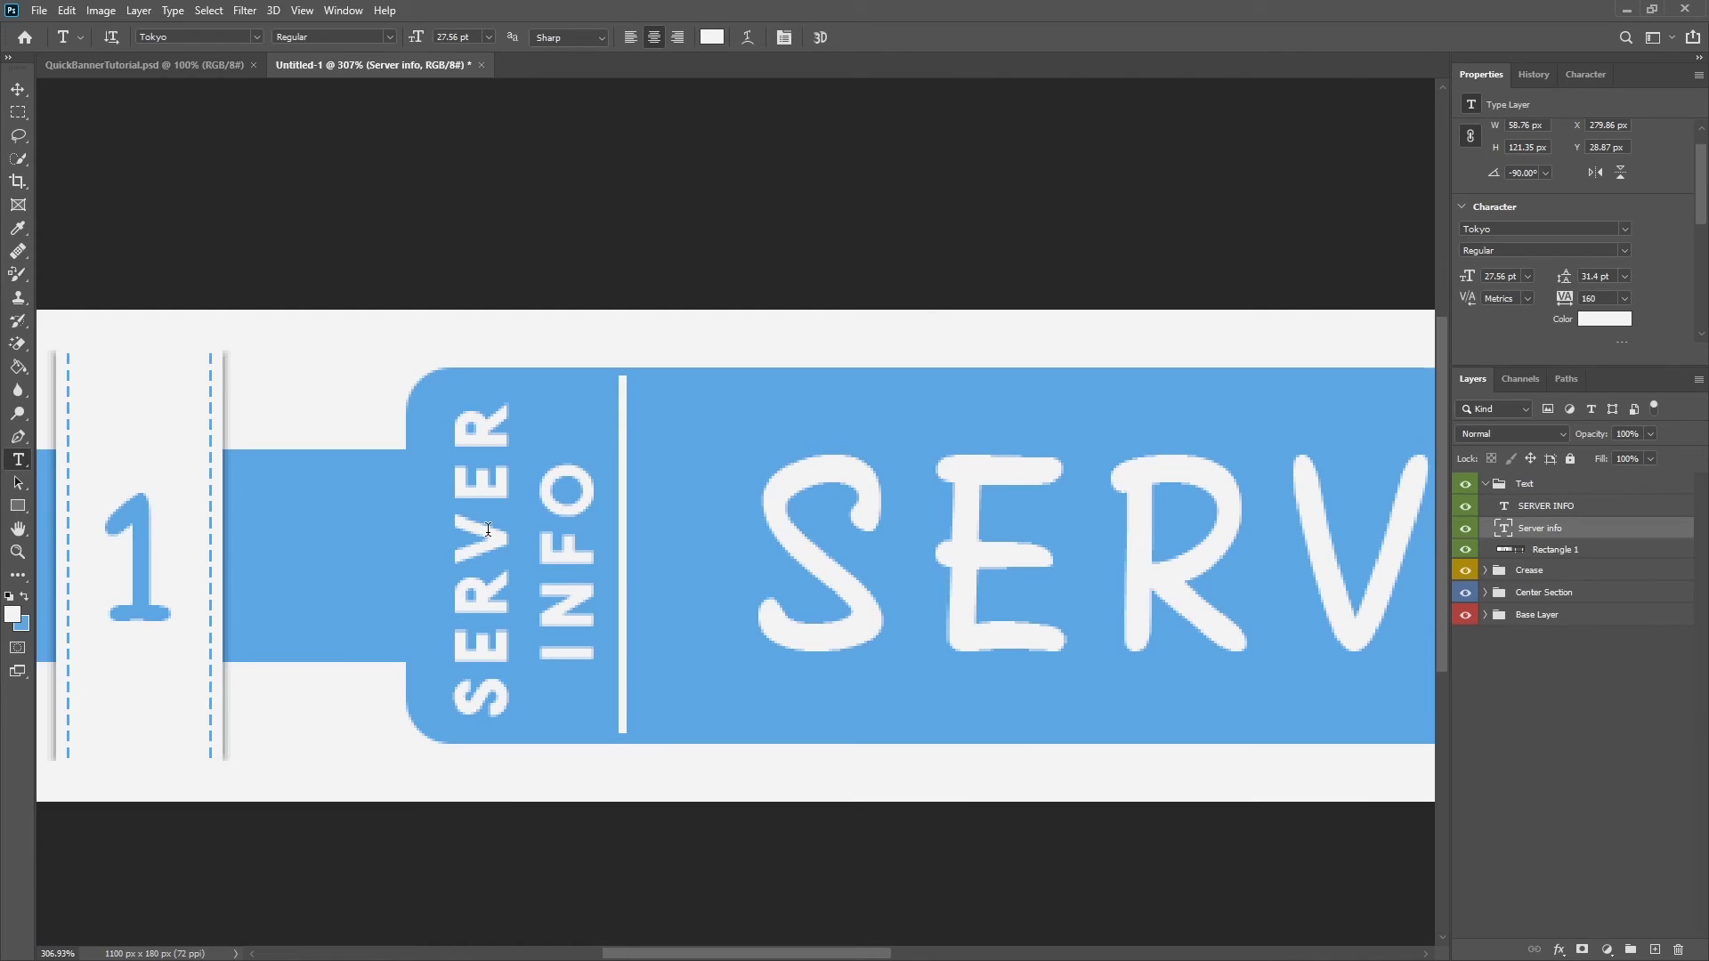
scroll(487, 529, "down", 3)
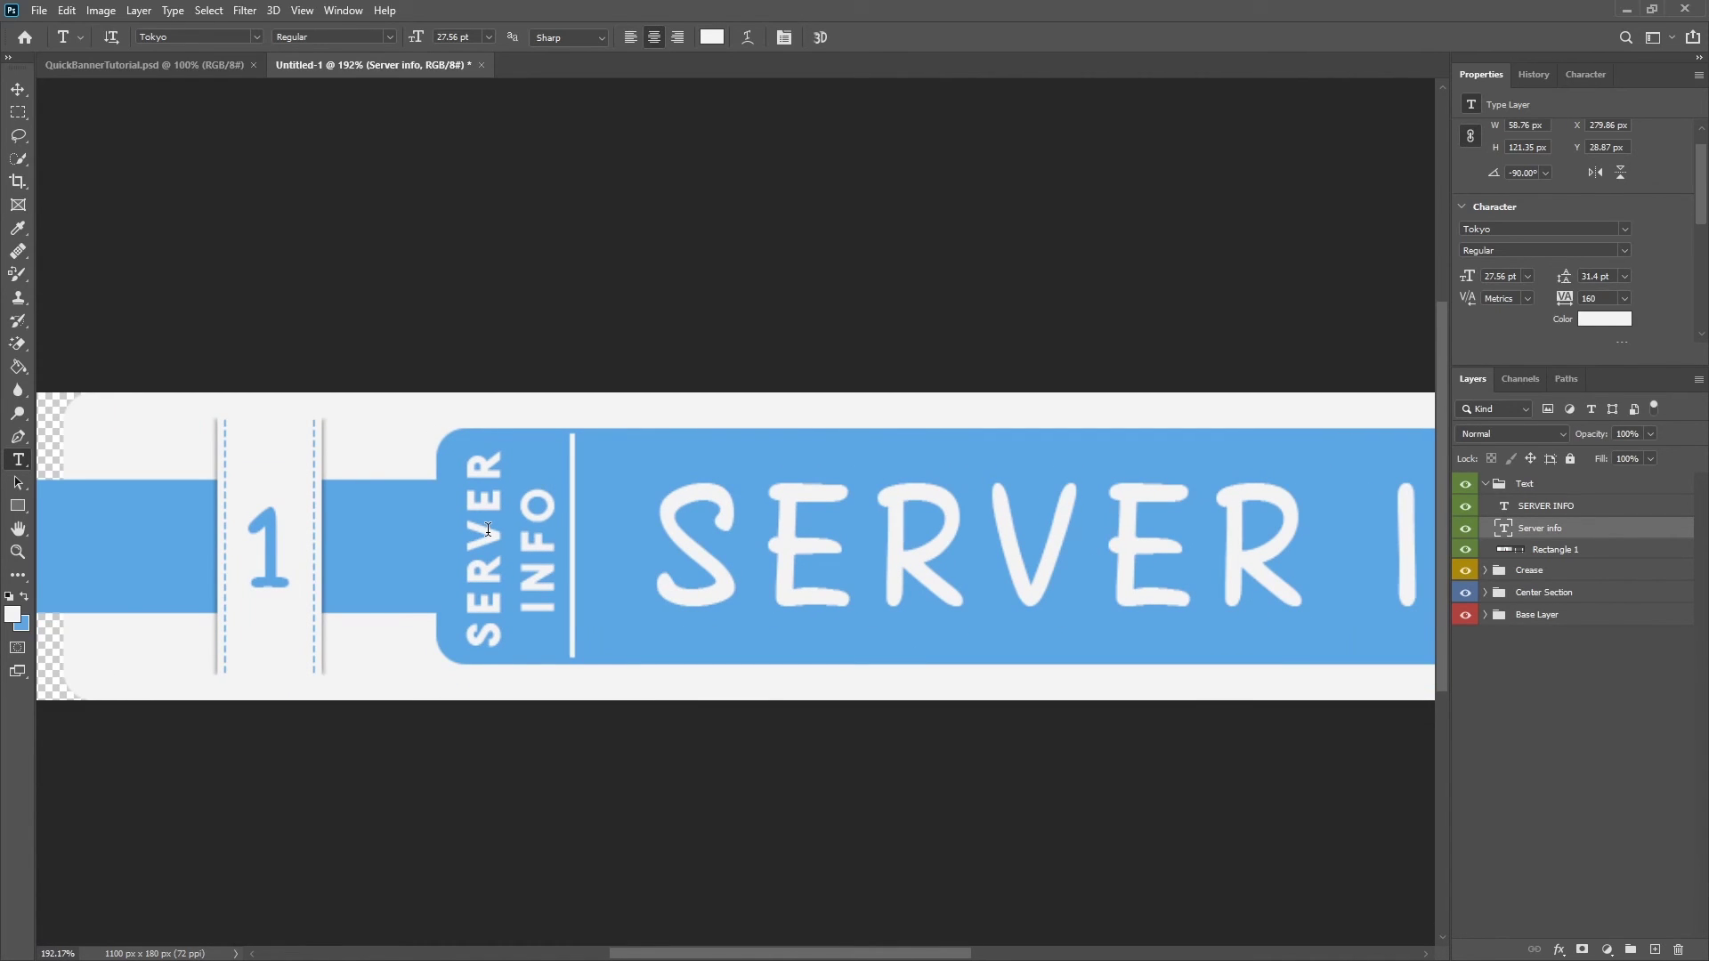
scroll(488, 530, "down", 3)
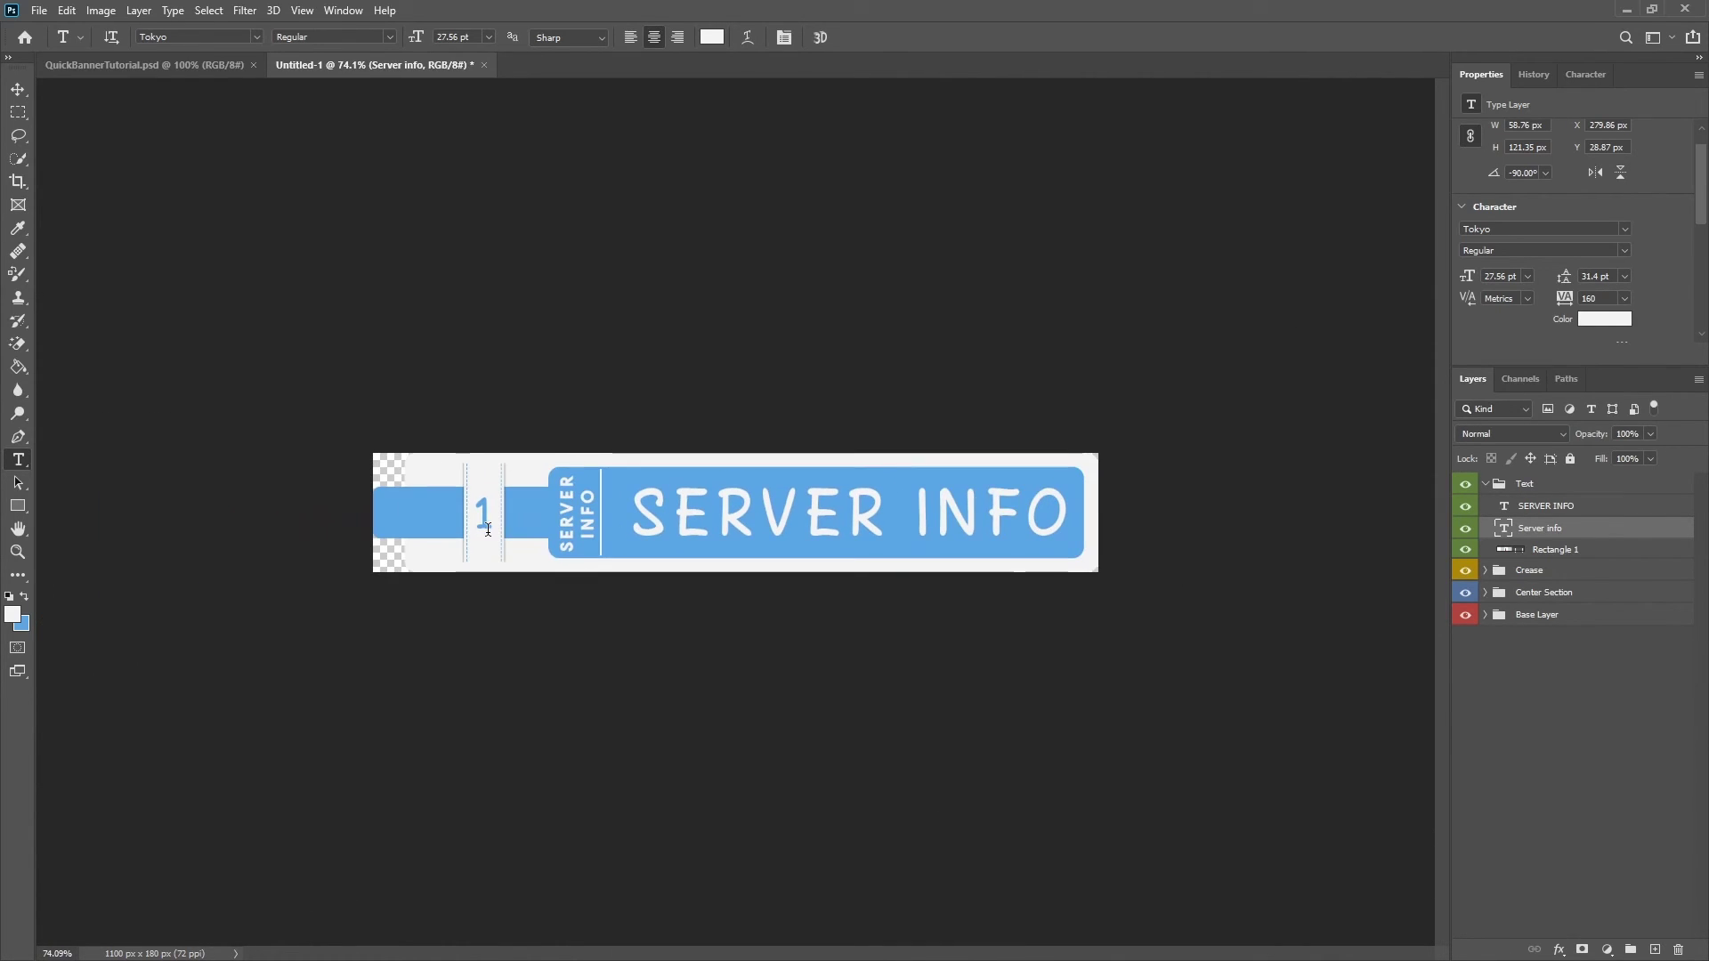
key("ctrl+0")
scroll(404, 530, "up", 2)
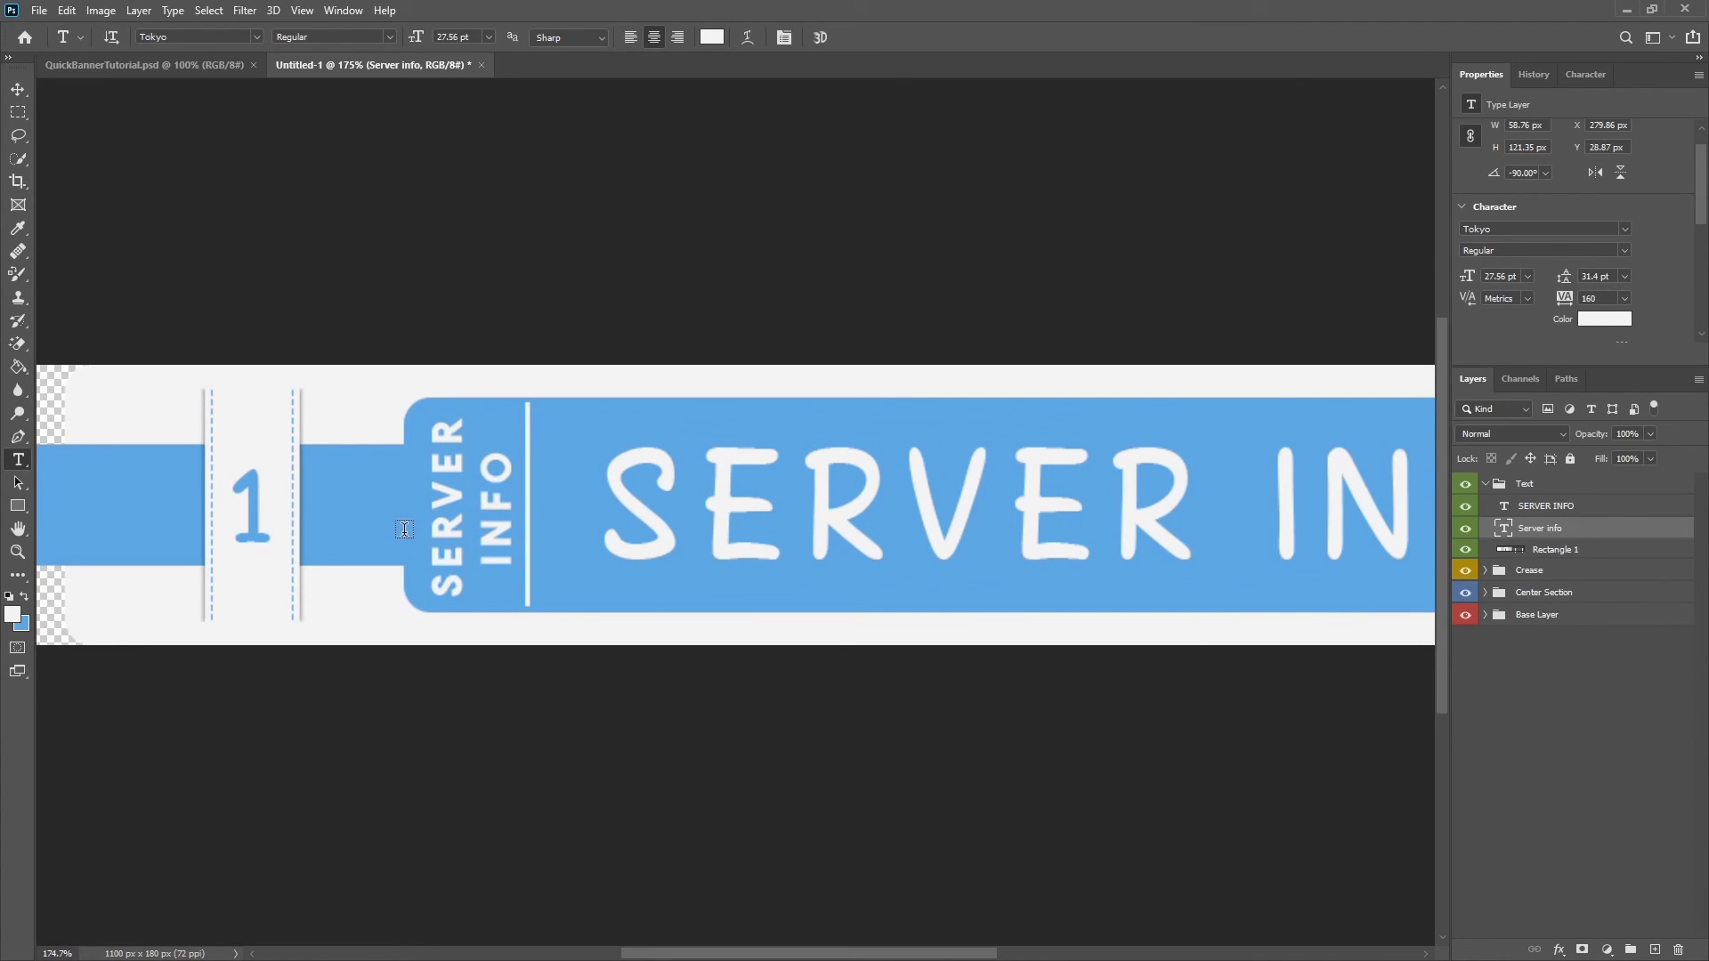
scroll(404, 530, "down", 2)
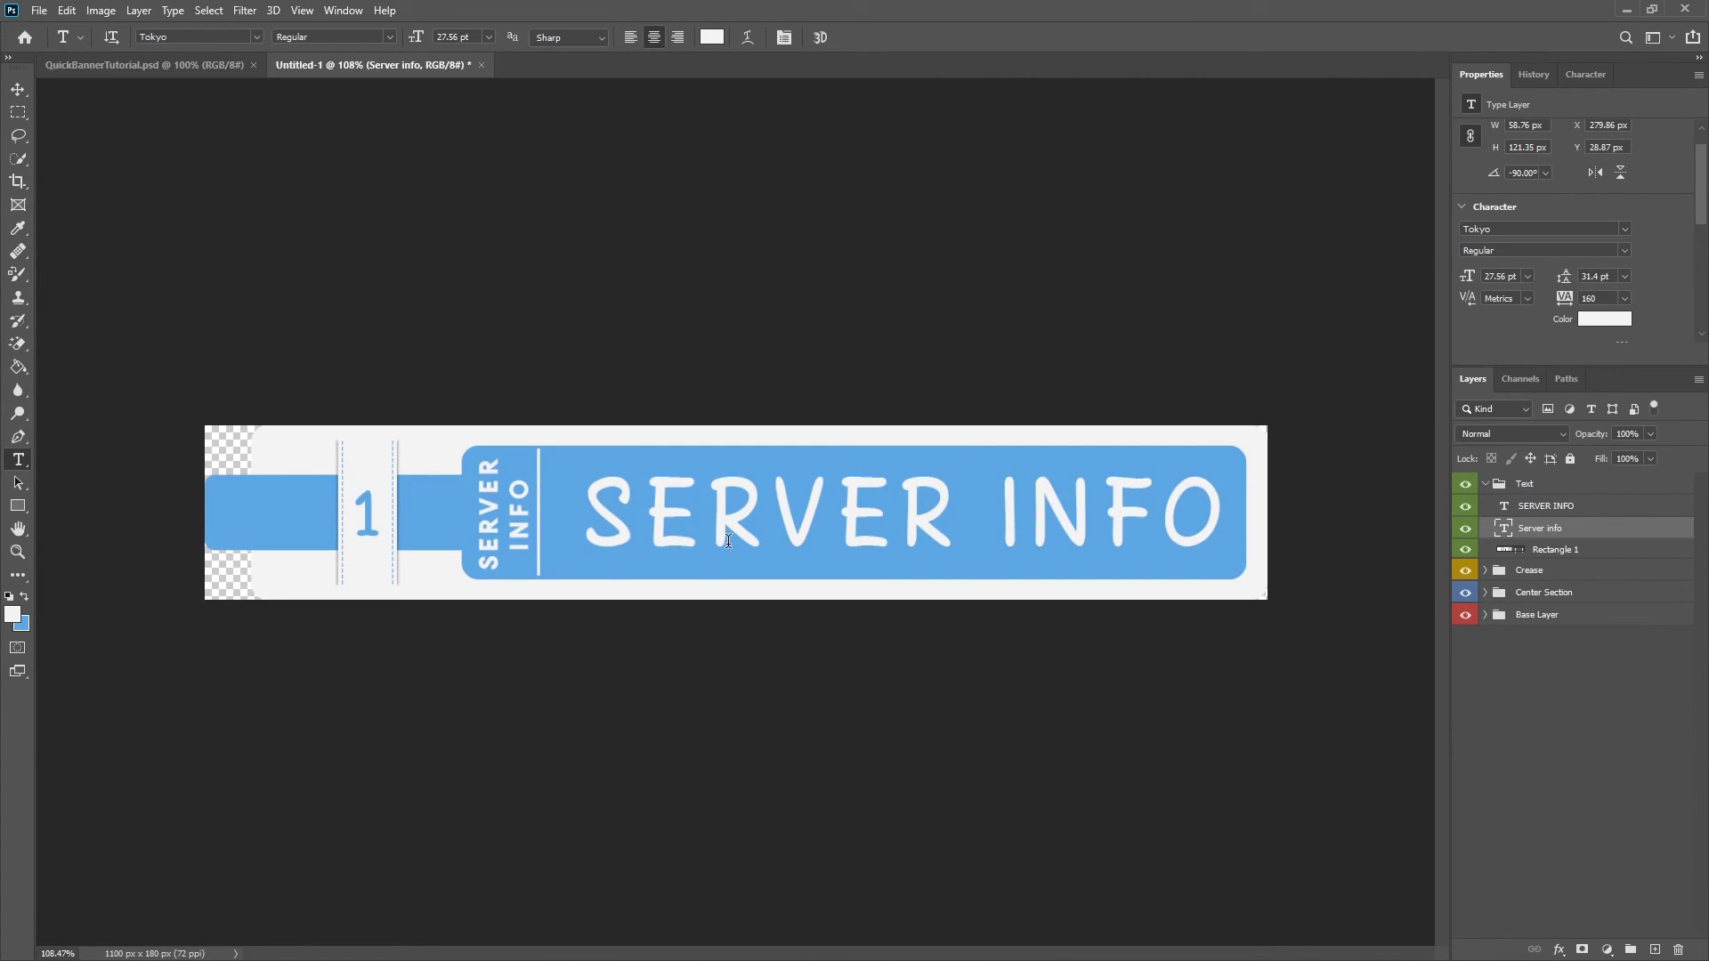
left_click(18, 89)
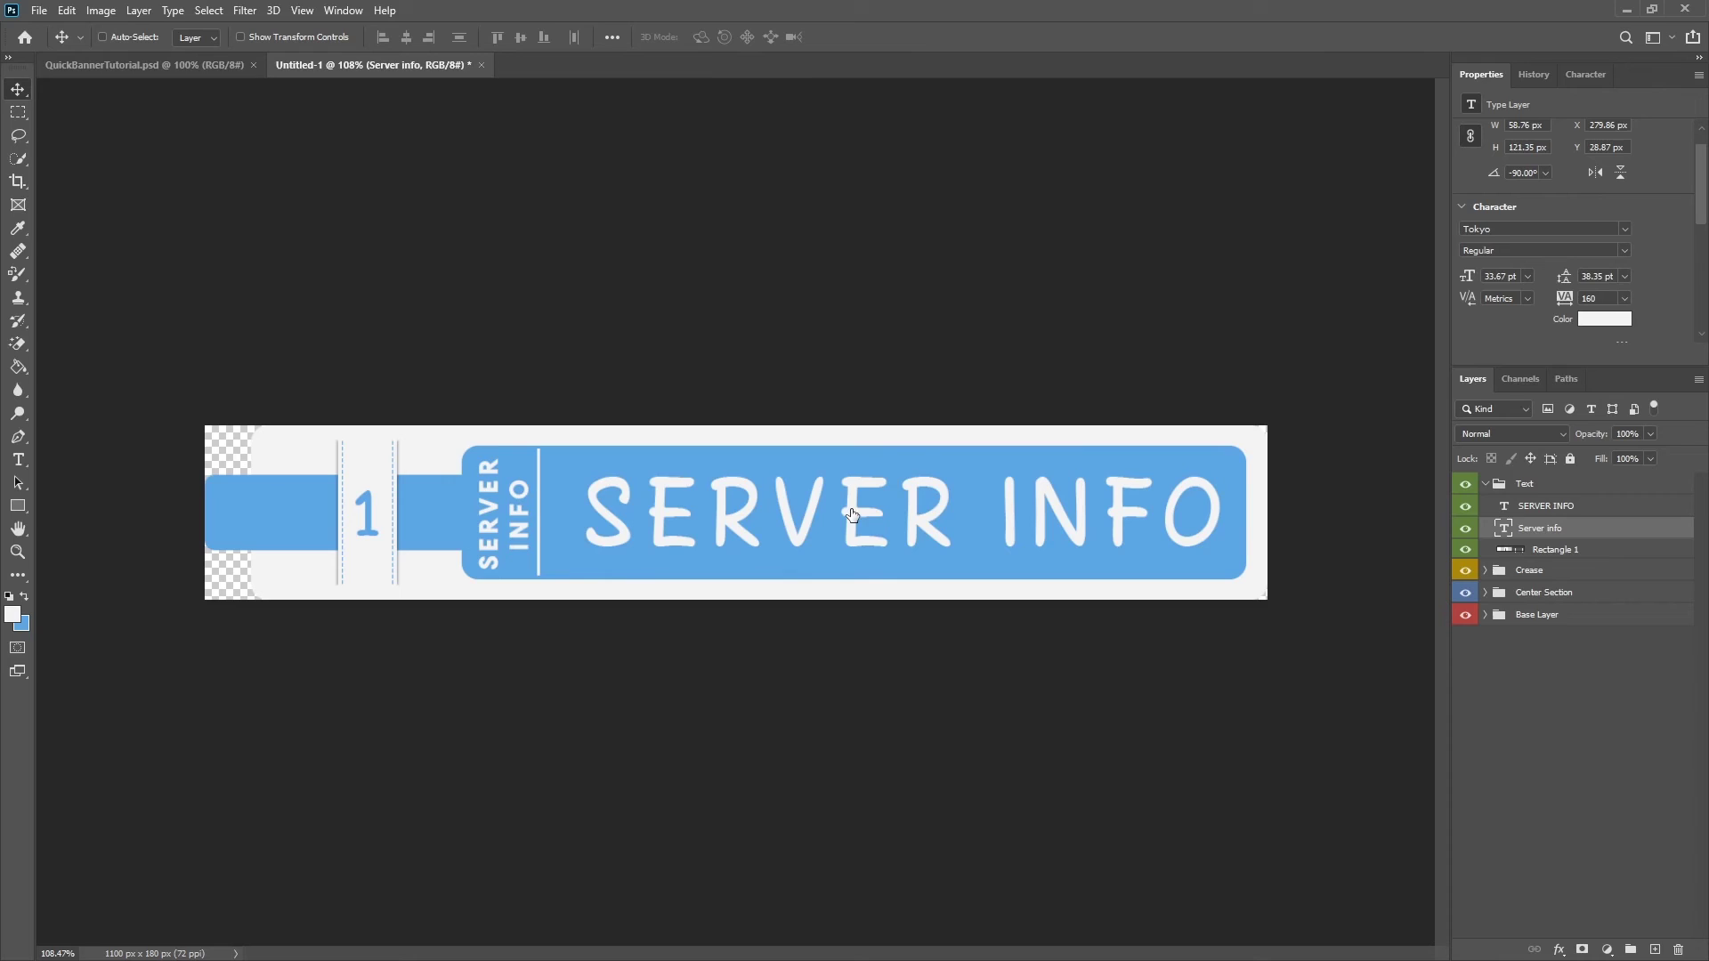
Nudge the large SERVER INFO title a pixel within the blue panel
left_click_drag(846, 514, 846, 516)
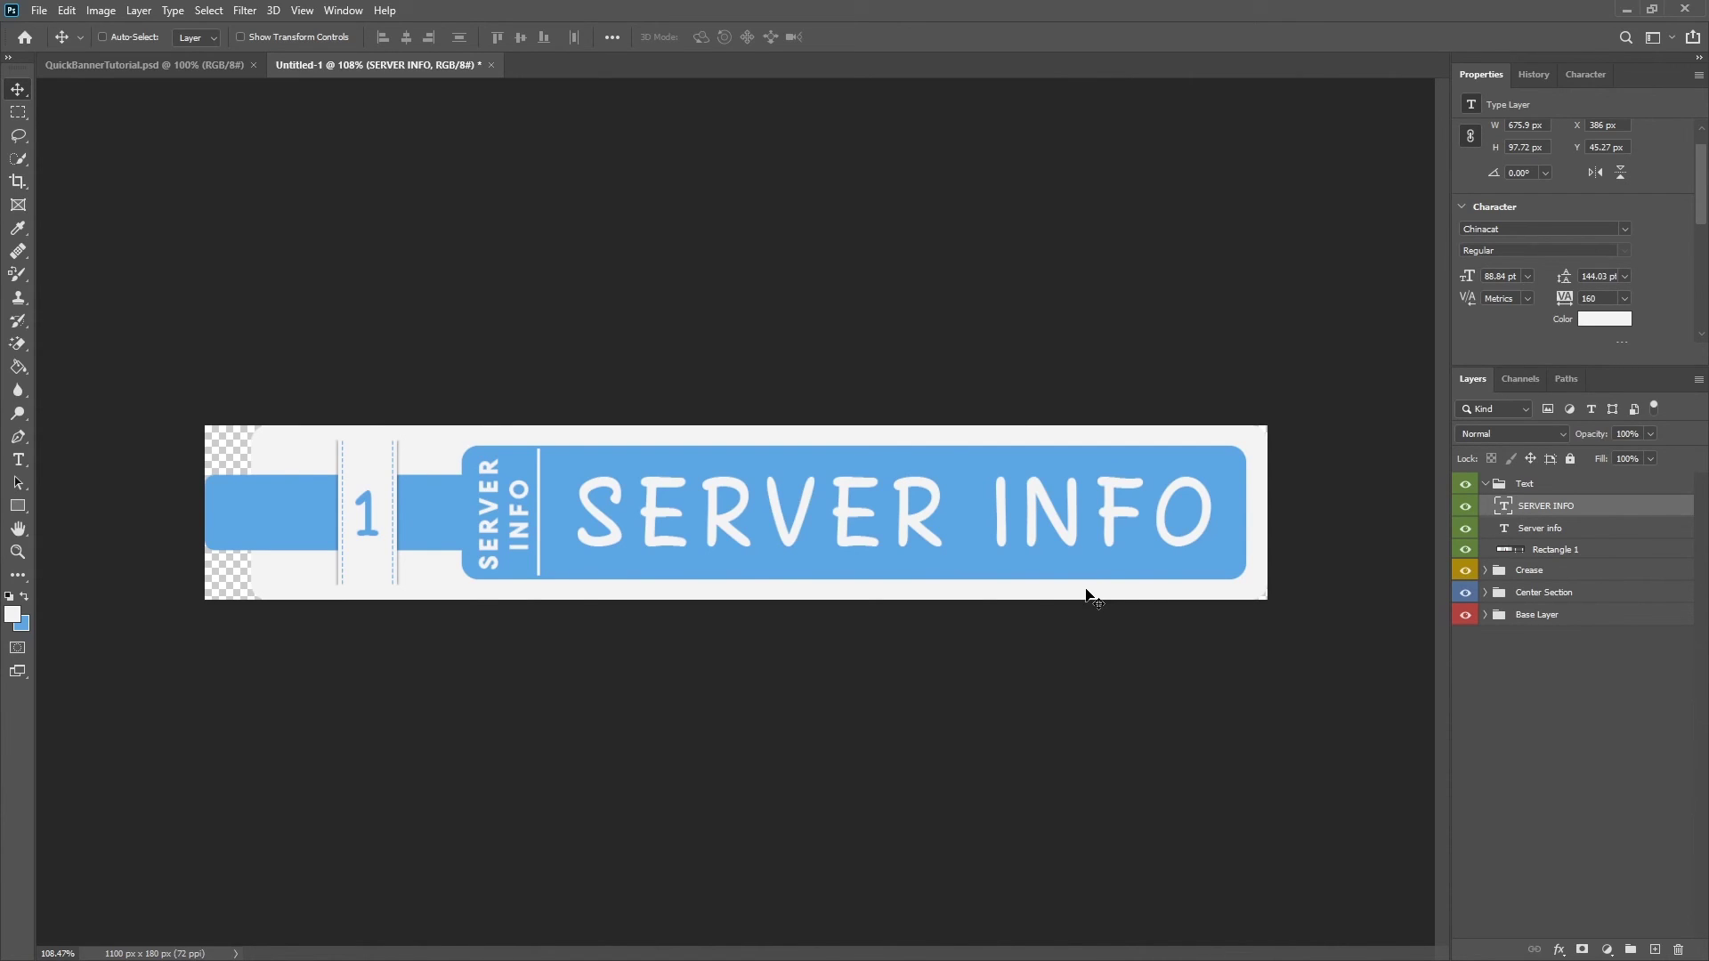
Try an inner shadow on the Base layer, then cancel it
left_click(1489, 484)
left_click(1485, 484)
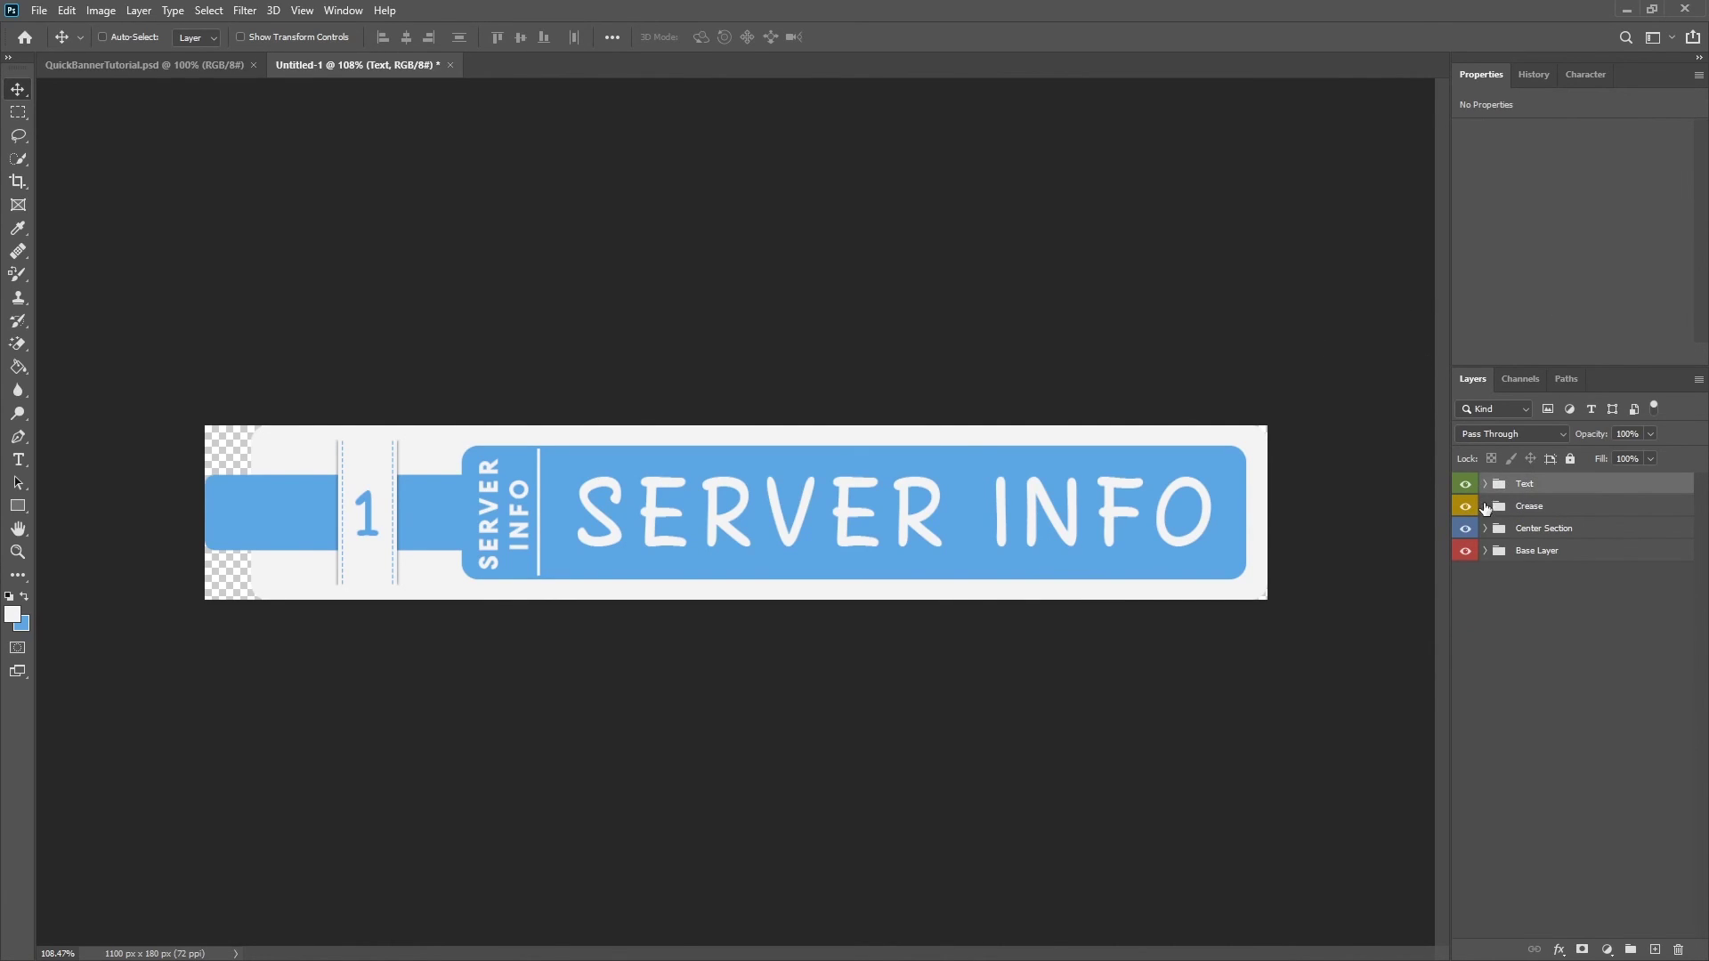
left_click(1485, 529)
right_click(1543, 549)
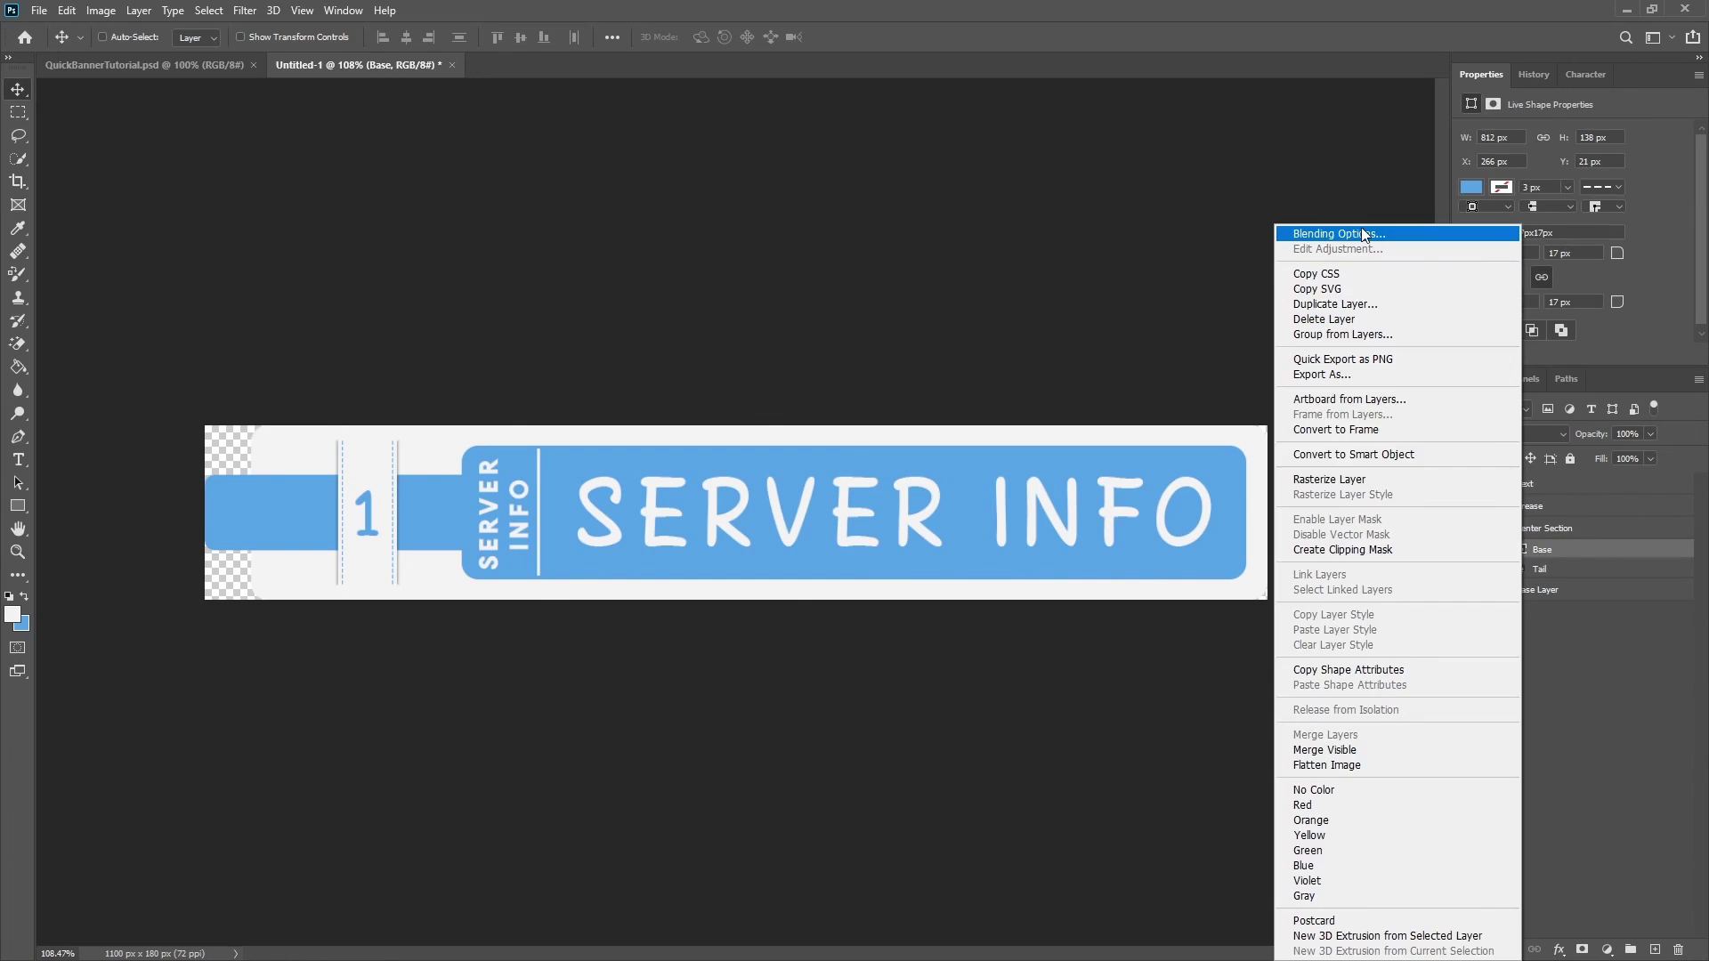
left_click(1359, 230)
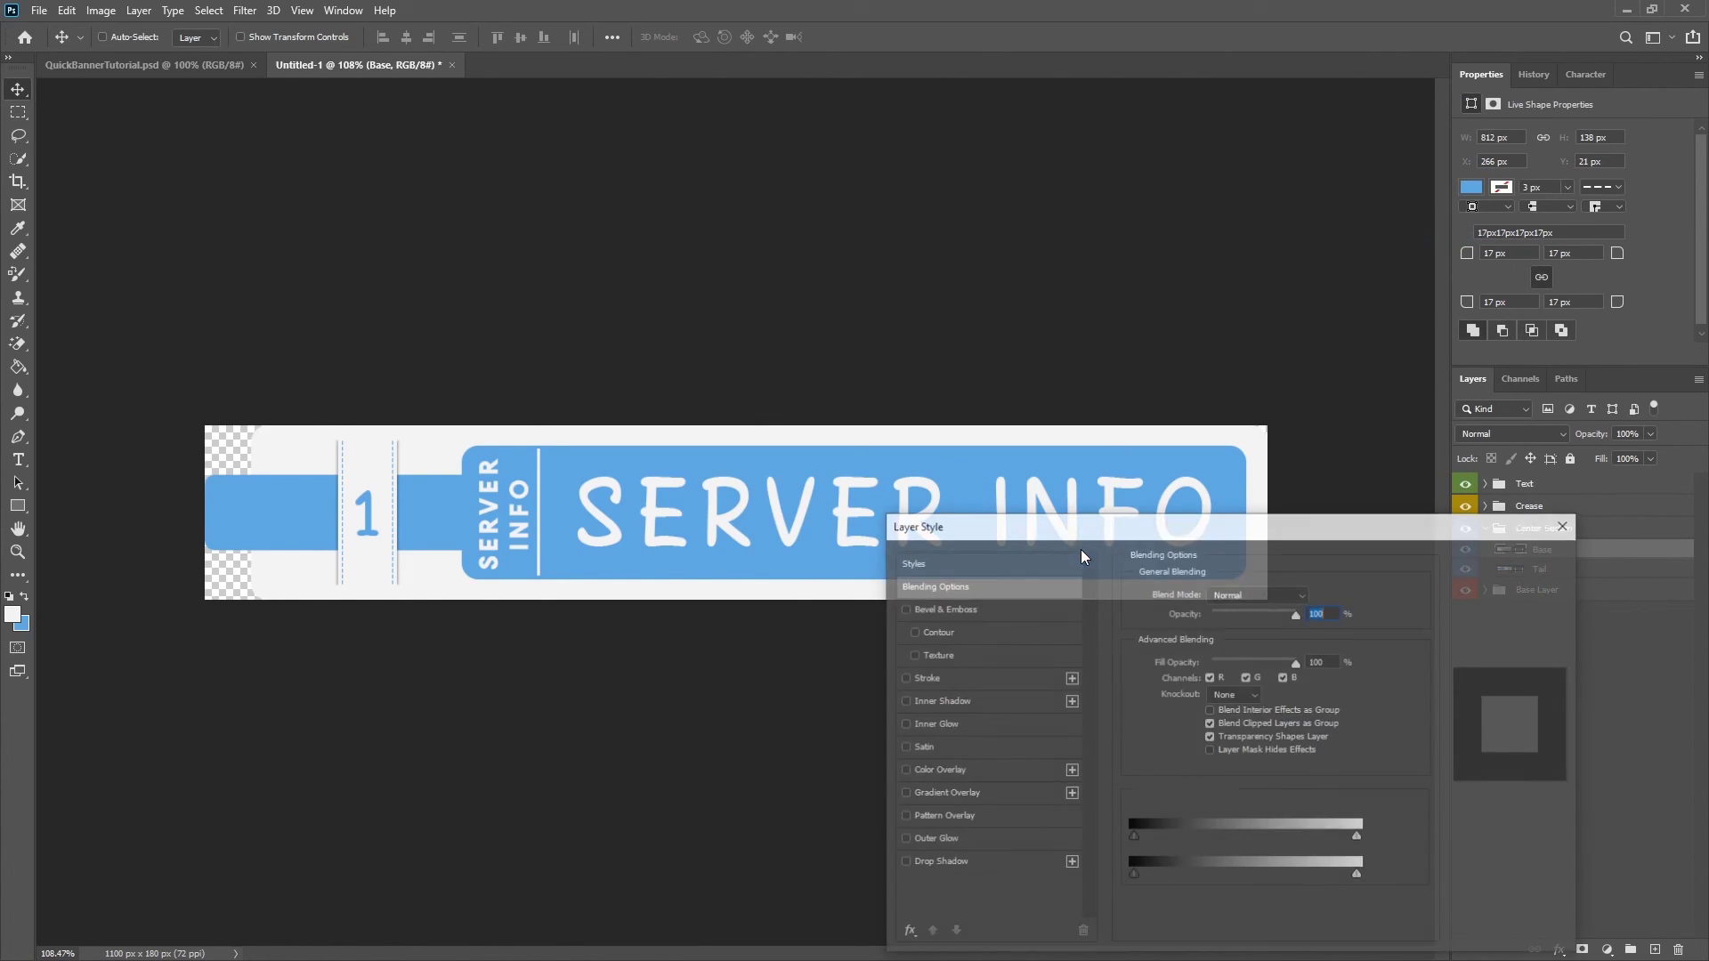
left_click(904, 701)
left_click(936, 703)
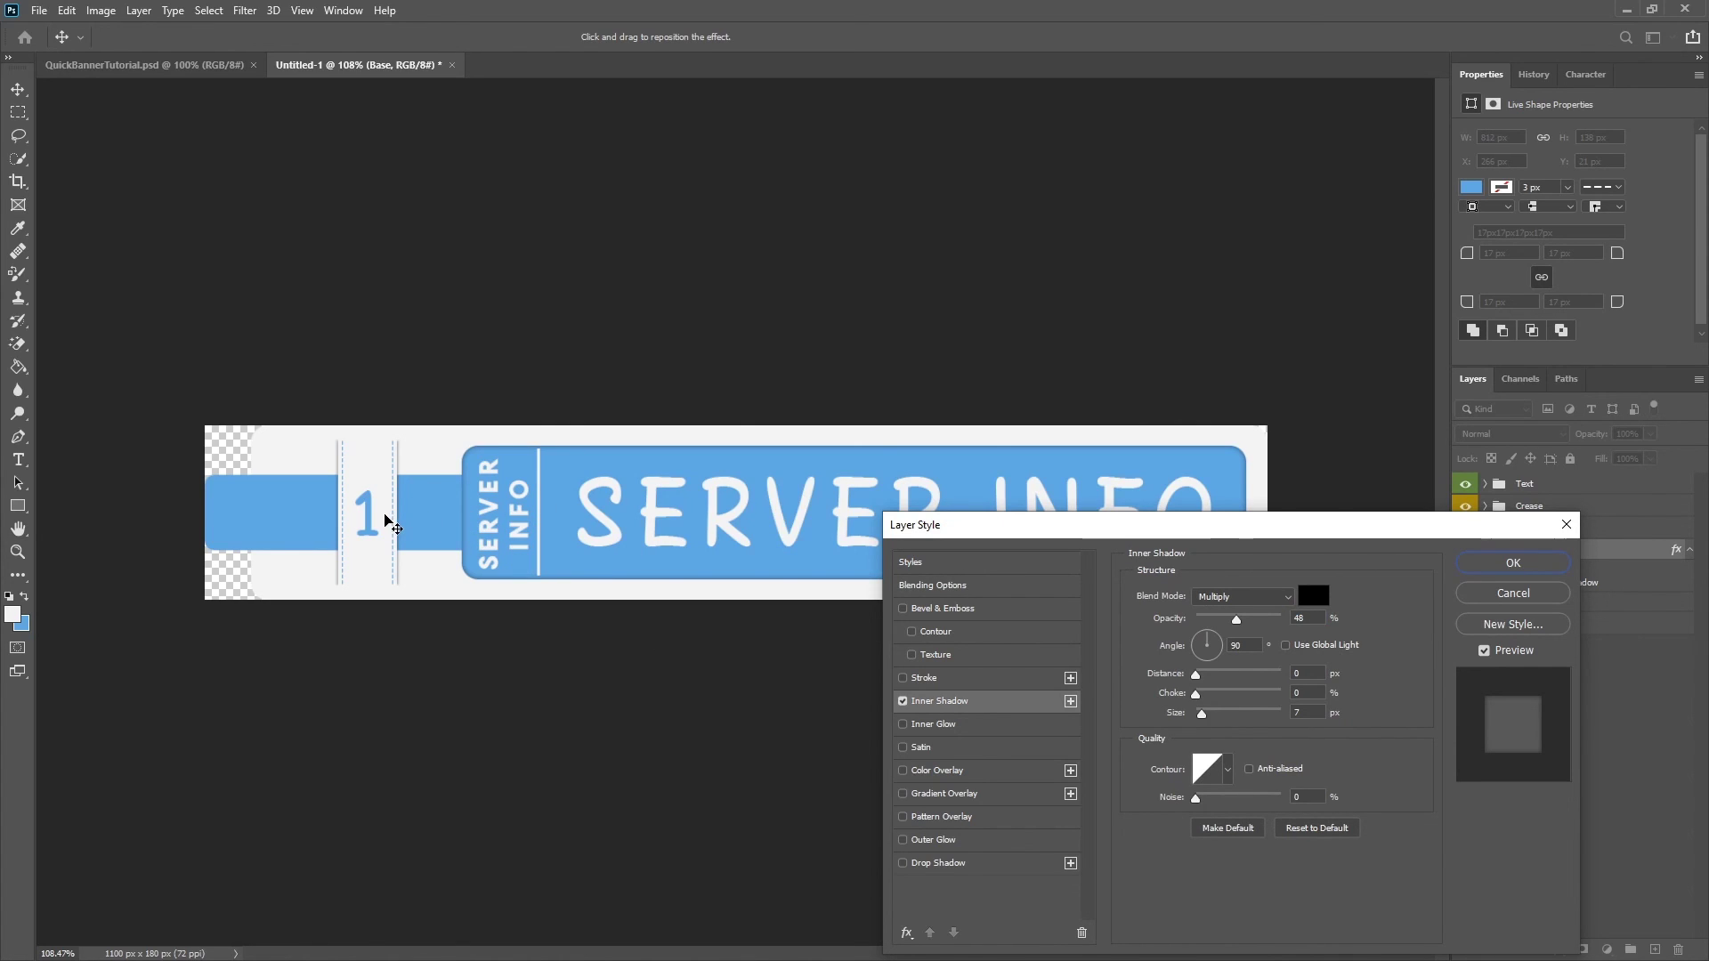
left_click(1535, 593)
Give the Center Section group an inner shadow and a 27% Overlay pattern overlay
left_click(1553, 532)
right_click(1555, 537)
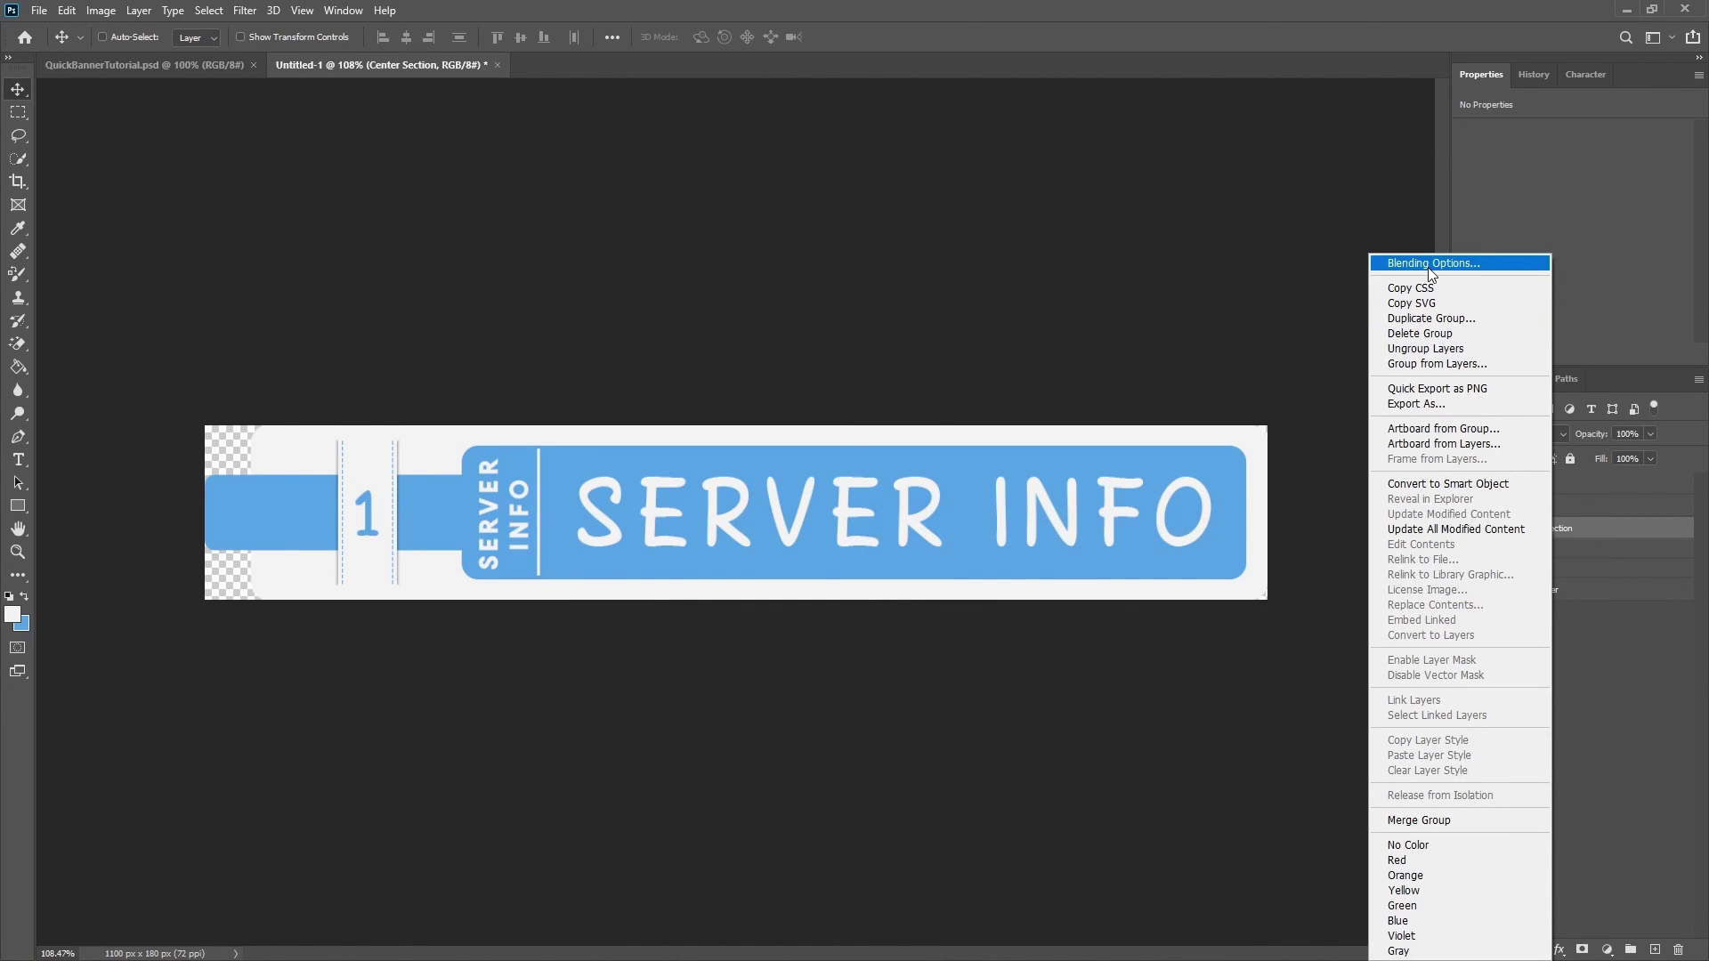
left_click(1427, 265)
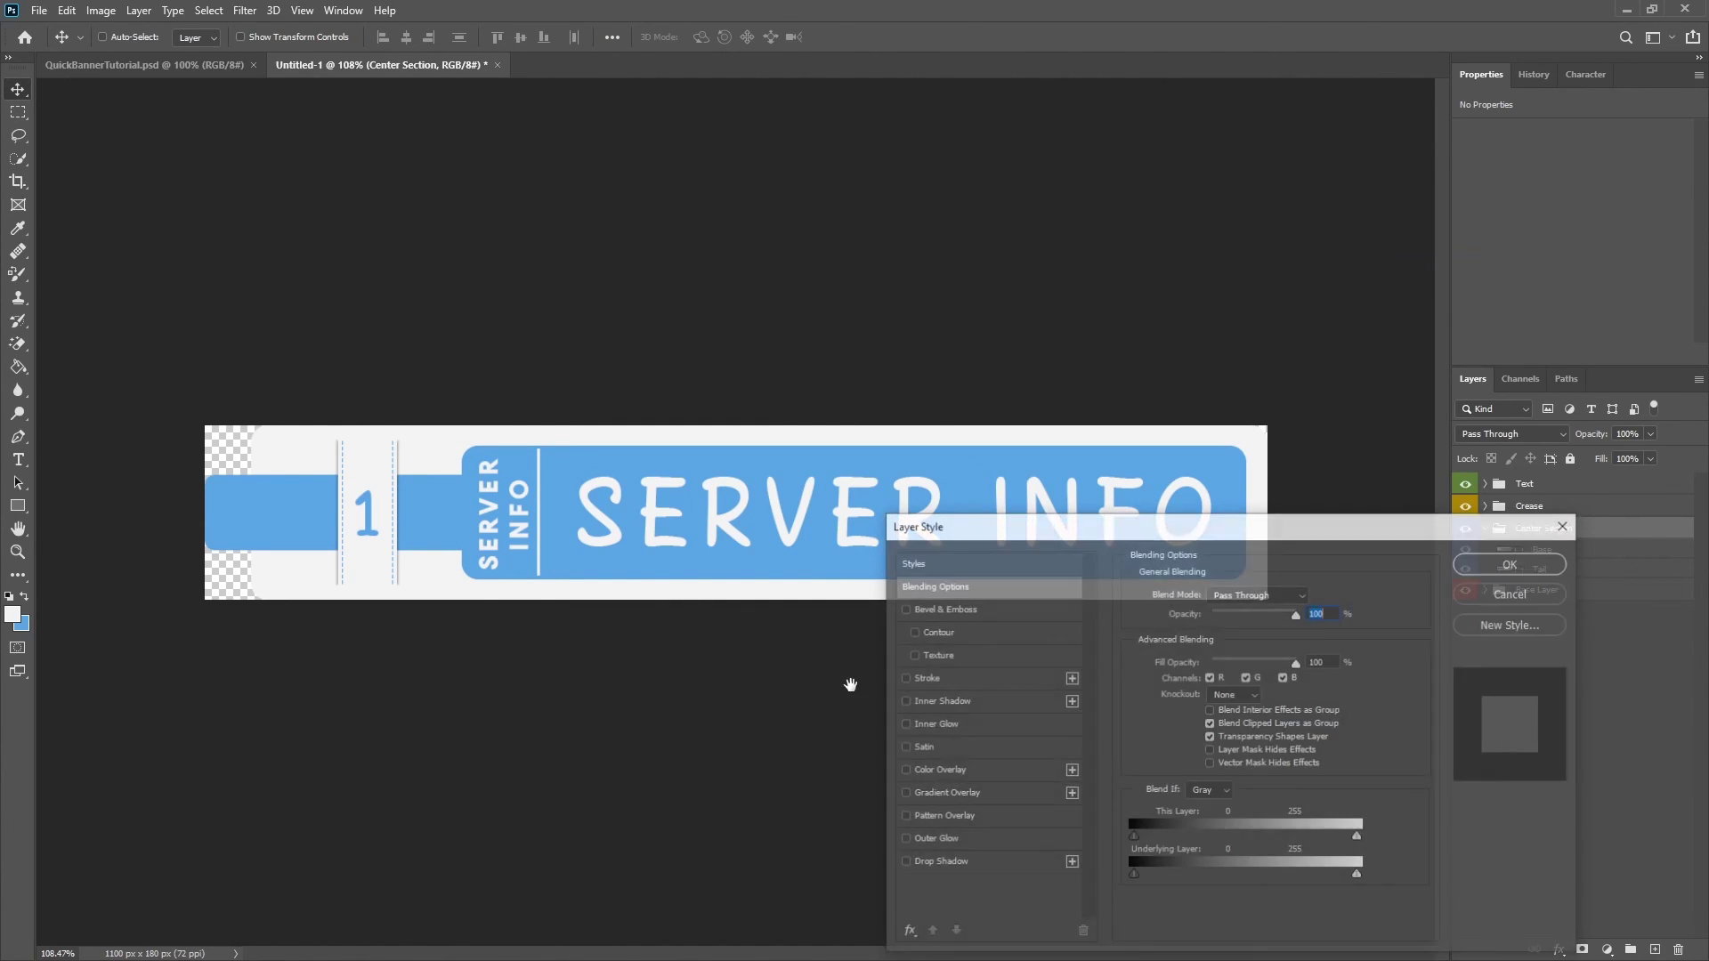
left_click(932, 703)
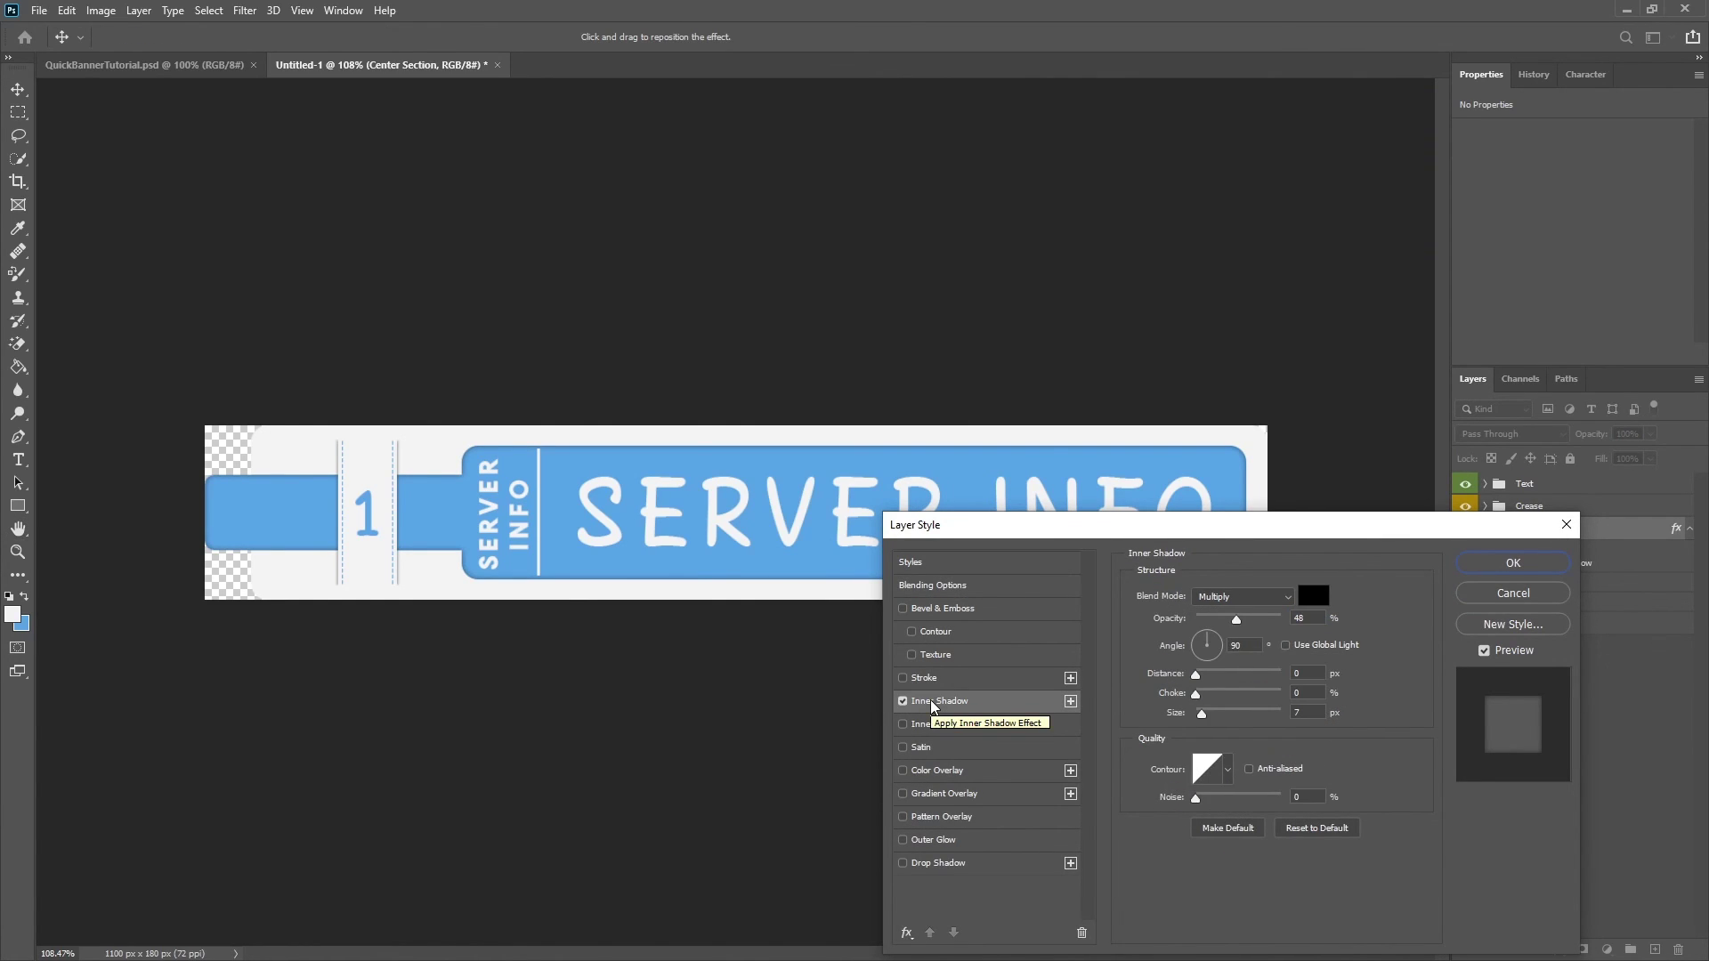
left_click(902, 818)
left_click(935, 820)
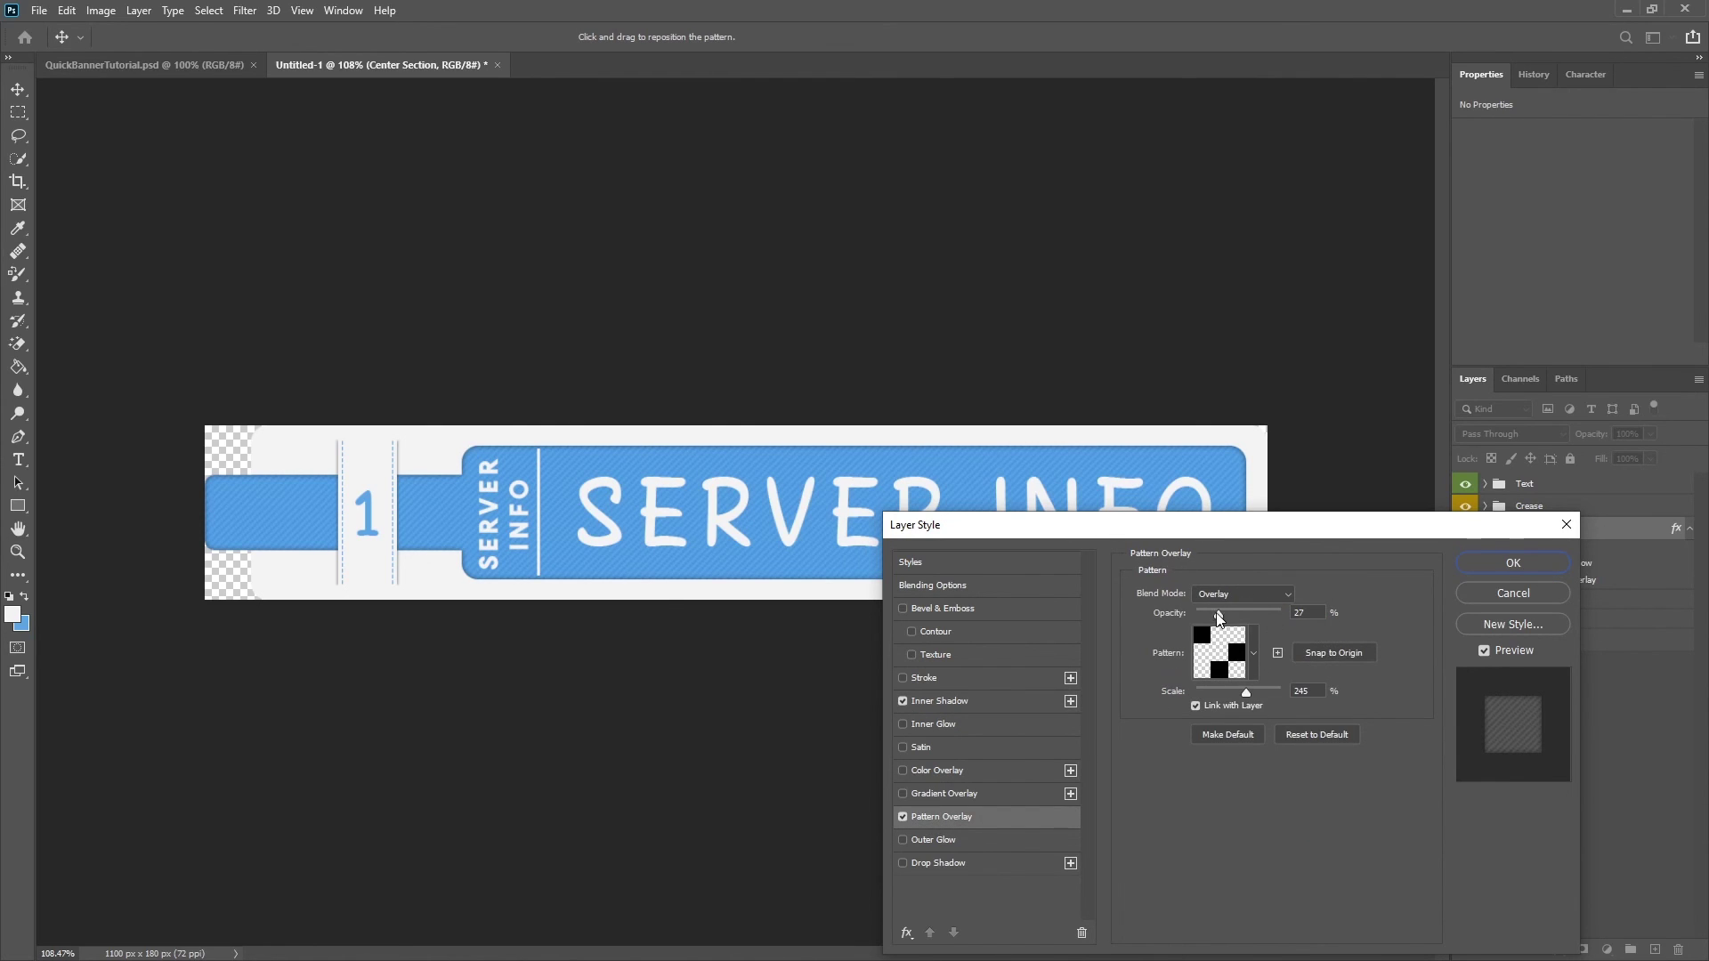
left_click(1535, 562)
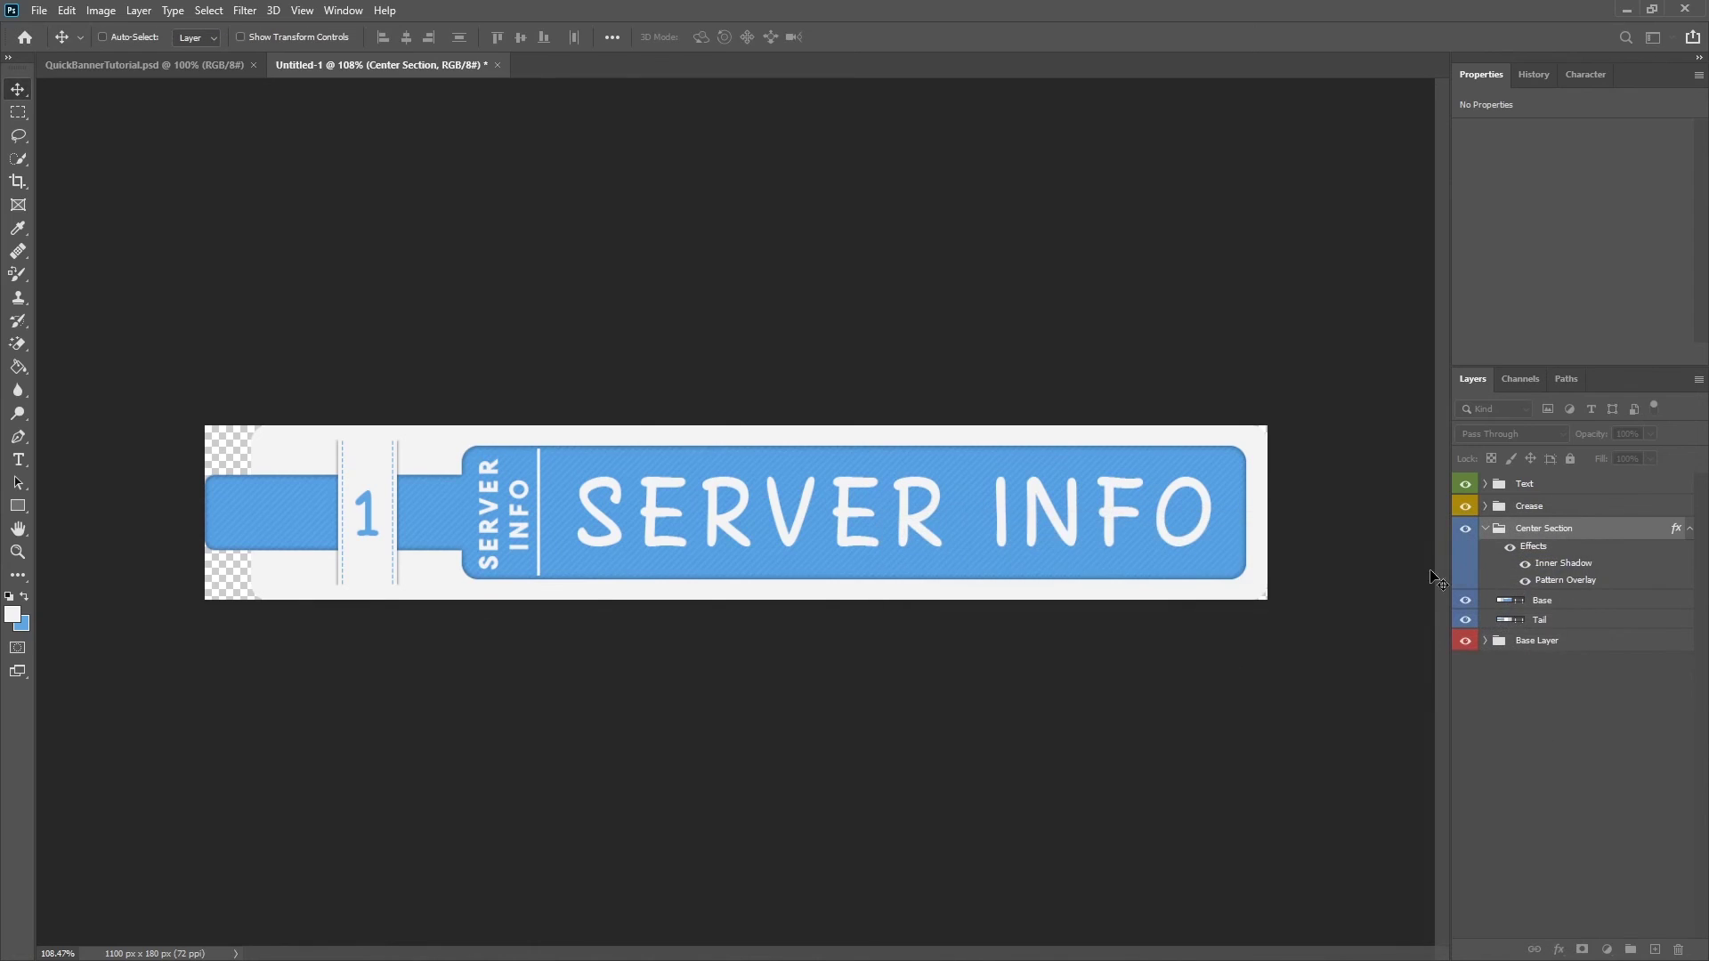
scroll(724, 751, "down", 3)
scroll(686, 706, "up", 3)
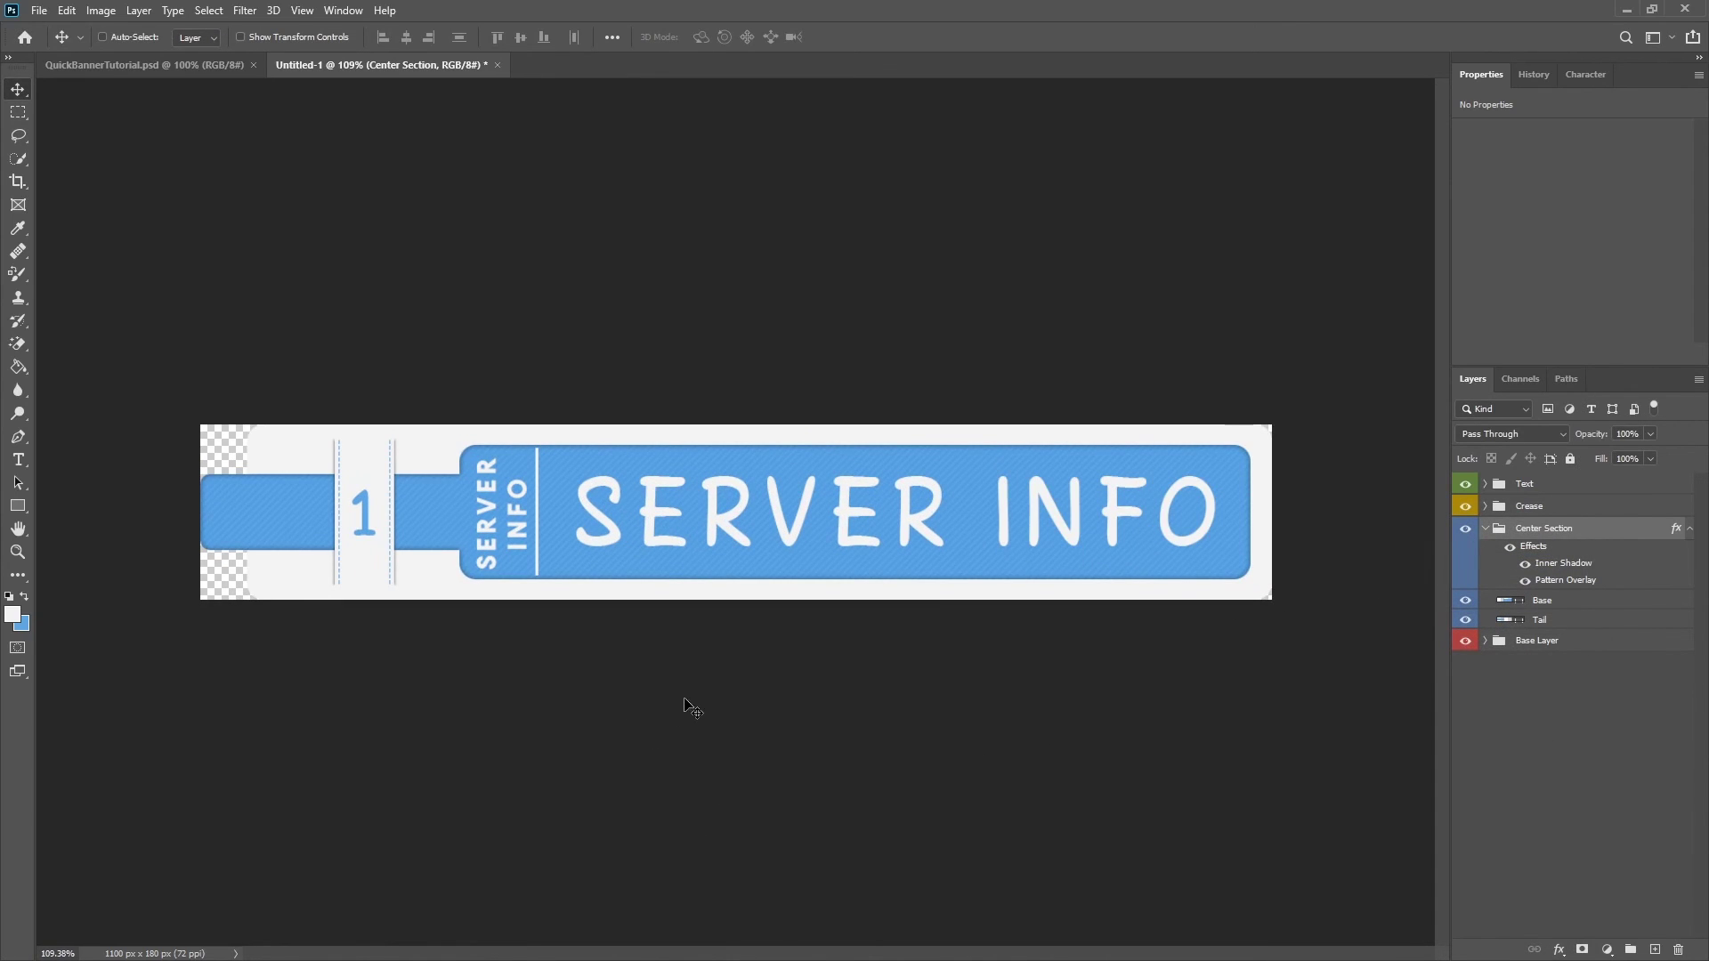